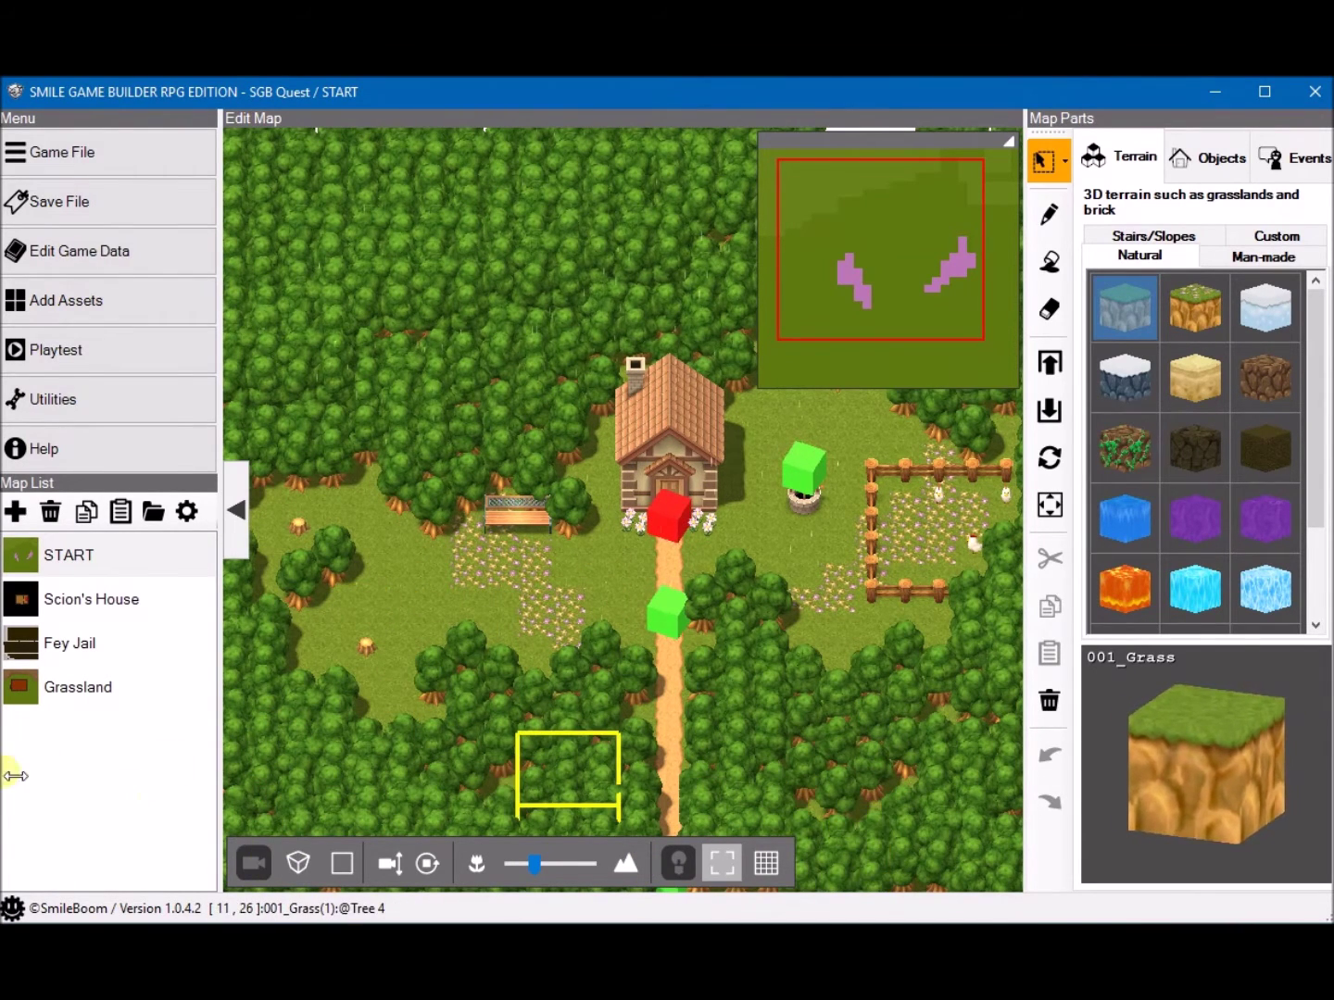
Step: Switch the START map to the angled 3D camera view and compare it with the overhead view
left_click(294, 865)
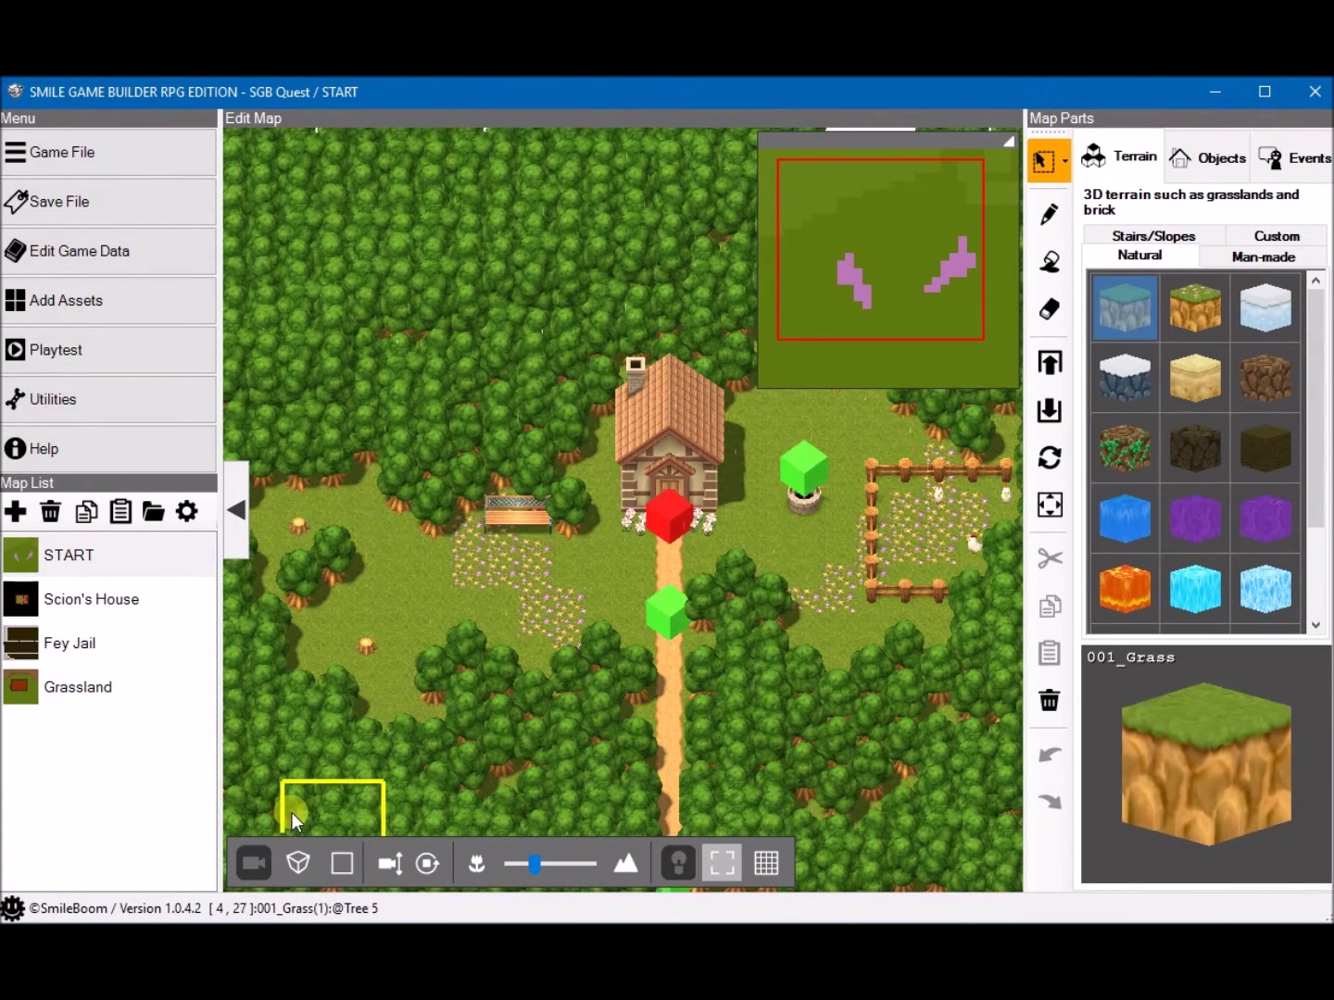
left_click(301, 864)
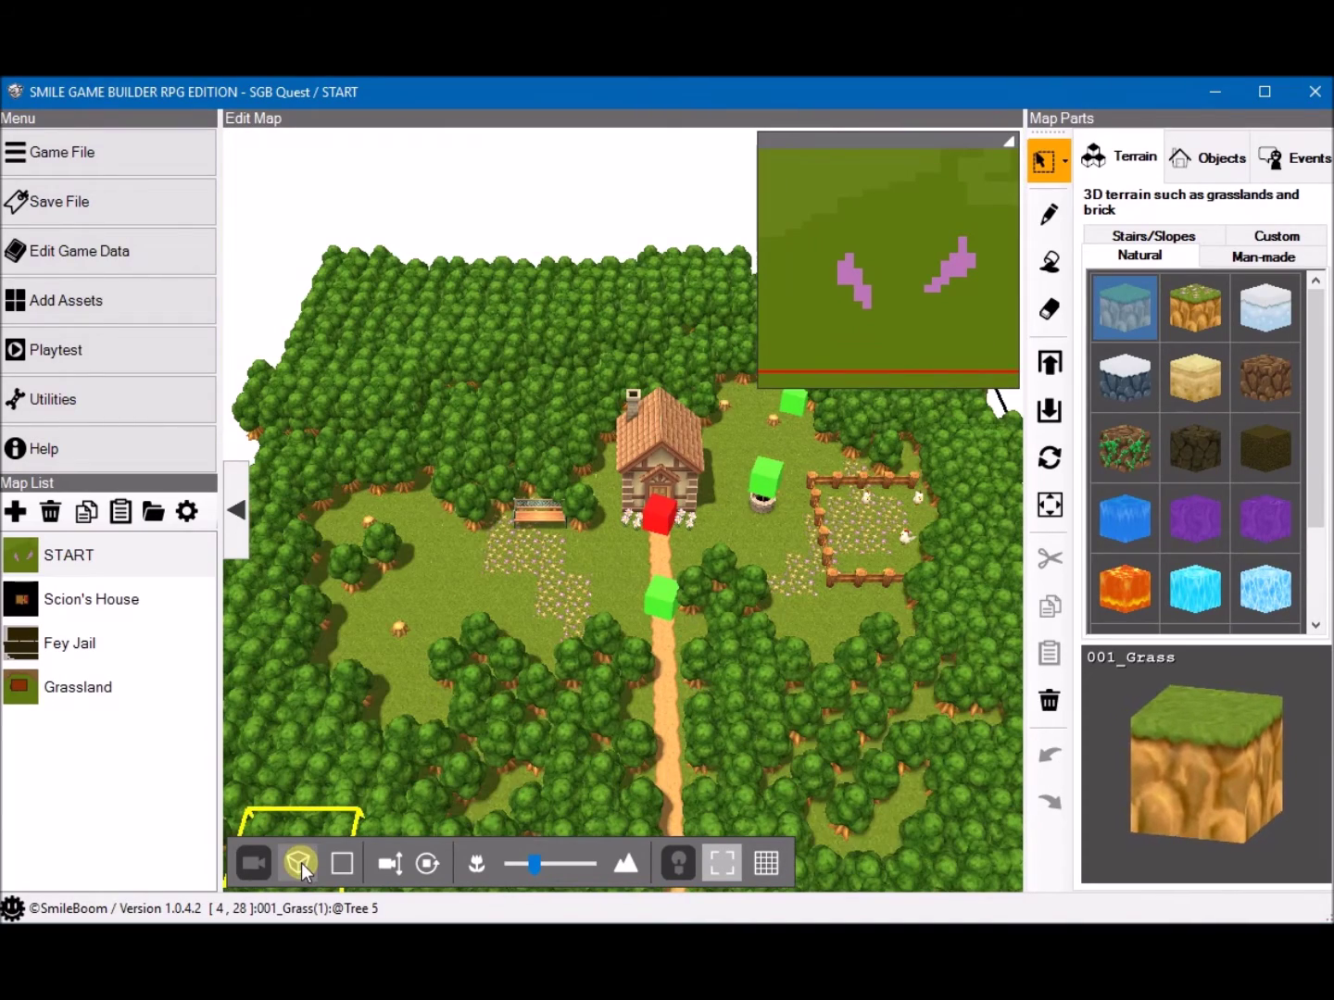
left_click(300, 865)
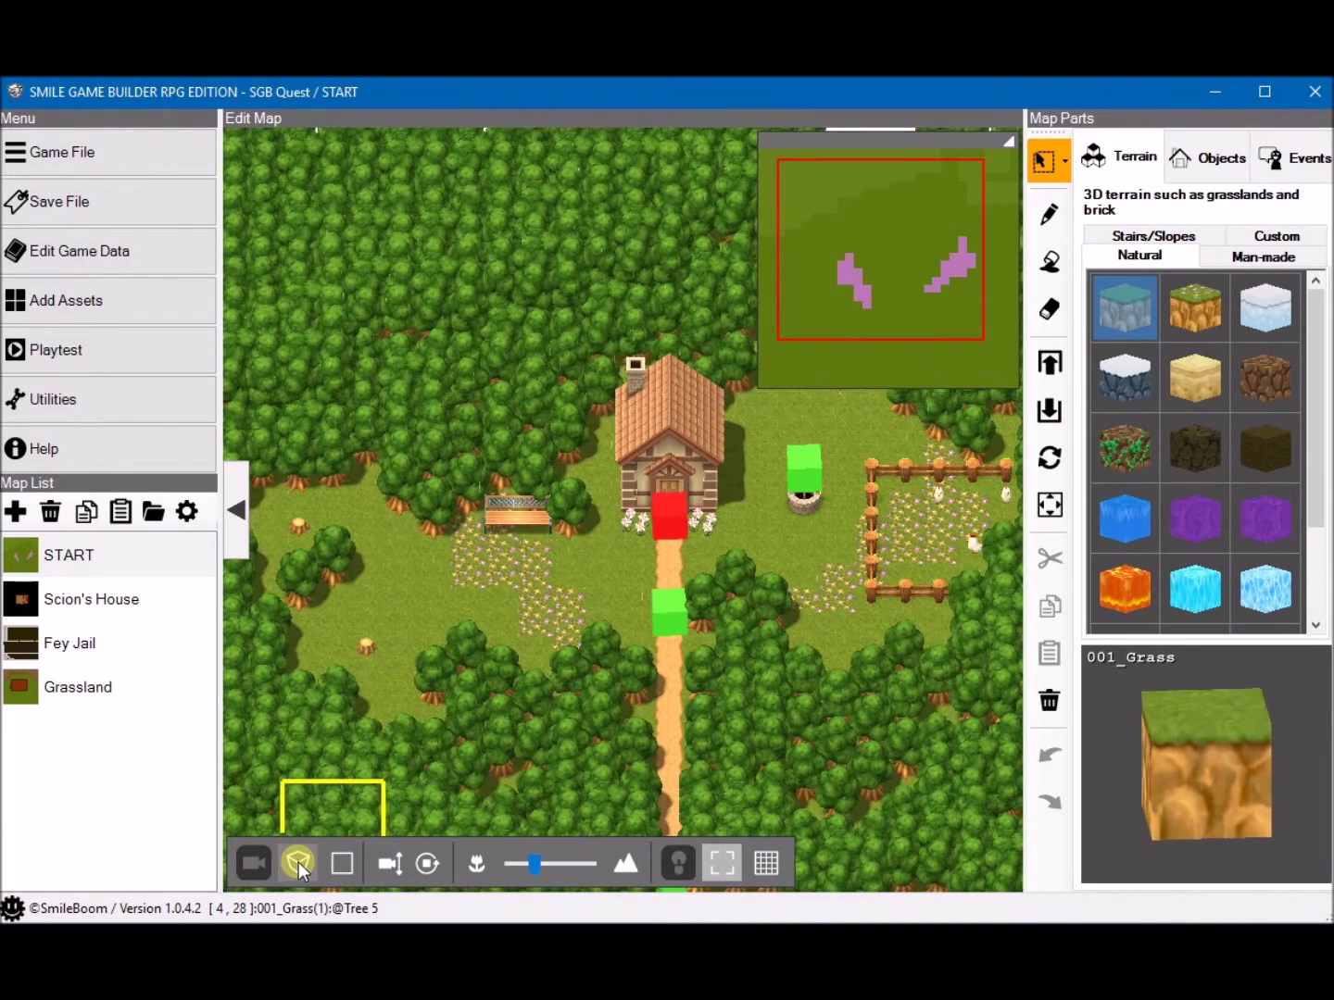
left_click(300, 865)
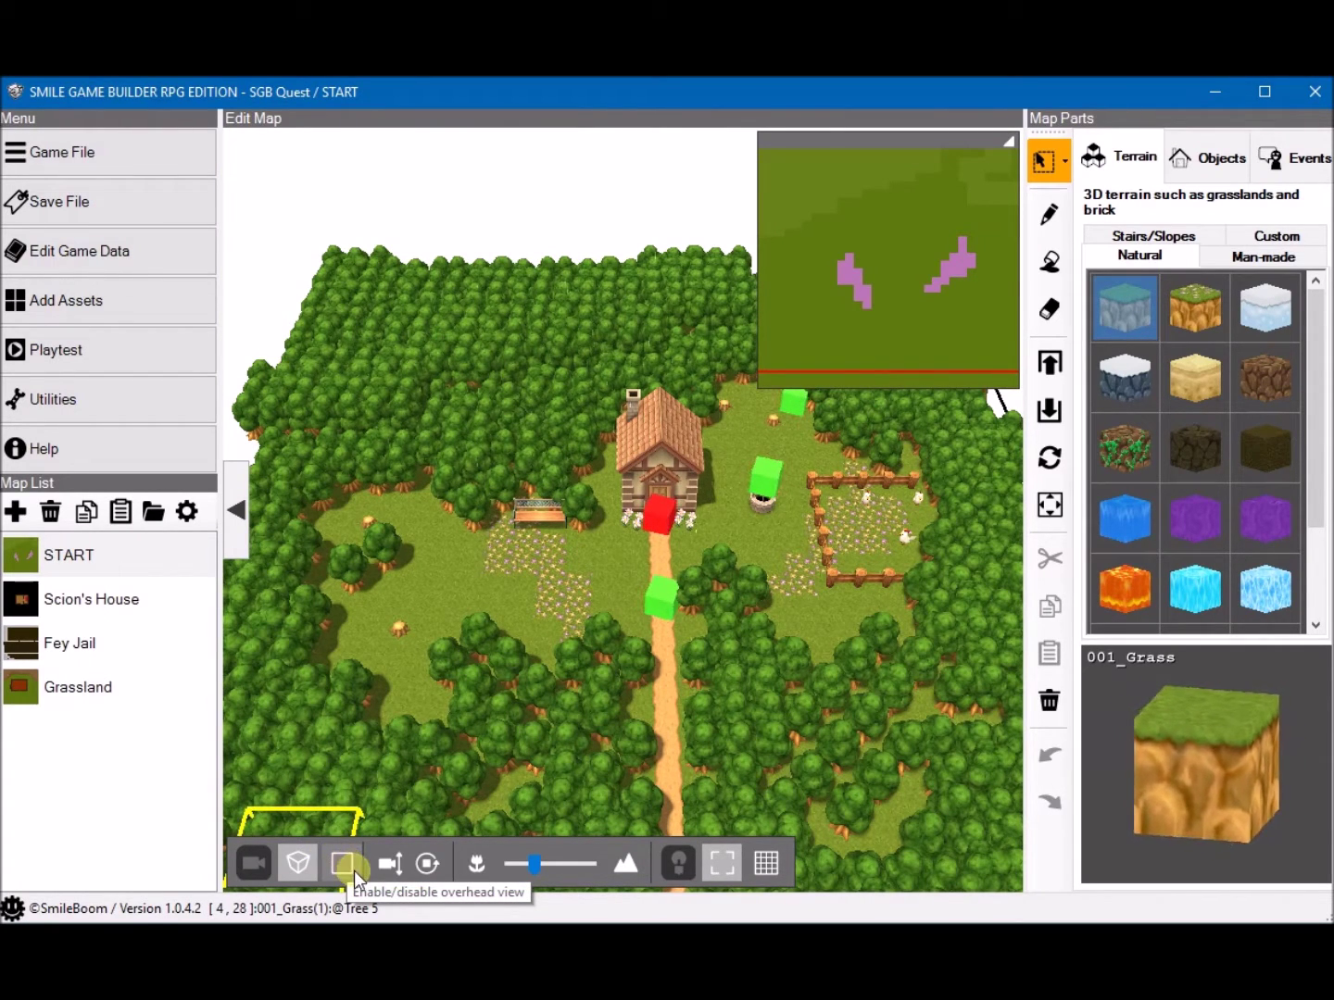
left_click(350, 865)
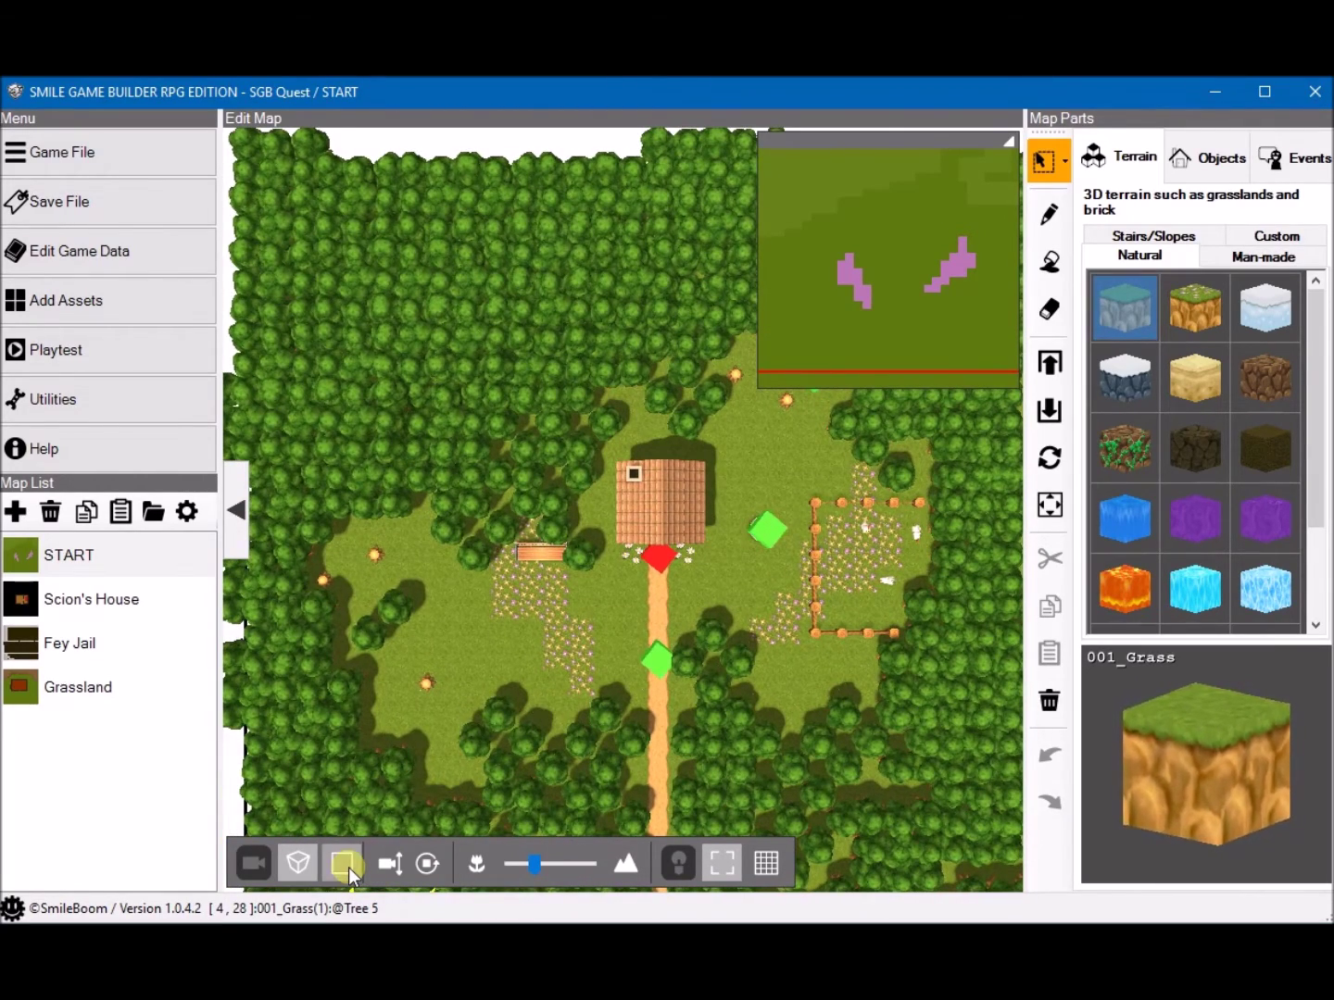
left_click(349, 867)
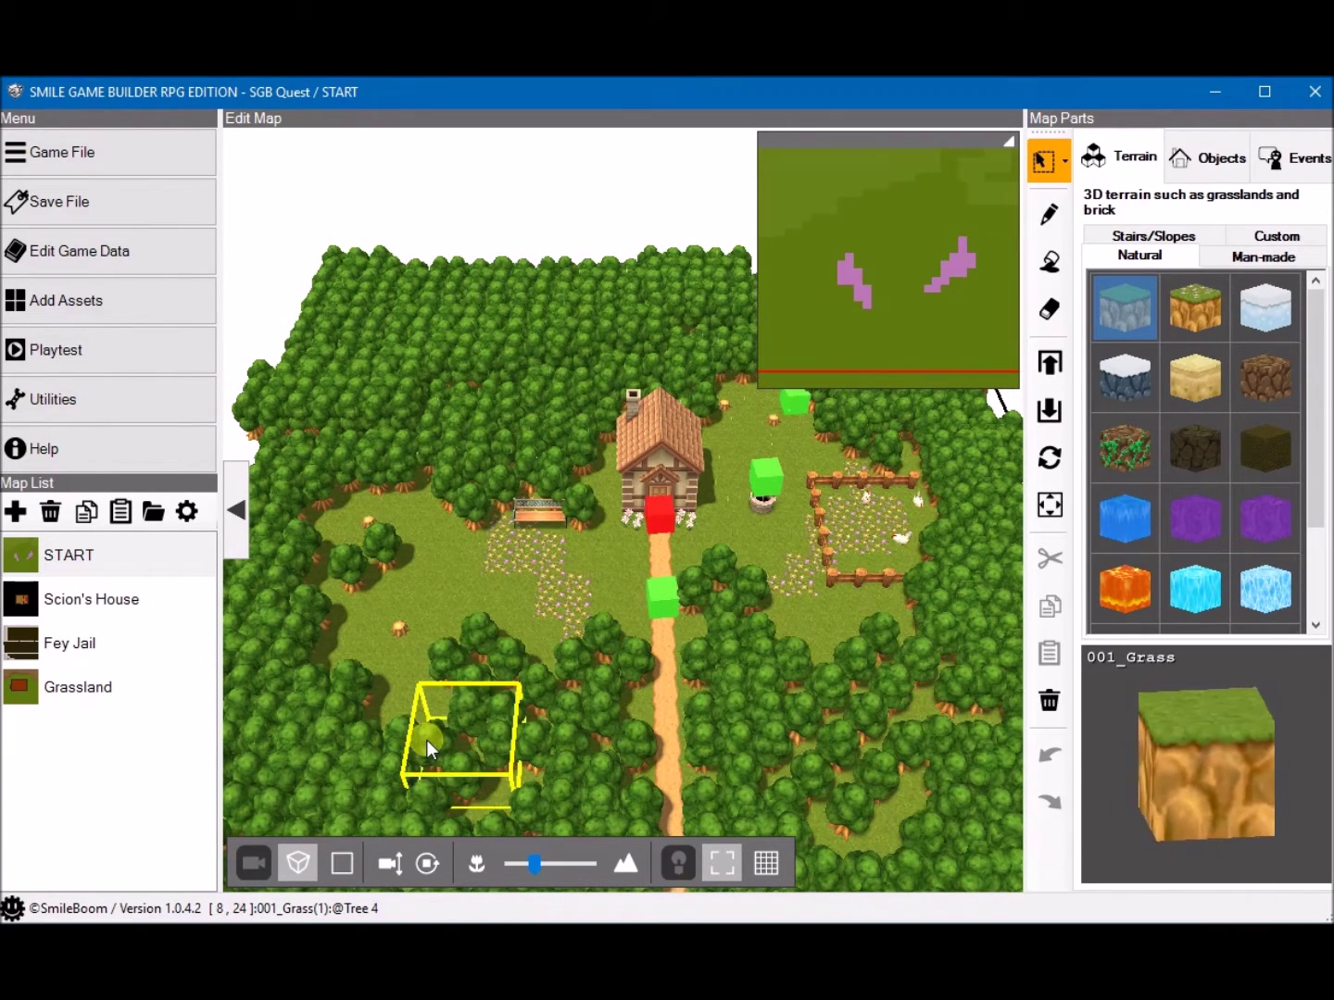
Step: Try the camera's height and rotation controls, and zoom out until the whole START map fits
left_click(391, 866)
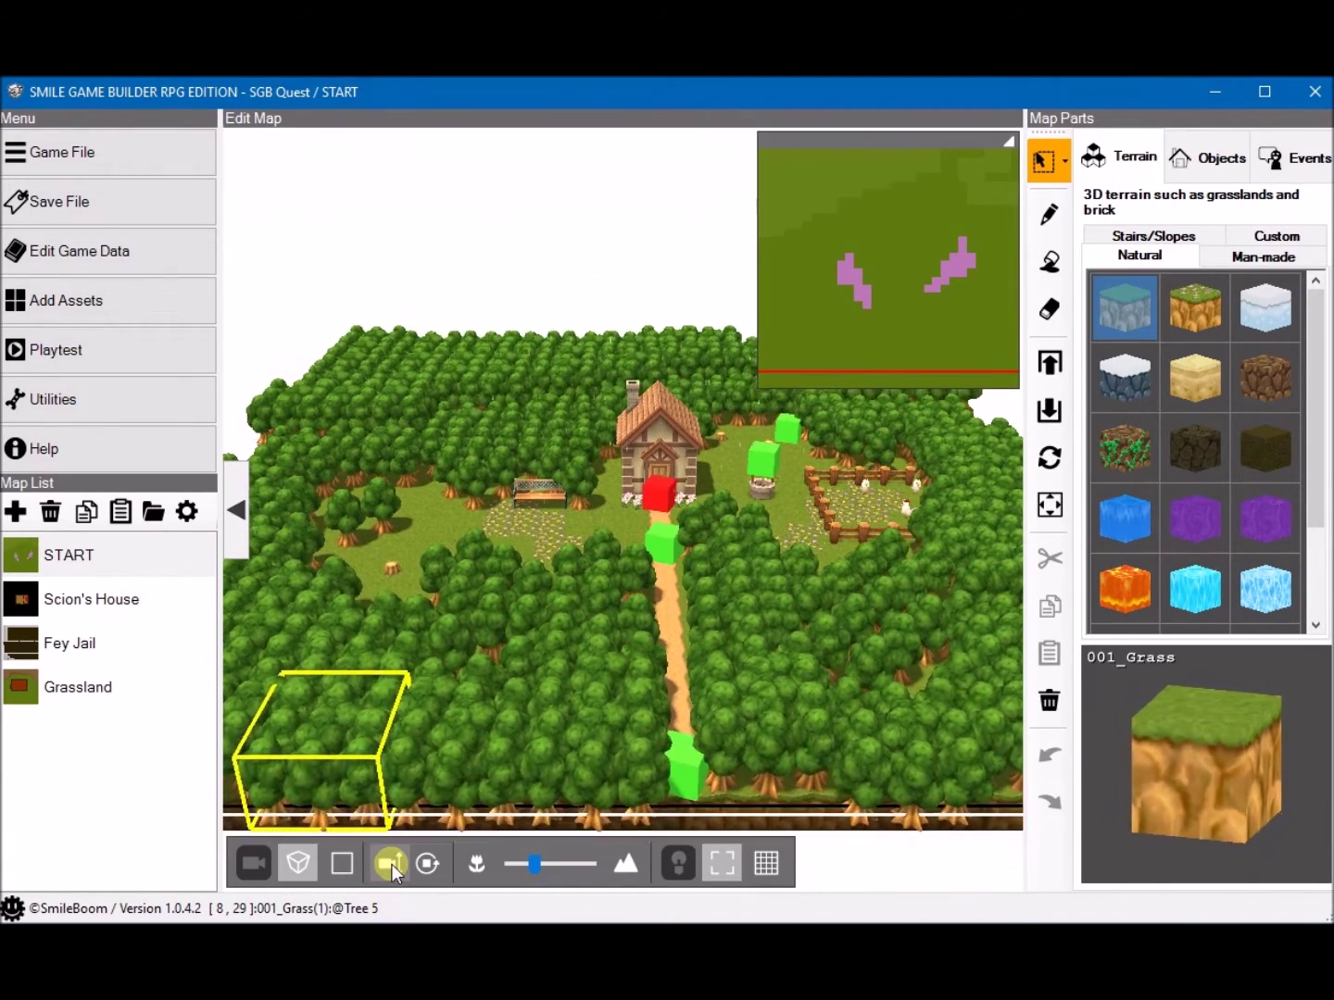
left_click(392, 863)
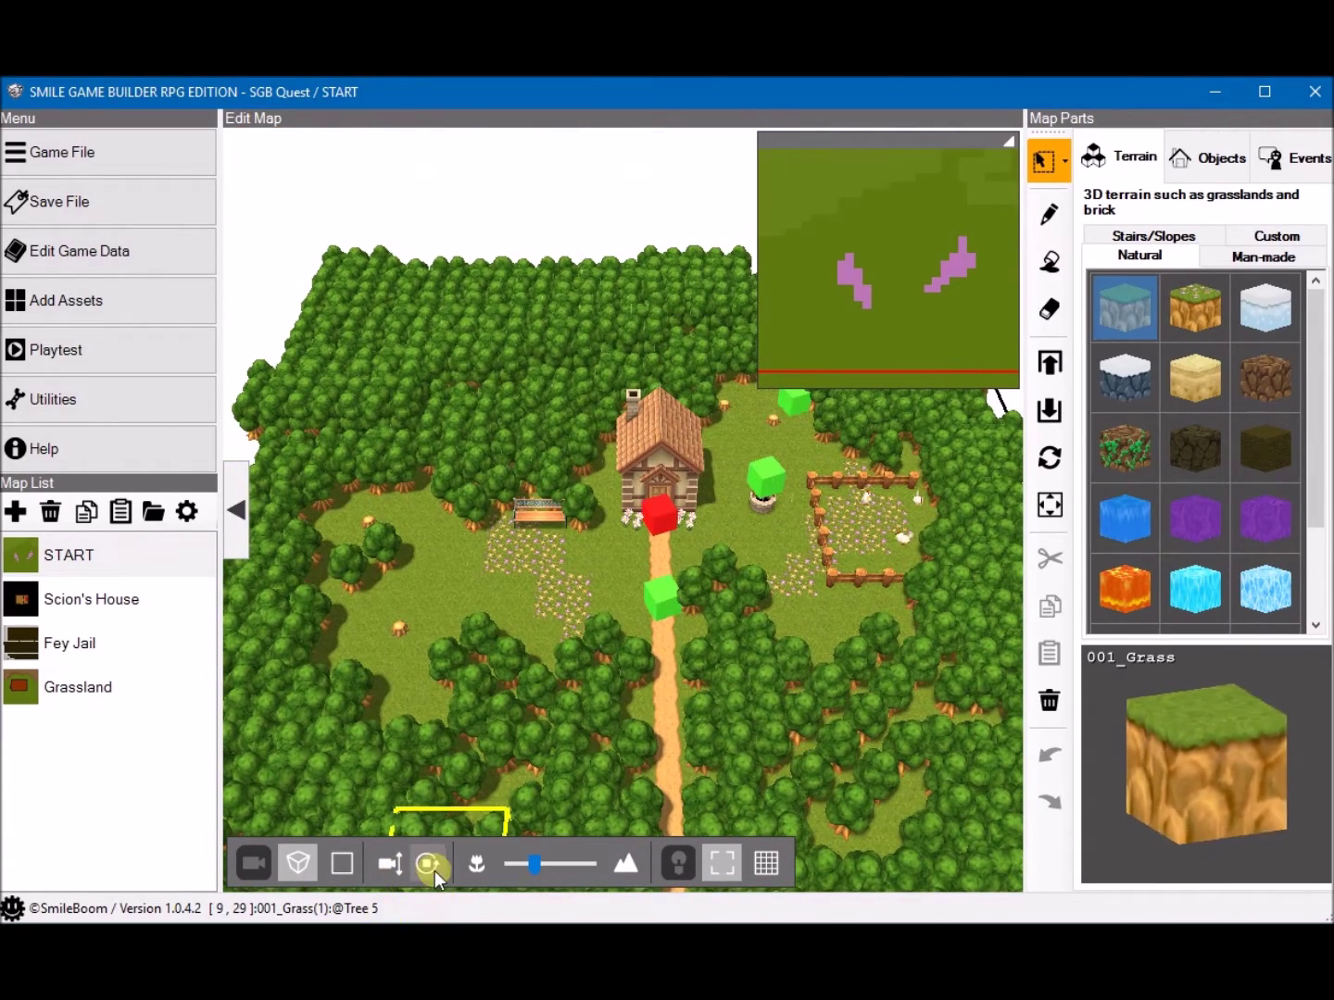
left_click(432, 863)
left_click_drag(433, 863, 434, 861)
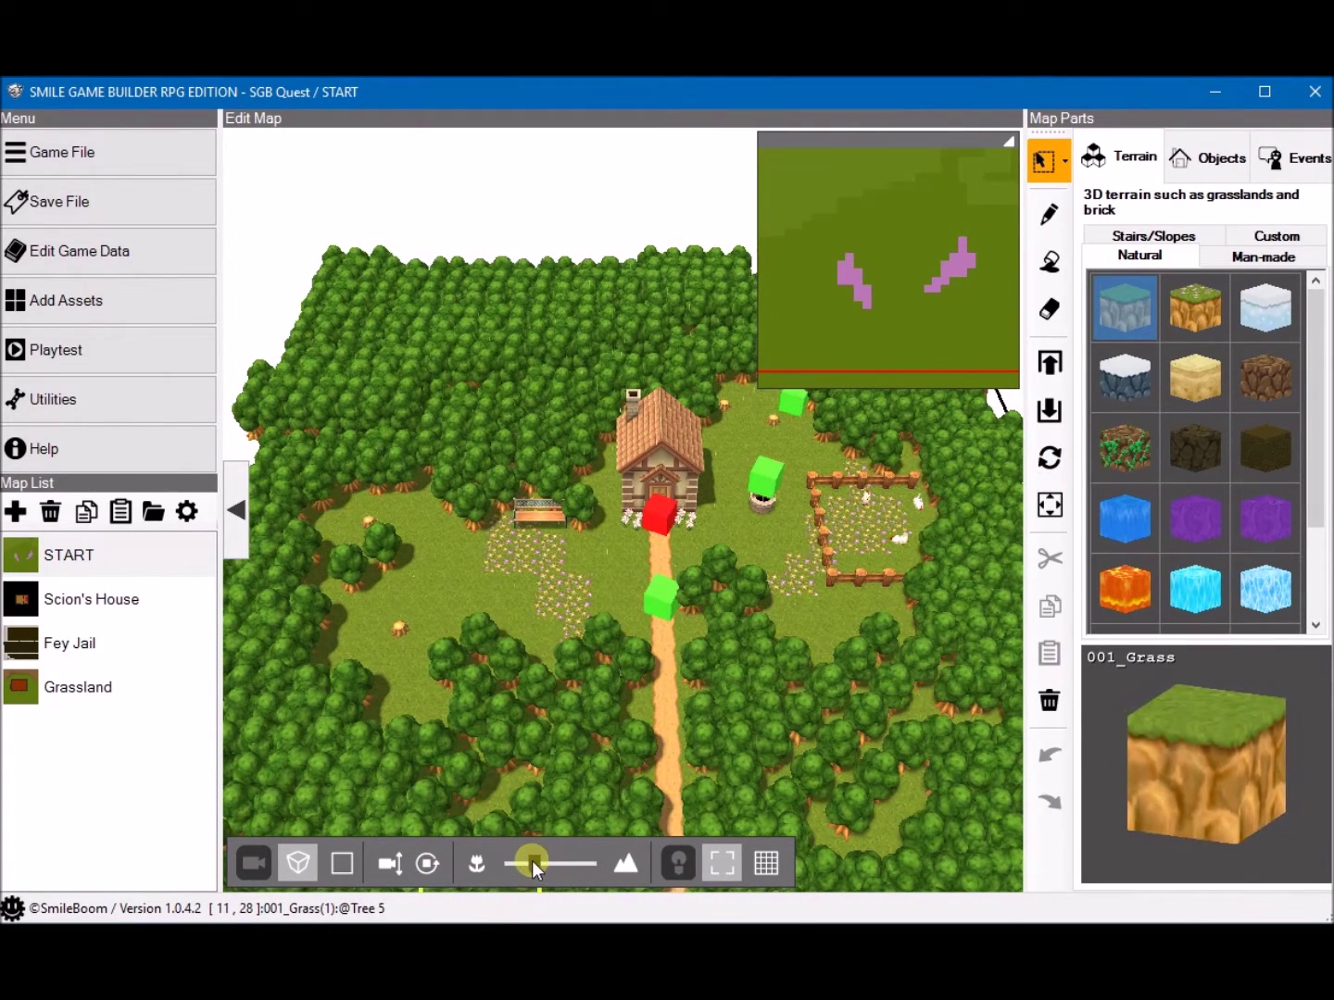
mouse_move(536, 860)
left_mouse_down()
mouse_move(611, 864)
mouse_move(487, 873)
mouse_move(546, 864)
left_mouse_up()
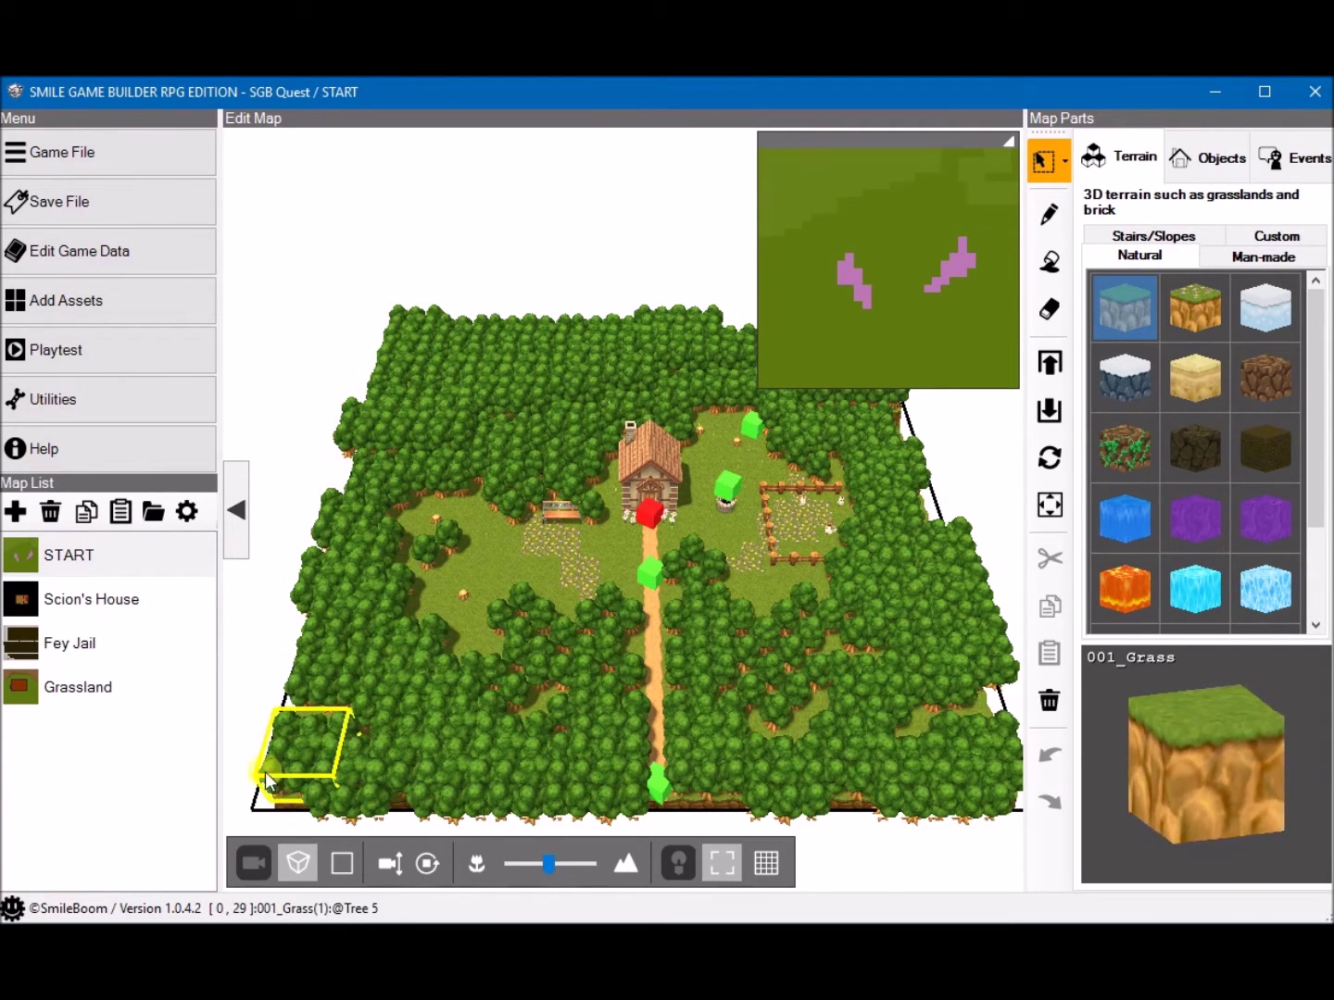
Step: Turn on the map grid and inspect it around the house at closer zoom
left_click(722, 862)
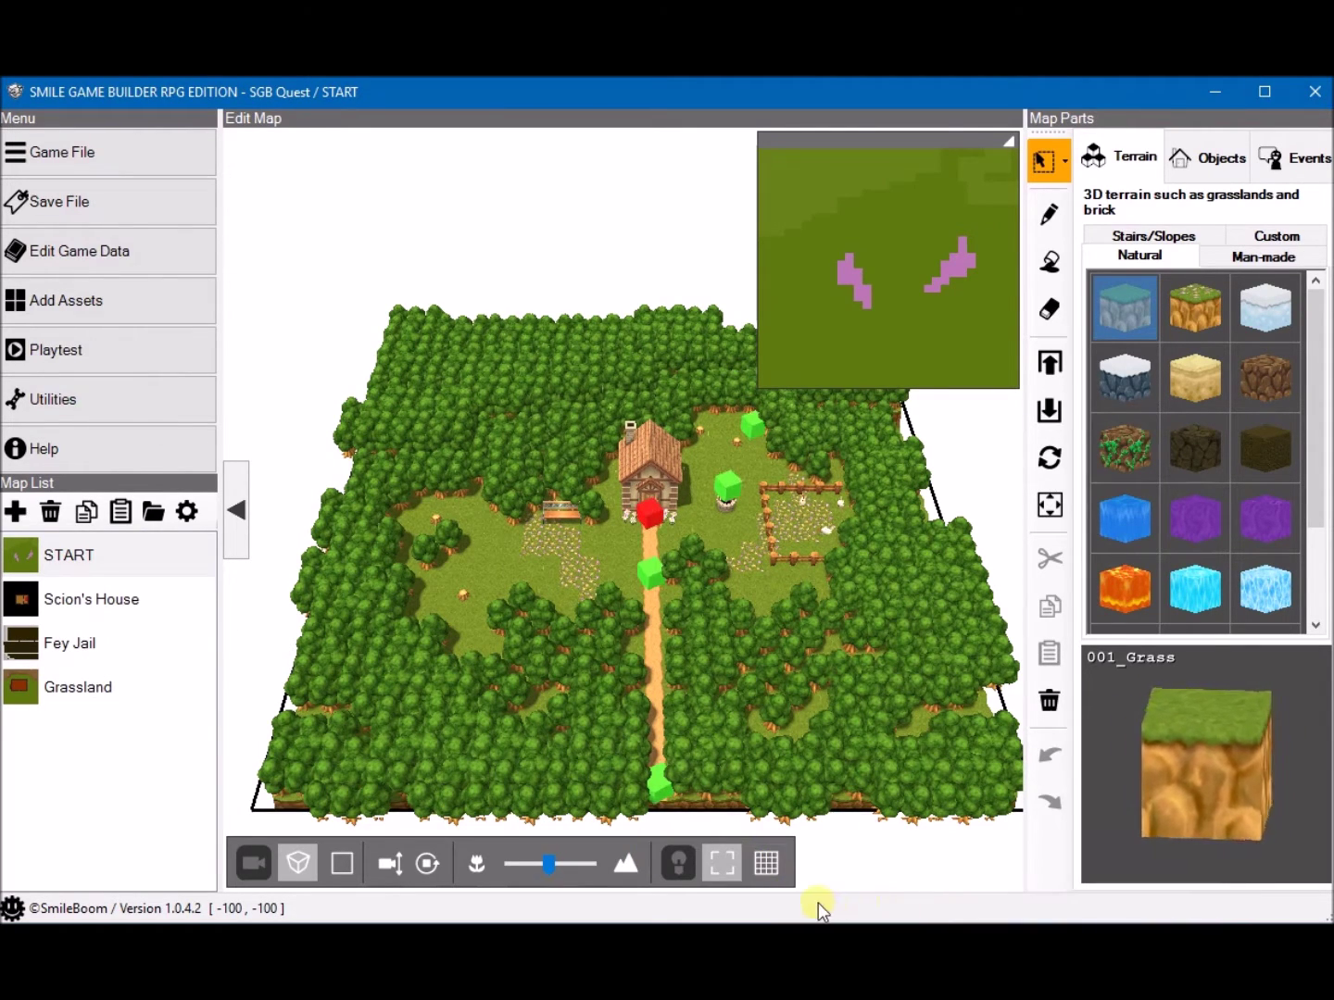
left_click(767, 864)
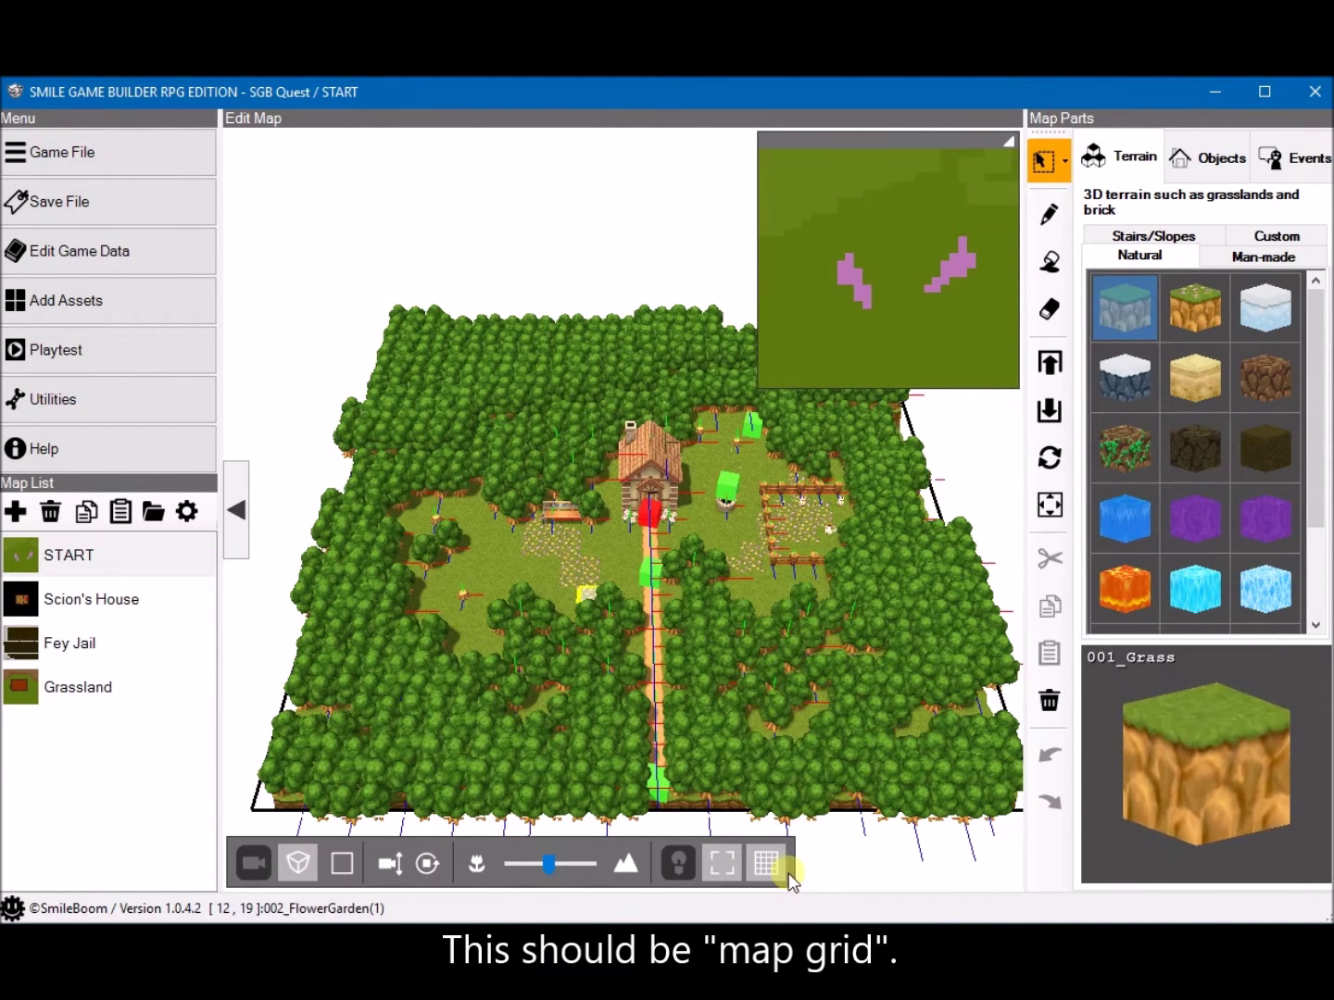
scroll(762, 673, "up", 1)
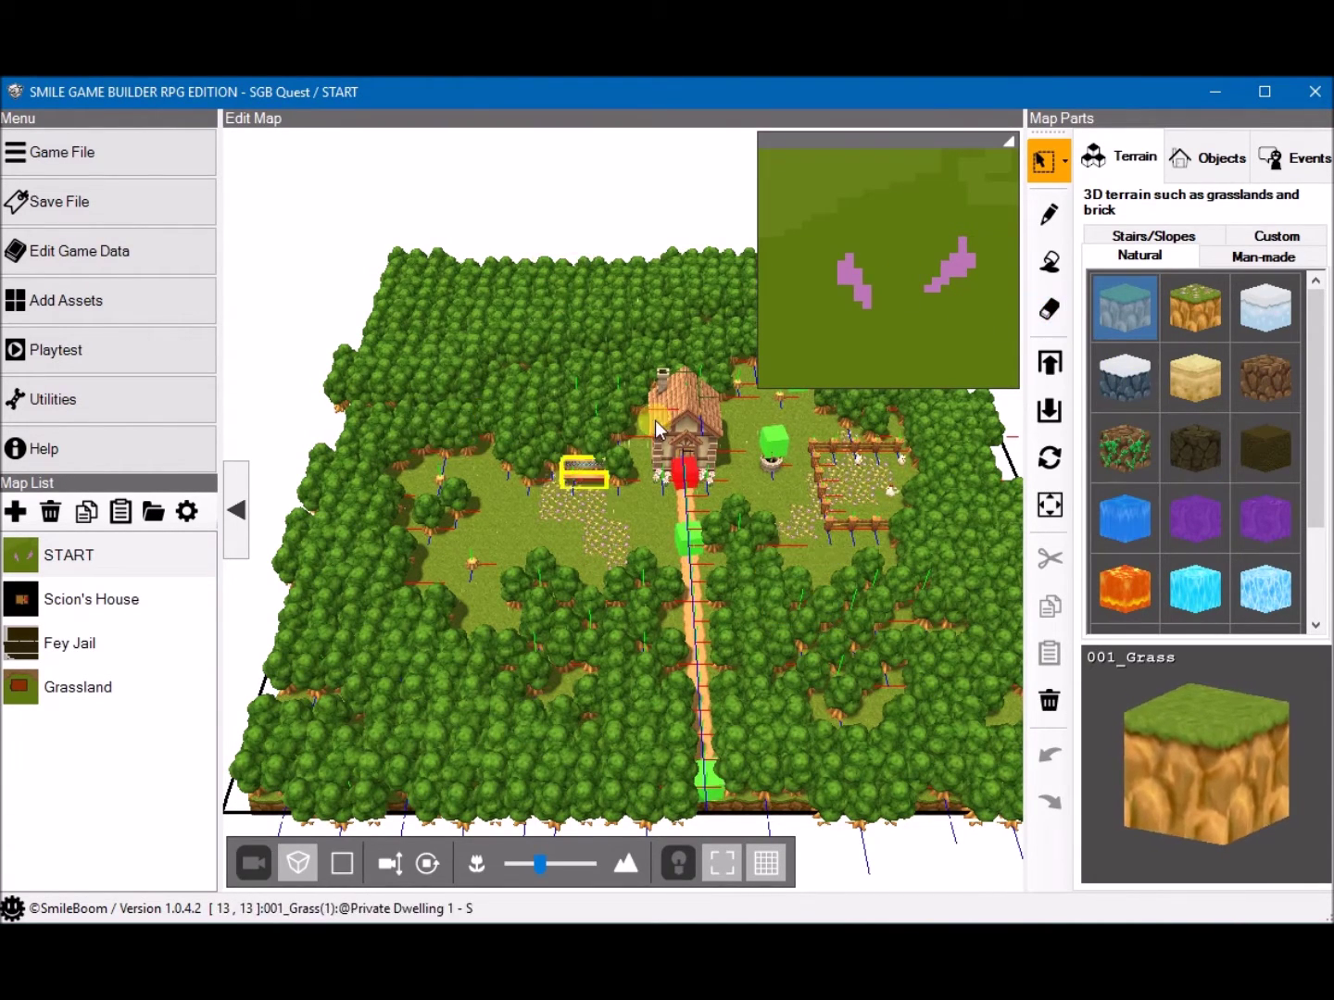
scroll(678, 538, "up", 3)
scroll(679, 539, "down", 2)
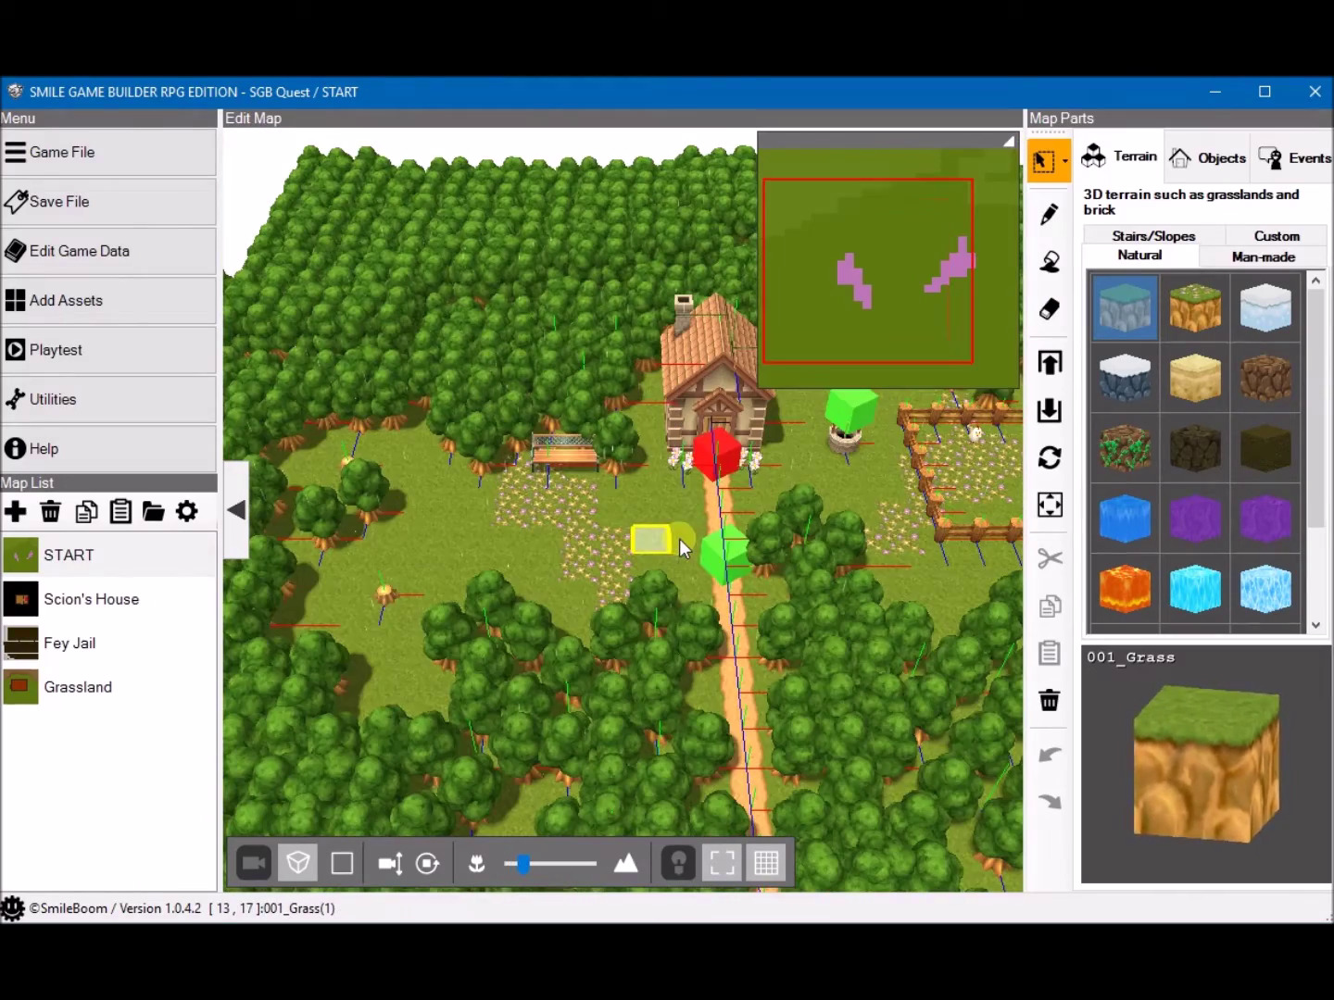
Step: Reposition the map view using the minimap and collapse the minimap
left_click(918, 234)
mouse_move(918, 233)
left_mouse_down()
mouse_move(899, 280)
mouse_move(888, 271)
mouse_move(907, 280)
mouse_move(899, 245)
mouse_move(847, 227)
mouse_move(977, 330)
mouse_move(838, 228)
mouse_move(956, 248)
mouse_move(857, 248)
left_mouse_up()
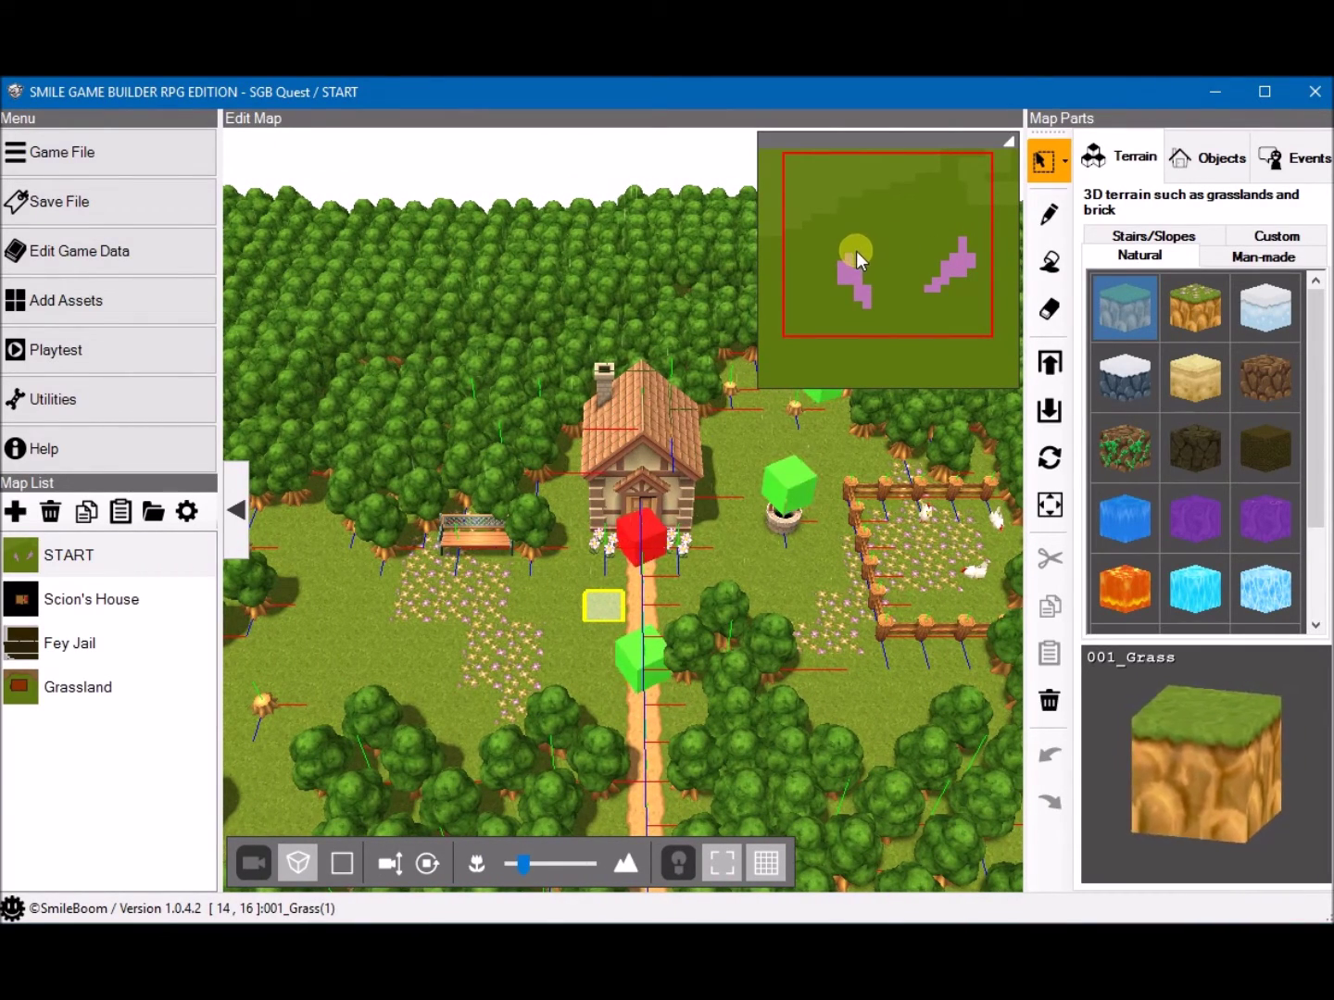
left_click(898, 143)
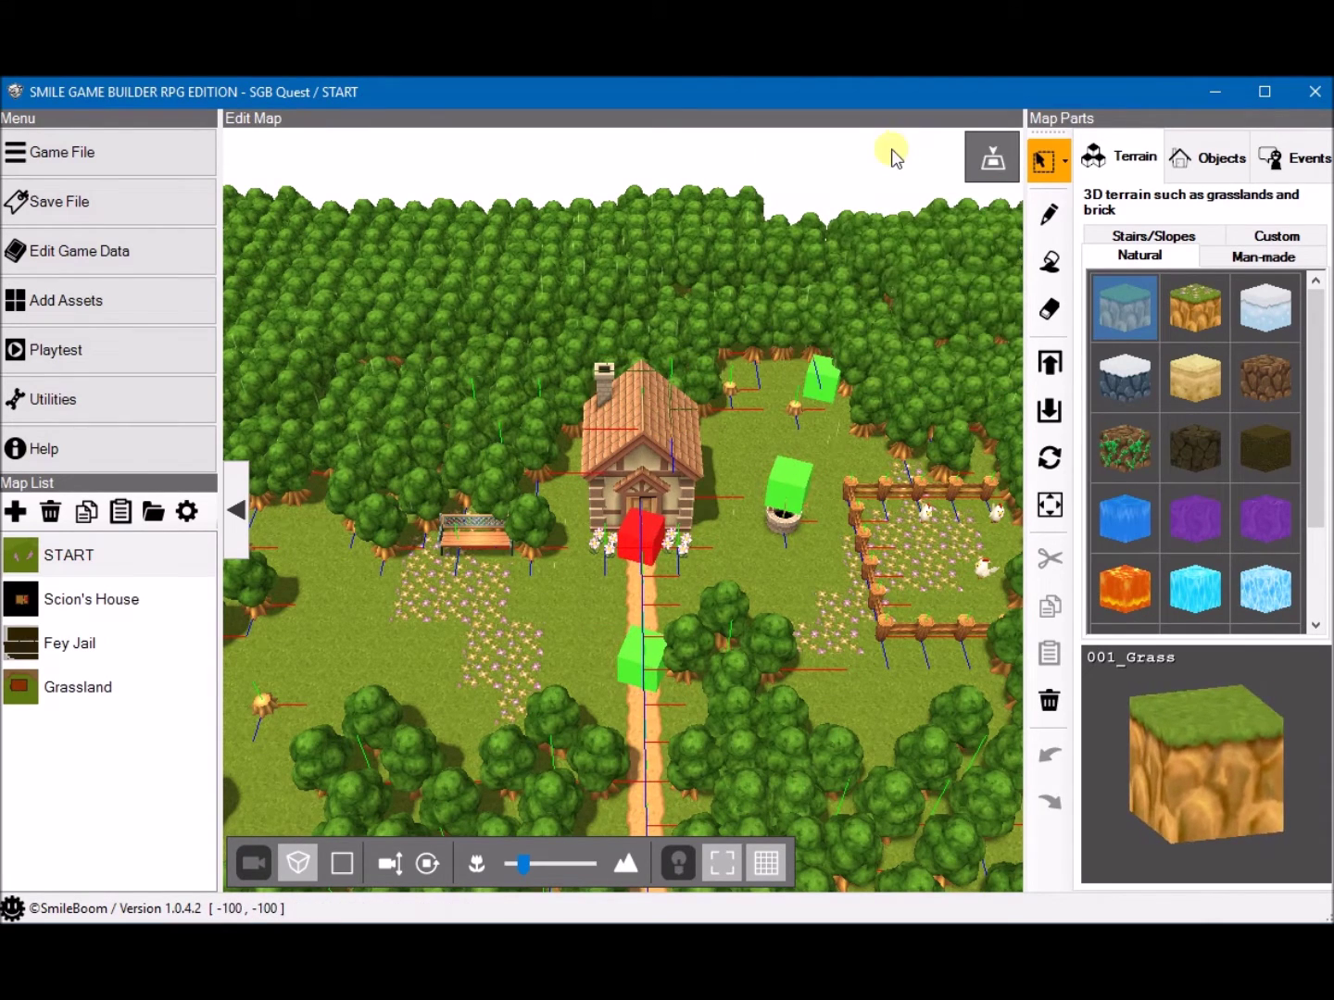
left_click(1008, 162)
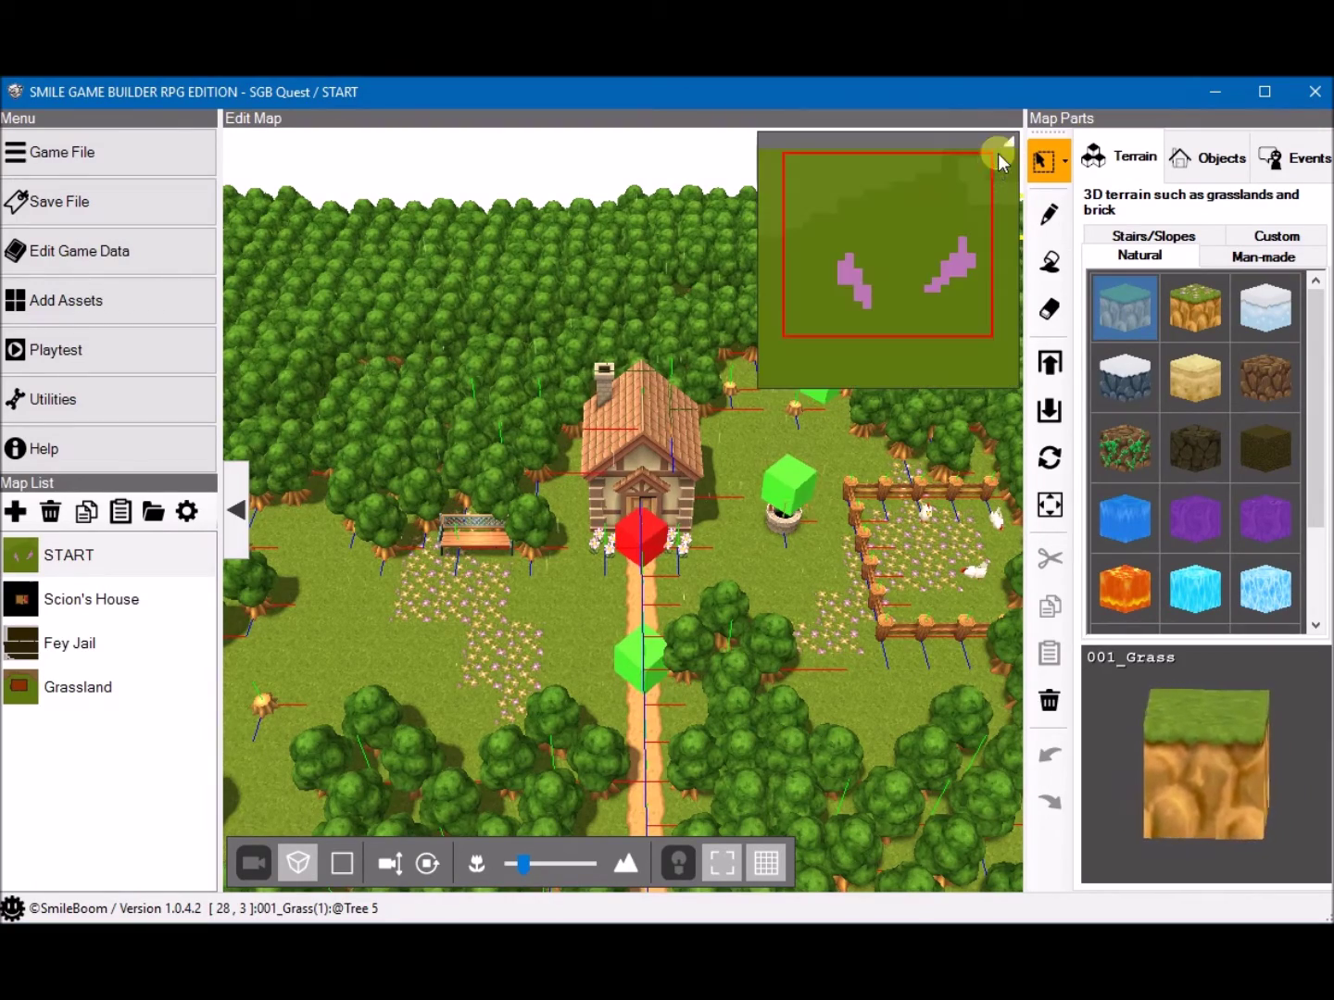
left_click(879, 245)
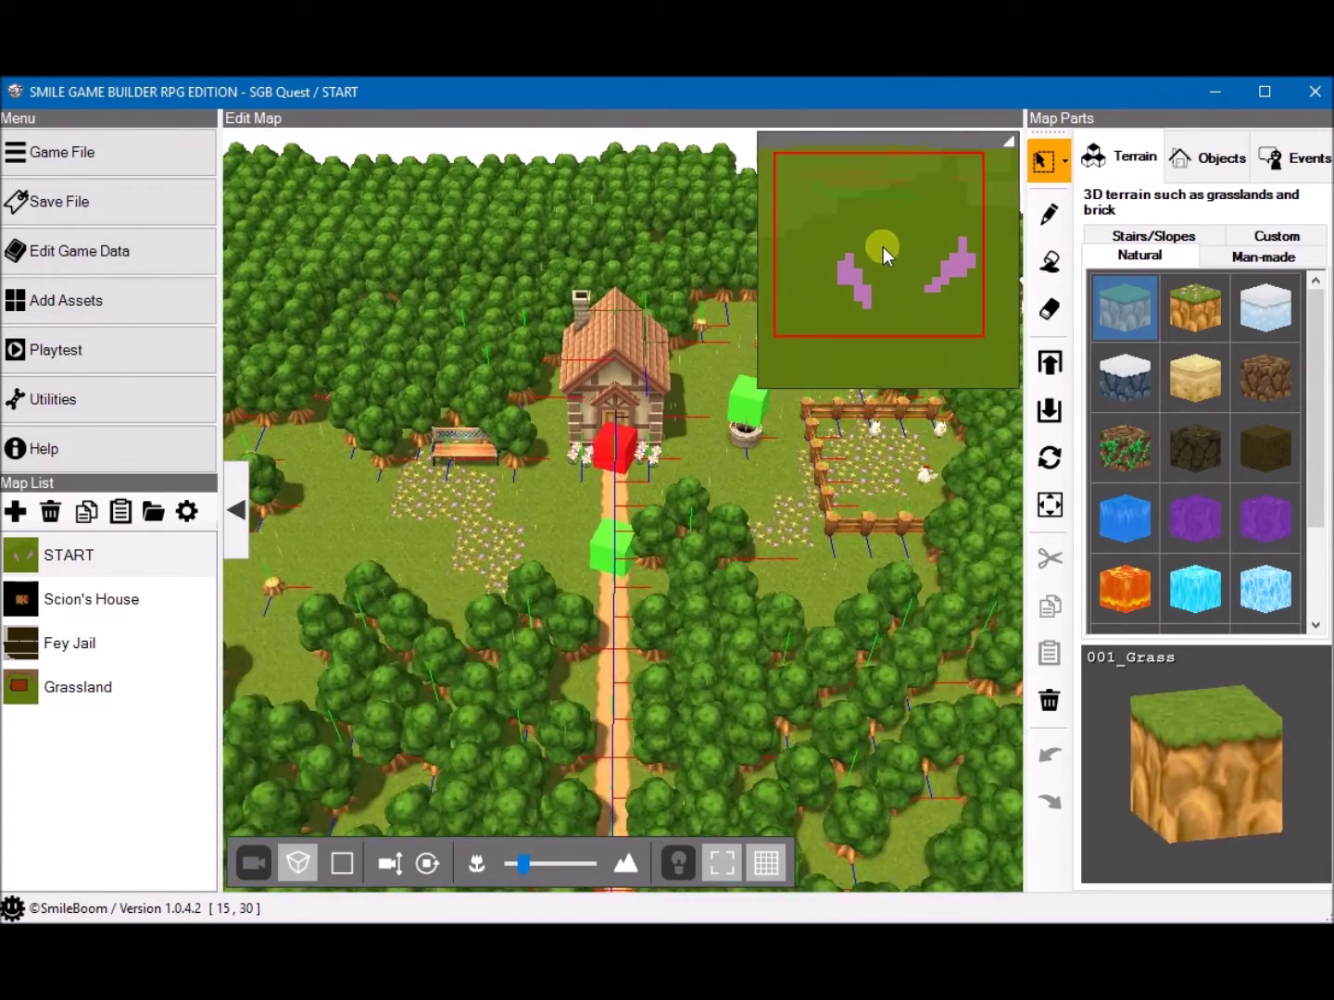
left_click(921, 138)
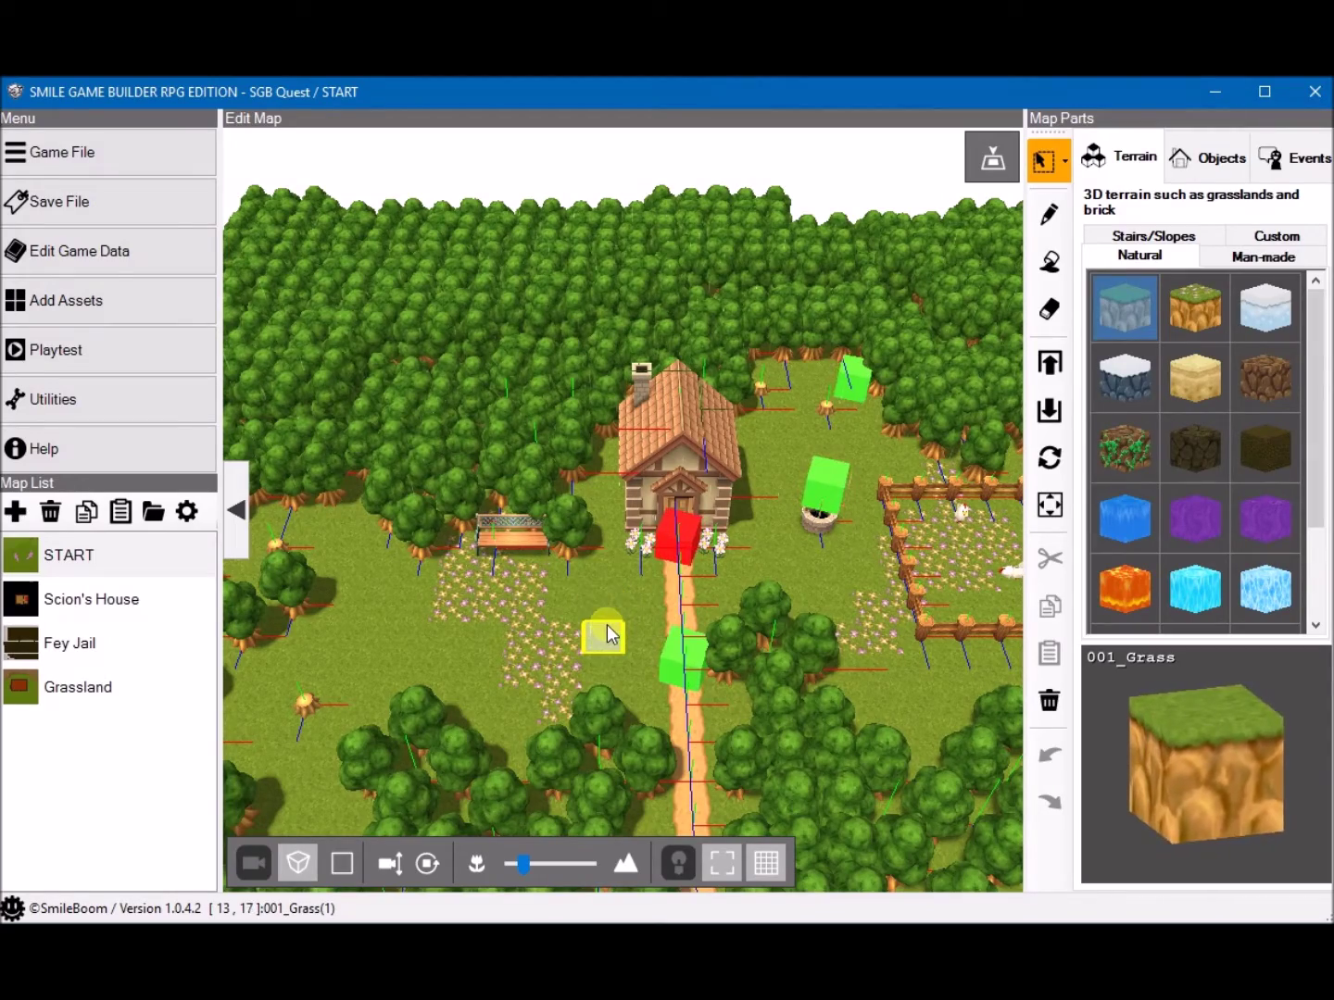
Step: Examine the START map by panning, zooming in and out, and rotating the camera around the house
right_click_drag(604, 630, 595, 582)
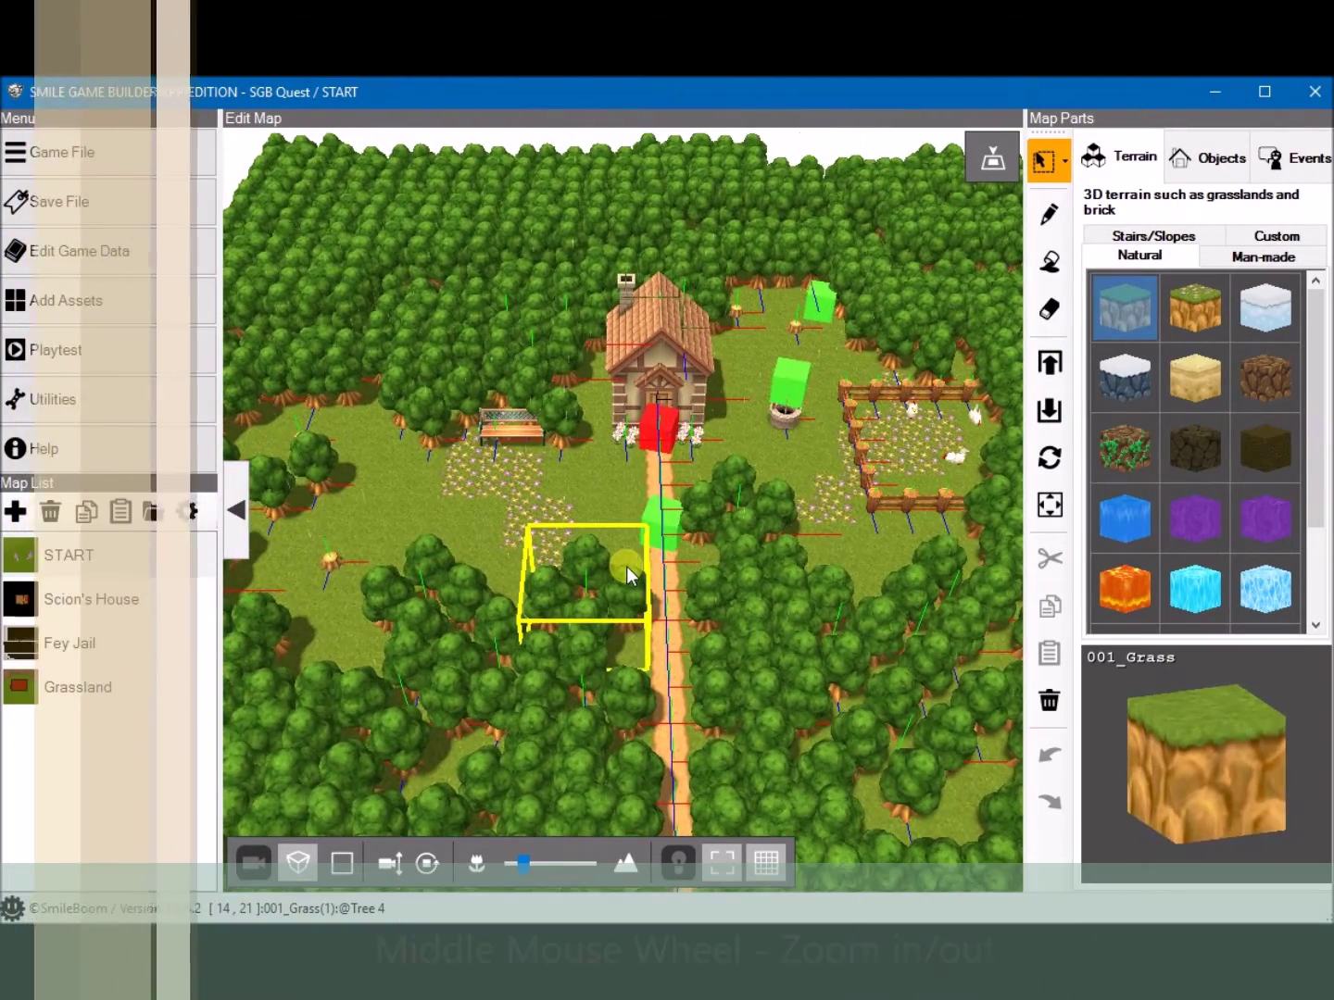
scroll(626, 566, "down", 3)
scroll(627, 574, "up", 3)
scroll(628, 574, "up", 2)
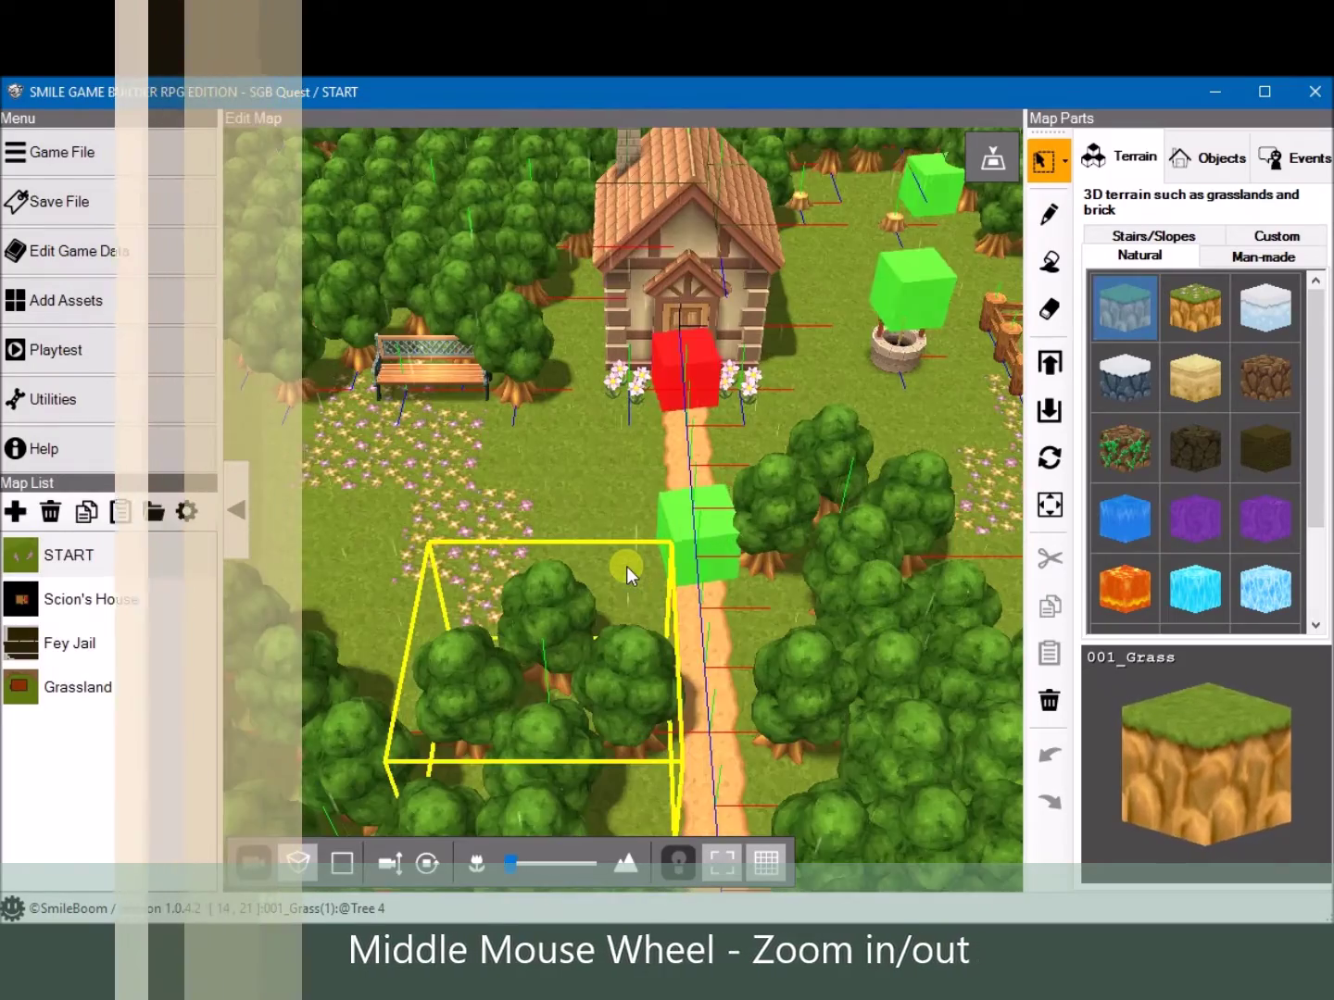
scroll(627, 566, "down", 4)
scroll(628, 571, "up", 1)
scroll(670, 504, "up", 2)
scroll(670, 505, "down", 3)
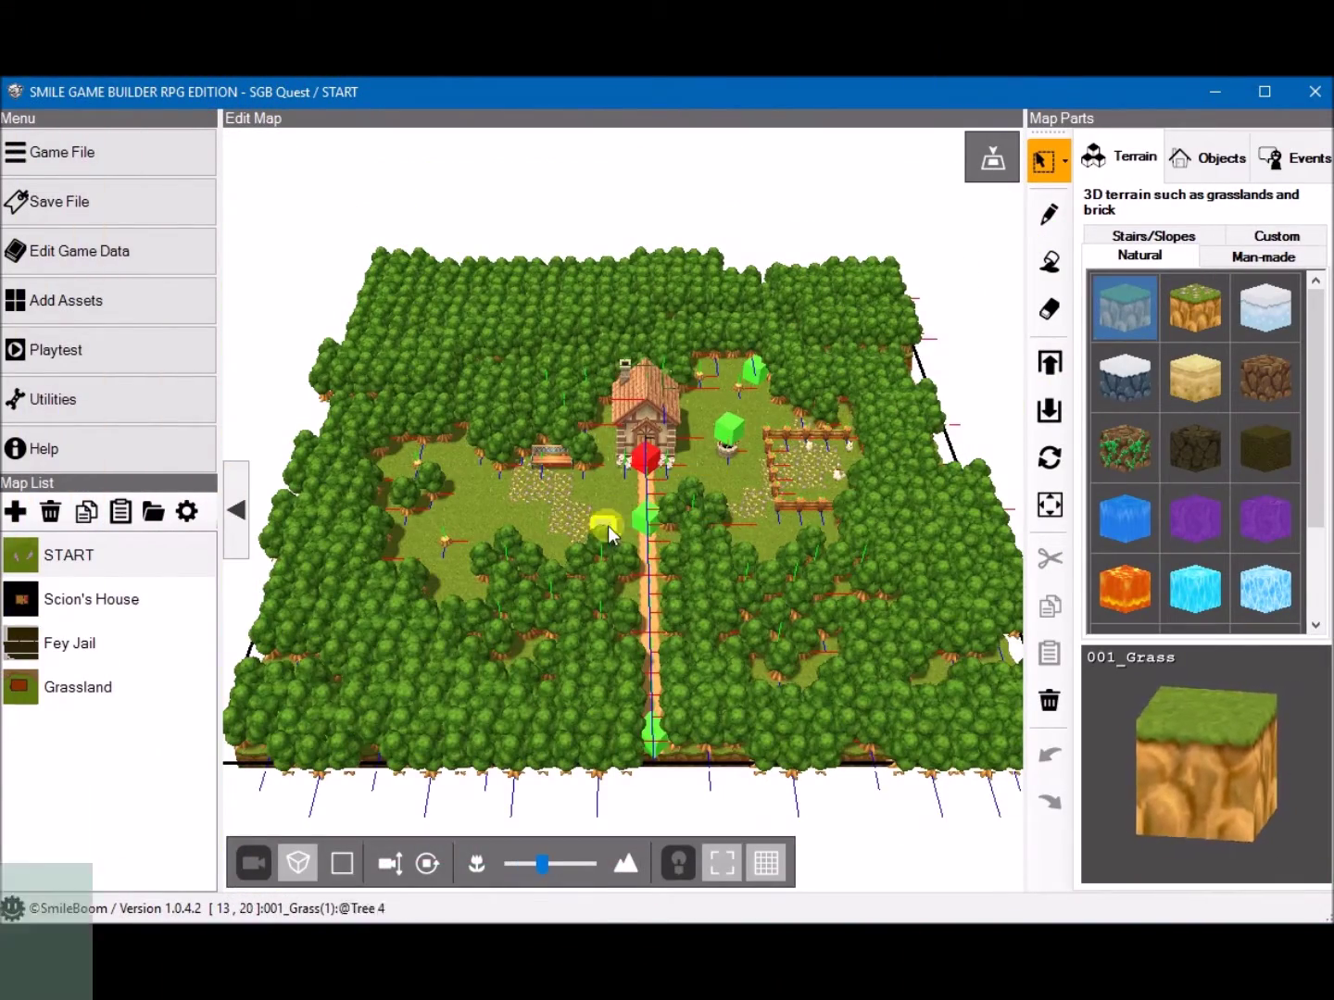
right_click_drag(606, 514, 649, 510, "alt")
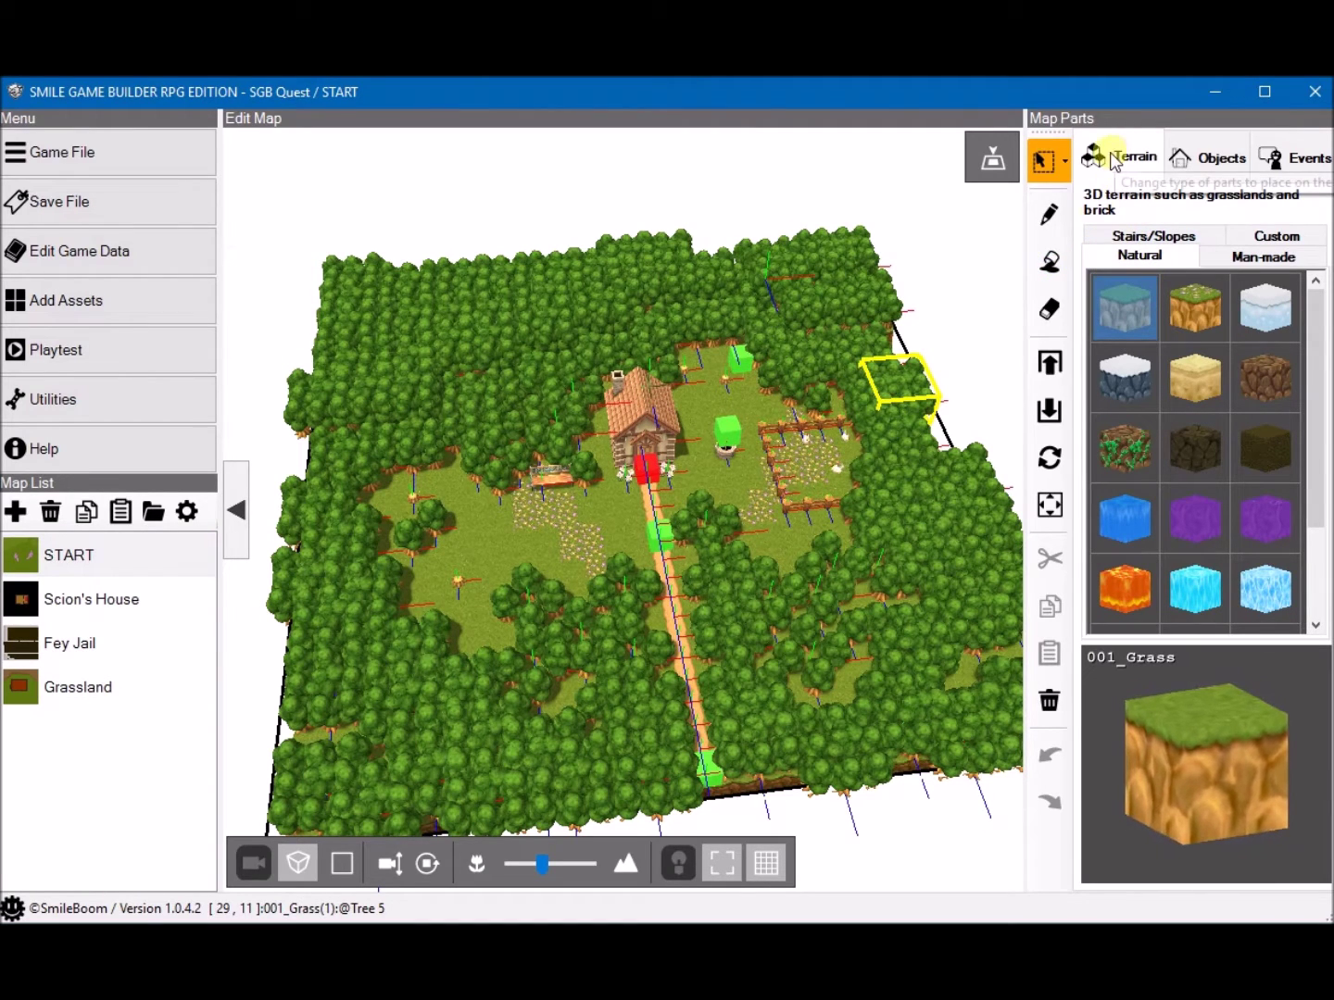
Step: Browse the terrain parts in the Natural, Stairs/Slopes, Man-made and Custom categories
scroll(1197, 395, "down", 2)
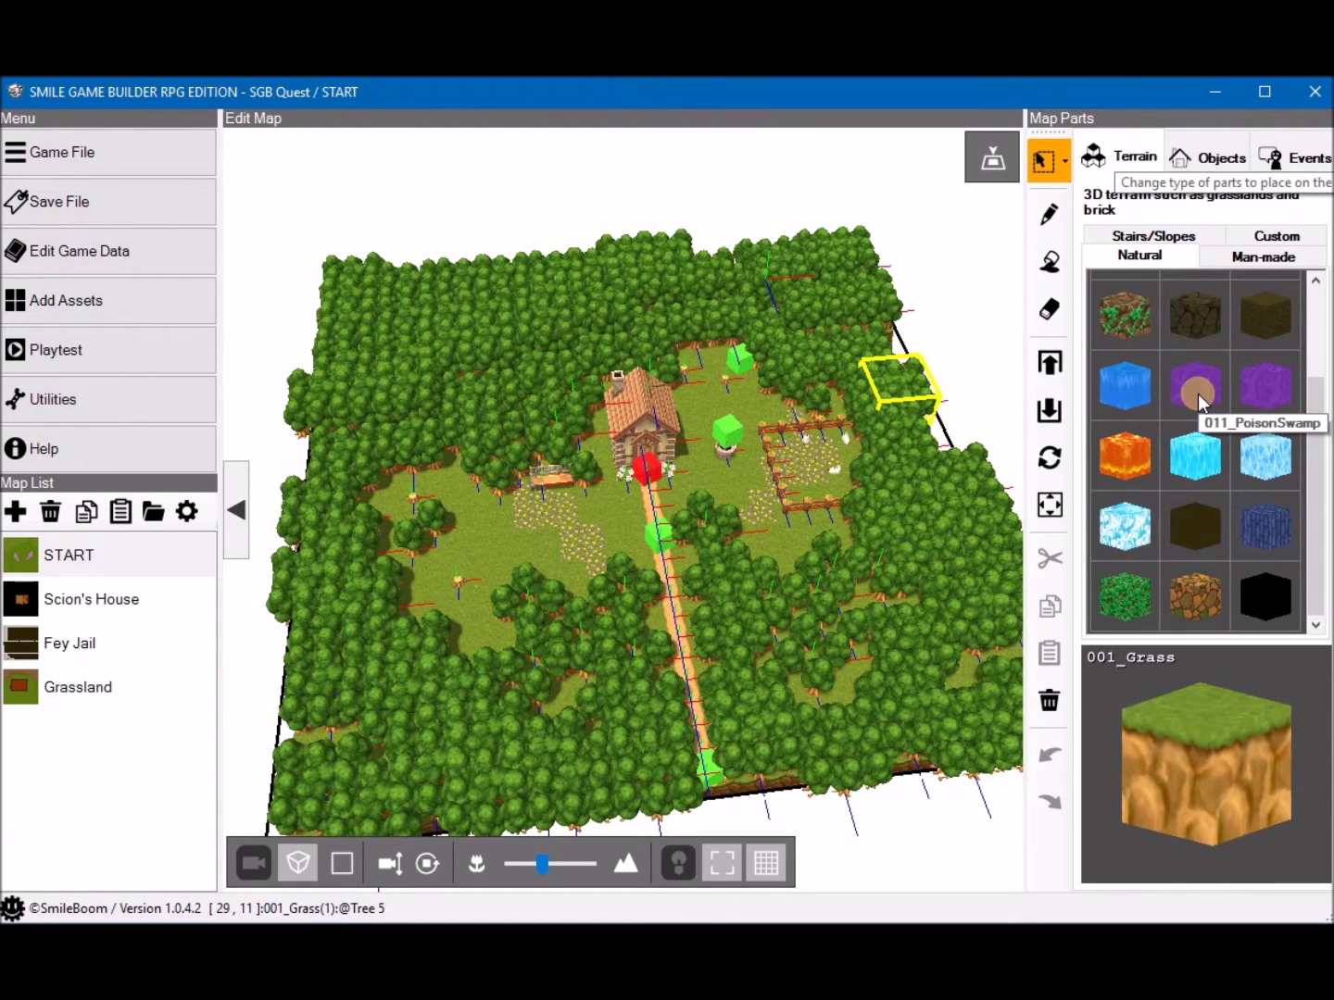
scroll(1179, 393, "up", 2)
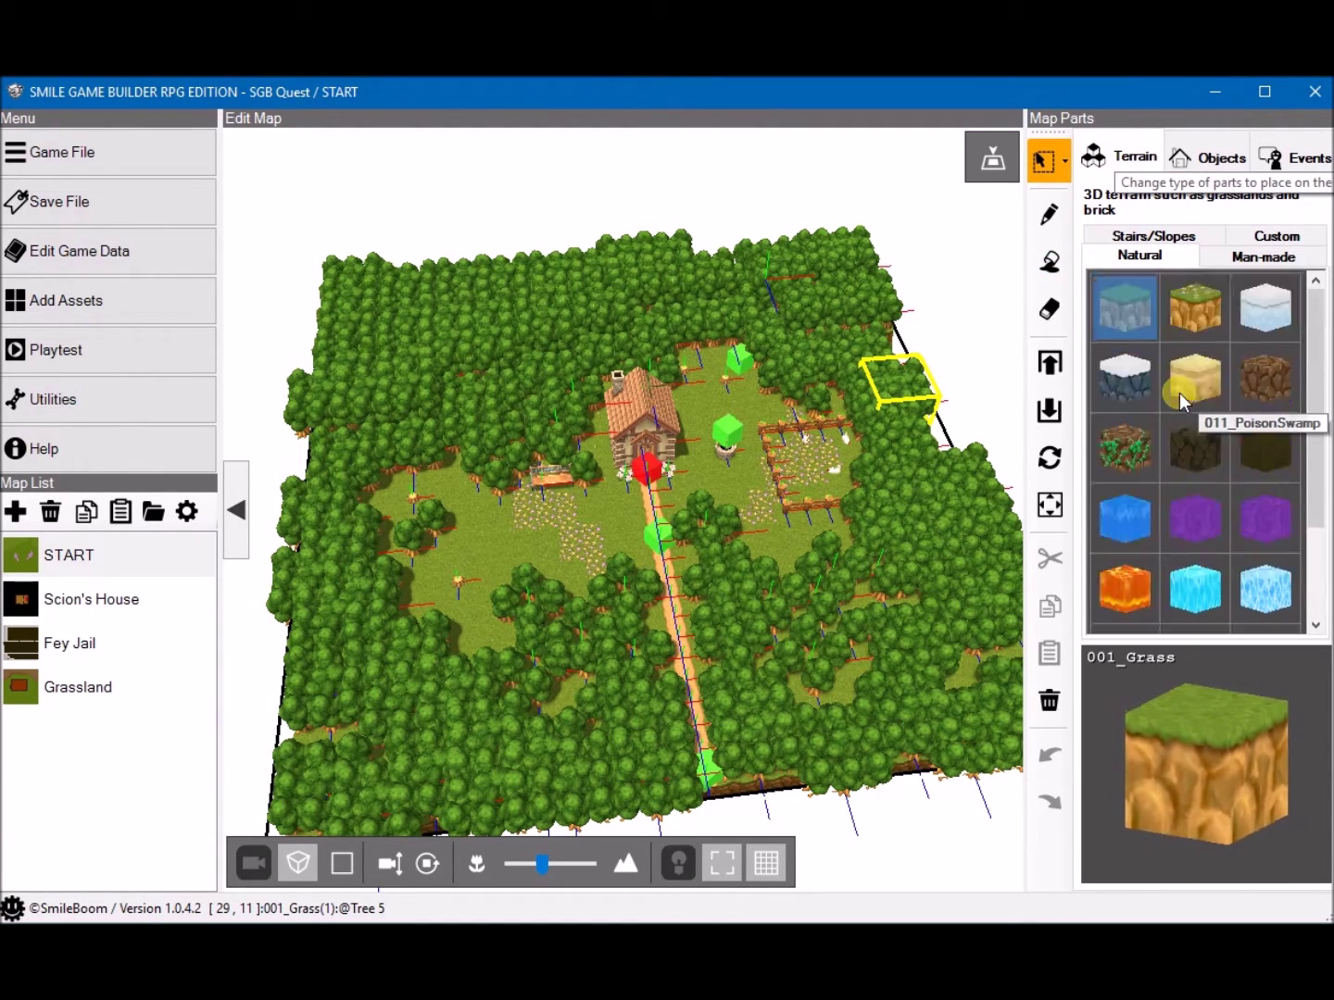
left_click(1154, 240)
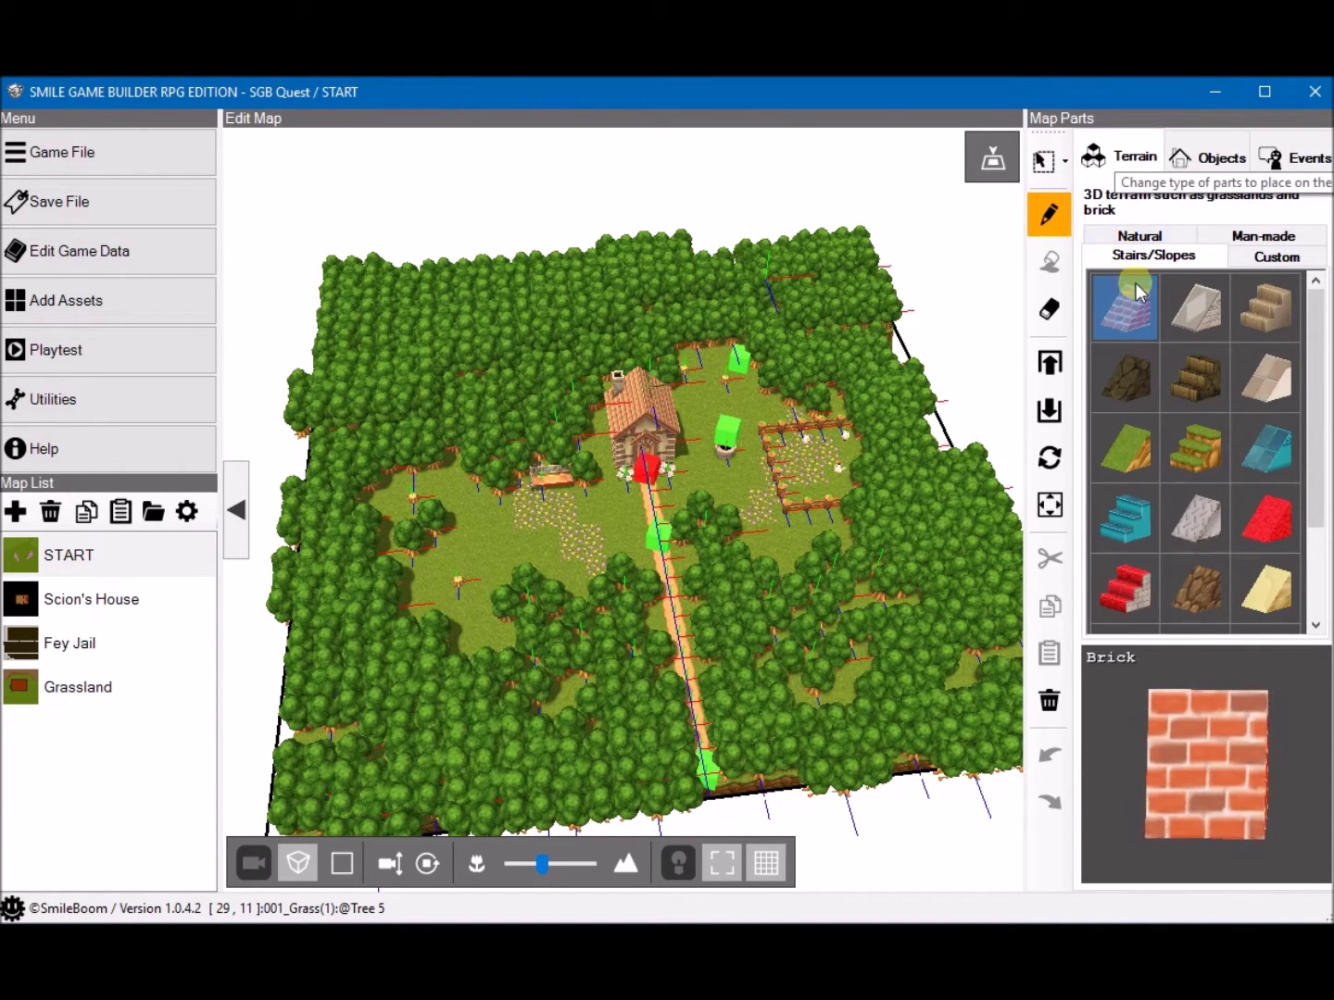
left_click(1261, 238)
scroll(1233, 493, "down", 3)
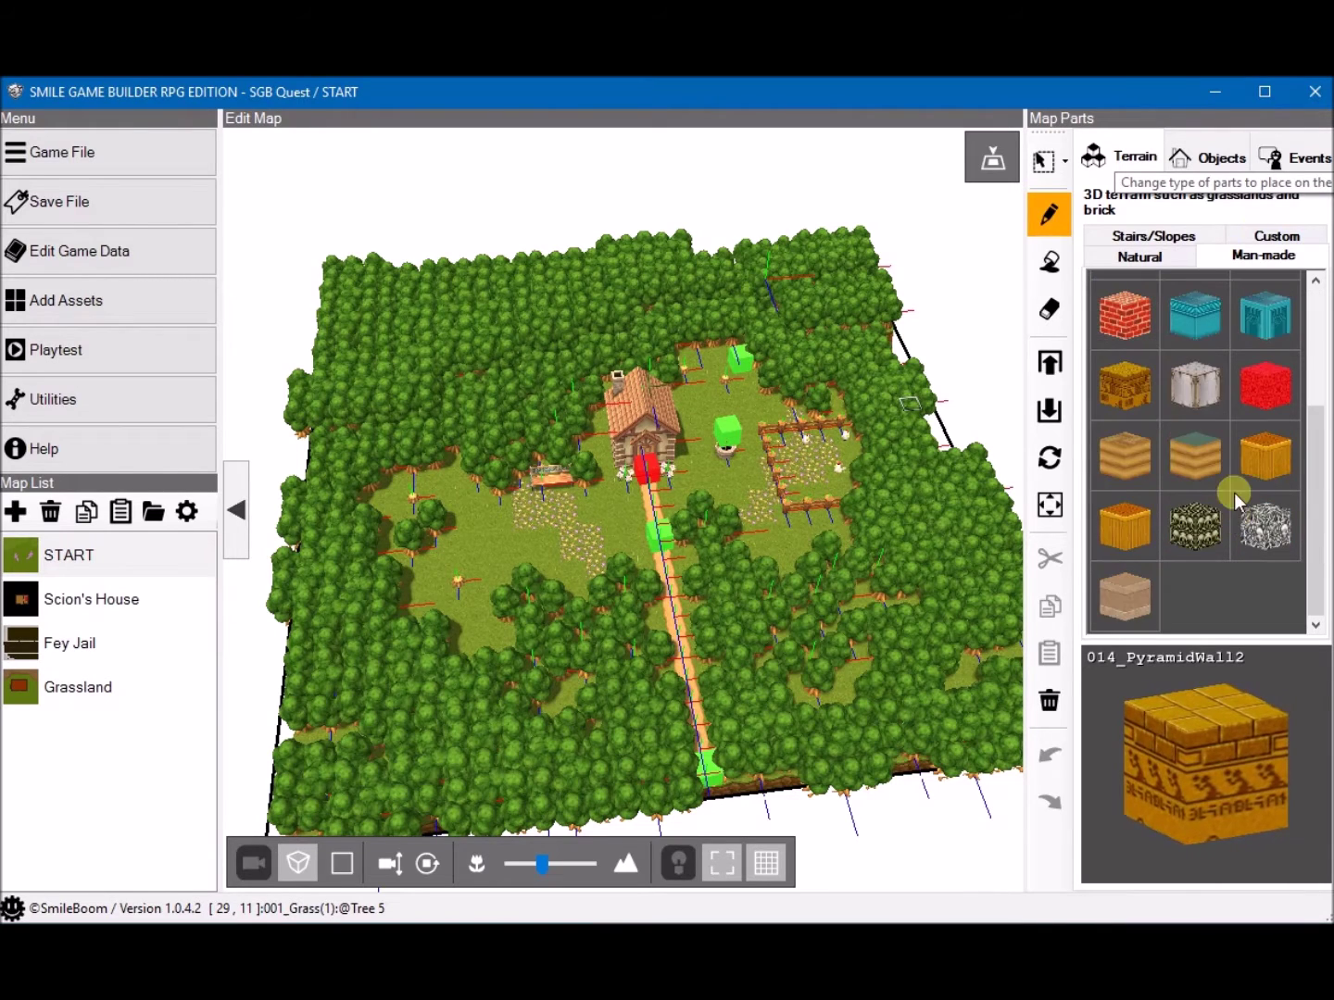
left_click(1274, 235)
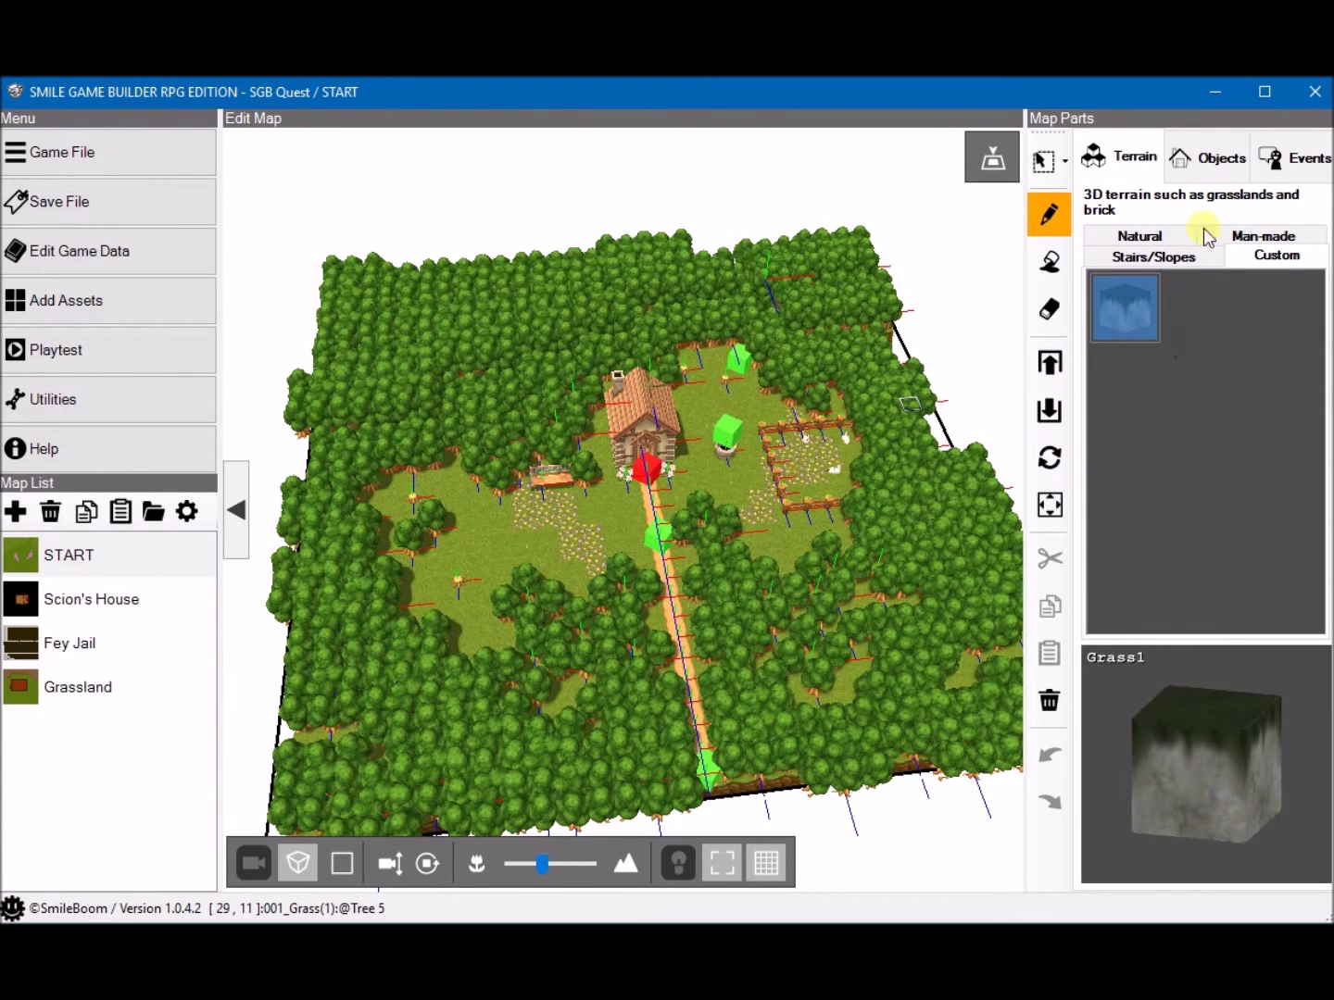
Step: Browse the object parts in the Buildings, Outdoor, Decoration and Indoor categories
left_click(1211, 160)
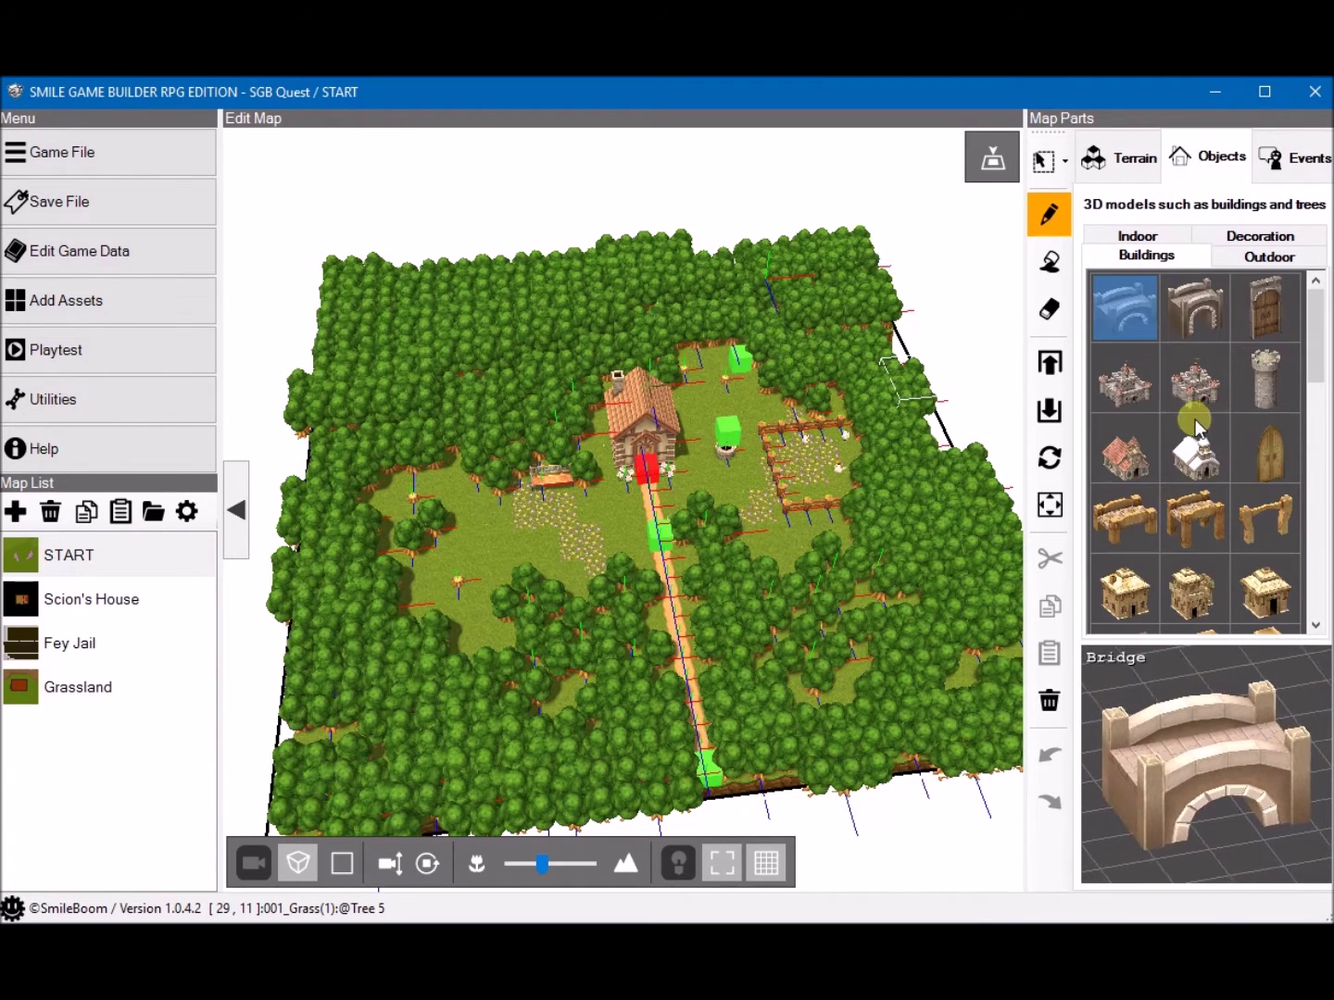
scroll(1193, 372, "down", 4)
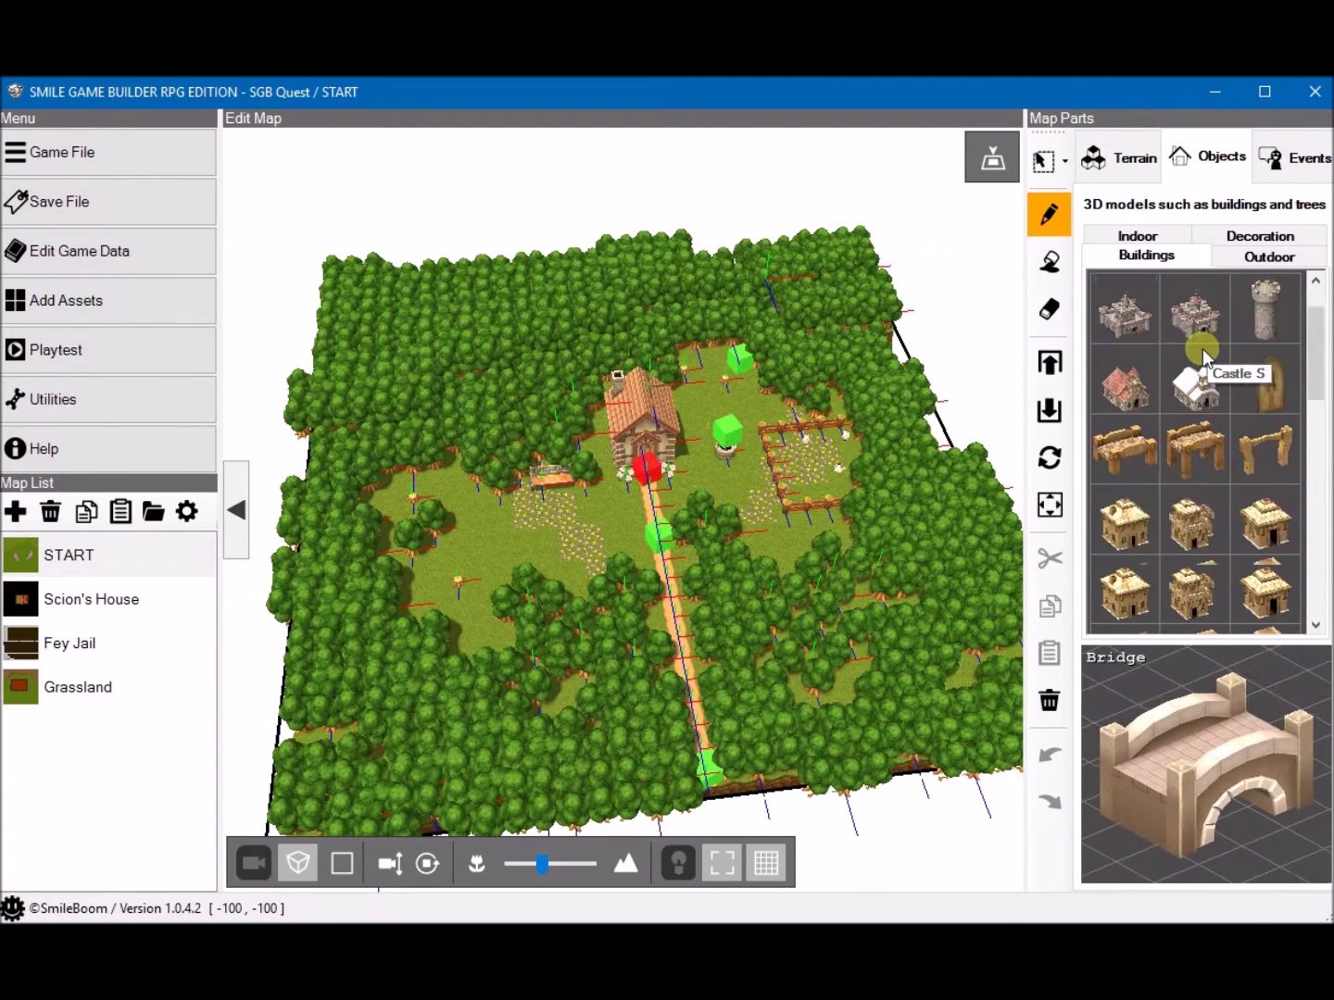
left_click(1267, 256)
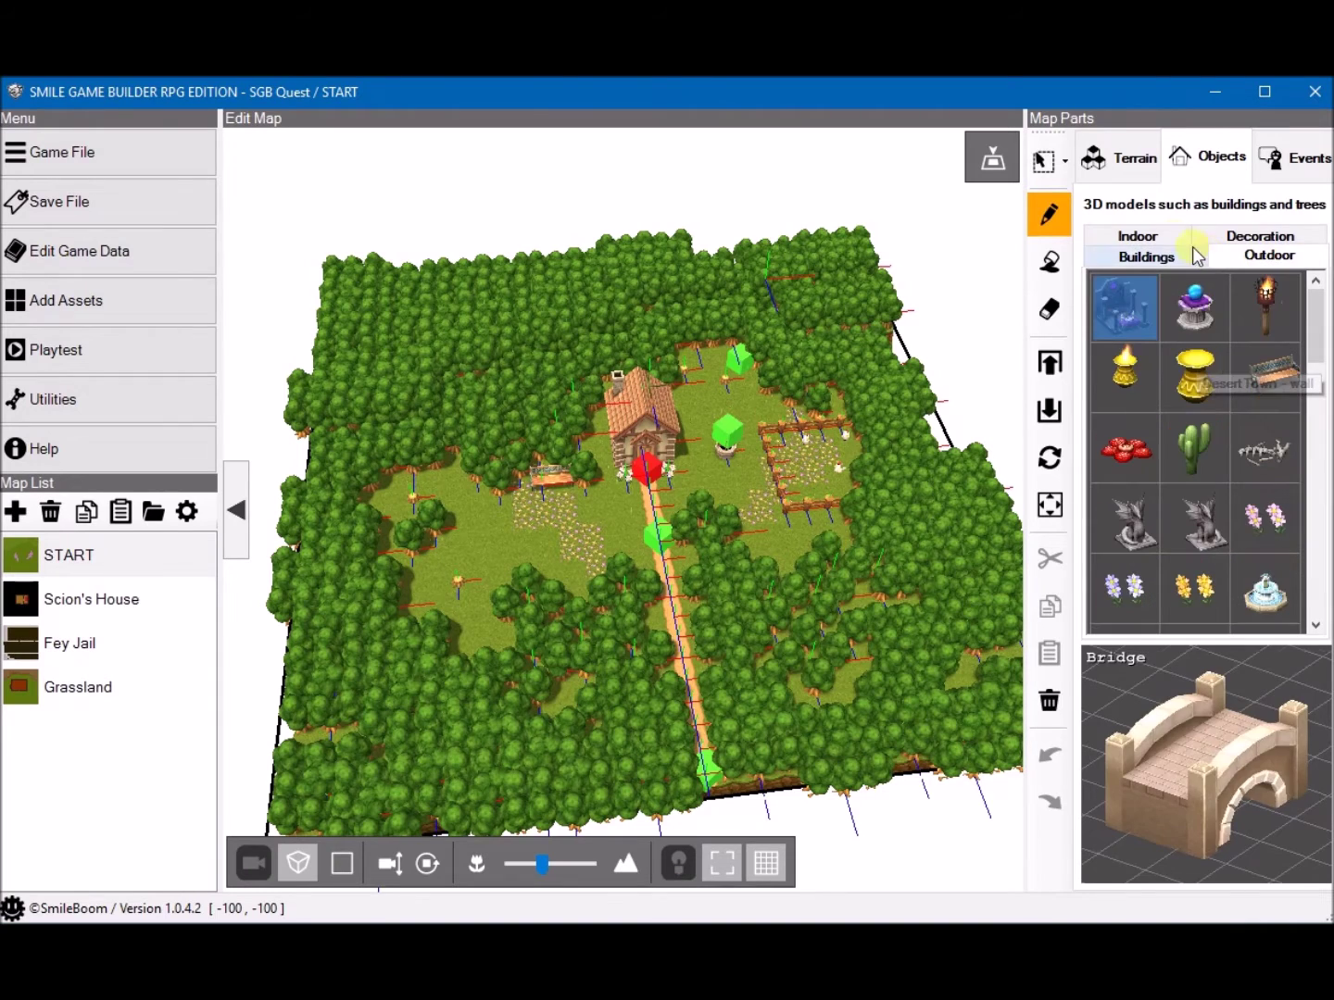
left_click(1260, 235)
scroll(1207, 392, "down", 4)
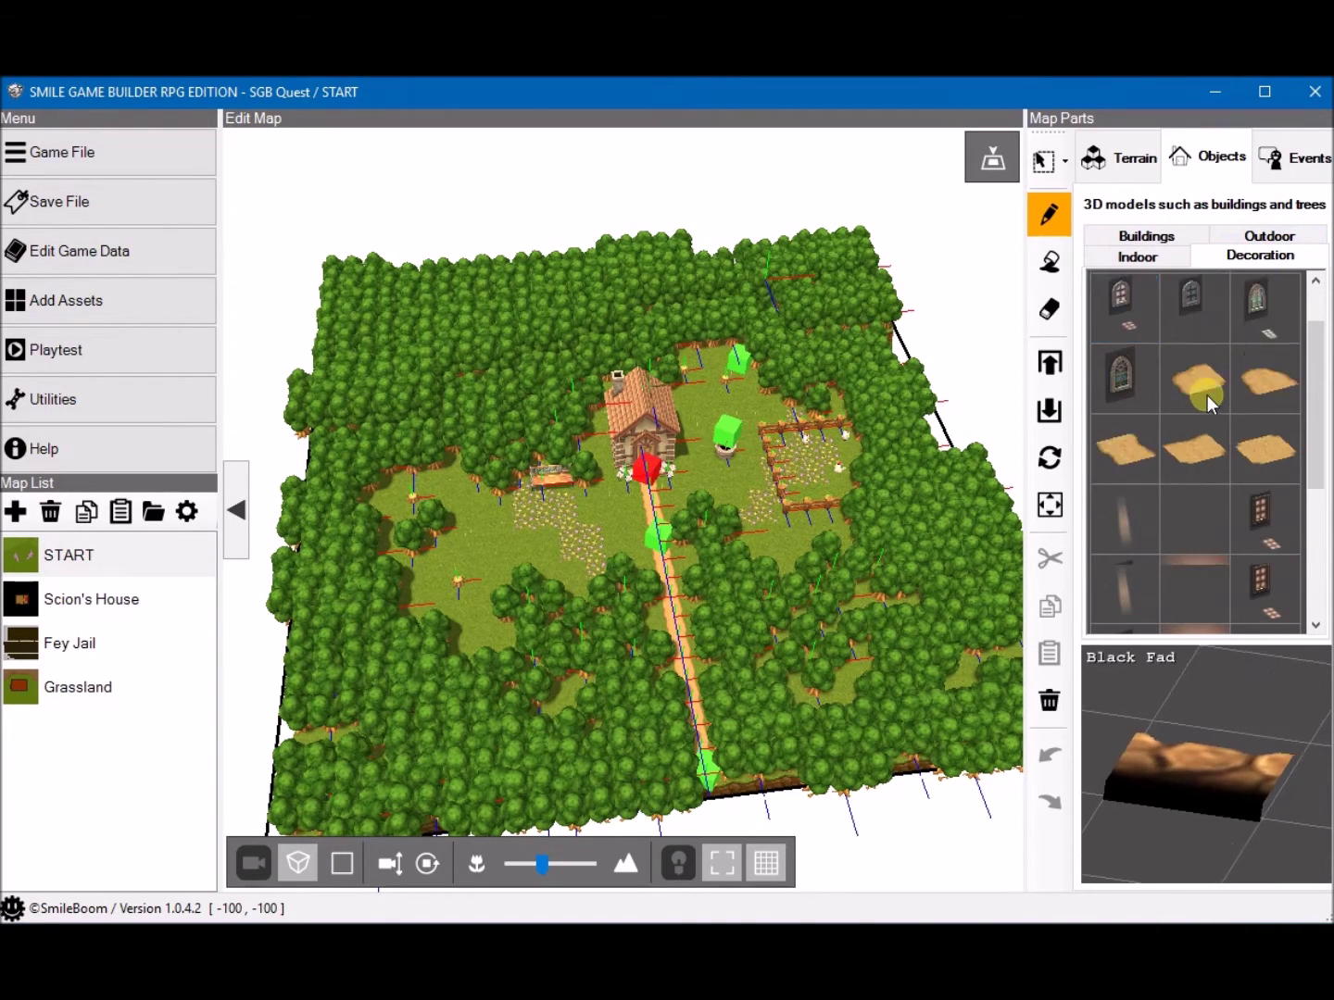
left_click(1155, 238)
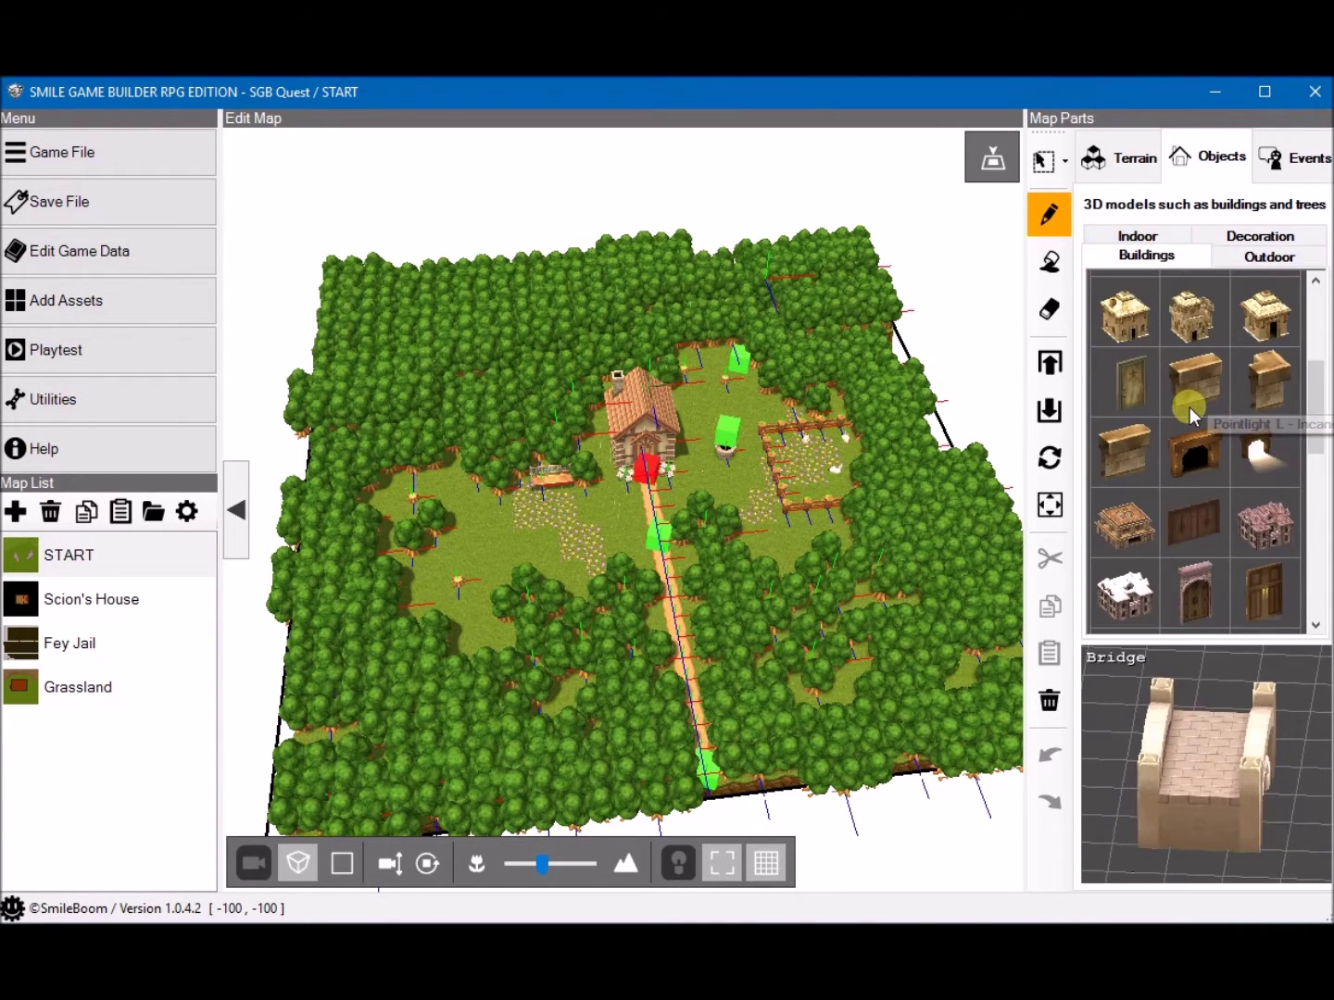
left_click(1159, 238)
scroll(1224, 417, "down", 7)
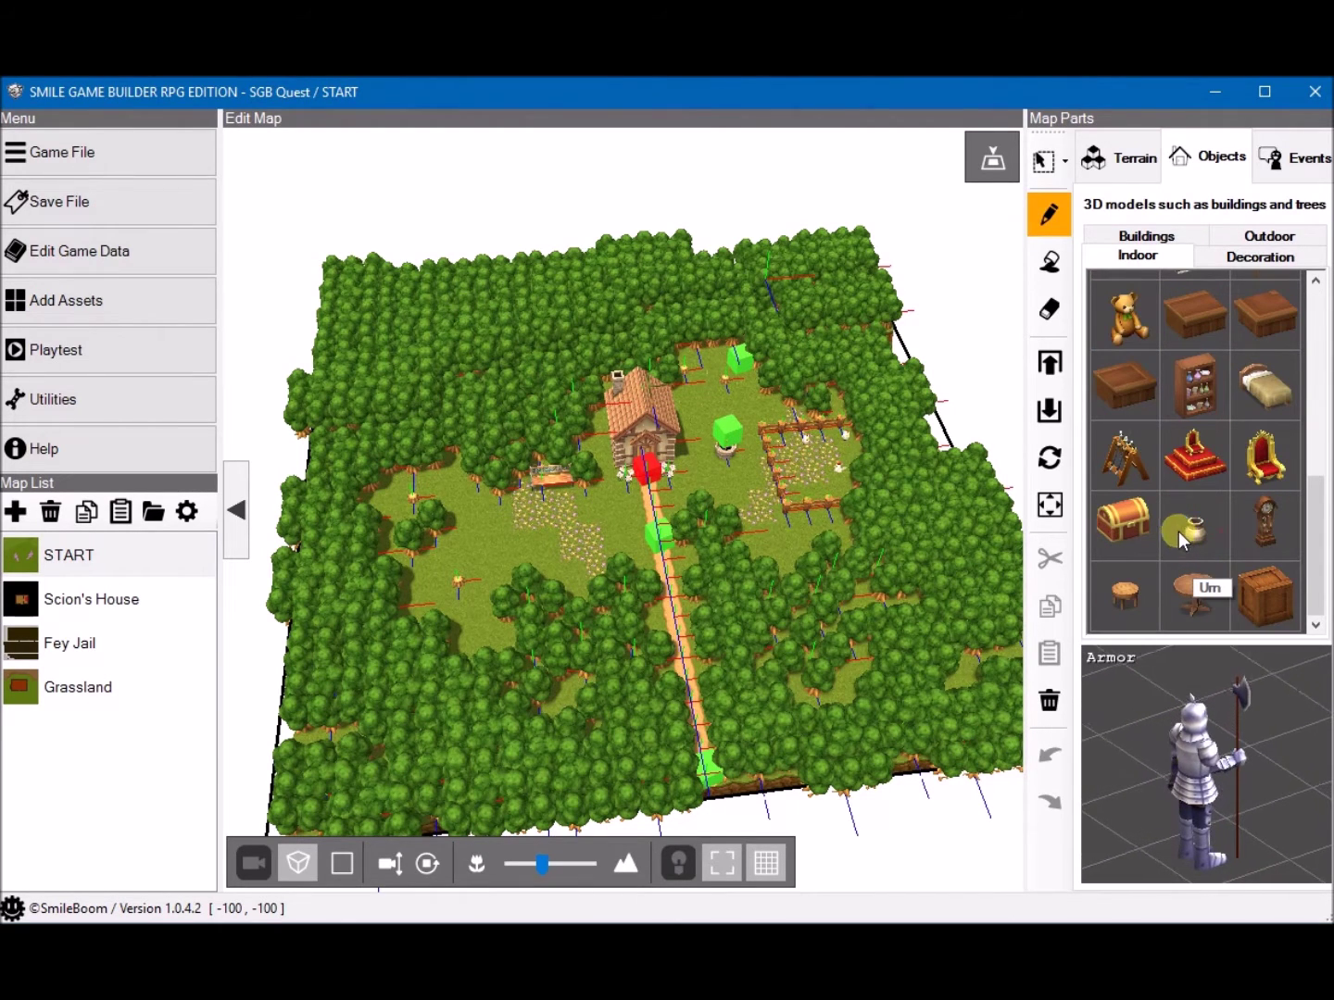
Step: Browse the Stationary event templates in the event parts from start to end and back
left_click(1289, 161)
left_click(1187, 352)
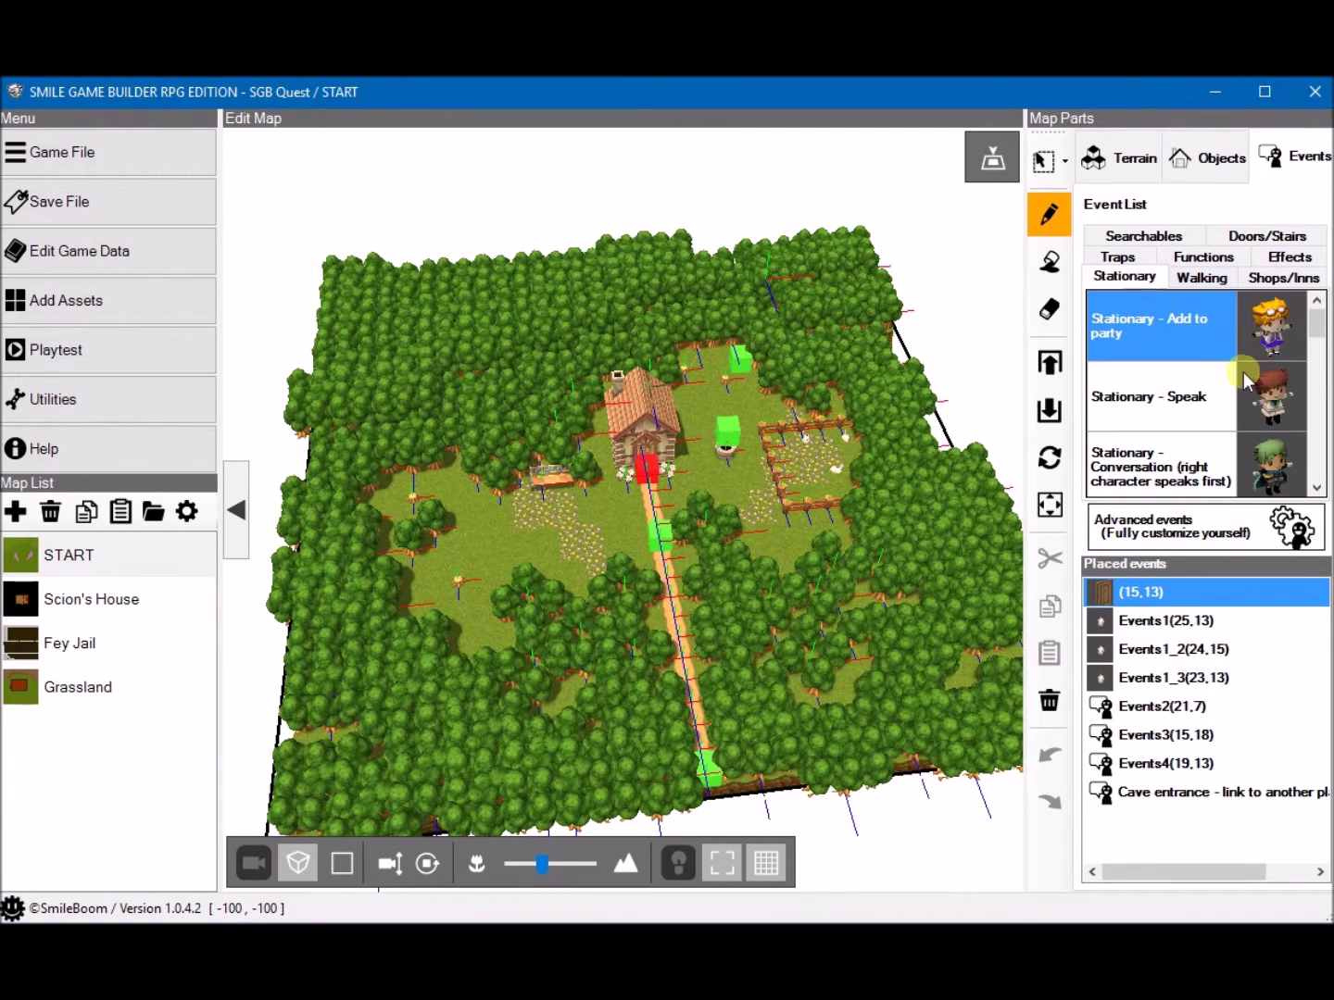
scroll(1237, 394, "down", 3)
scroll(1228, 408, "down", 3)
scroll(1225, 409, "down", 2)
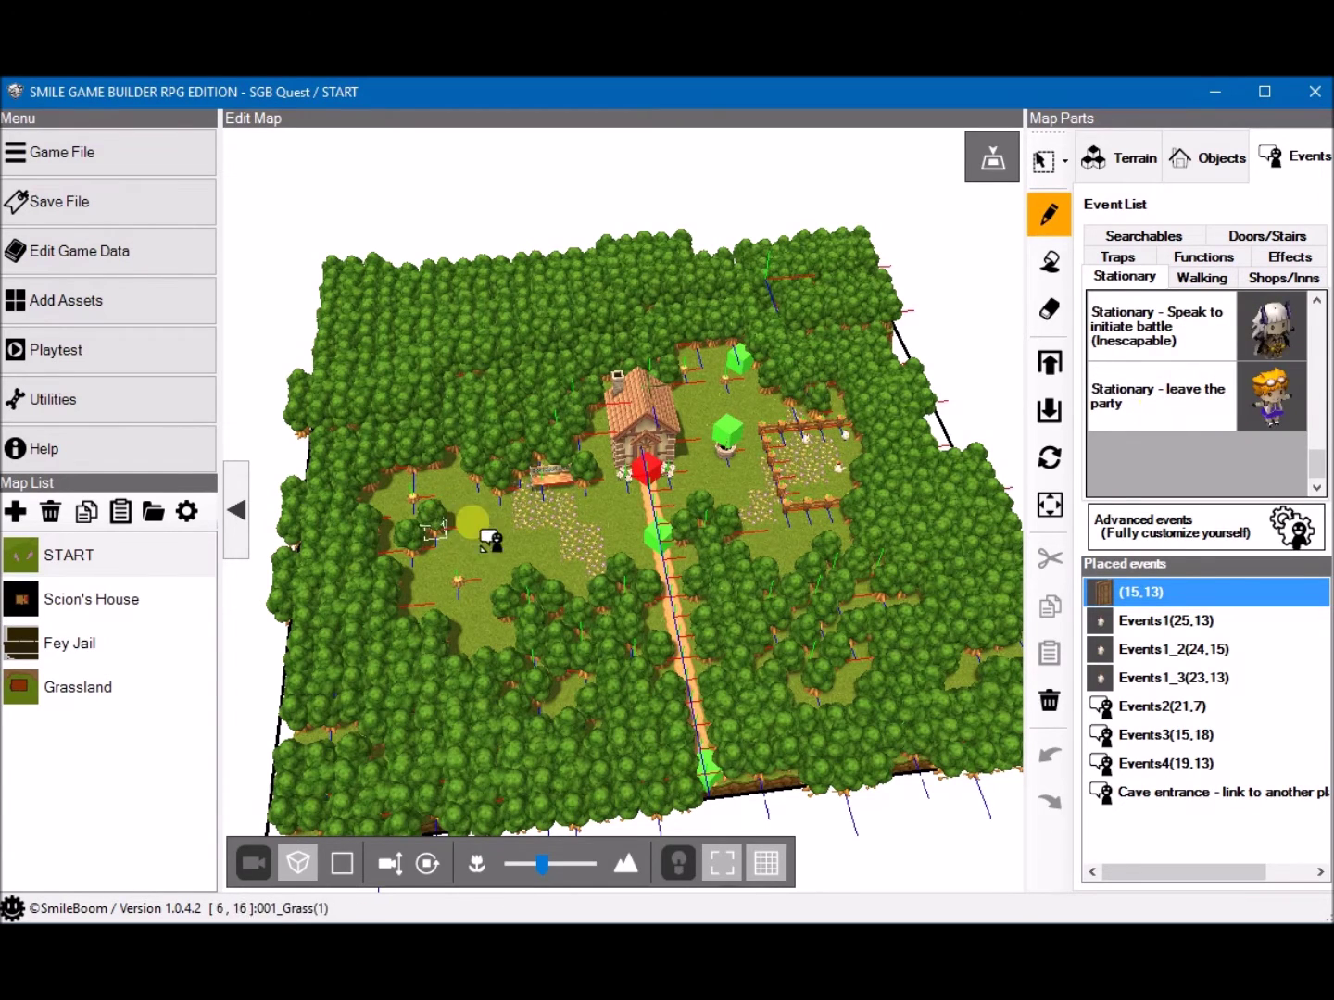
left_click(583, 521)
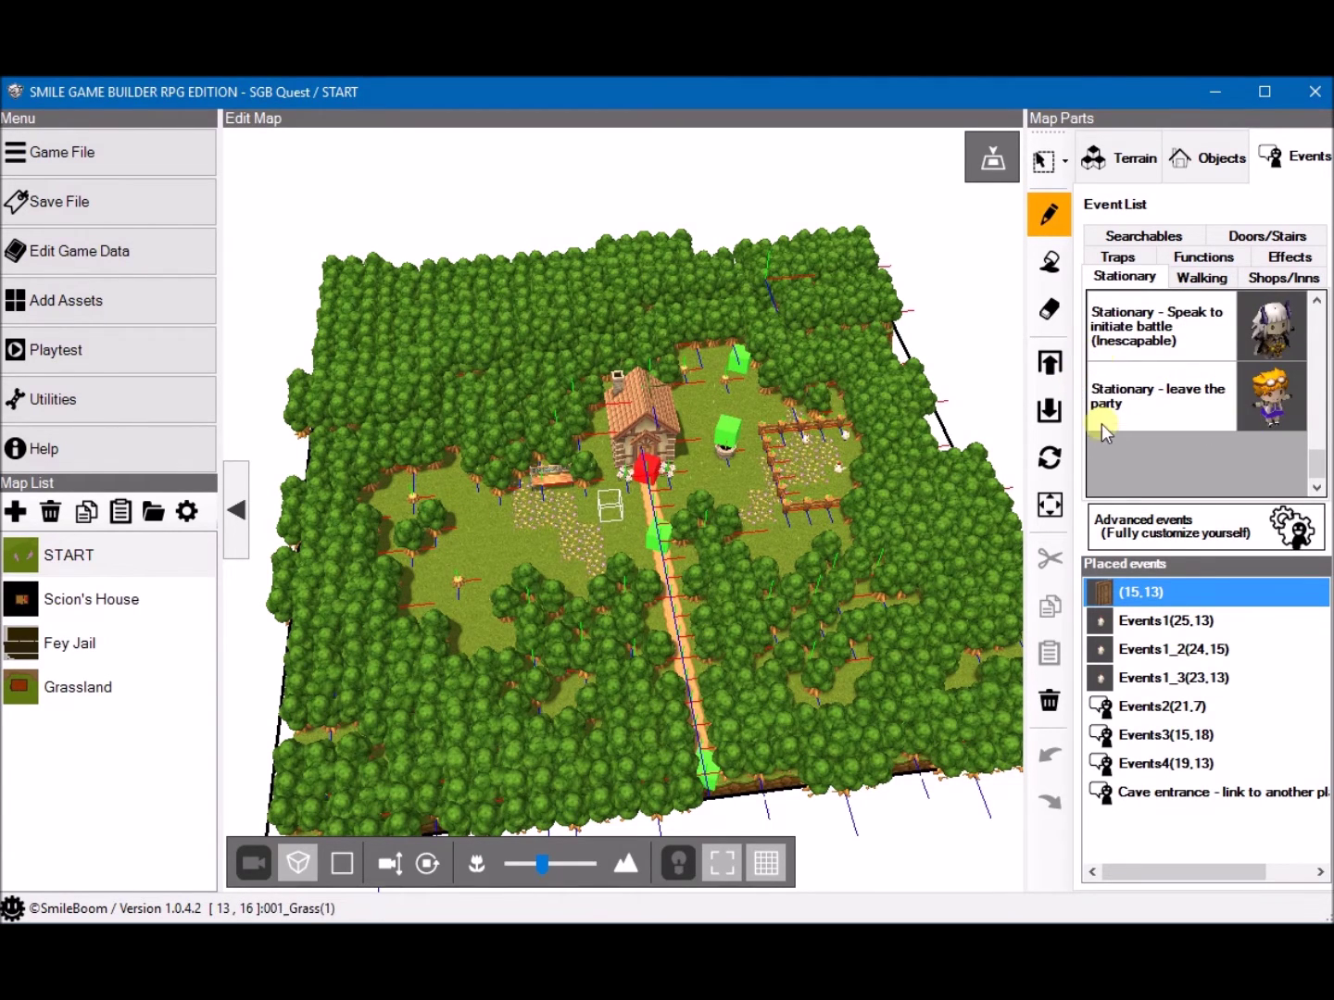
scroll(1122, 436, "up", 4)
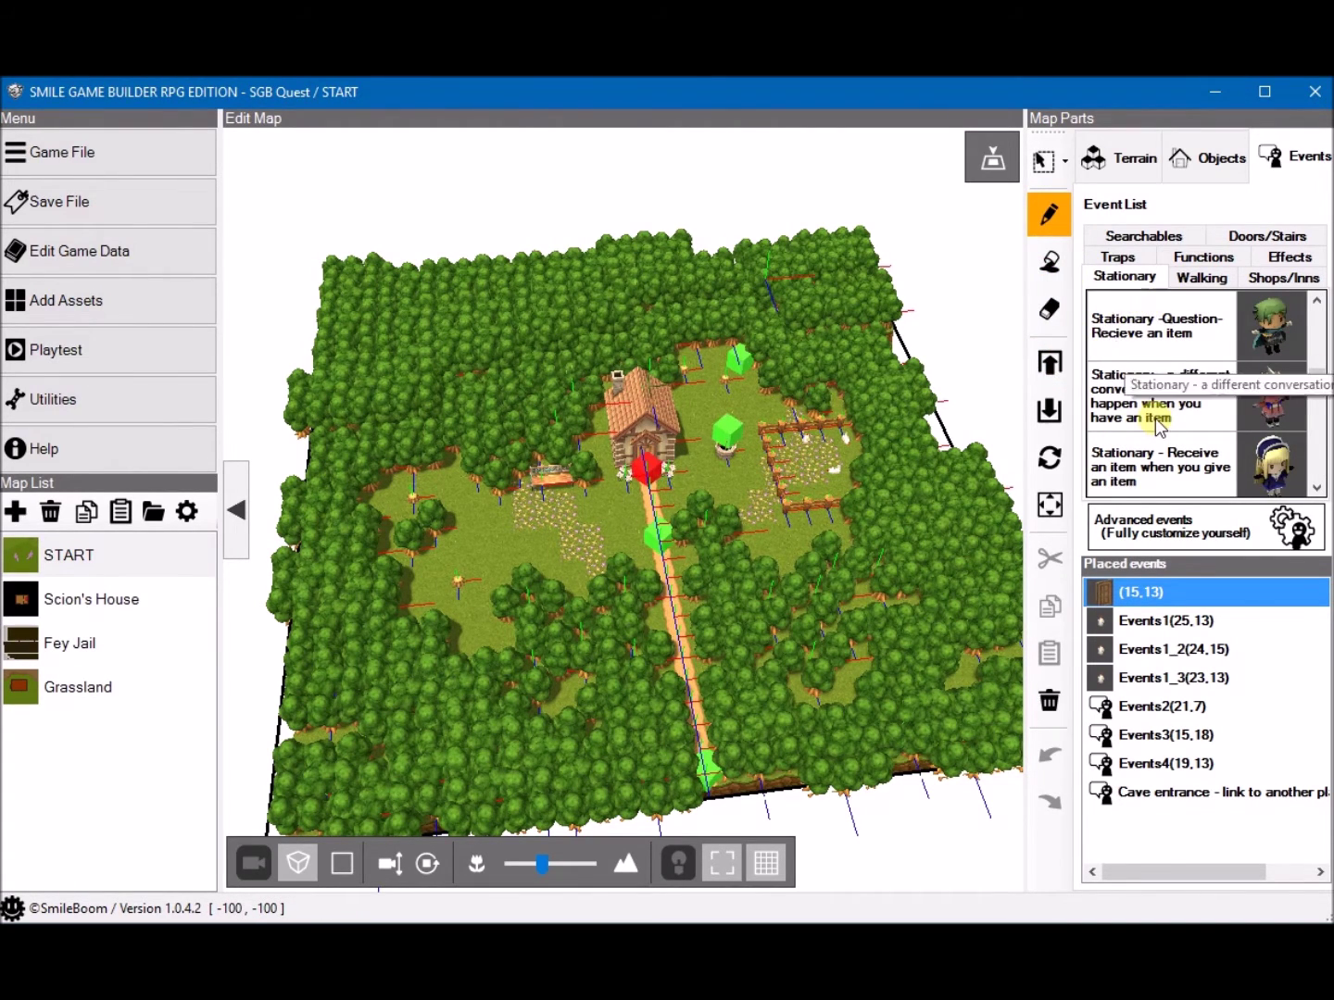
scroll(1155, 417, "up", 4)
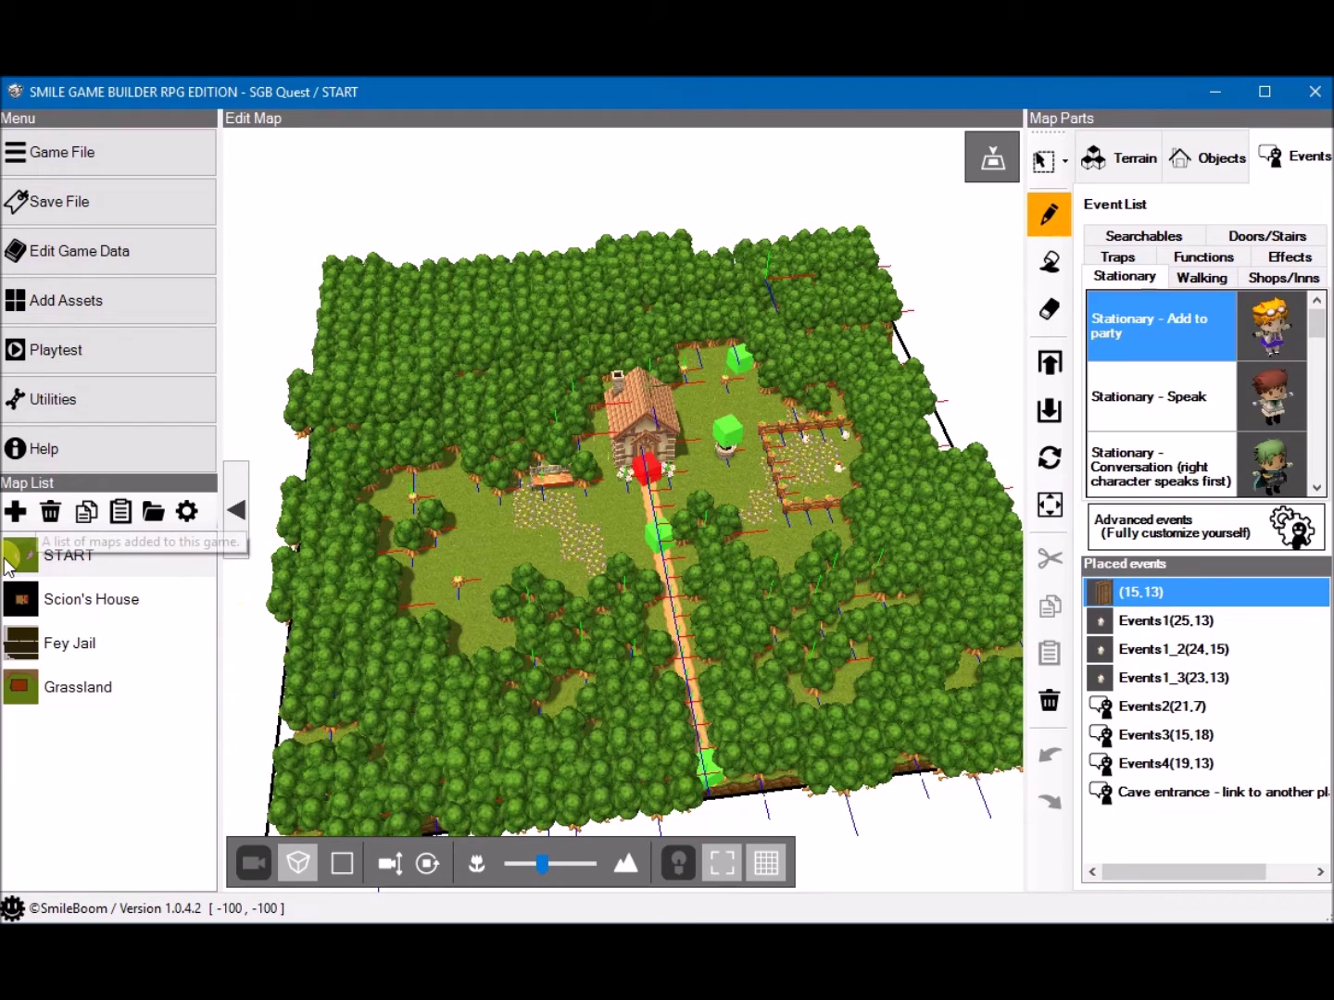
Step: Start a new map and name it "Experimental Map"
left_click(16, 512)
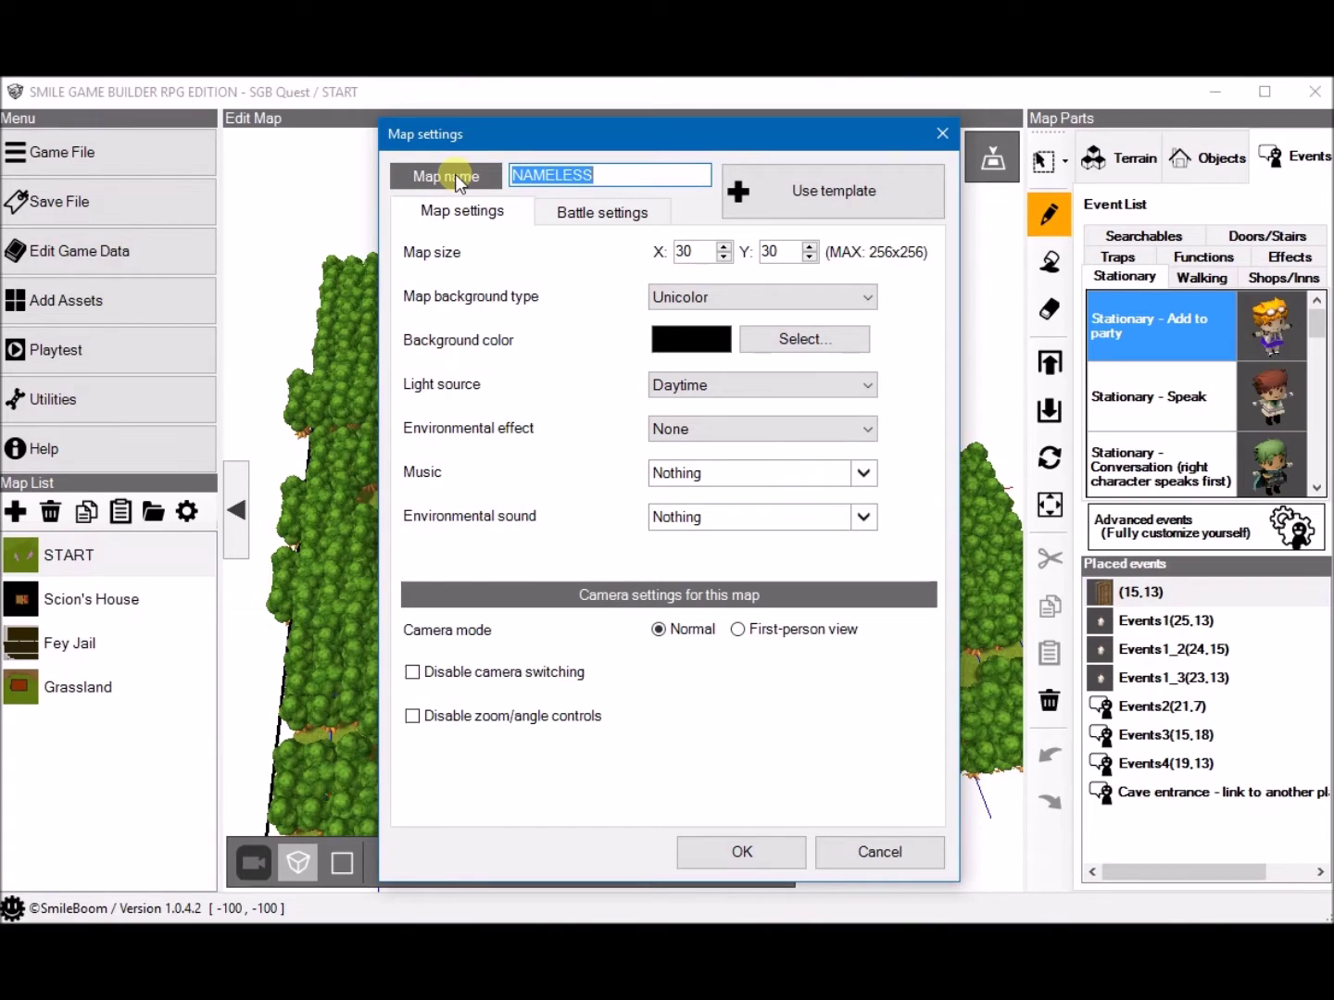
type("Experimental Map")
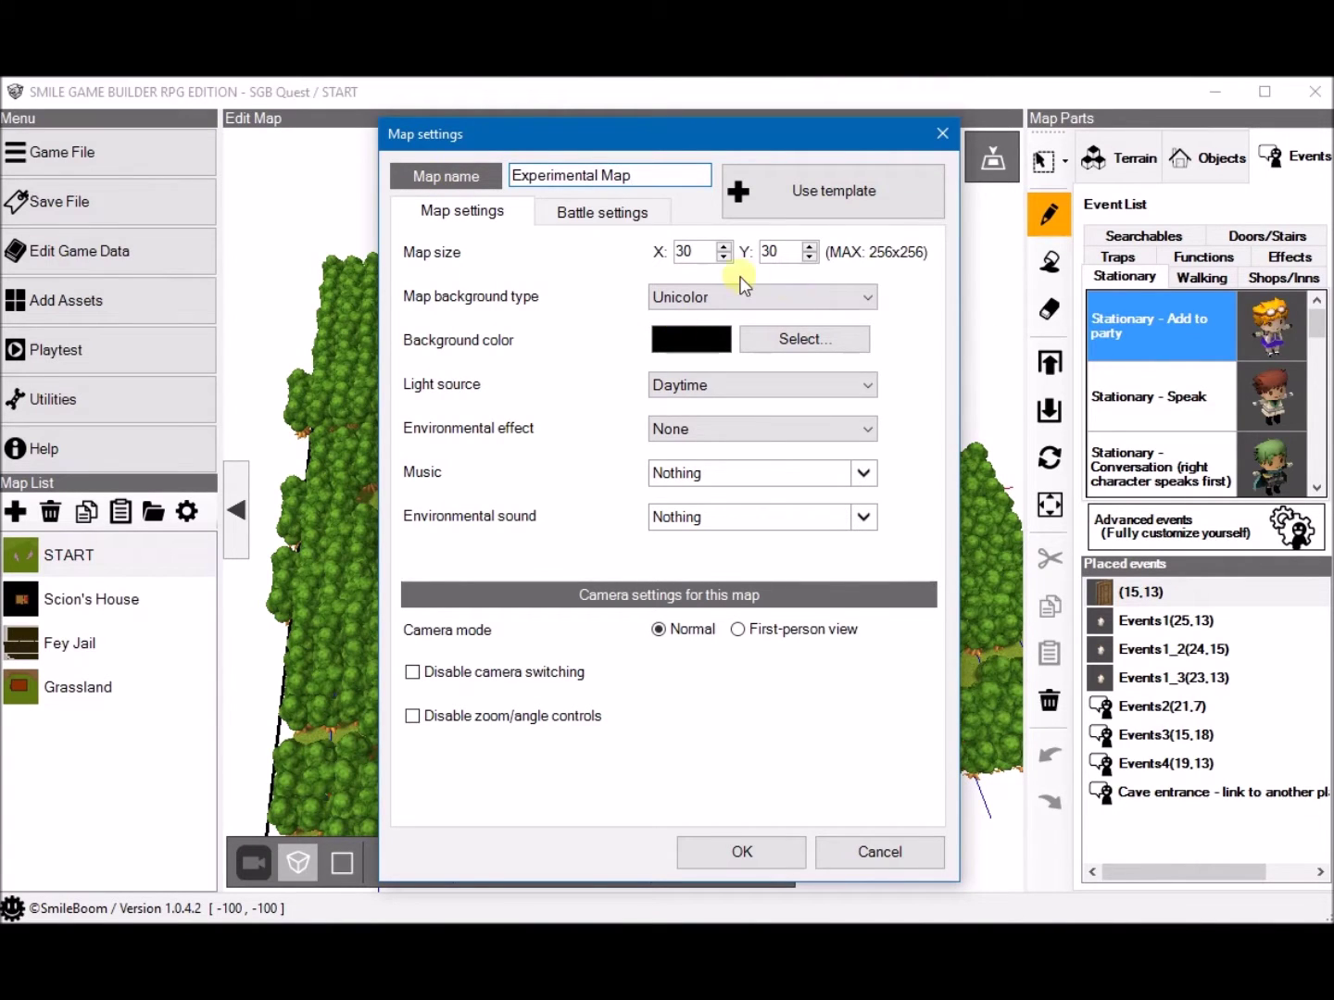
Step: Browse the system map templates, such as the Pub, House, Dungeon and Snowfield ones, and leave without adding any
left_click(802, 190)
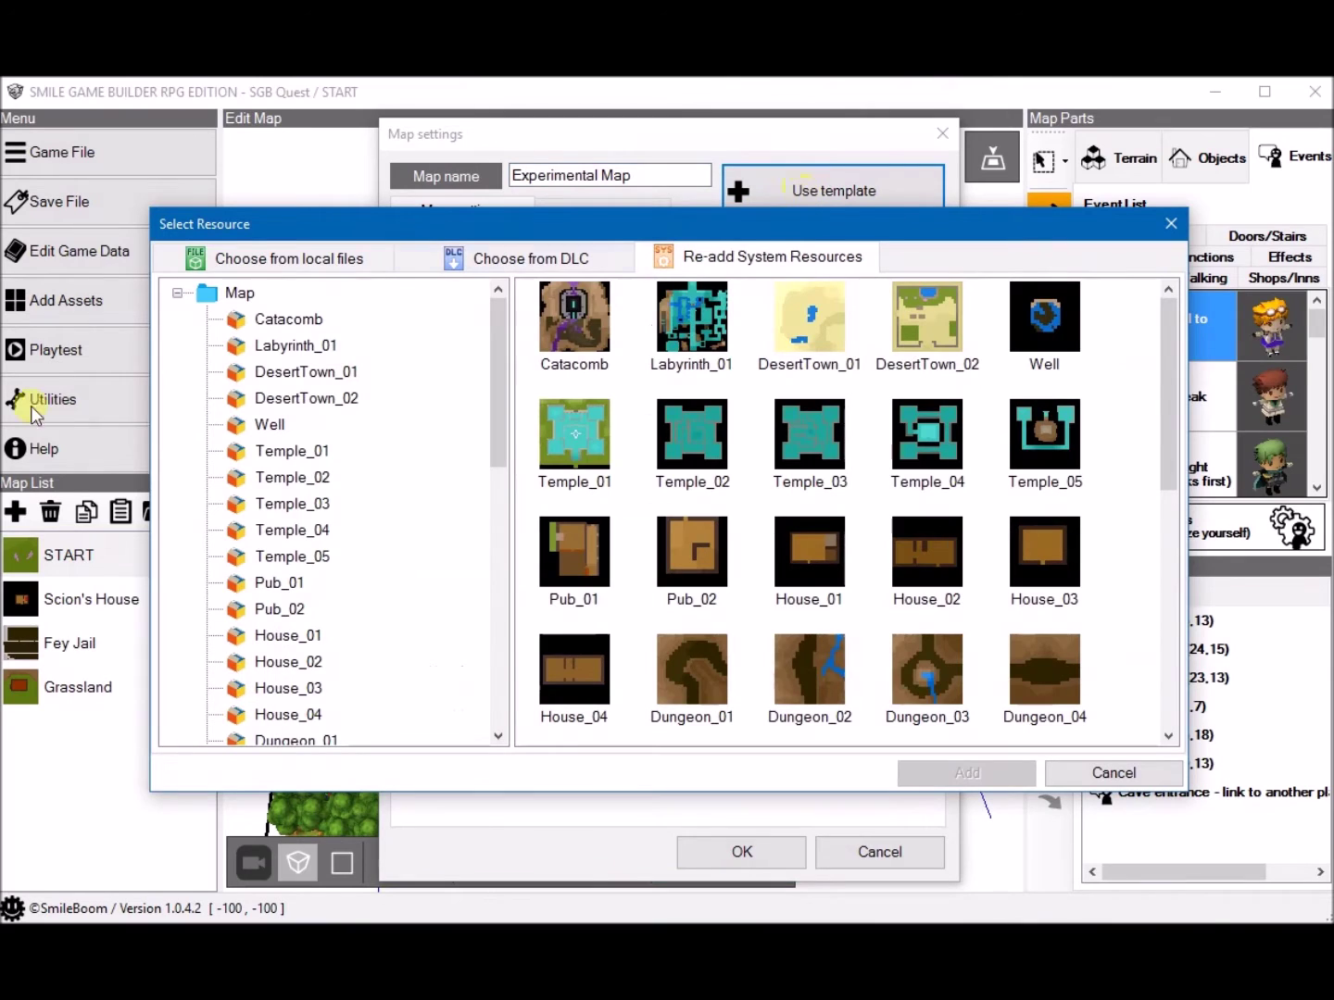
scroll(680, 428, "down", 10)
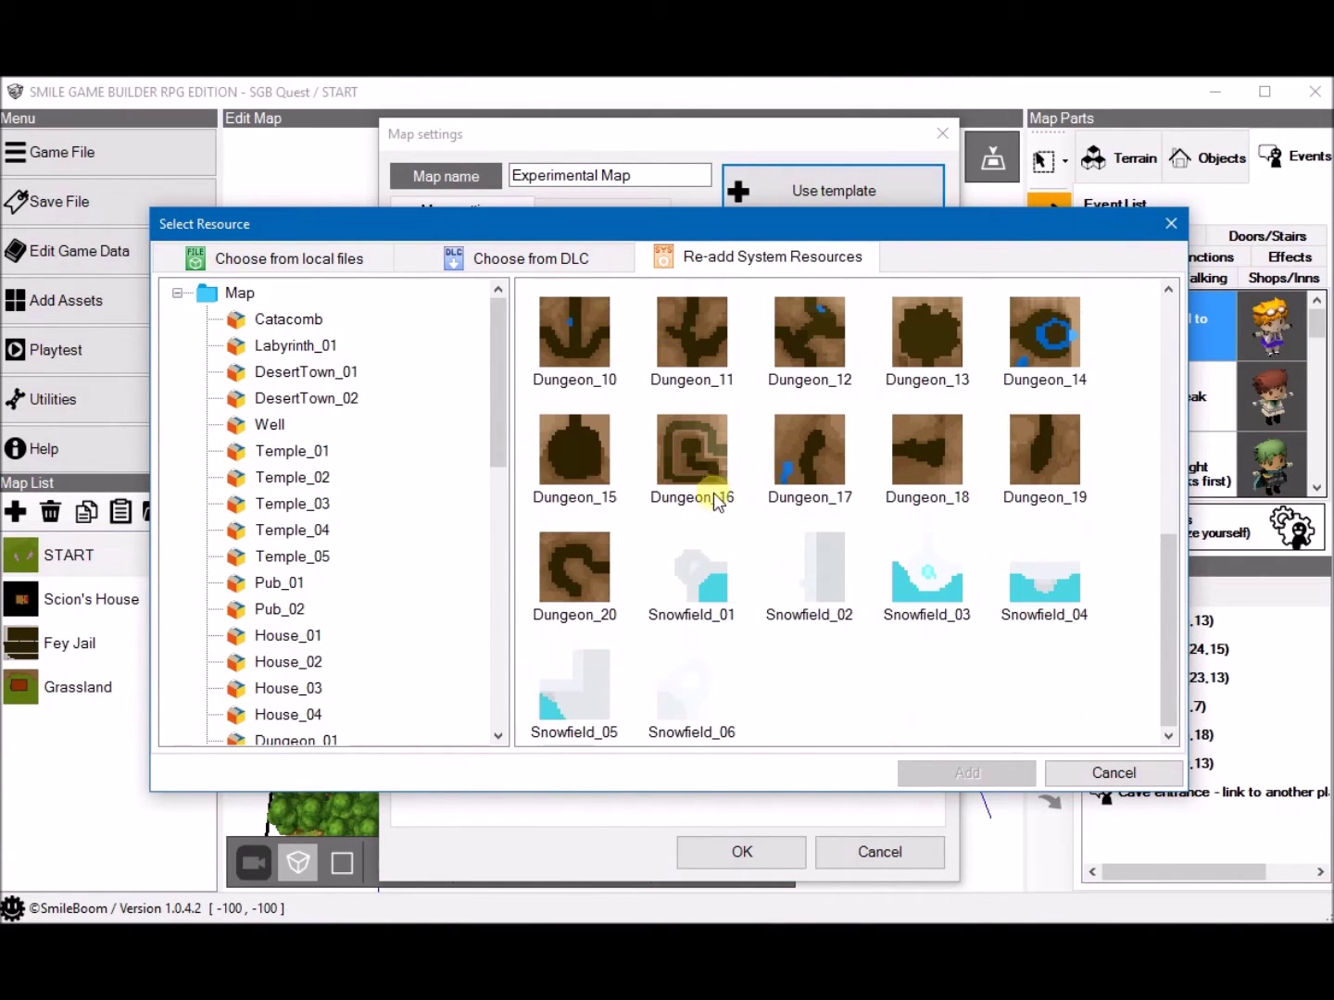
left_click(278, 584)
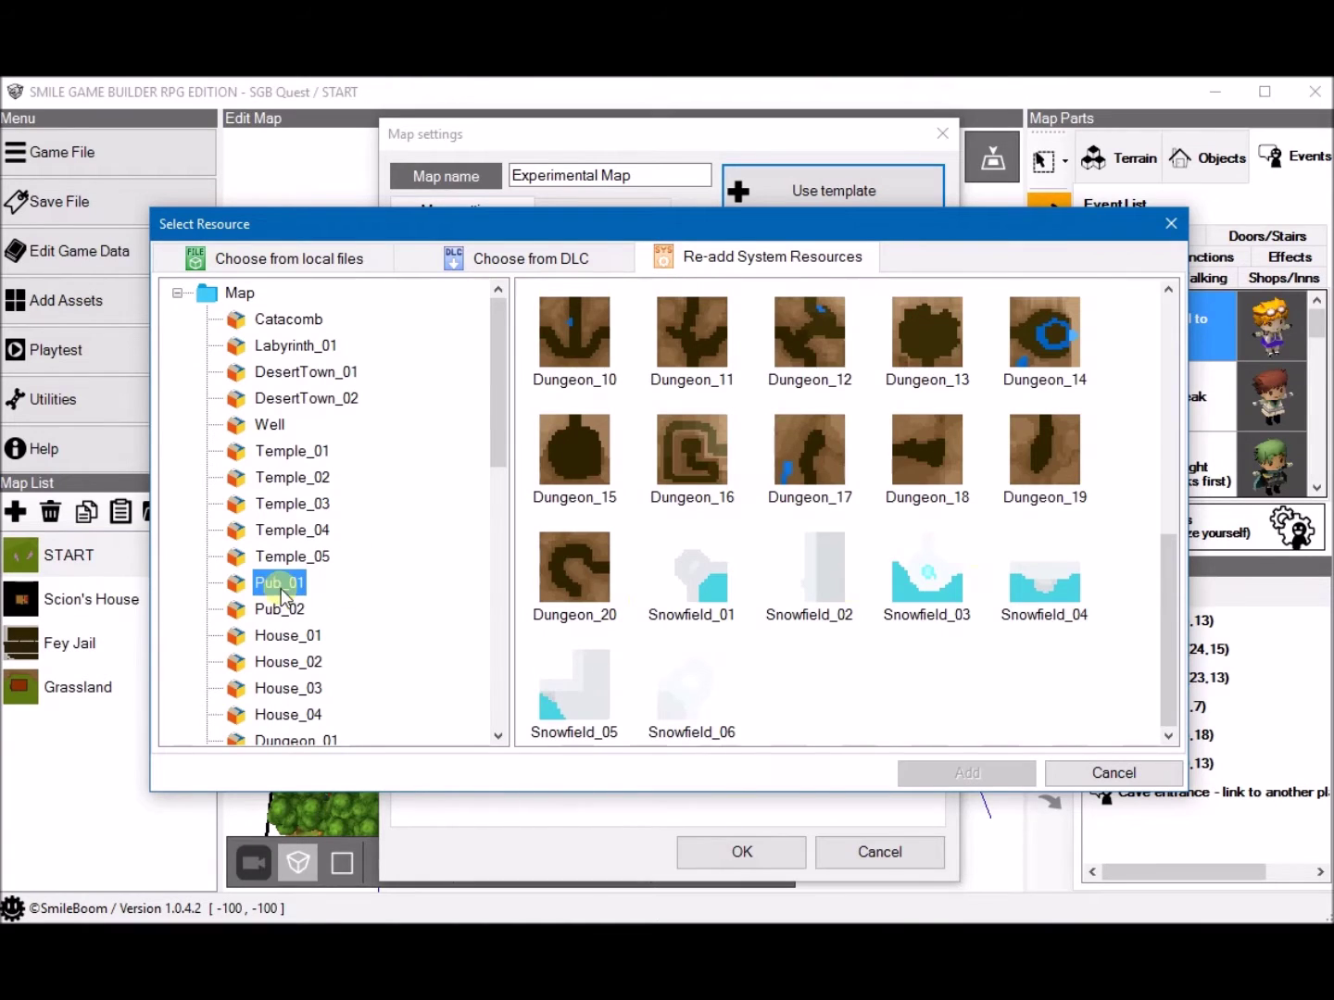
scroll(635, 405, "down", 3)
scroll(635, 404, "down", 3)
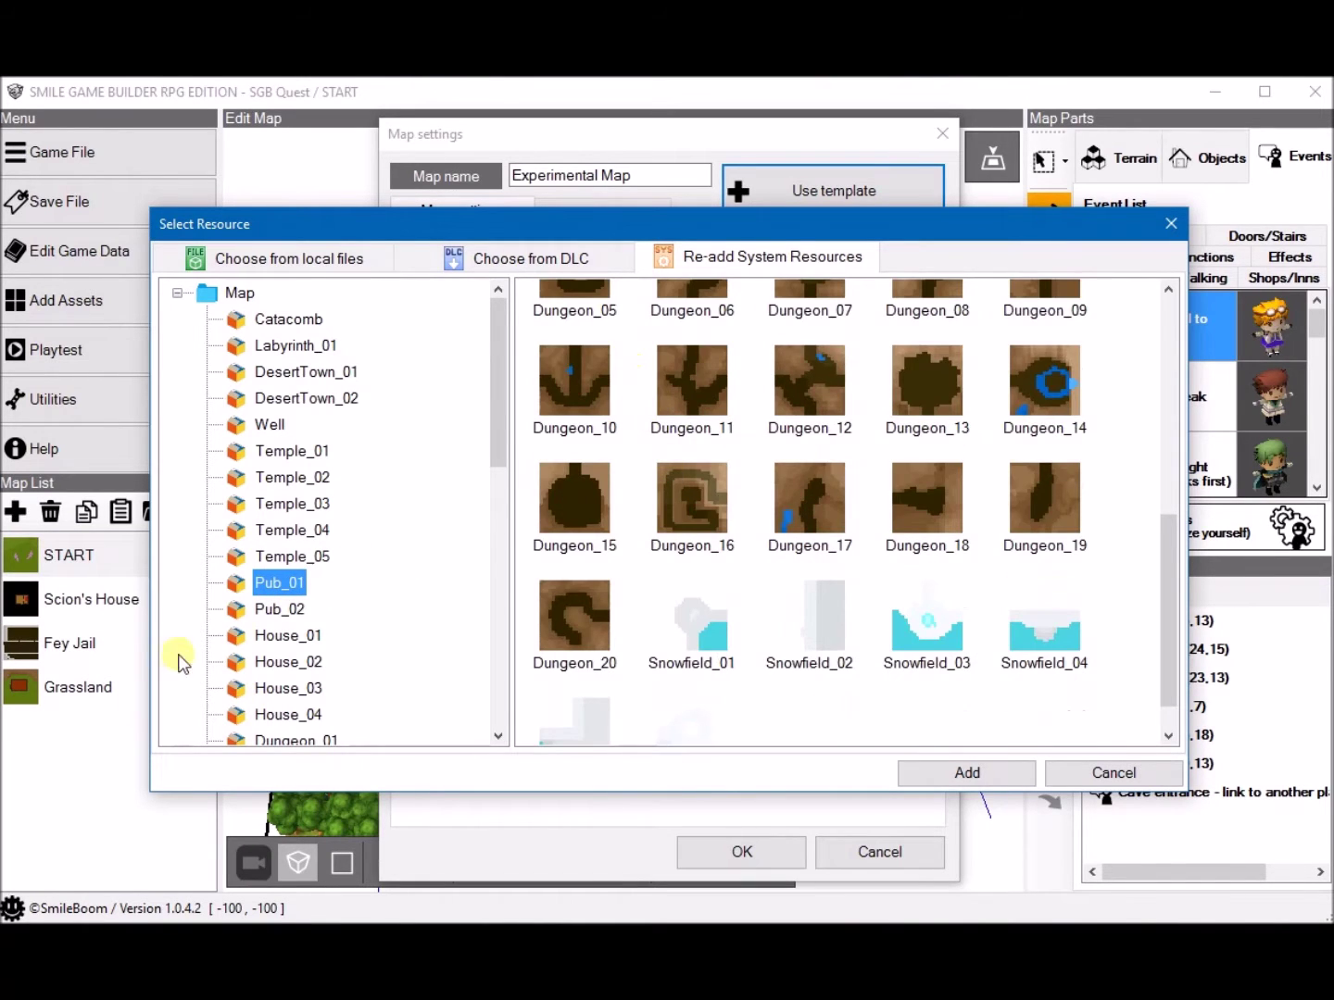
left_click(279, 609)
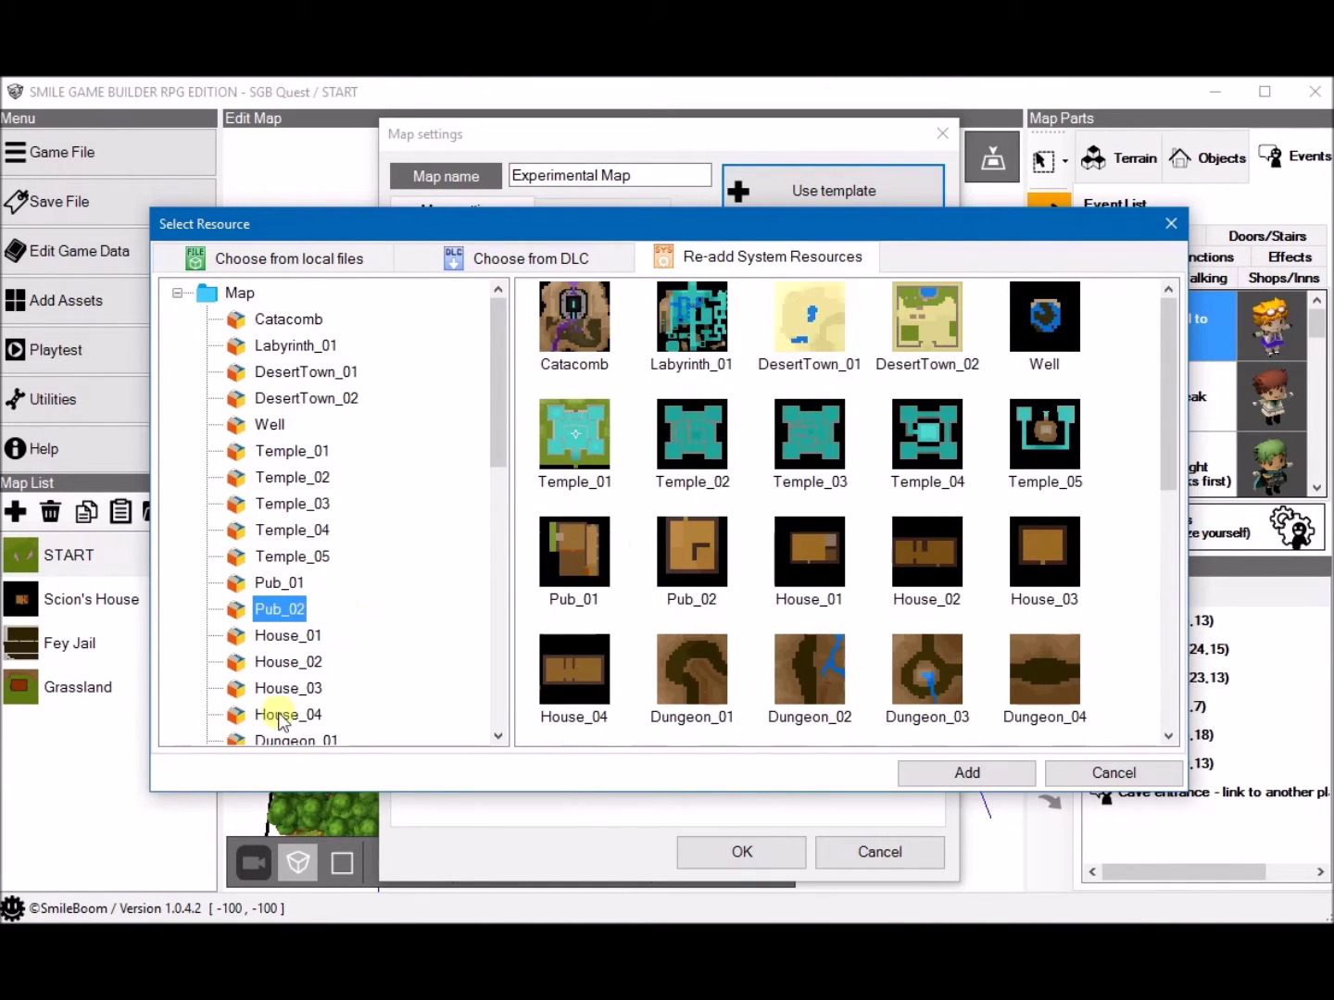
left_click(278, 690)
scroll(712, 536, "down", 5)
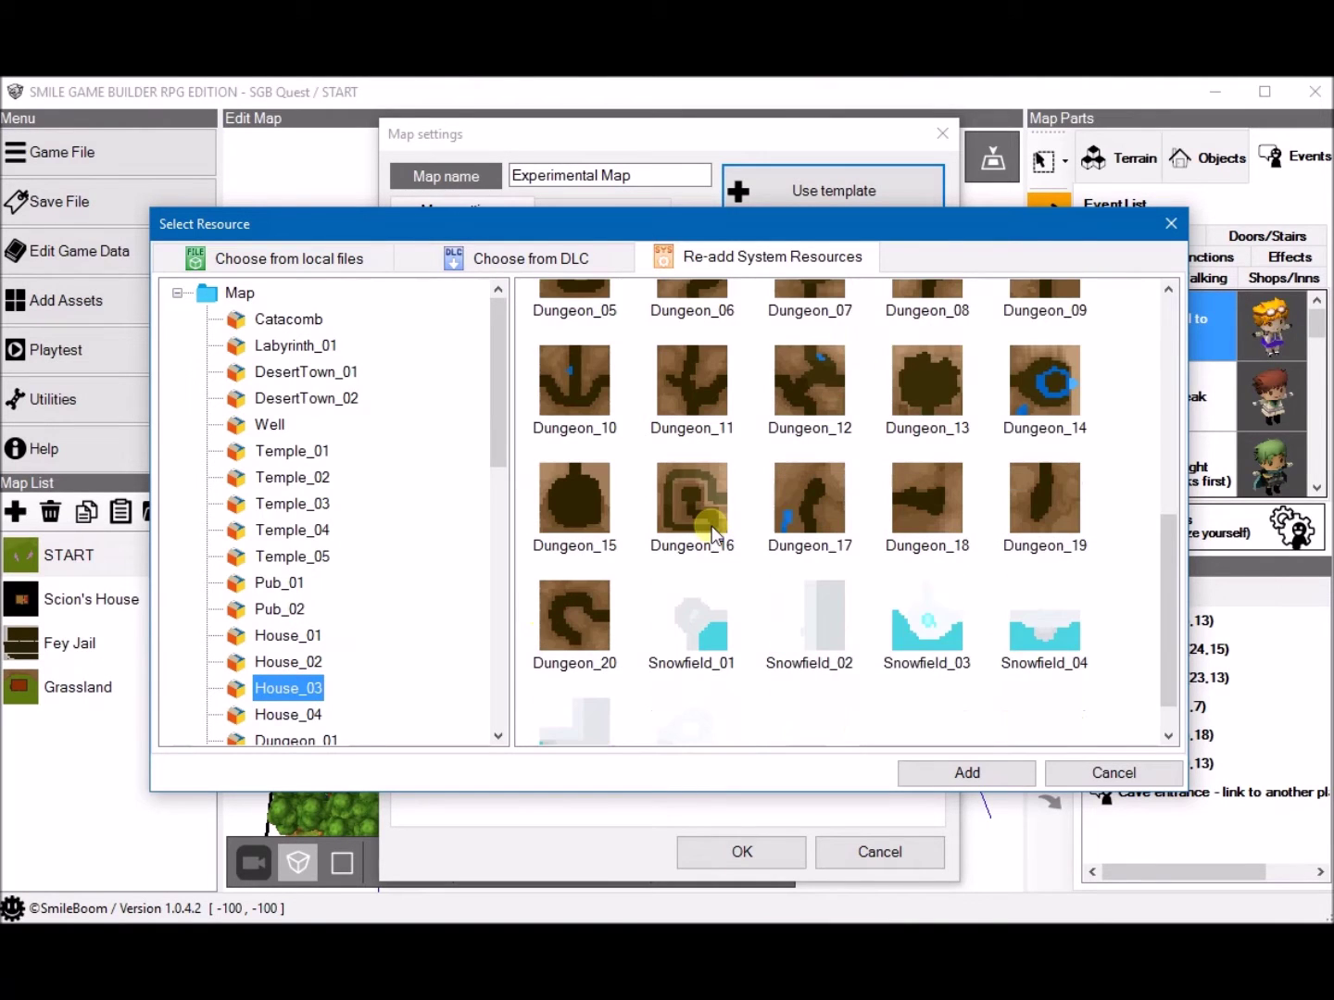
scroll(712, 575, "up", 6)
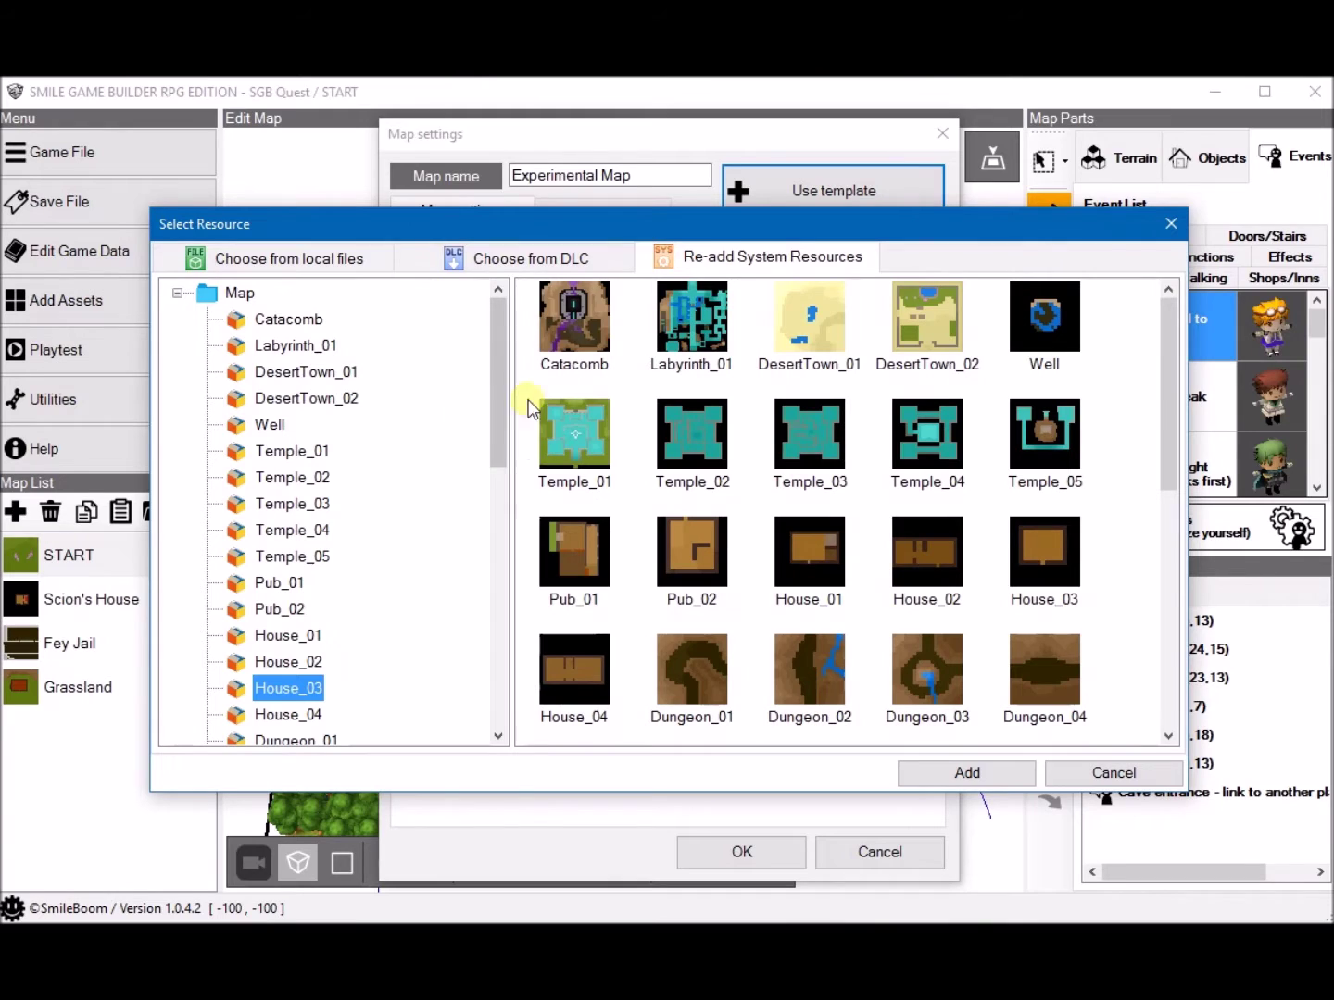
left_click(501, 258)
left_click(695, 259)
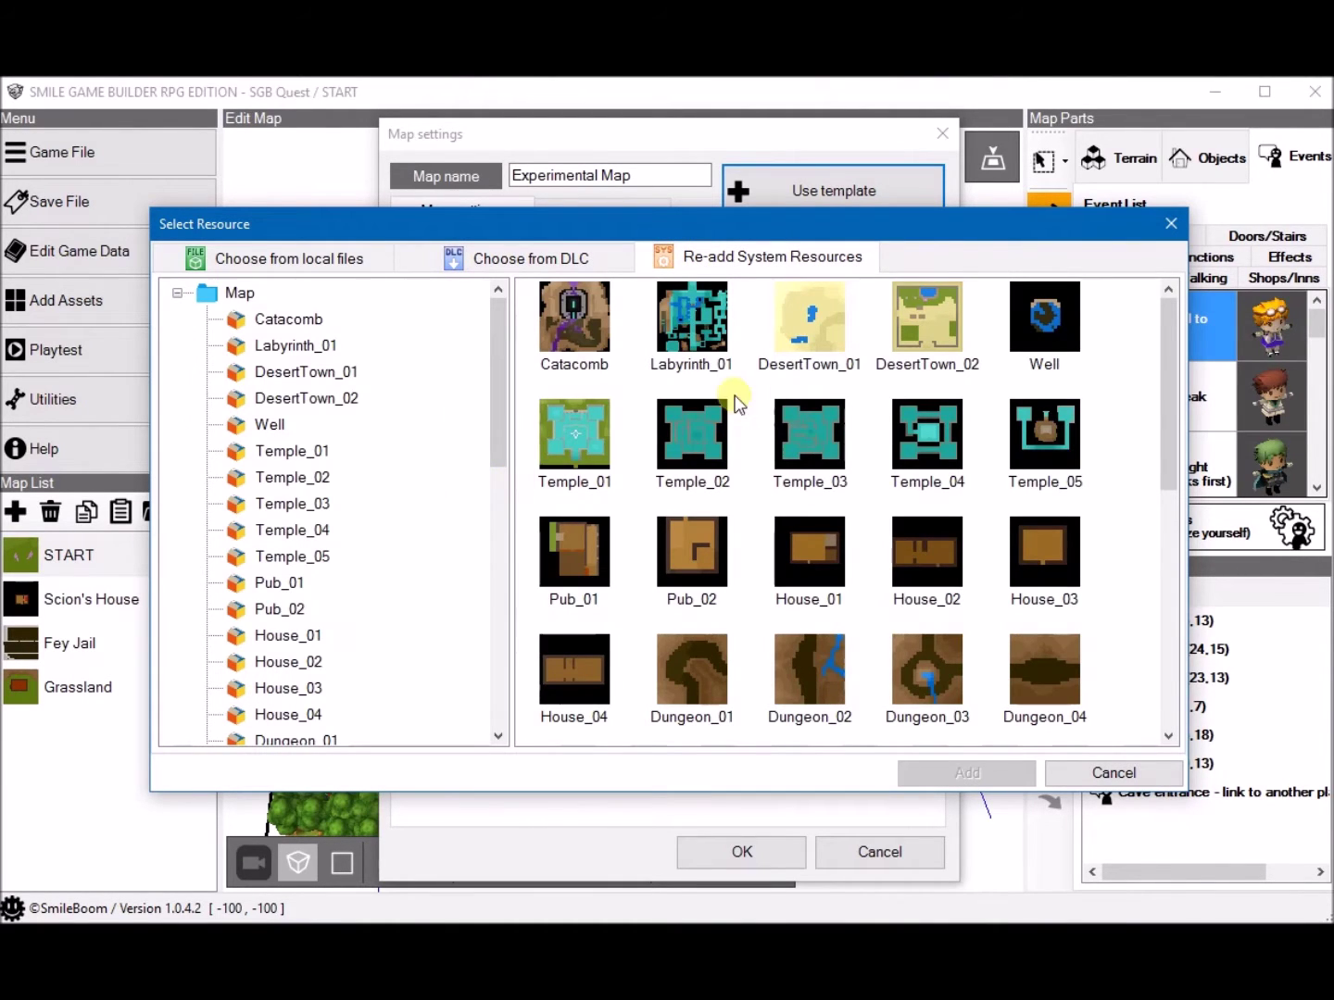
scroll(287, 663, "down", 3)
left_click(291, 662)
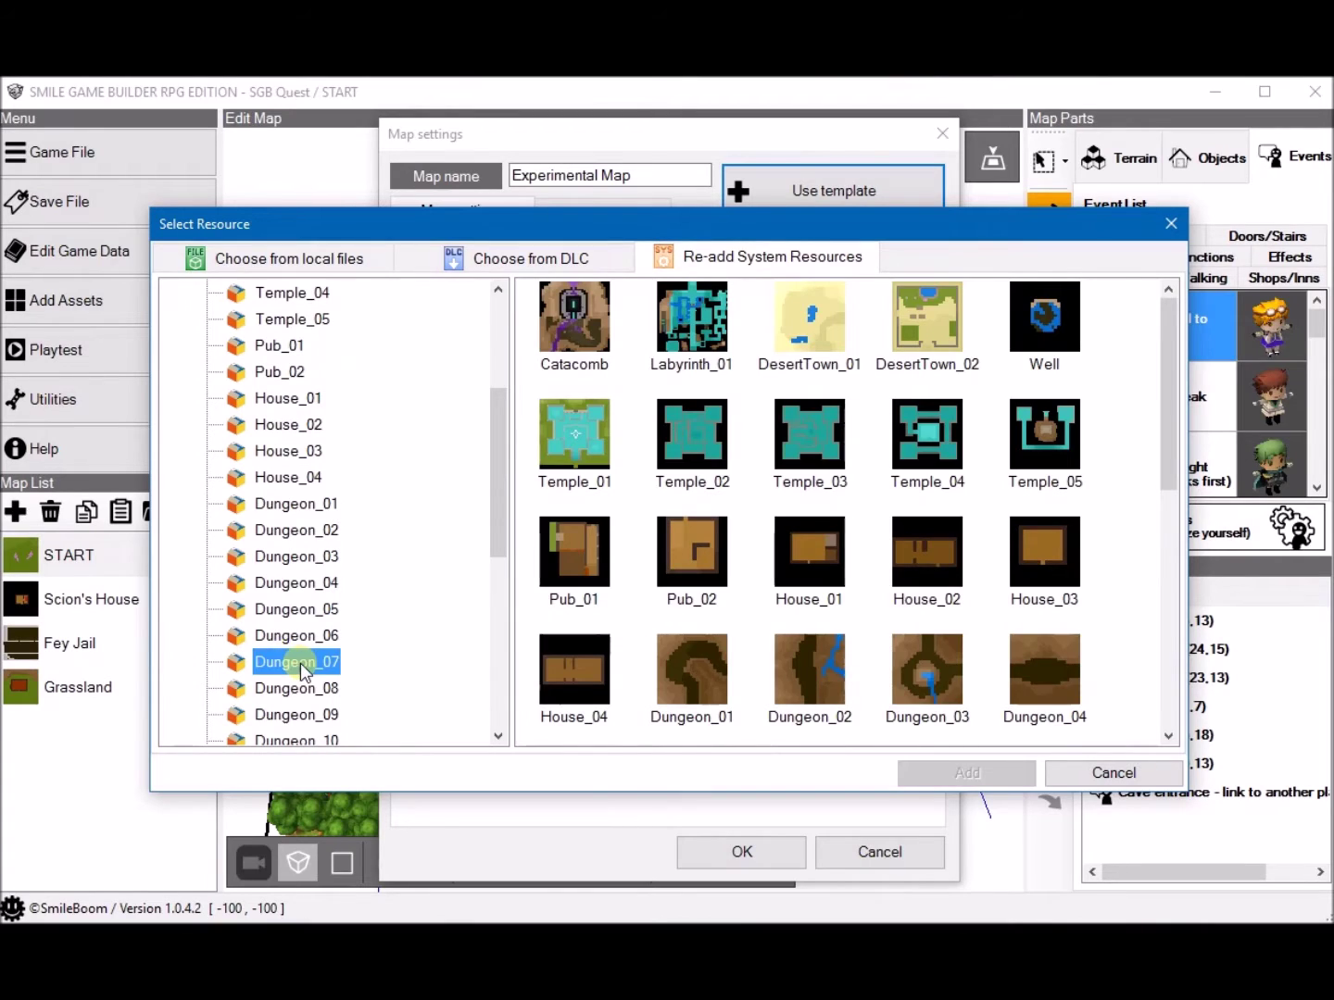
scroll(308, 654, "up", 3)
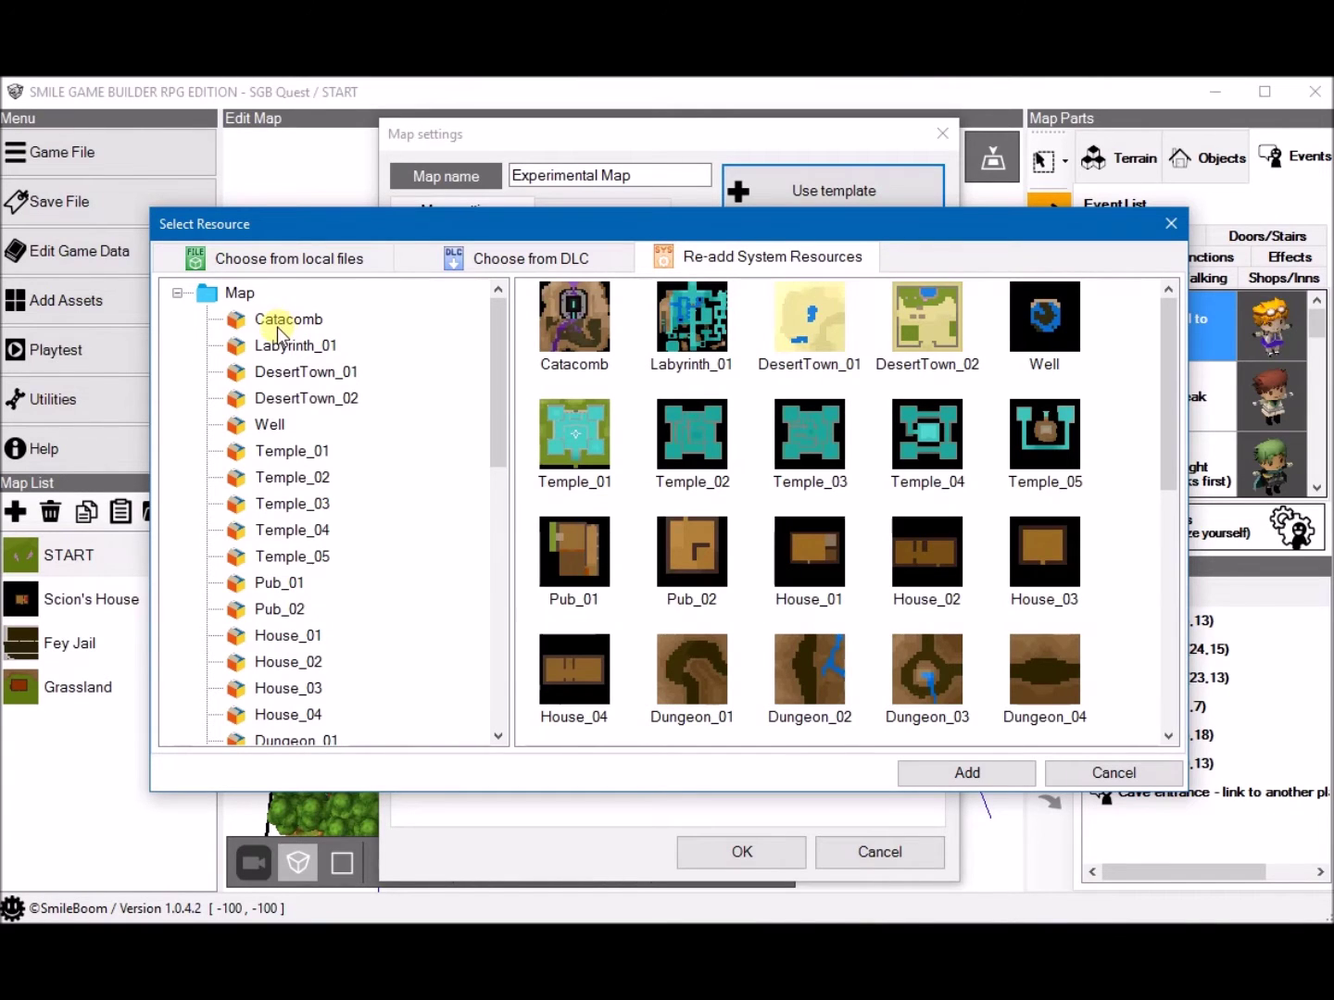
left_click(1116, 774)
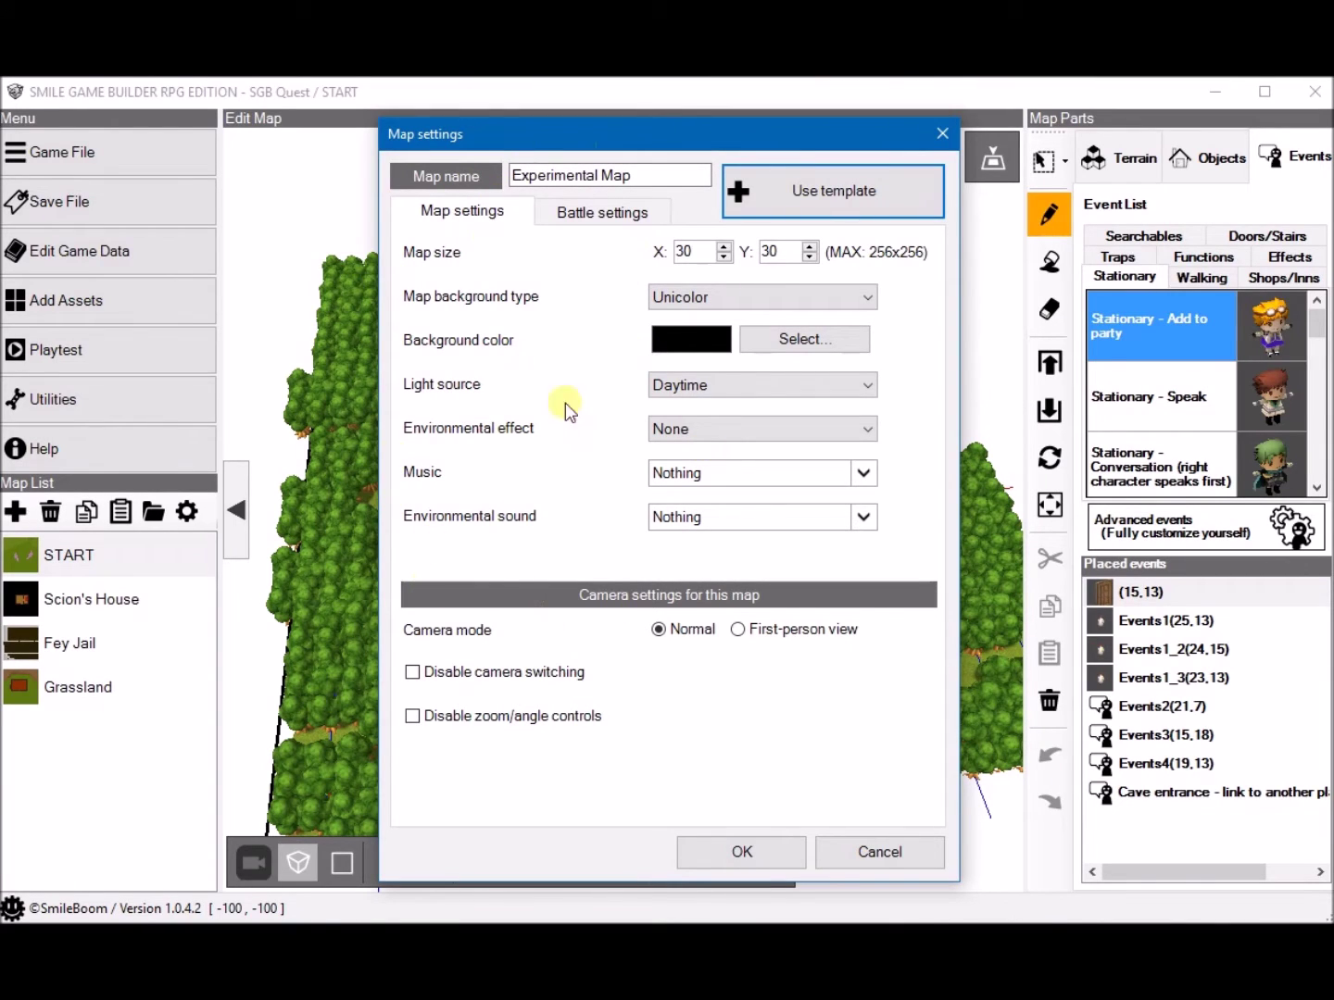
Step: Set the new map's light source to Night and its environmental effect to Rain, and create the map
left_click(732, 385)
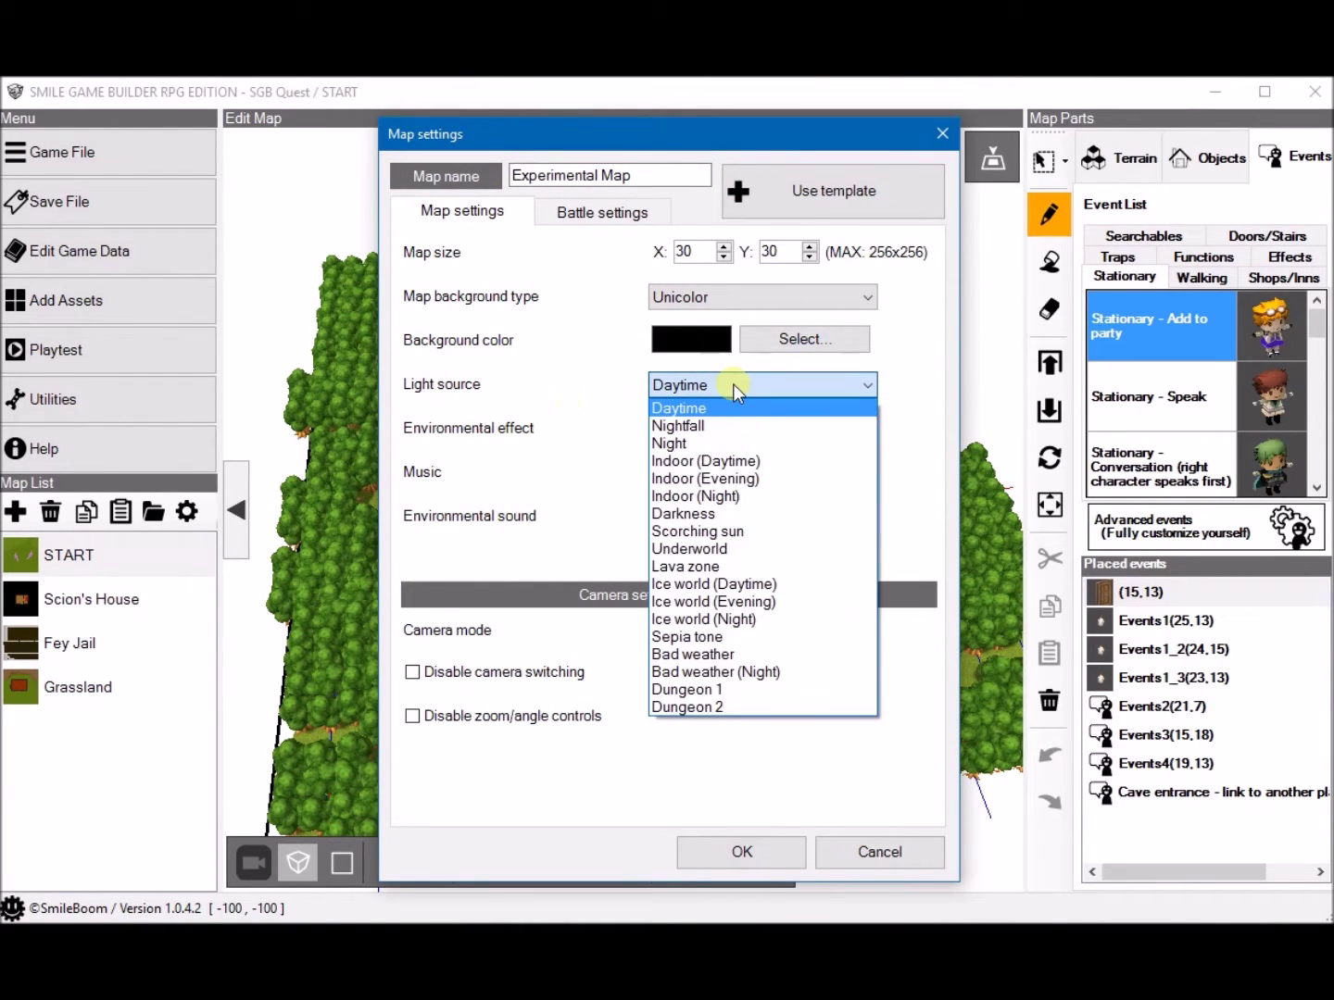
left_click(682, 446)
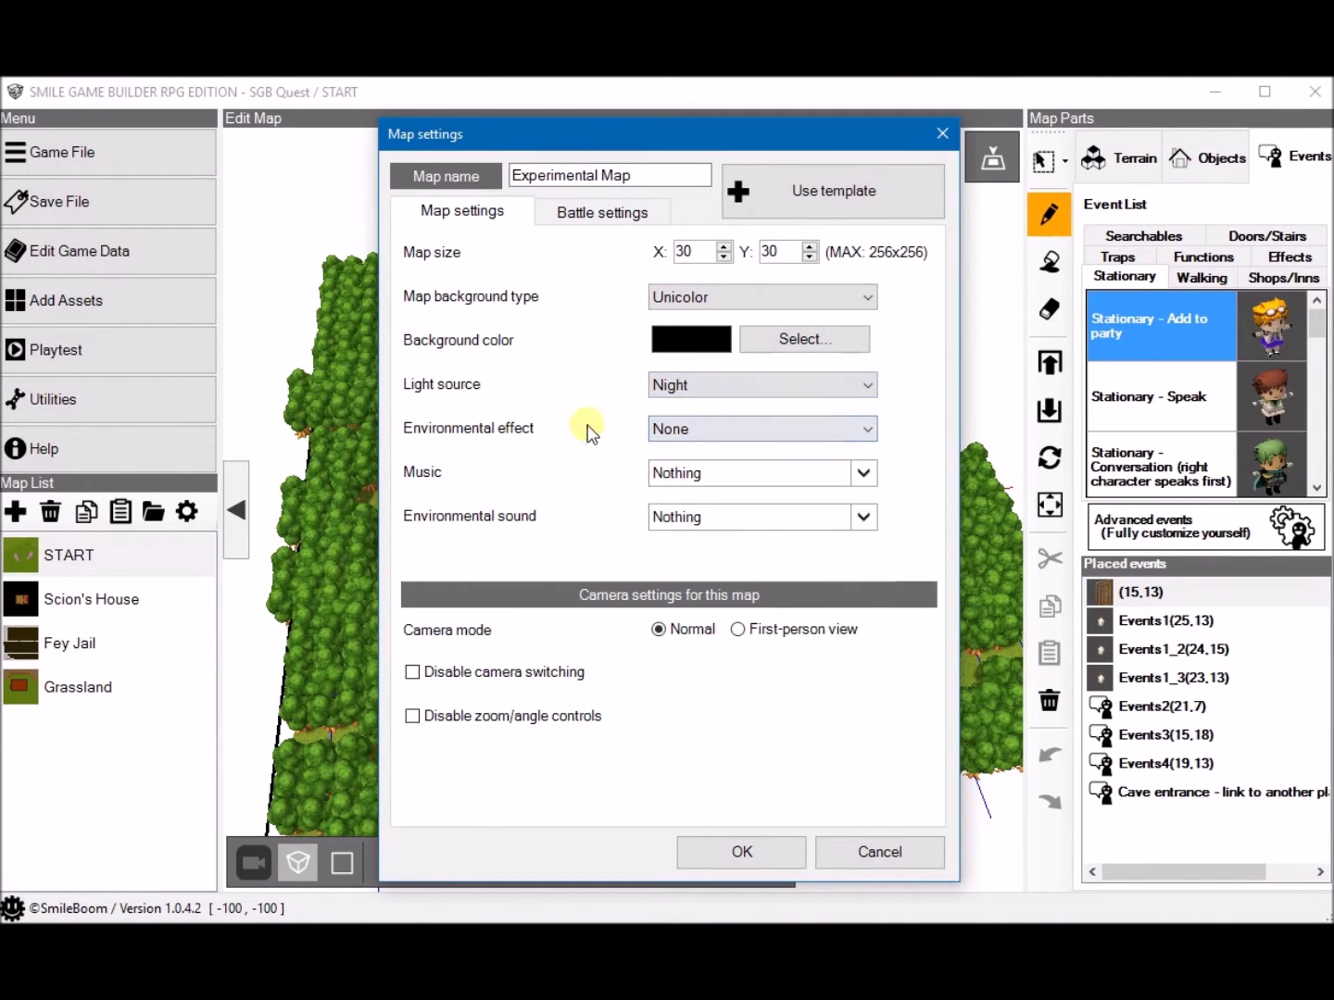
left_click(841, 430)
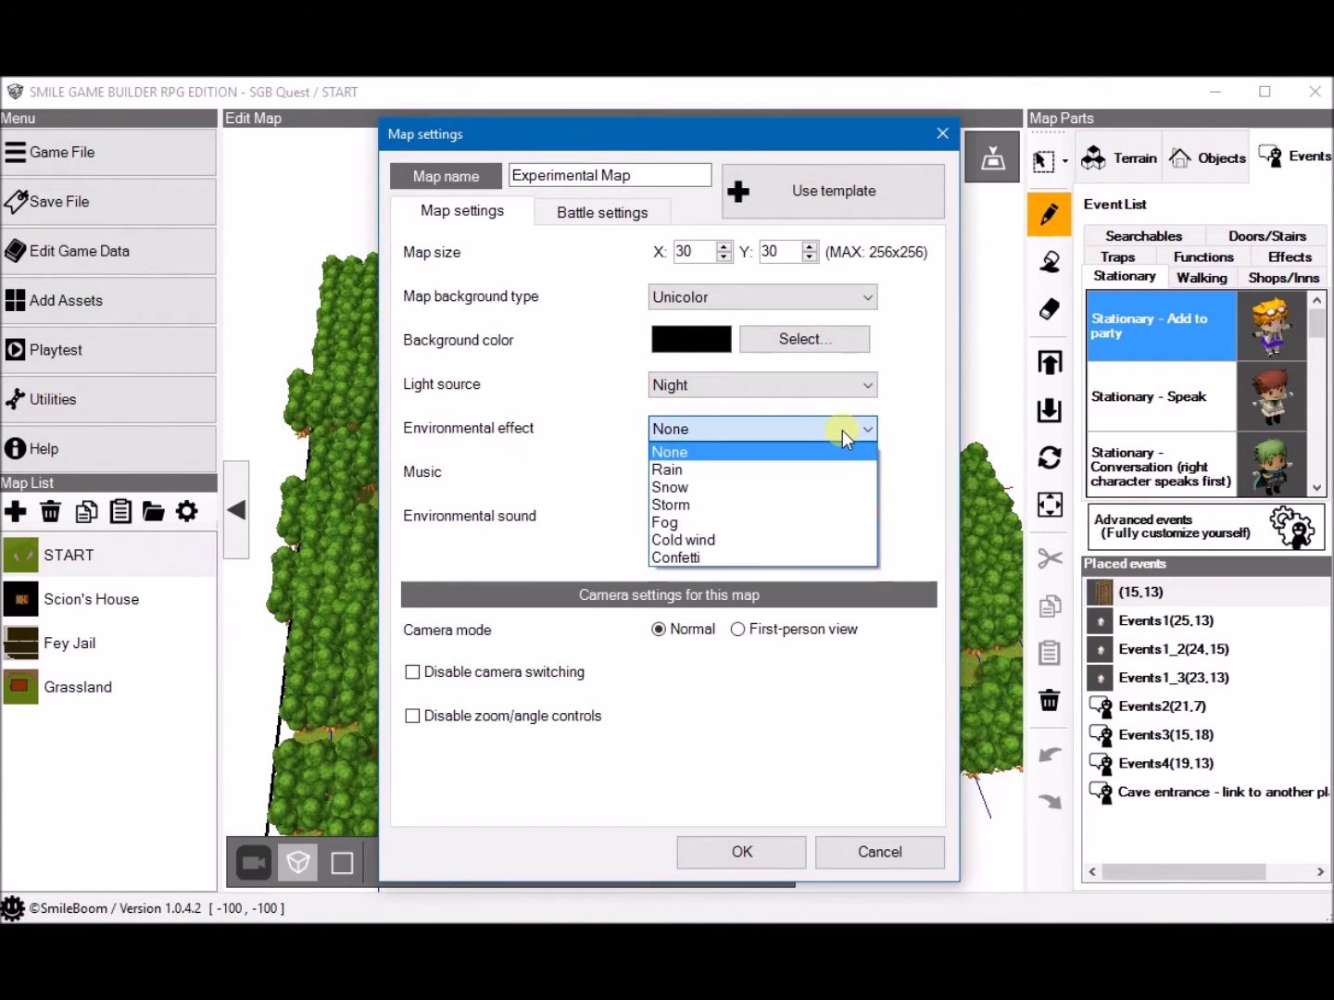
left_click(683, 471)
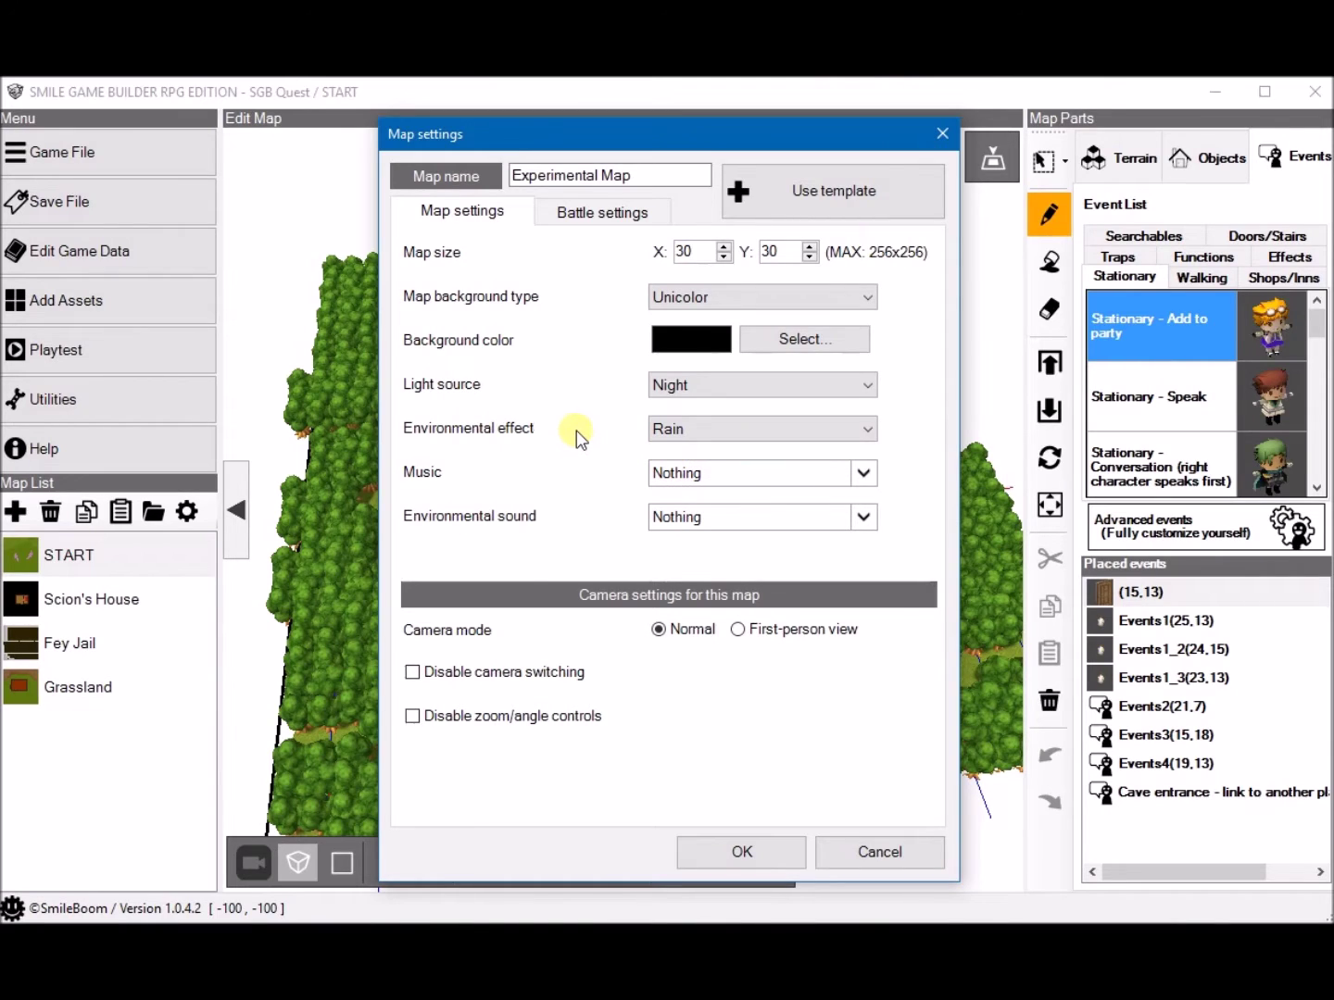
left_click(765, 849)
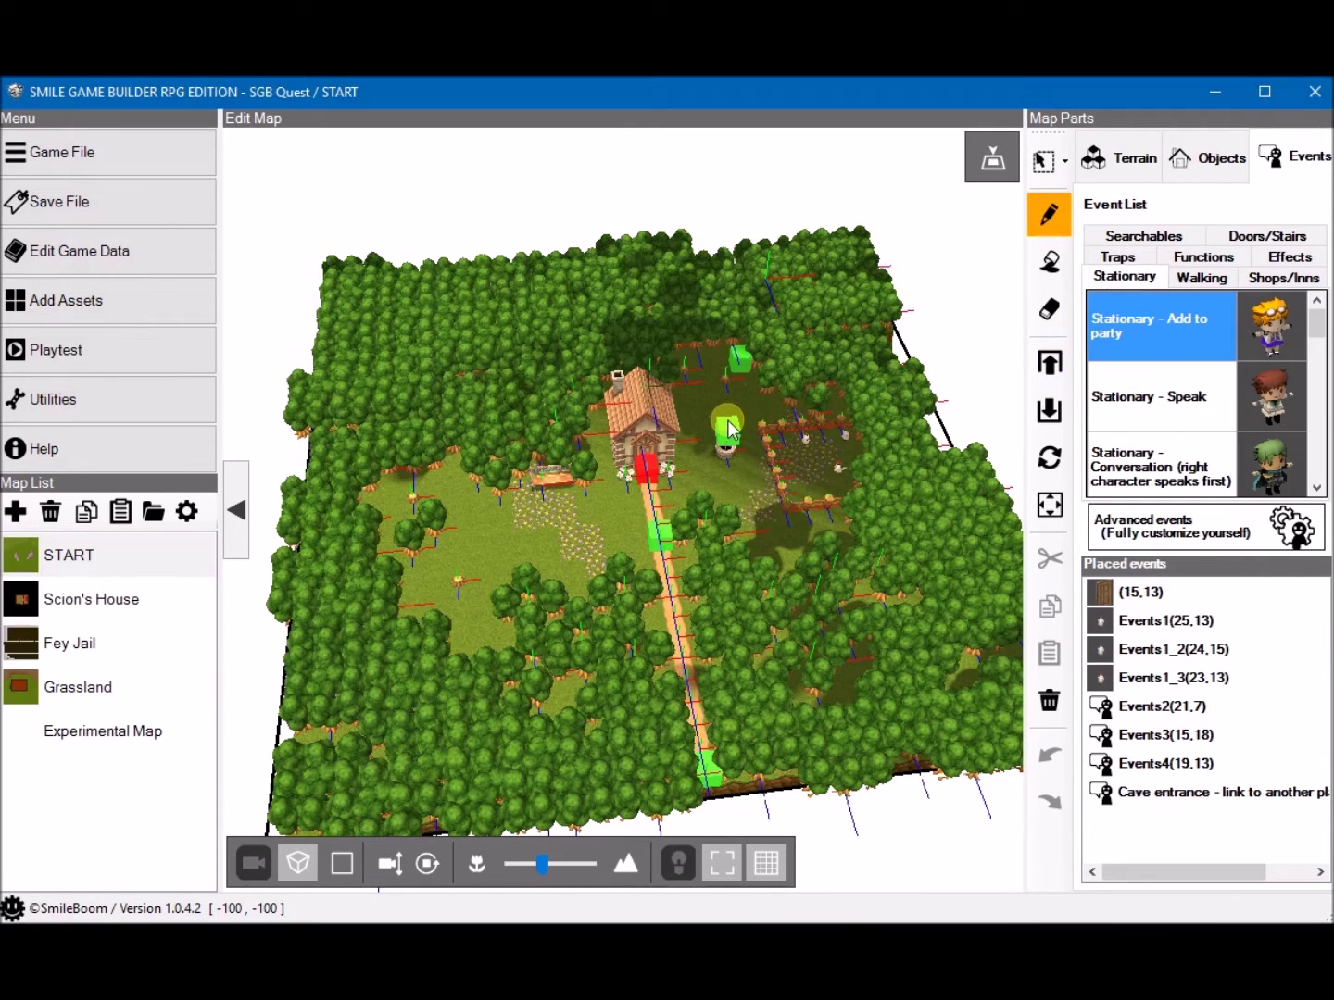
Step: Open Experimental Map and fill its whole surface with the natural 001_Grass terrain
left_click(82, 731)
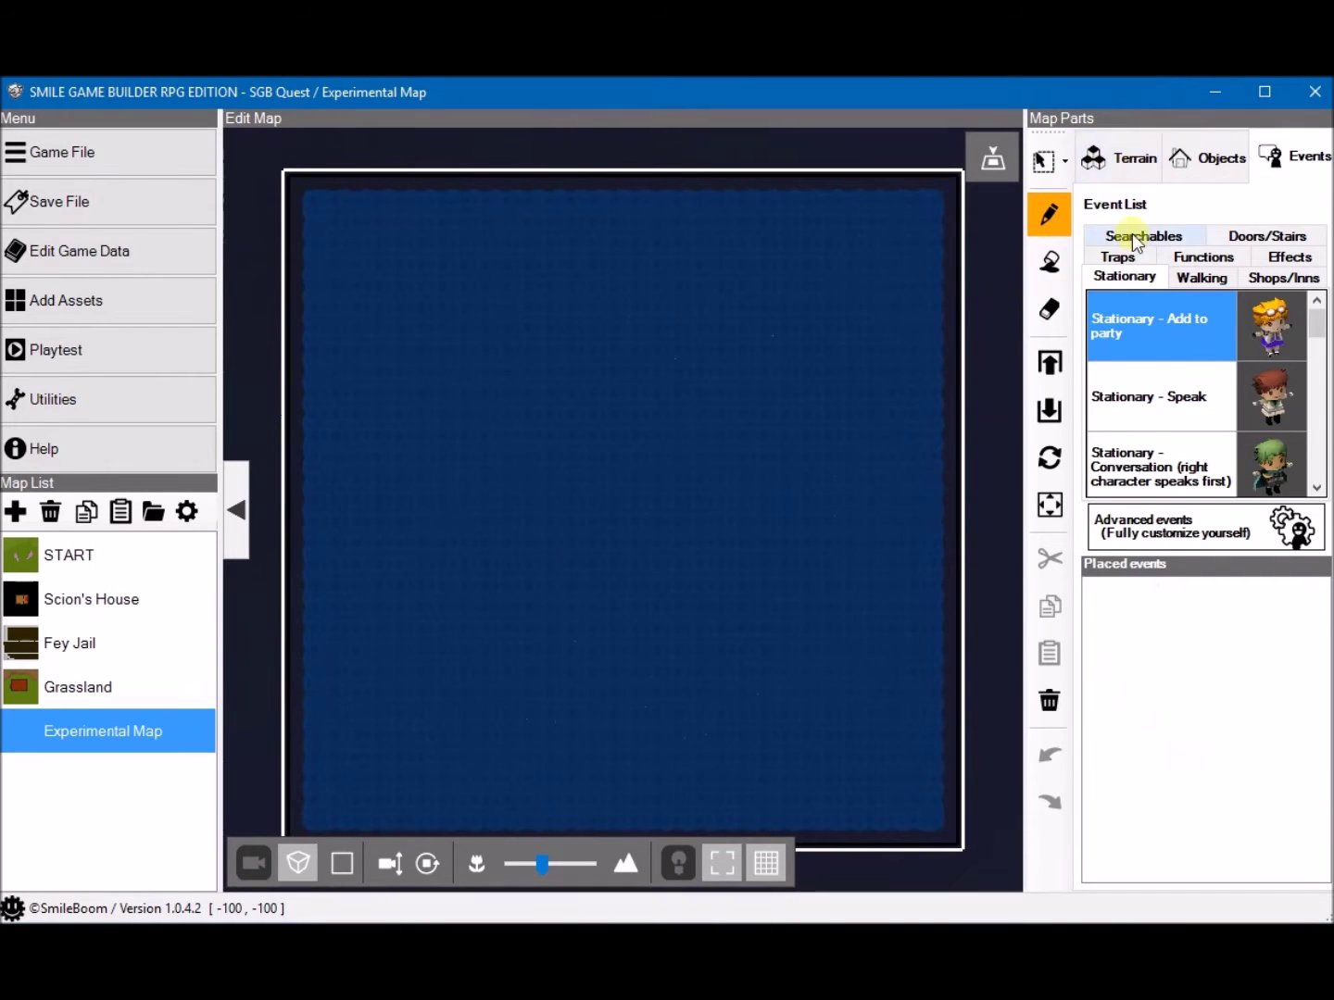
left_click(1129, 157)
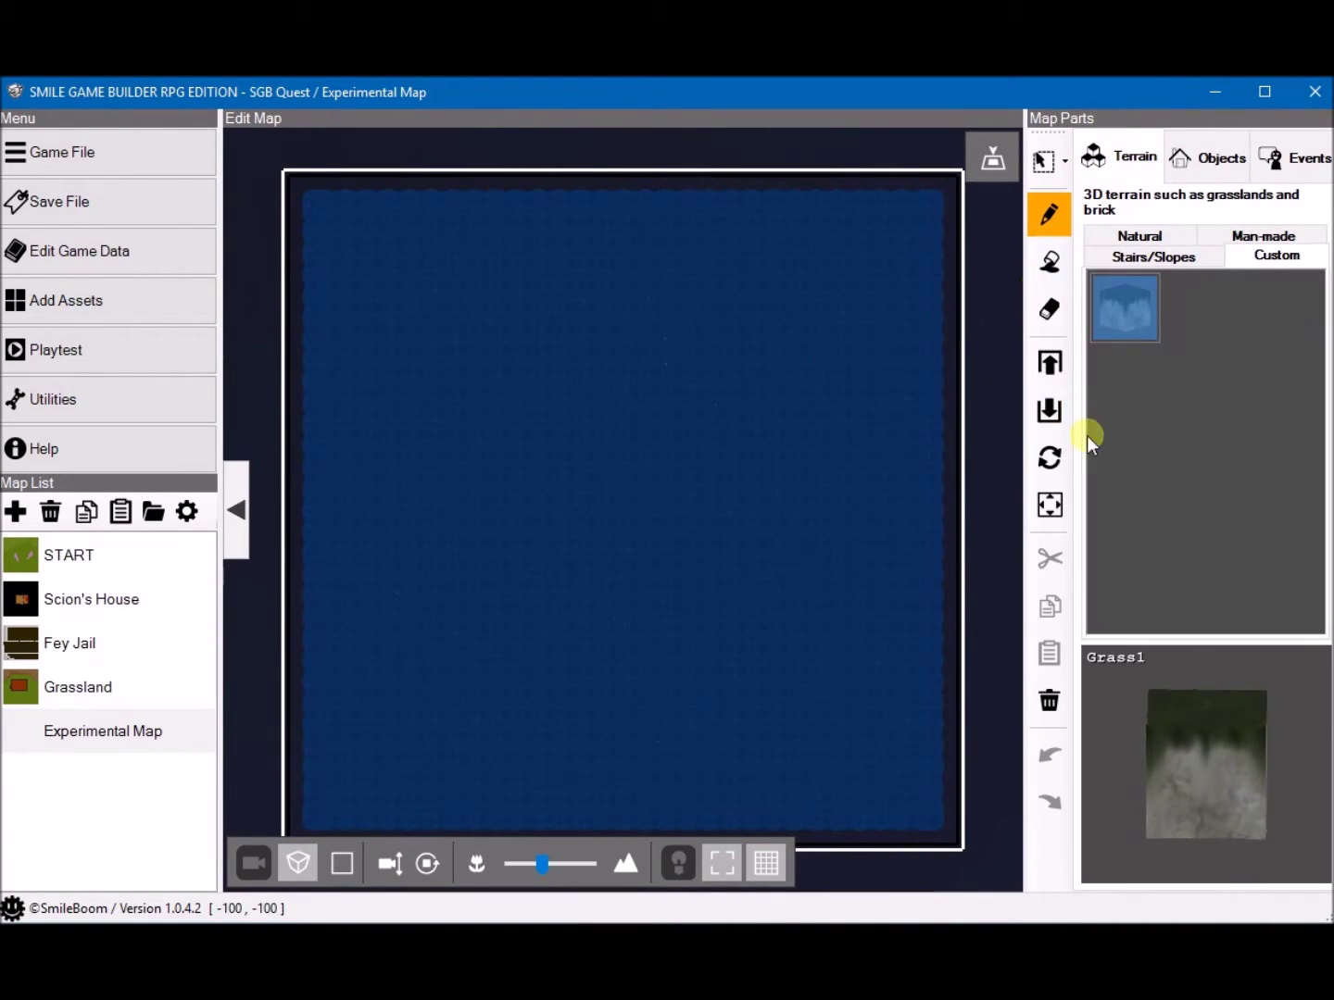
left_click(1154, 237)
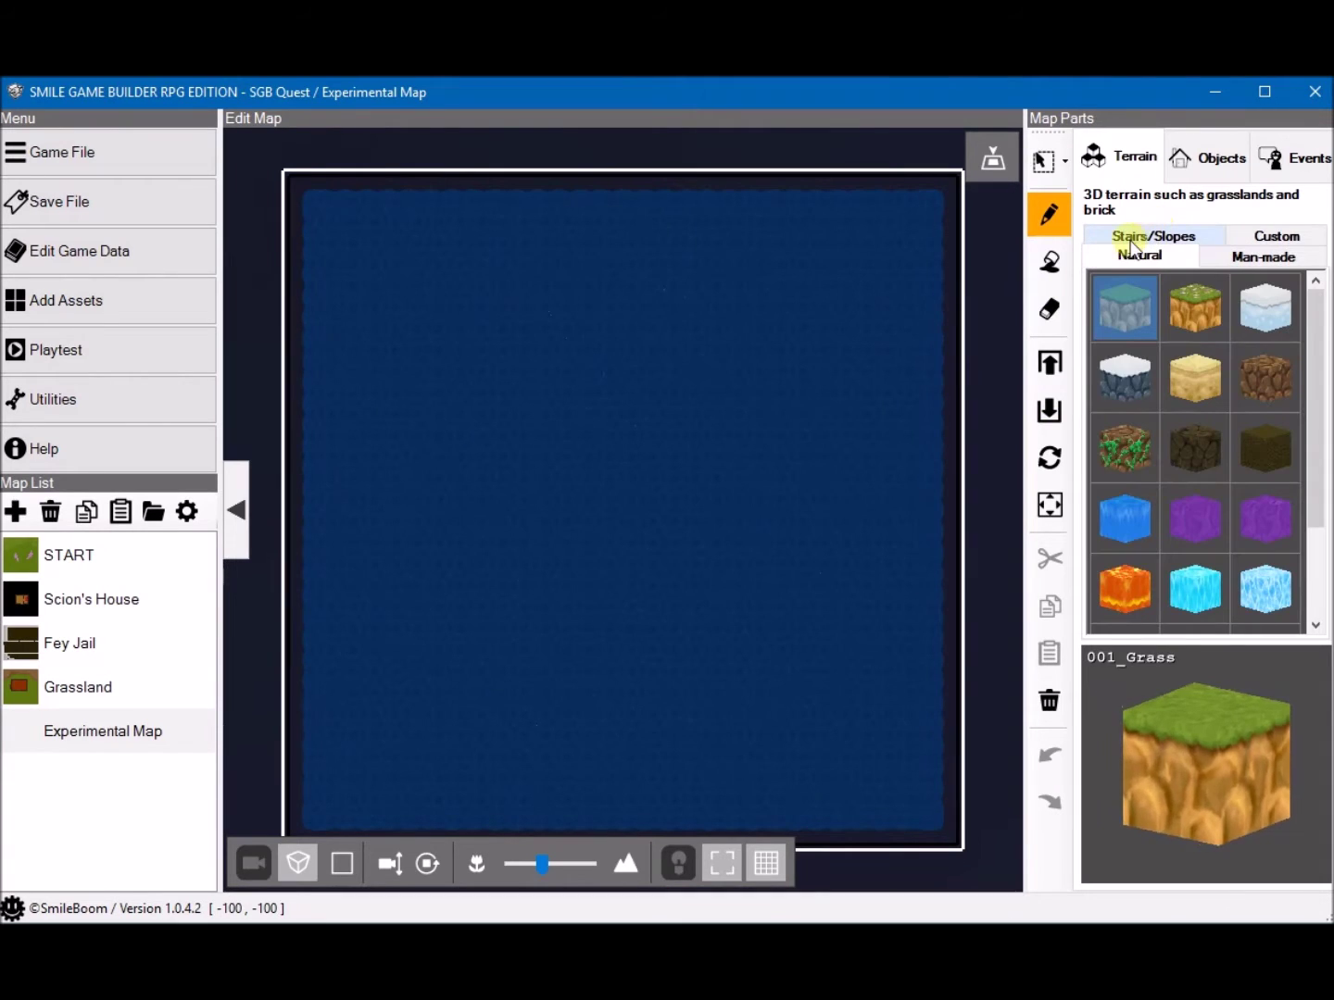
left_click(1050, 264)
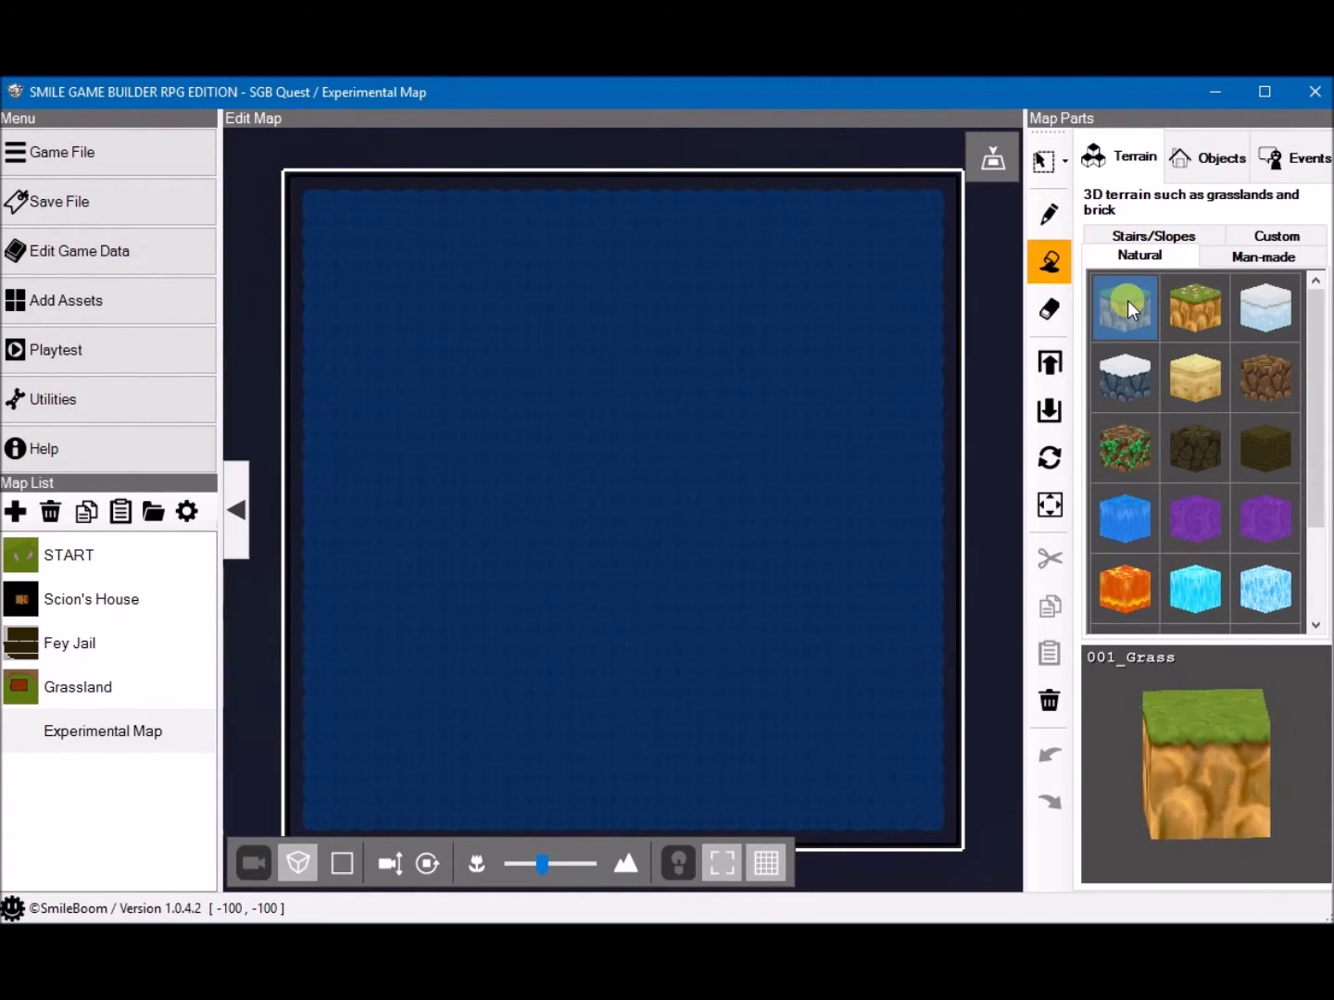
left_click(589, 455)
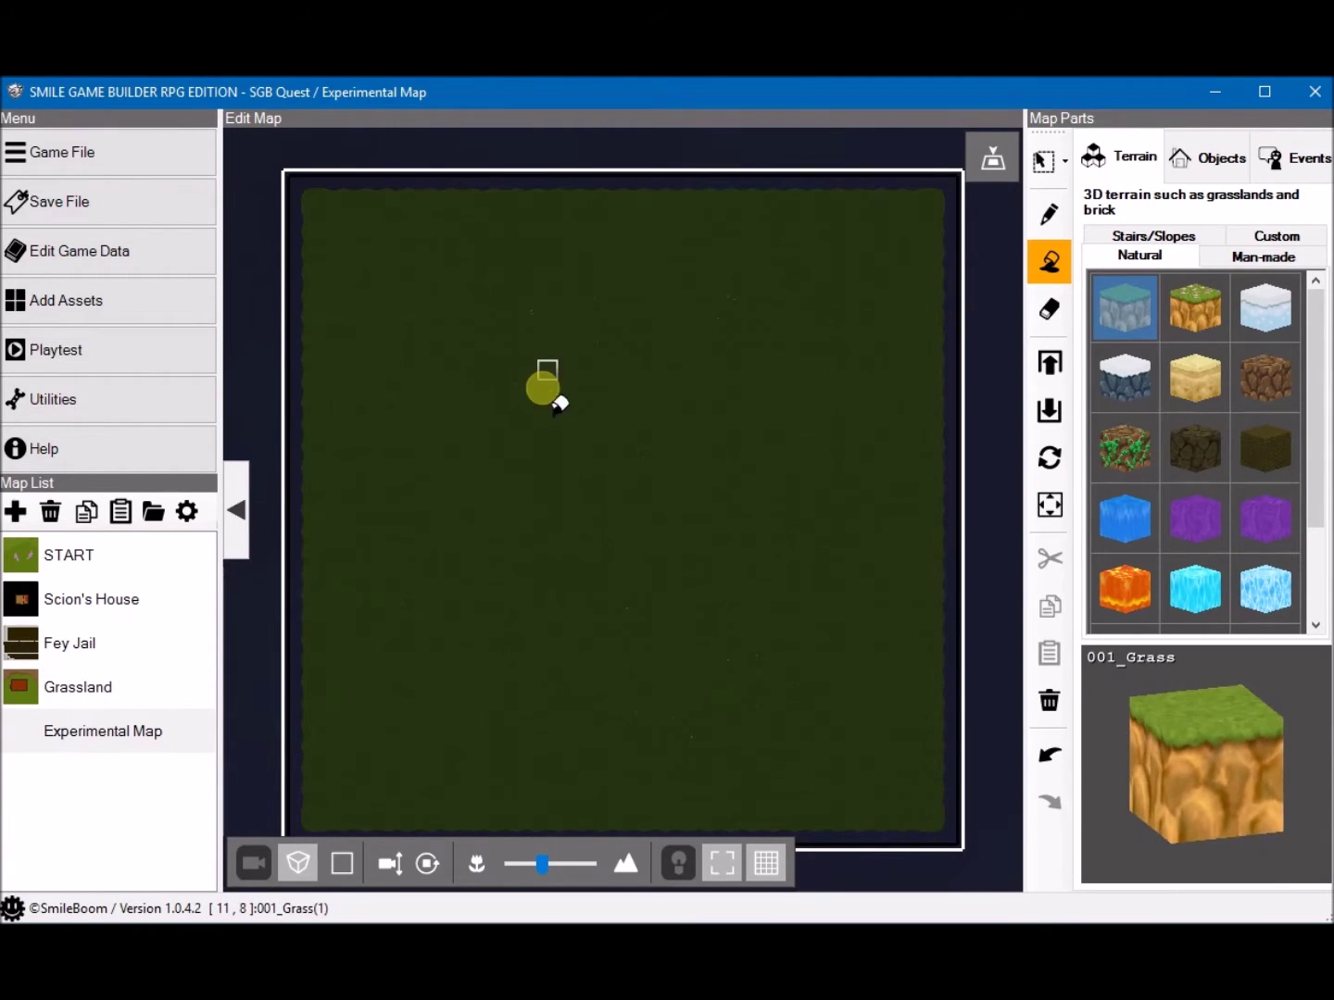
Step: Examine the rain over the grass-filled map close up from a low camera angle
scroll(653, 569, "up", 3)
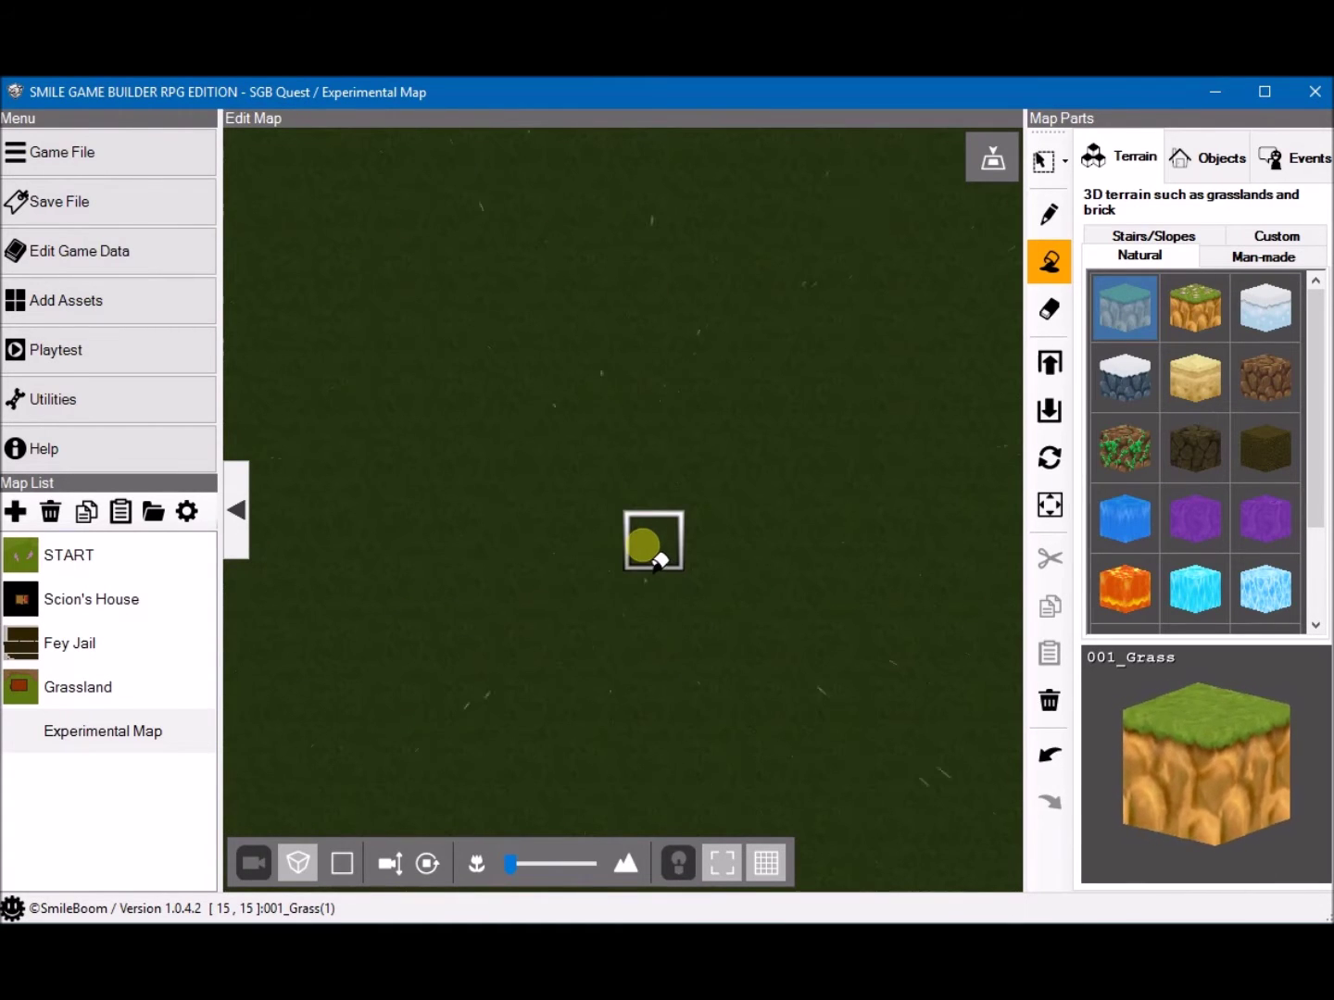
right_click_drag(667, 413, 684, 263)
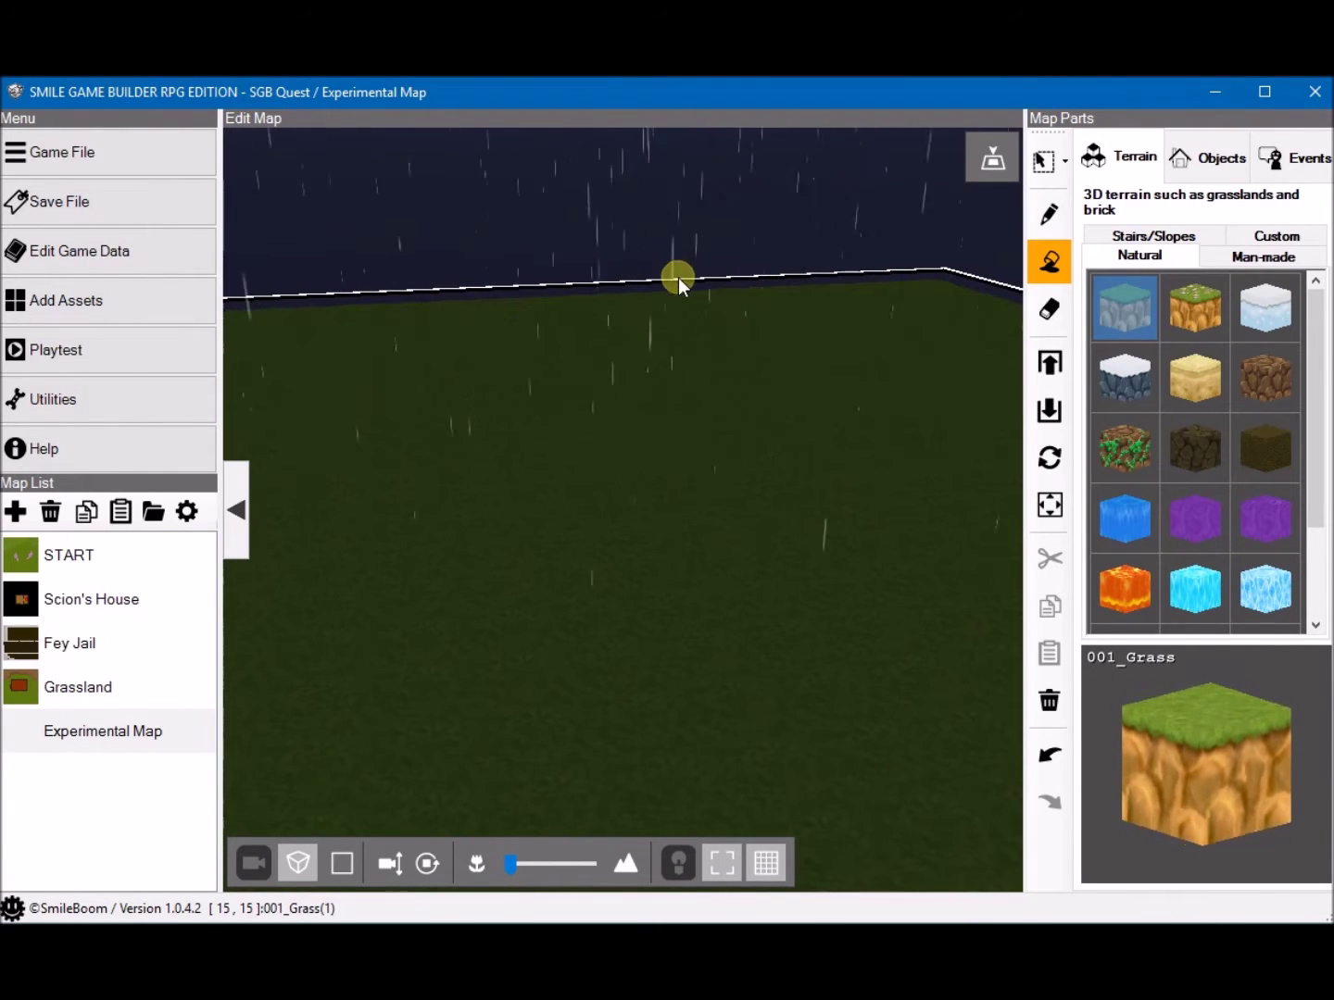
right_click_drag(609, 424, 714, 578)
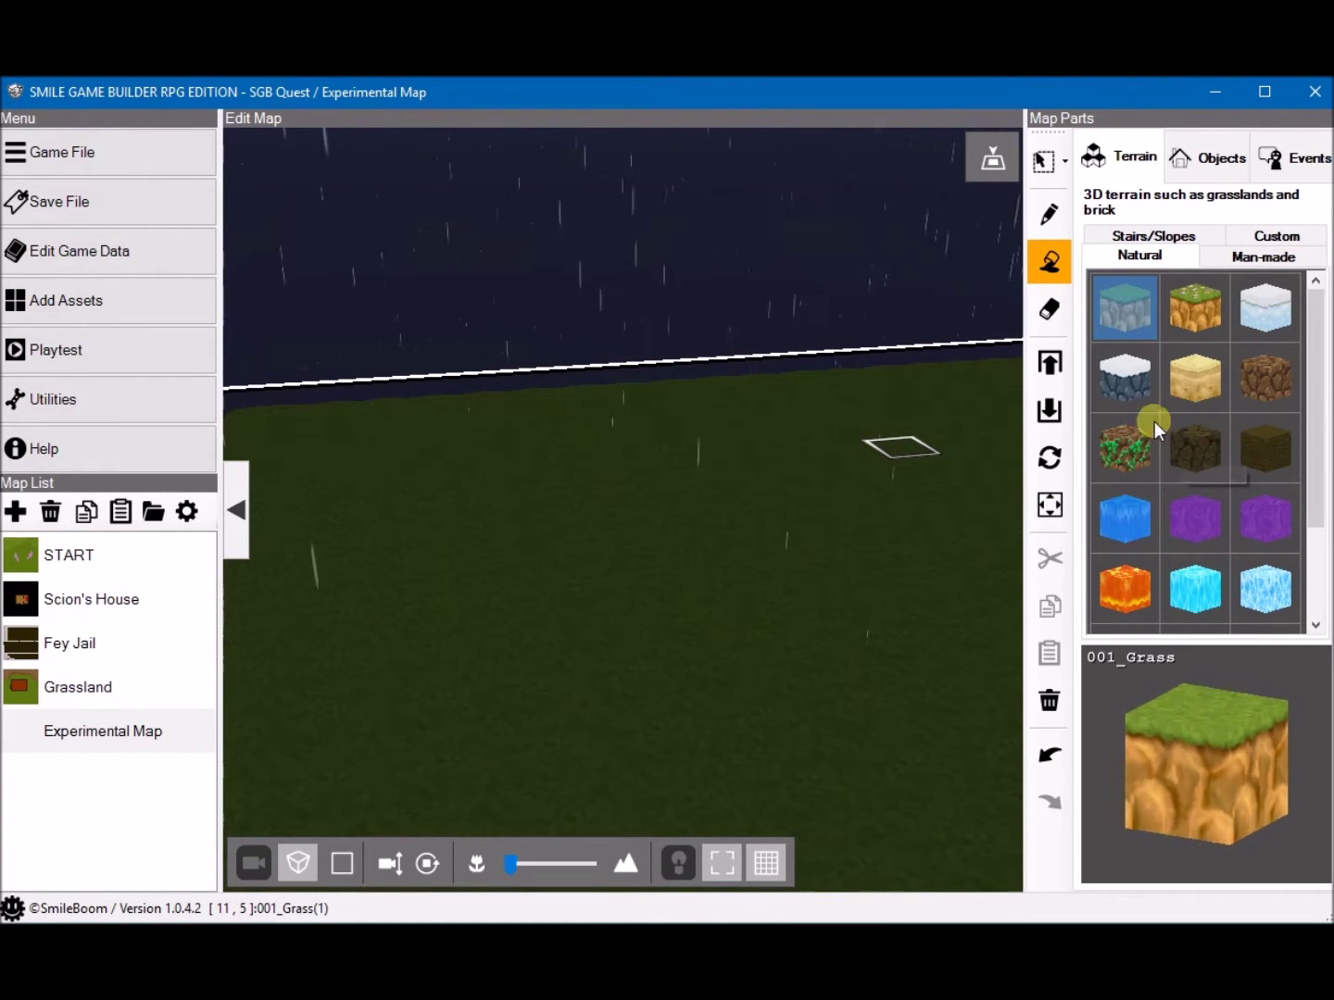
Step: Browse the Natural and Man-made terrain parts for another block and return to the Natural ones
left_click(1314, 472)
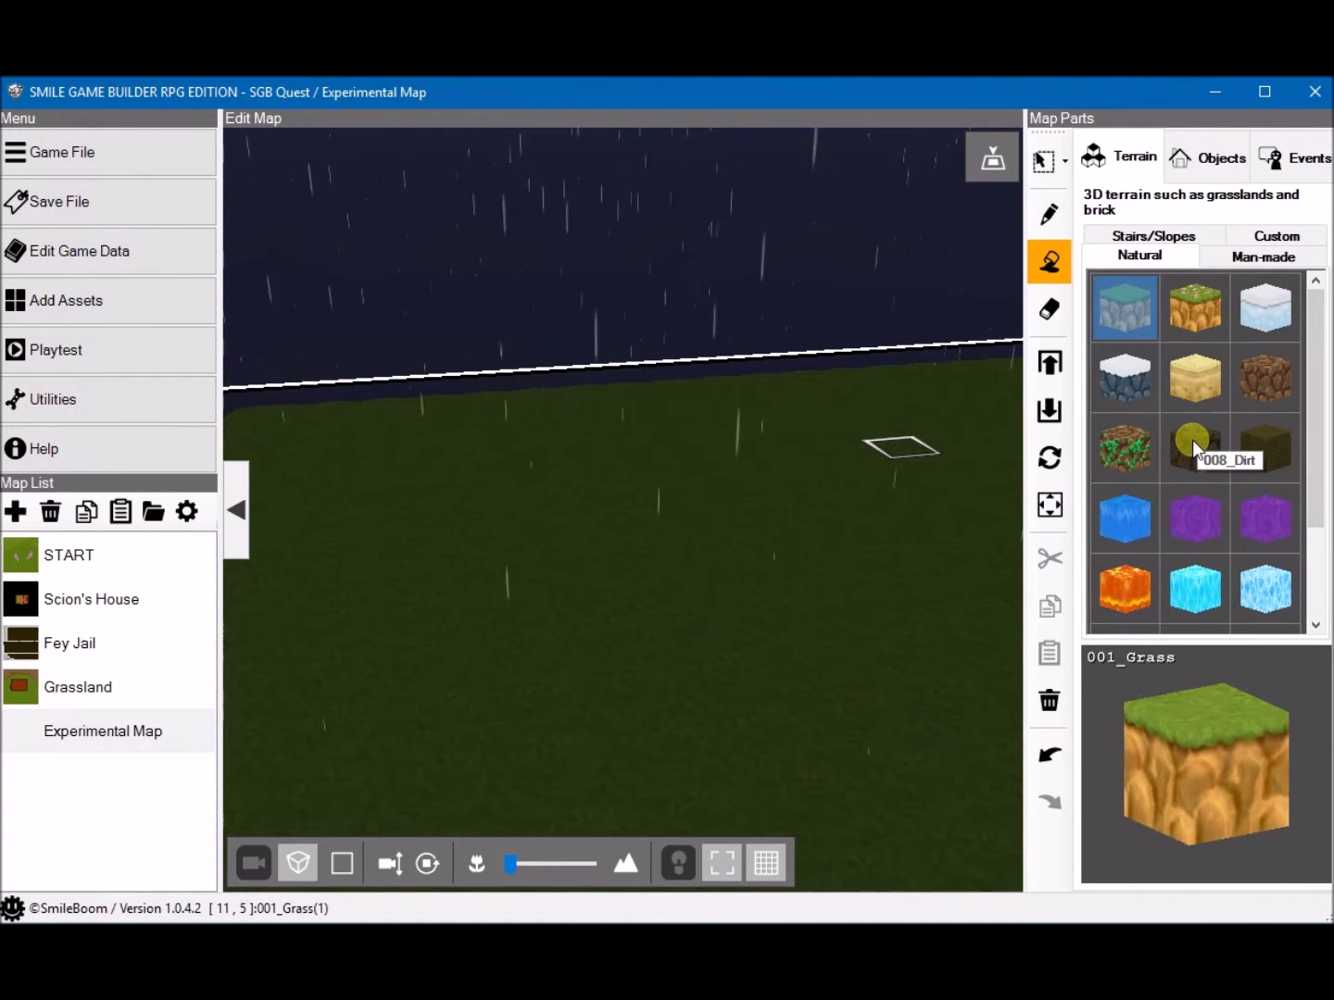
scroll(1201, 454, "down", 2)
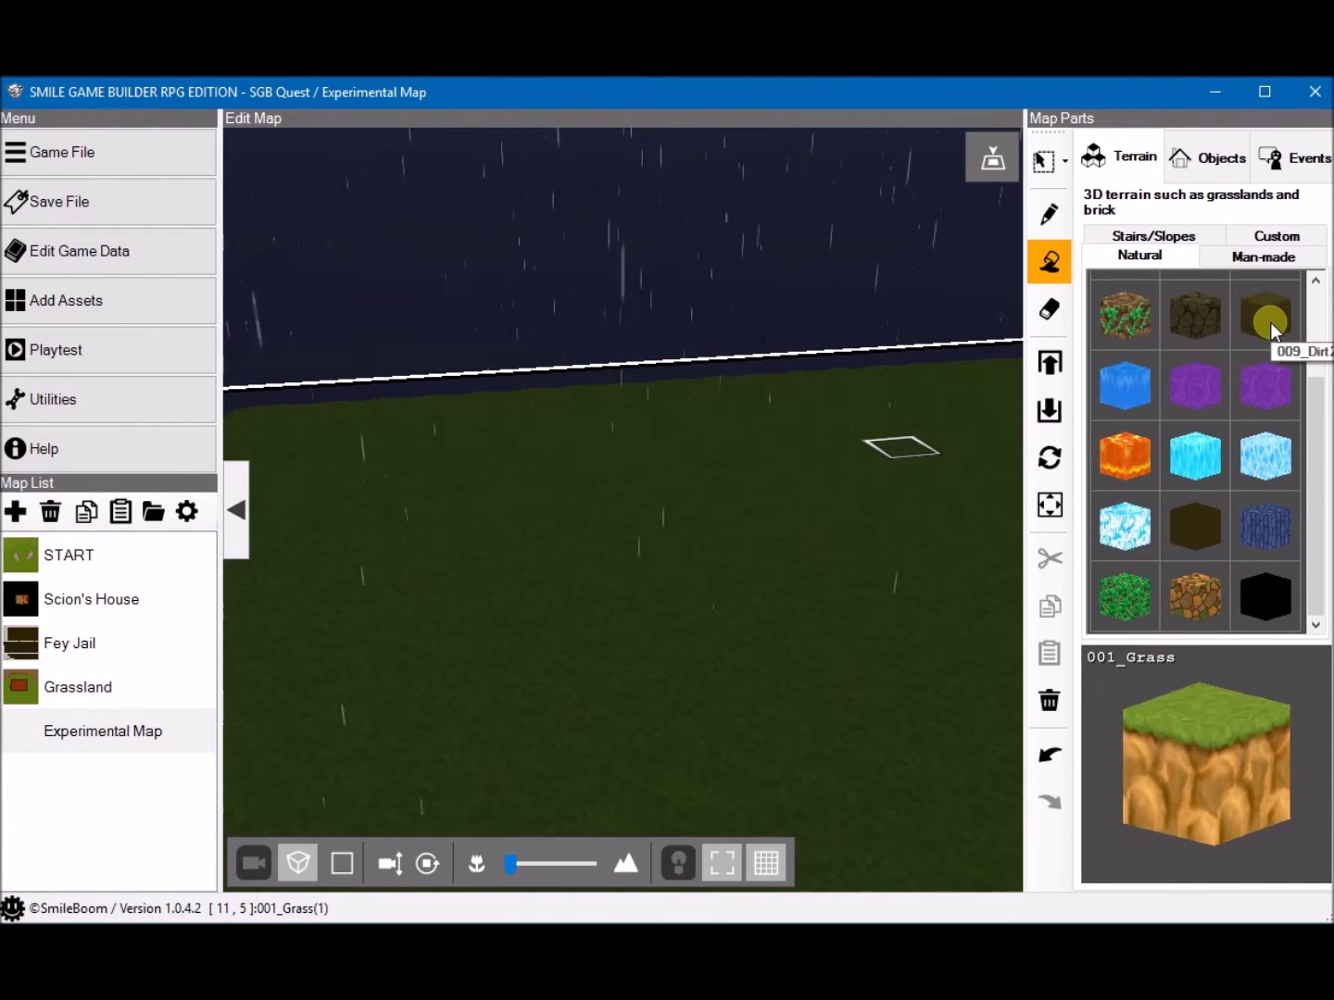
left_click(1276, 264)
scroll(1196, 426, "down", 3)
scroll(1204, 449, "up", 3)
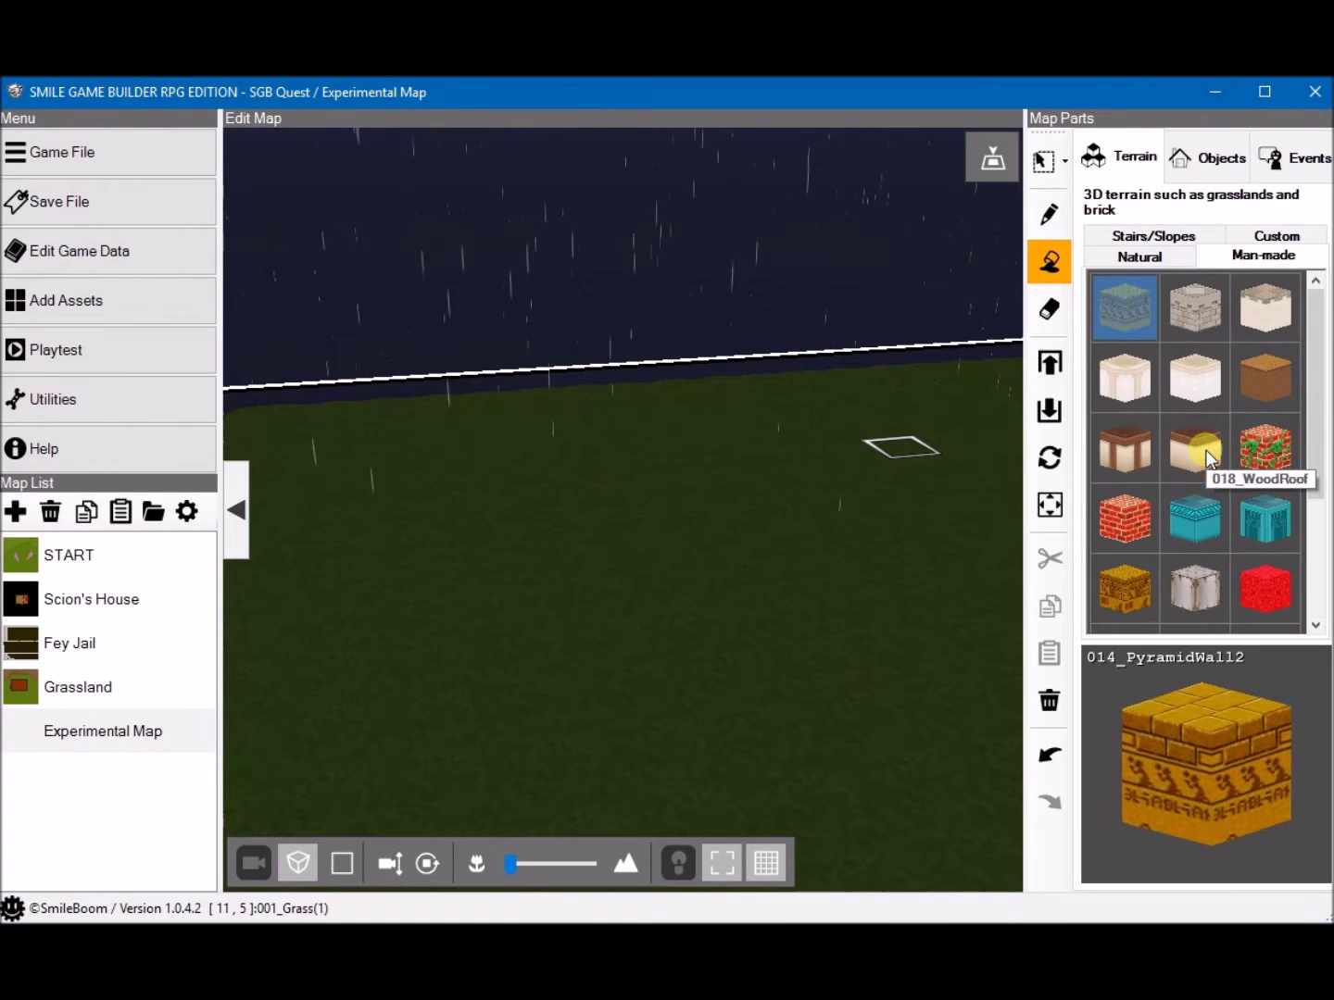
left_click(1147, 261)
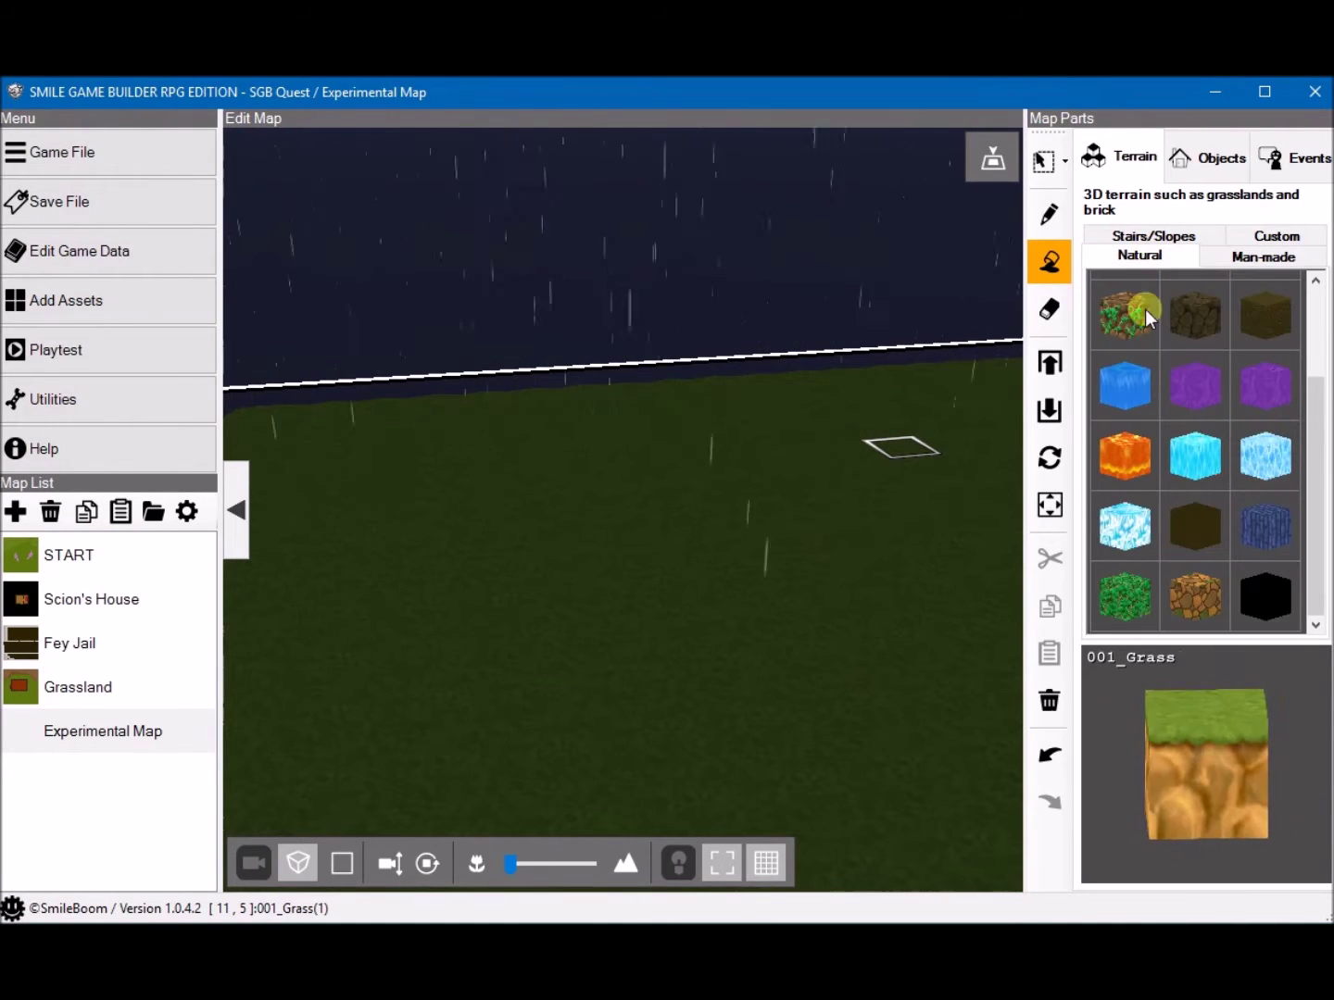
Step: Paint a winding one-tile line of 008_Dirt terrain across the grass, from the map's near side edge to the opposite edge
left_click(1195, 317)
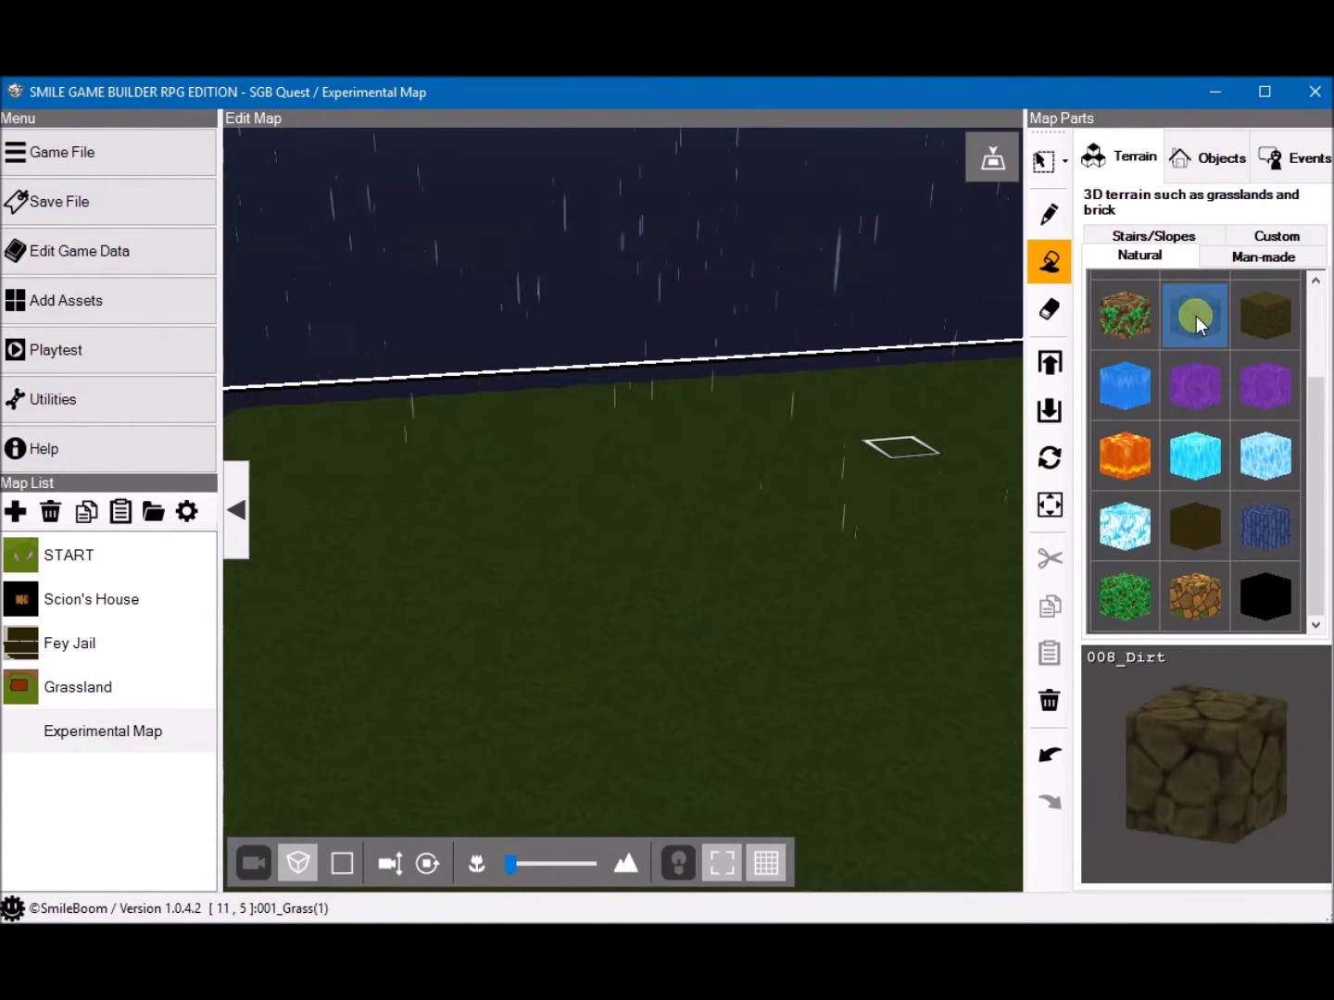
left_click(1048, 214)
right_click_drag(496, 408, 471, 522)
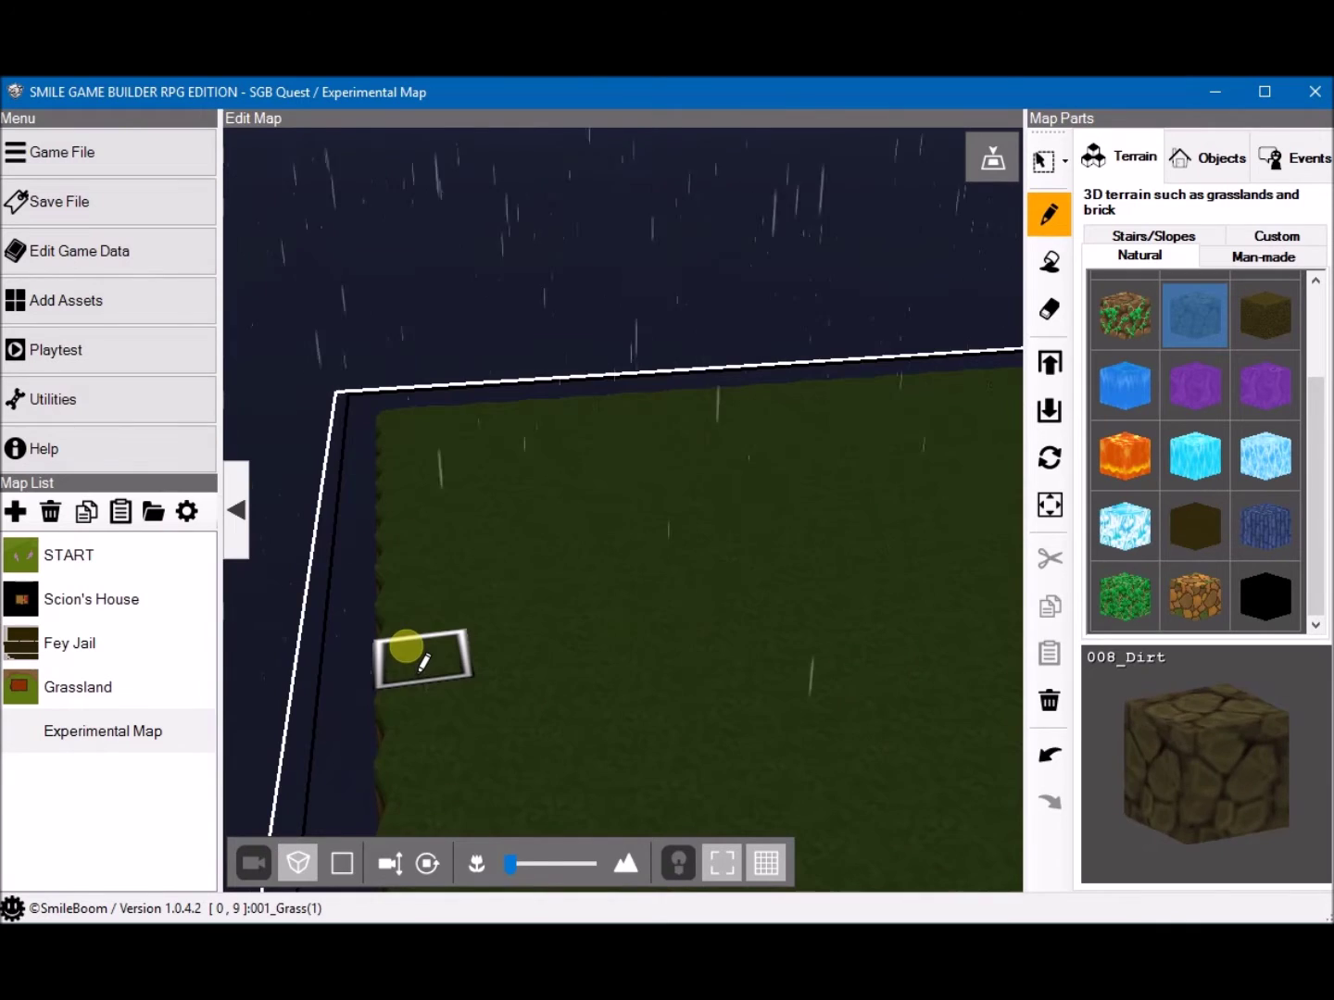
scroll(408, 648, "down", 2)
mouse_move(706, 571)
right_mouse_down()
mouse_move(573, 588)
mouse_move(566, 551)
mouse_move(531, 553)
right_mouse_up()
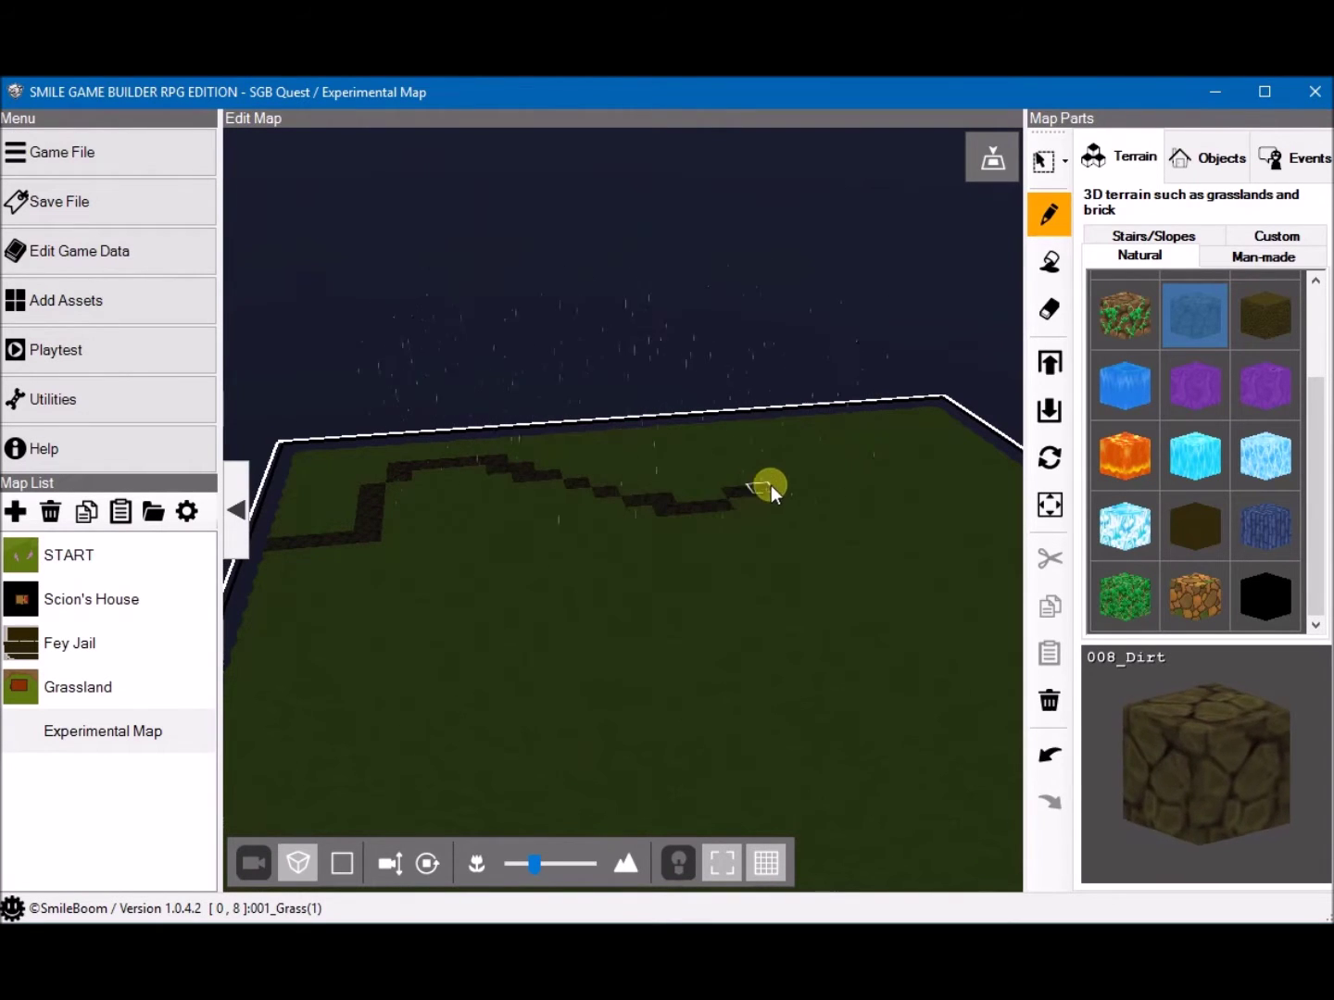
double_click(972, 436)
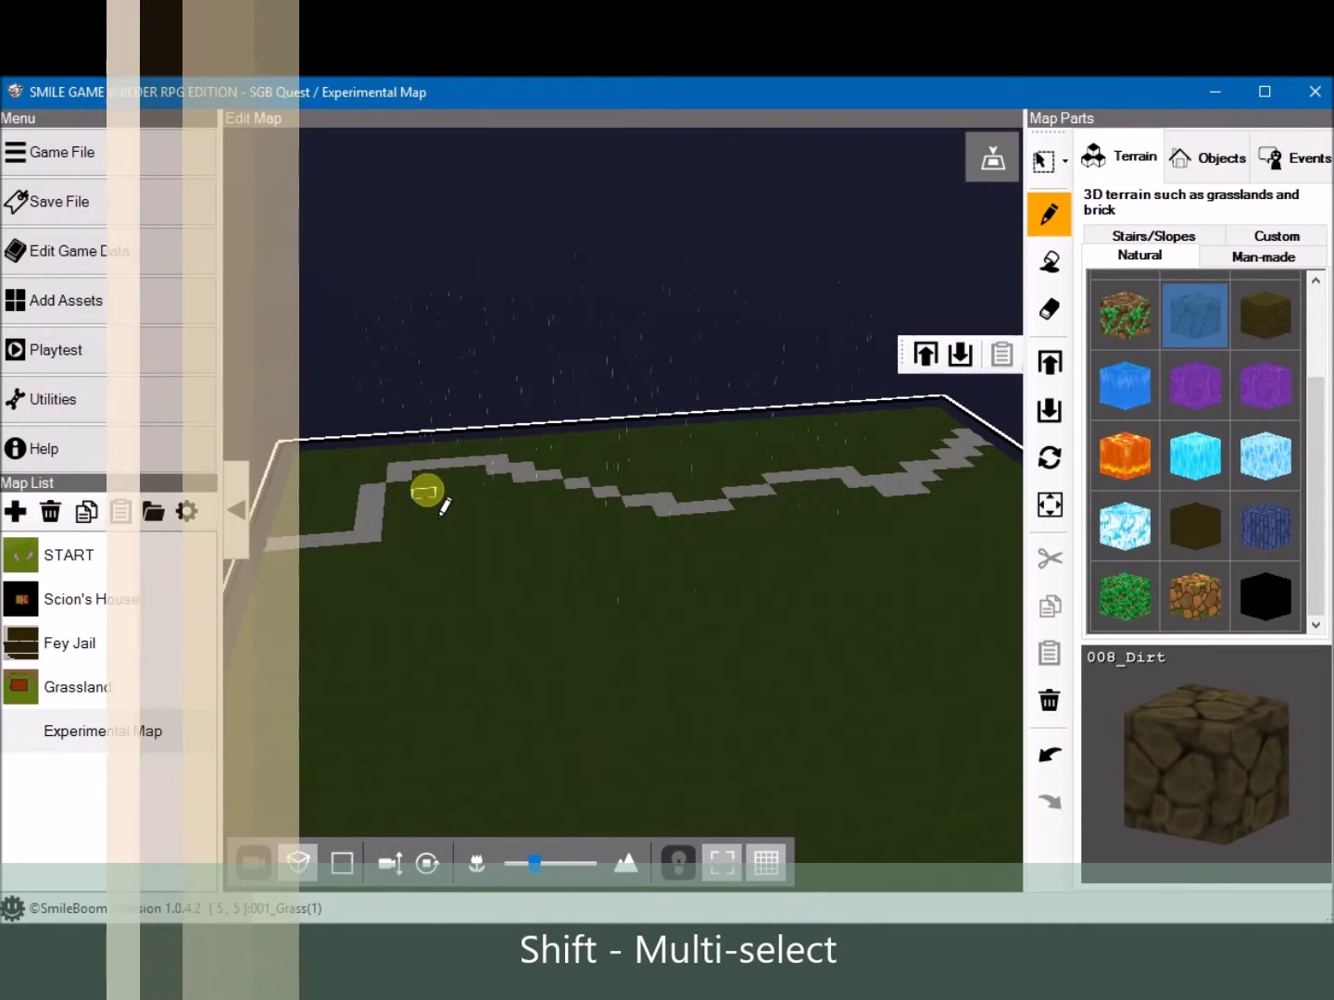
Step: Close the diagonal gaps in the dirt line and fill the grass area behind it with 008_Dirt
left_click(404, 488)
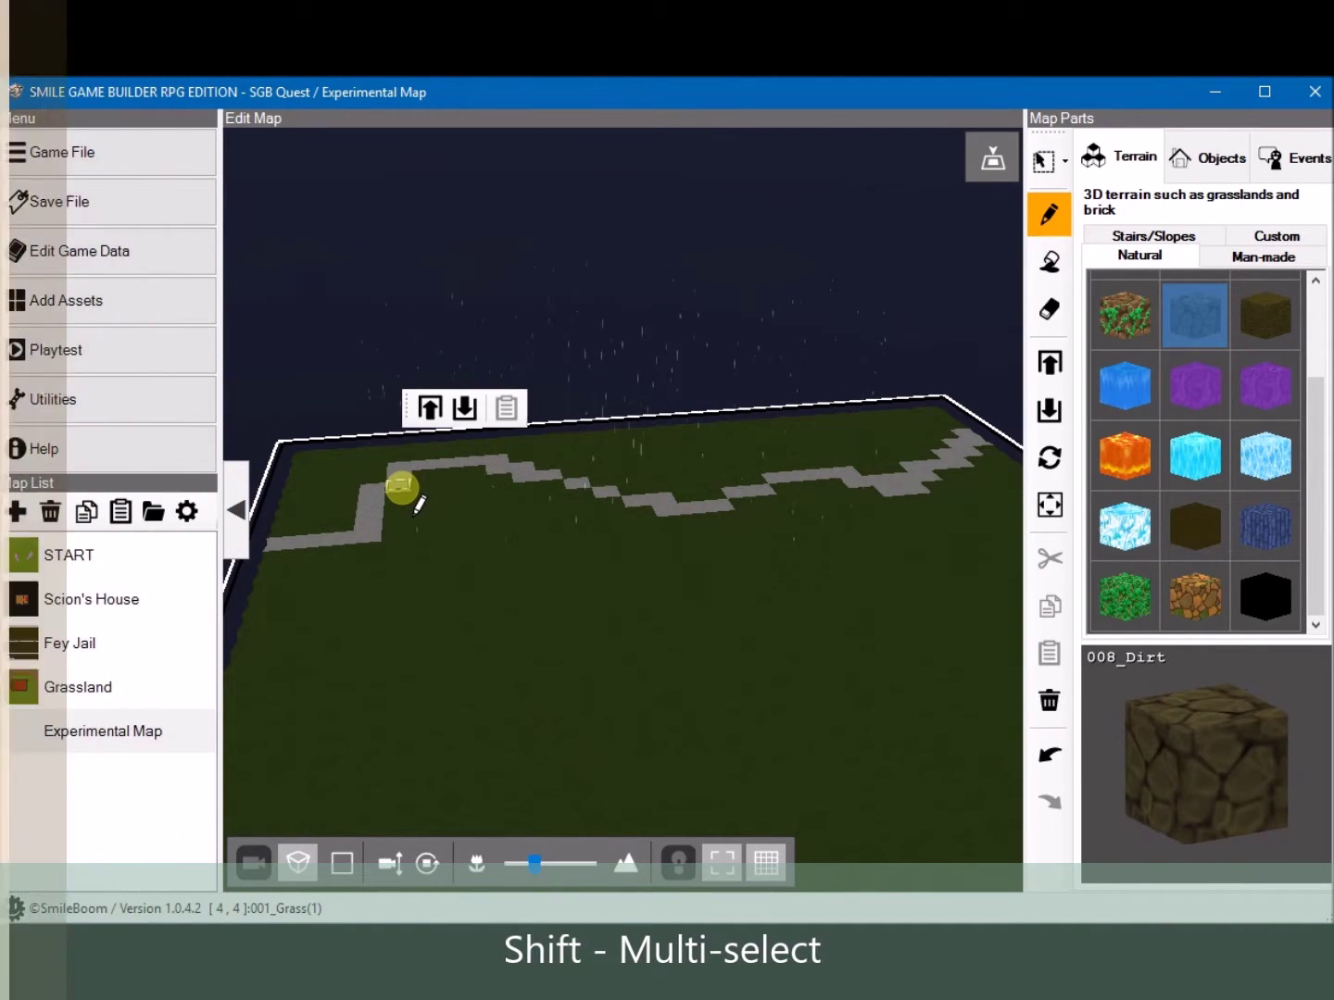
left_click(560, 483, "shift")
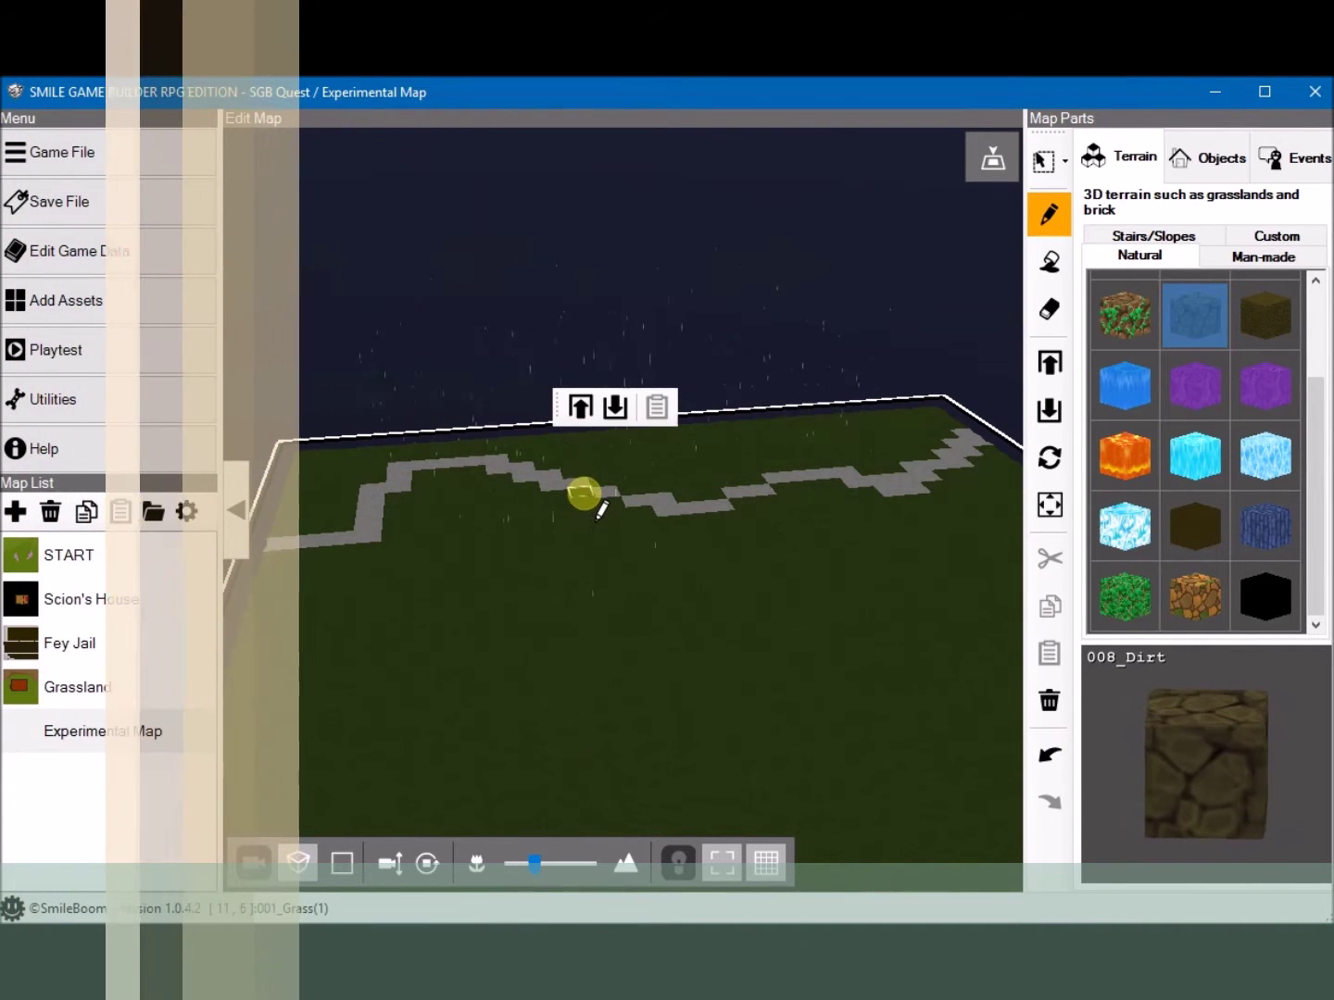
left_click(613, 502, "shift")
left_click(615, 503, "shift")
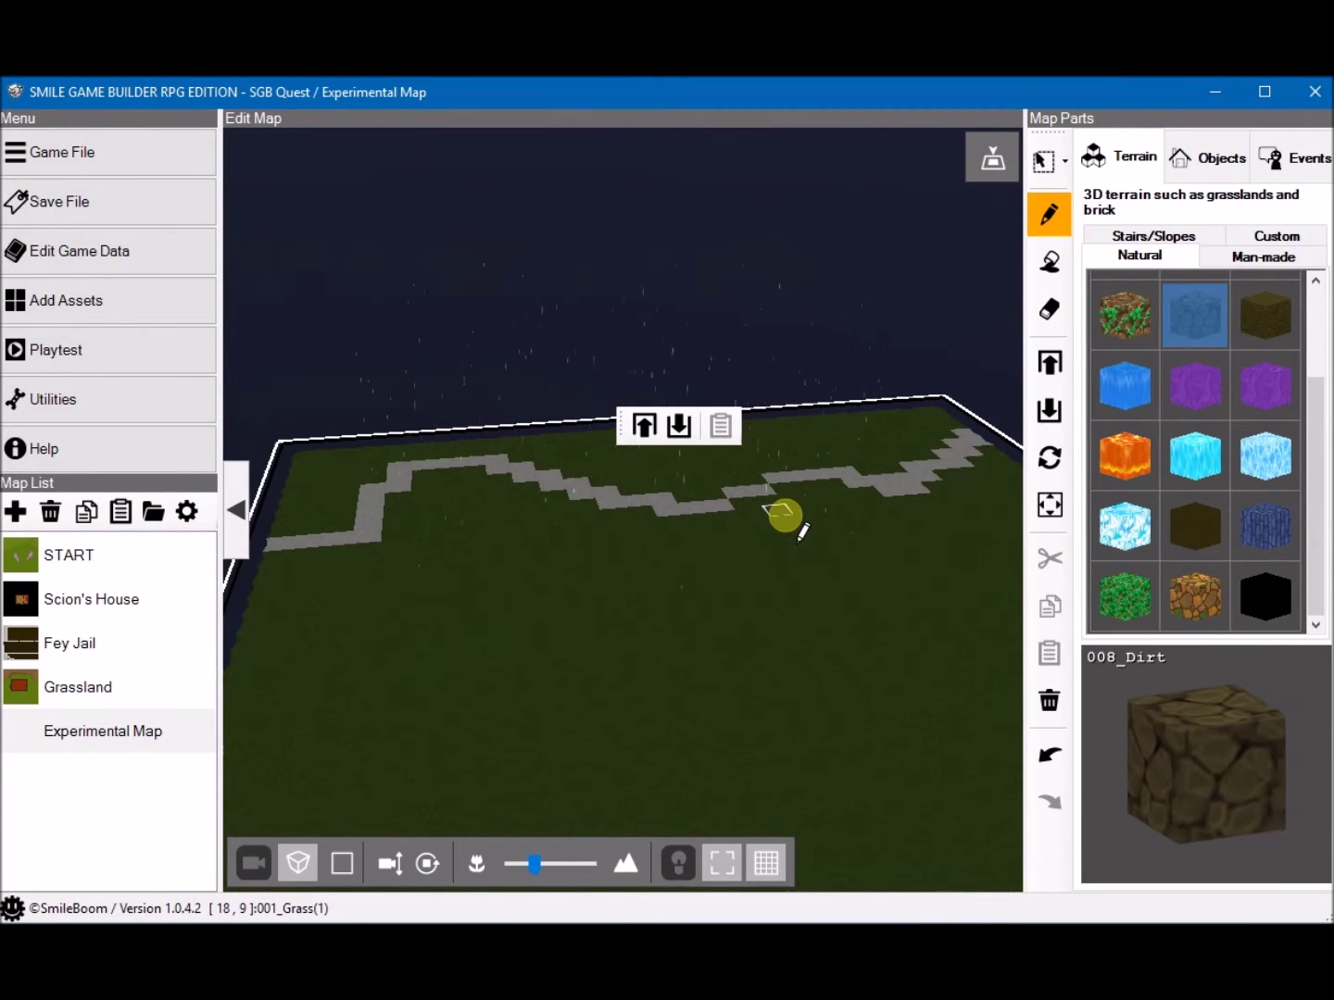
left_click(1049, 263)
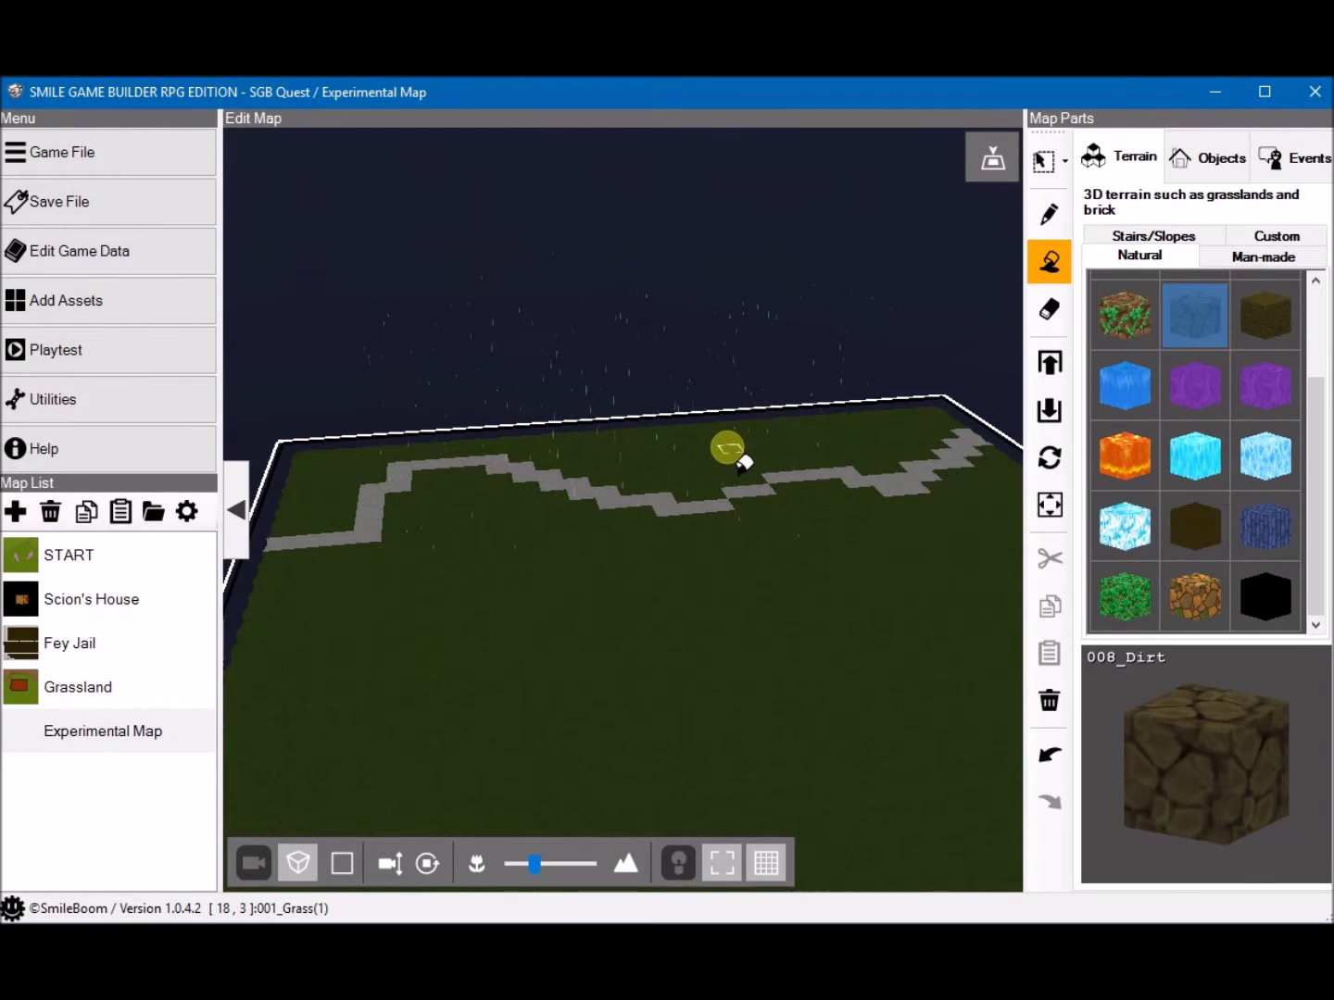
left_click(728, 449)
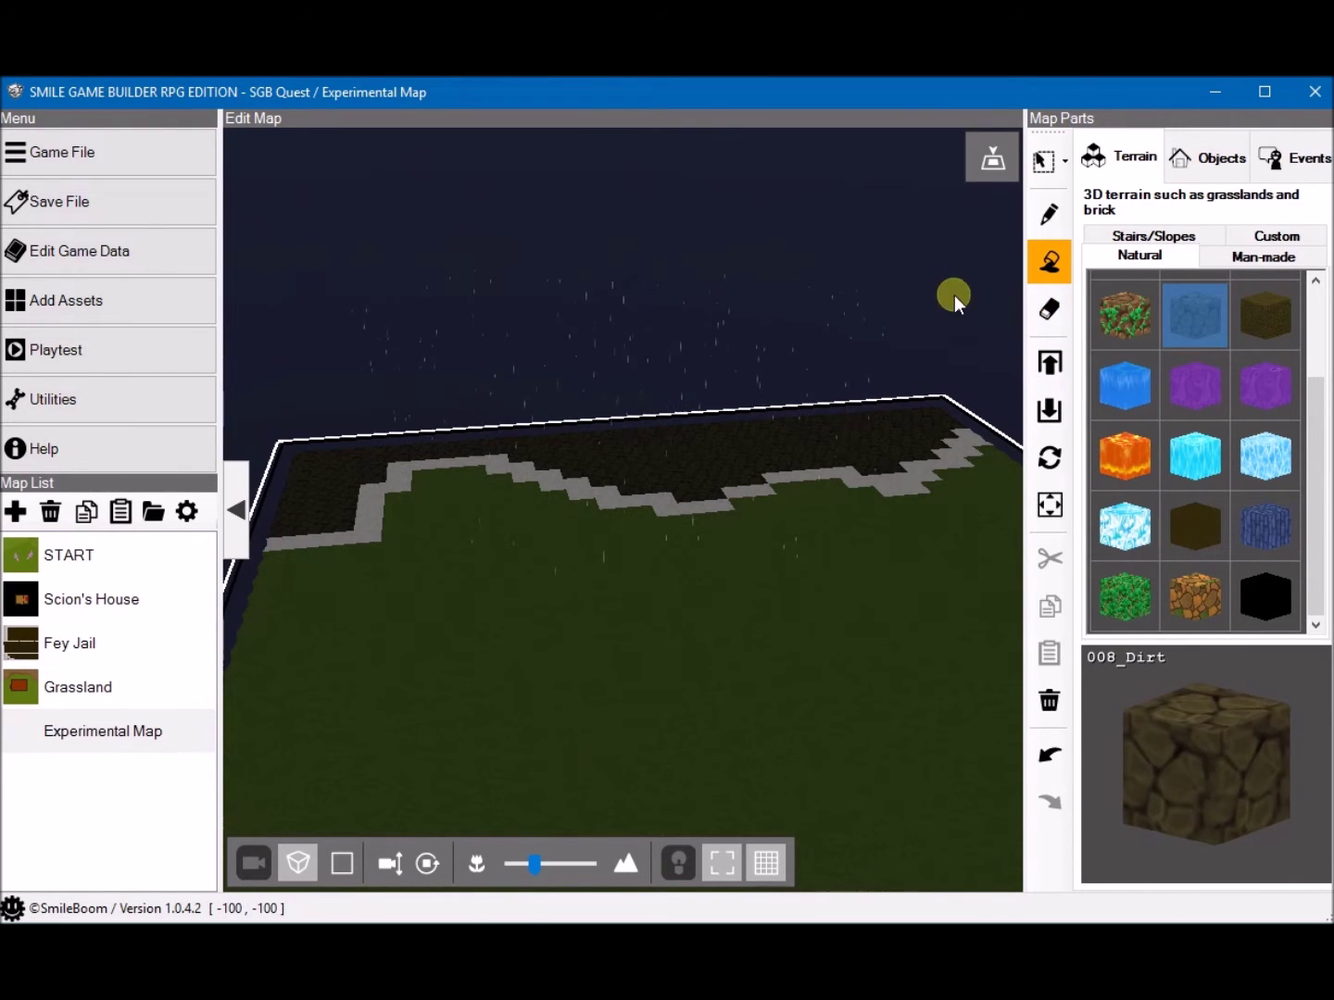
Step: Select all the connected dirt terrain by type and raise it two levels into a plateau
left_click(1066, 161)
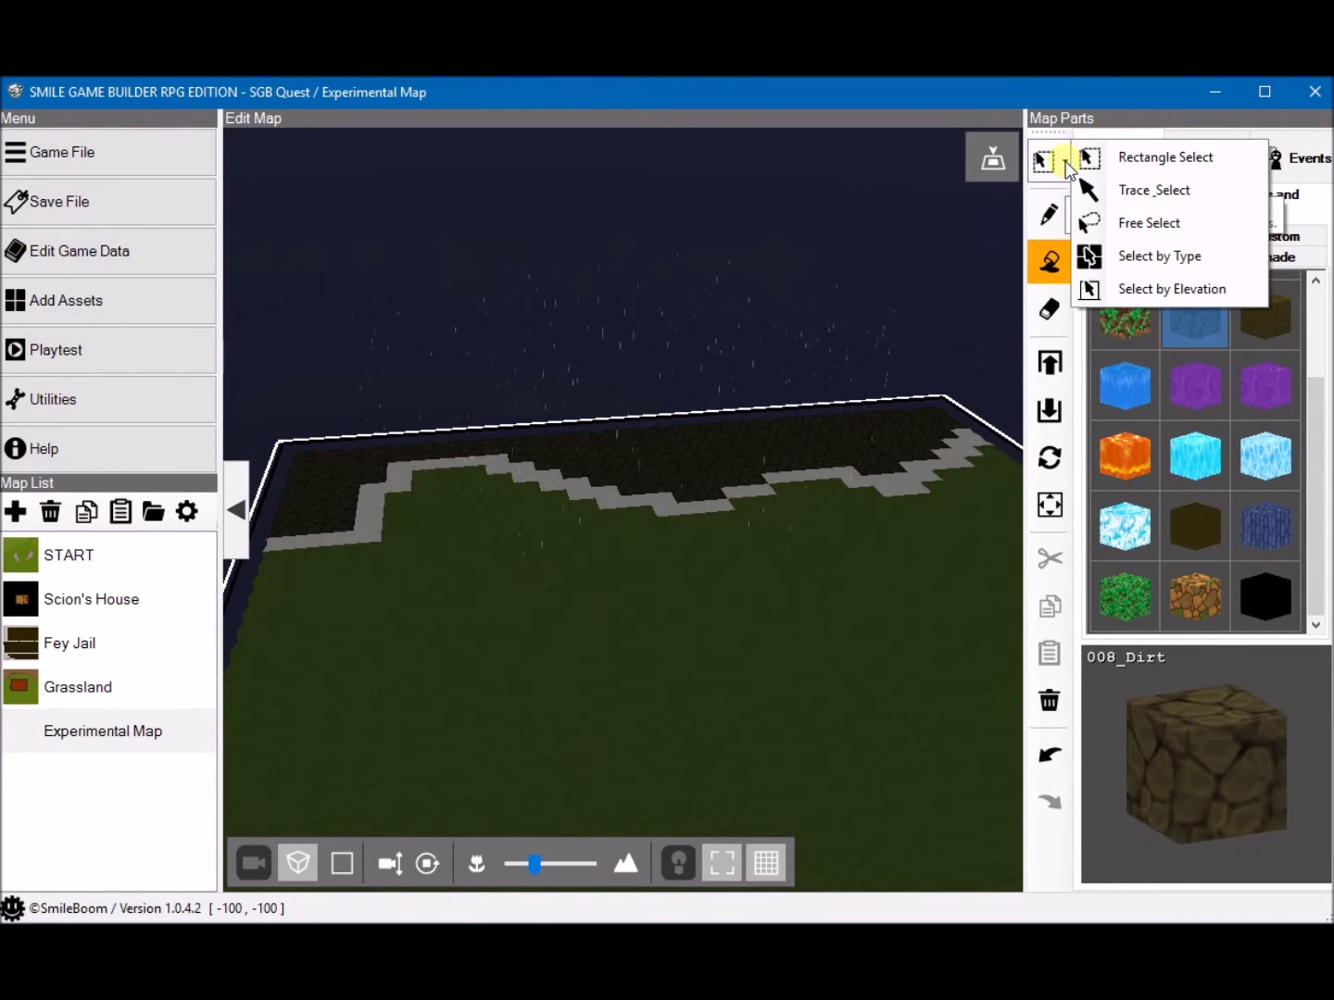
left_click(1163, 256)
left_click(724, 439)
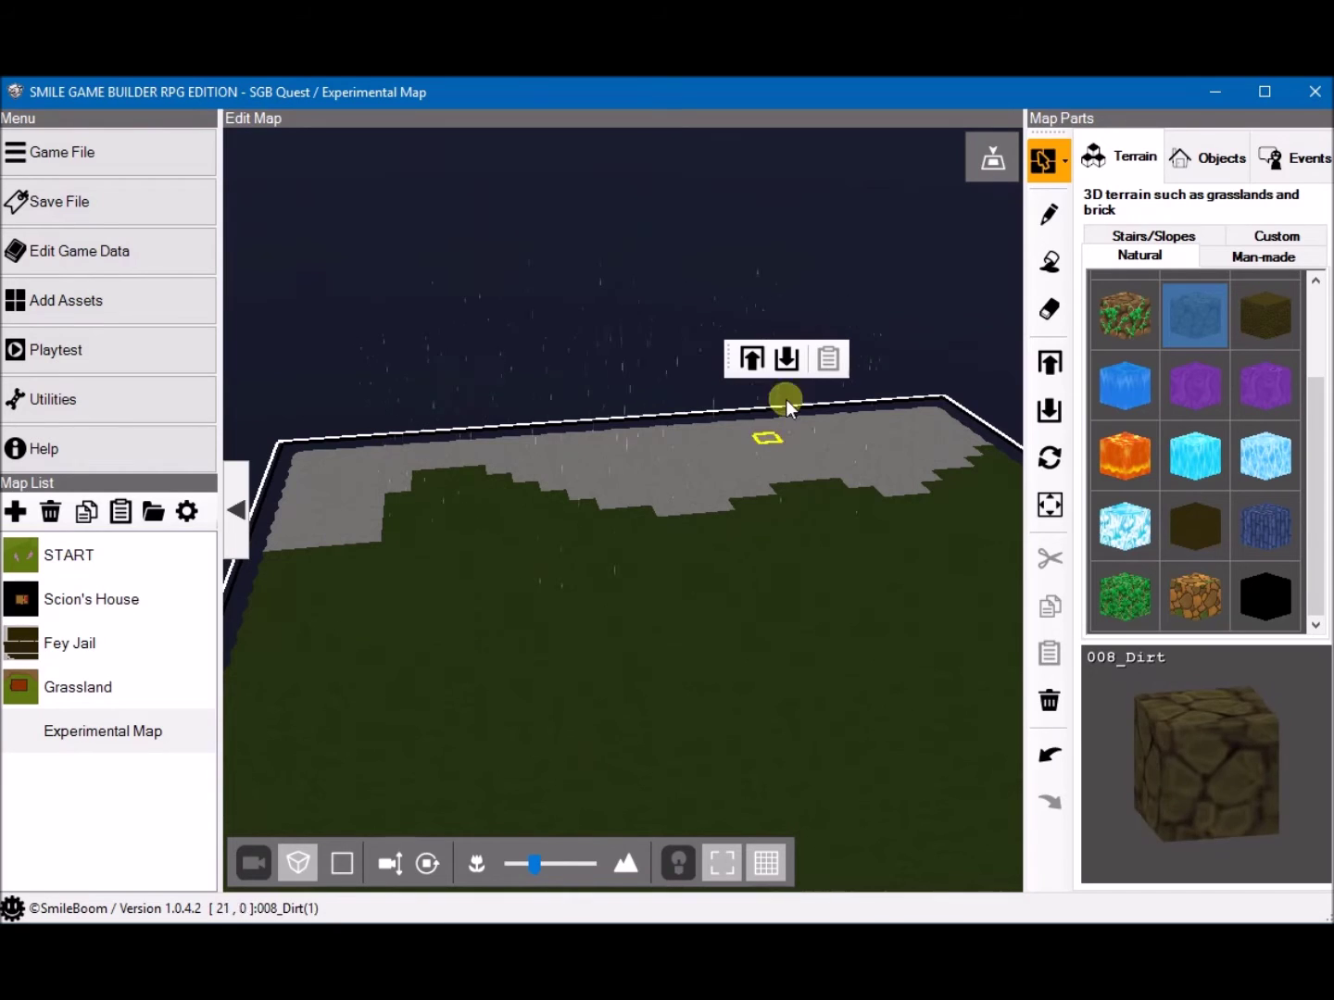
left_click(752, 359)
left_click(752, 360)
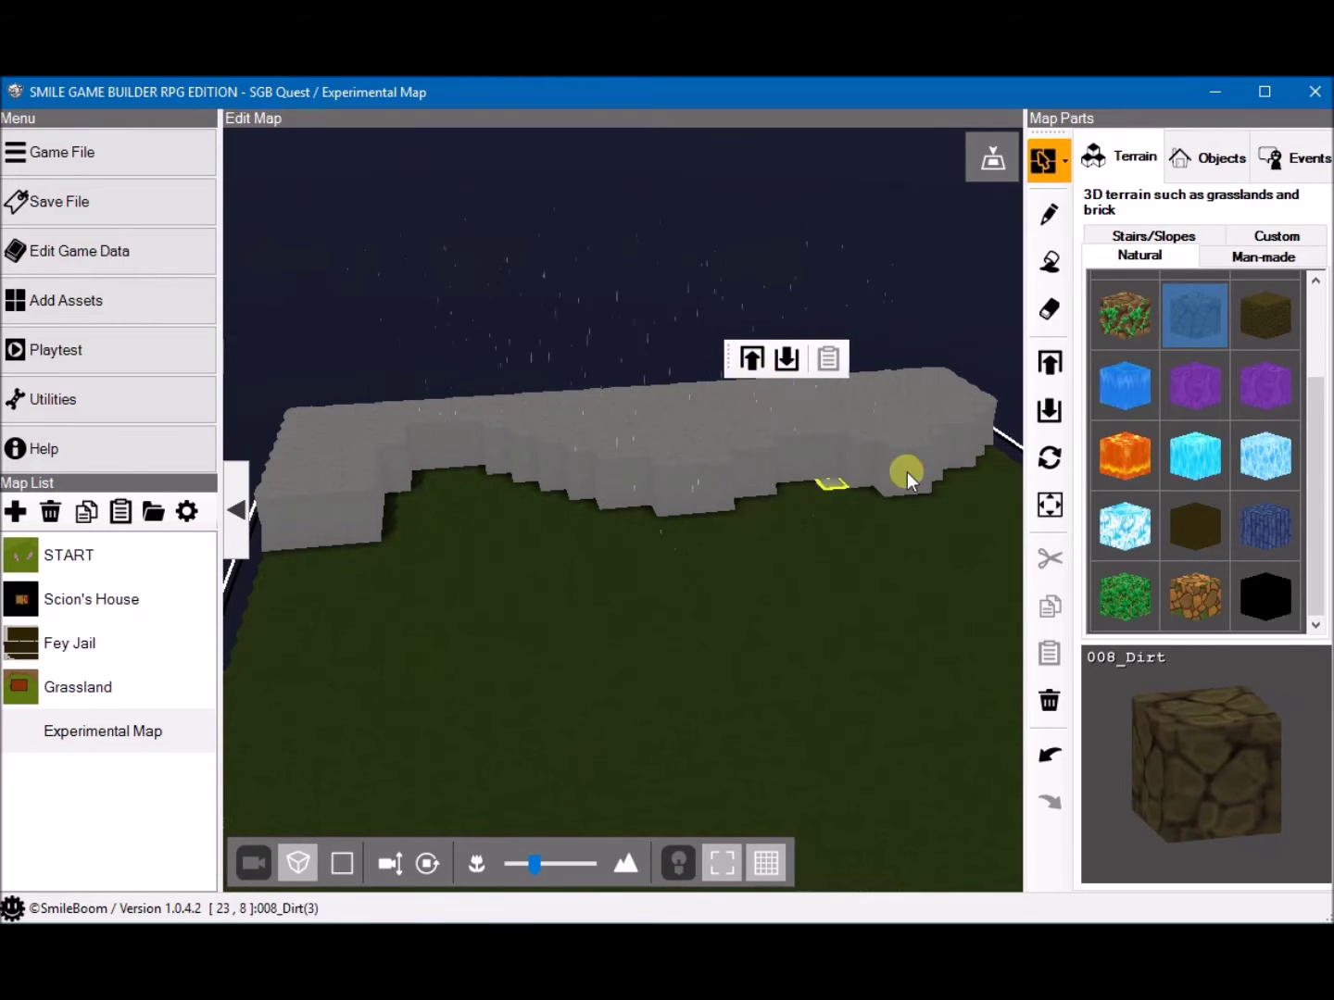
Step: Paint a 008_Dirt strip along the foot of the plateau and raise it one level as a lower ledge
left_click(1062, 208)
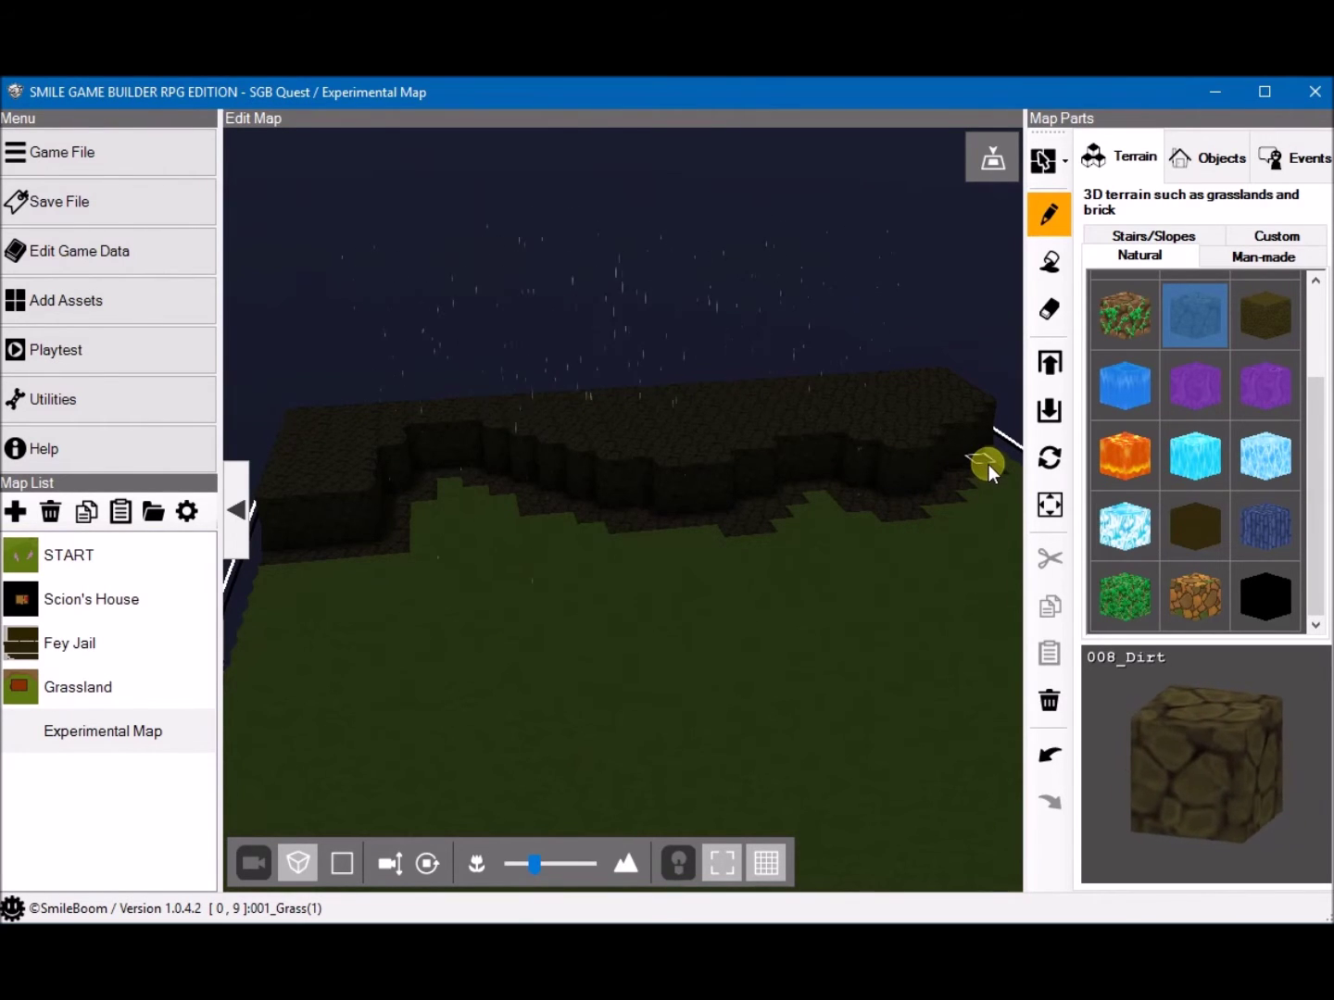
left_click_drag(996, 458, 683, 518)
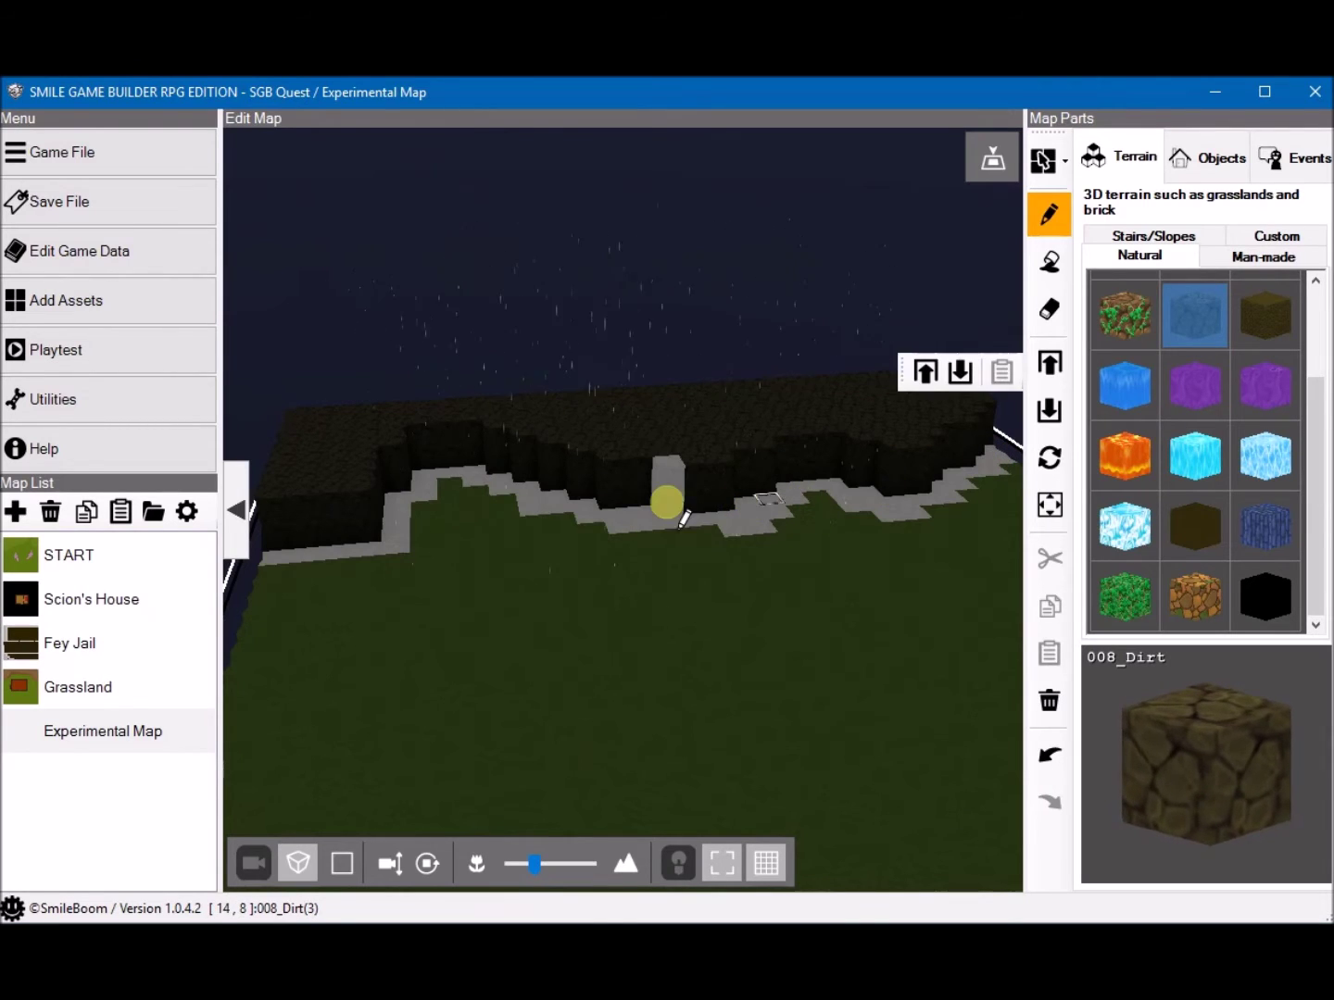
left_click(925, 373)
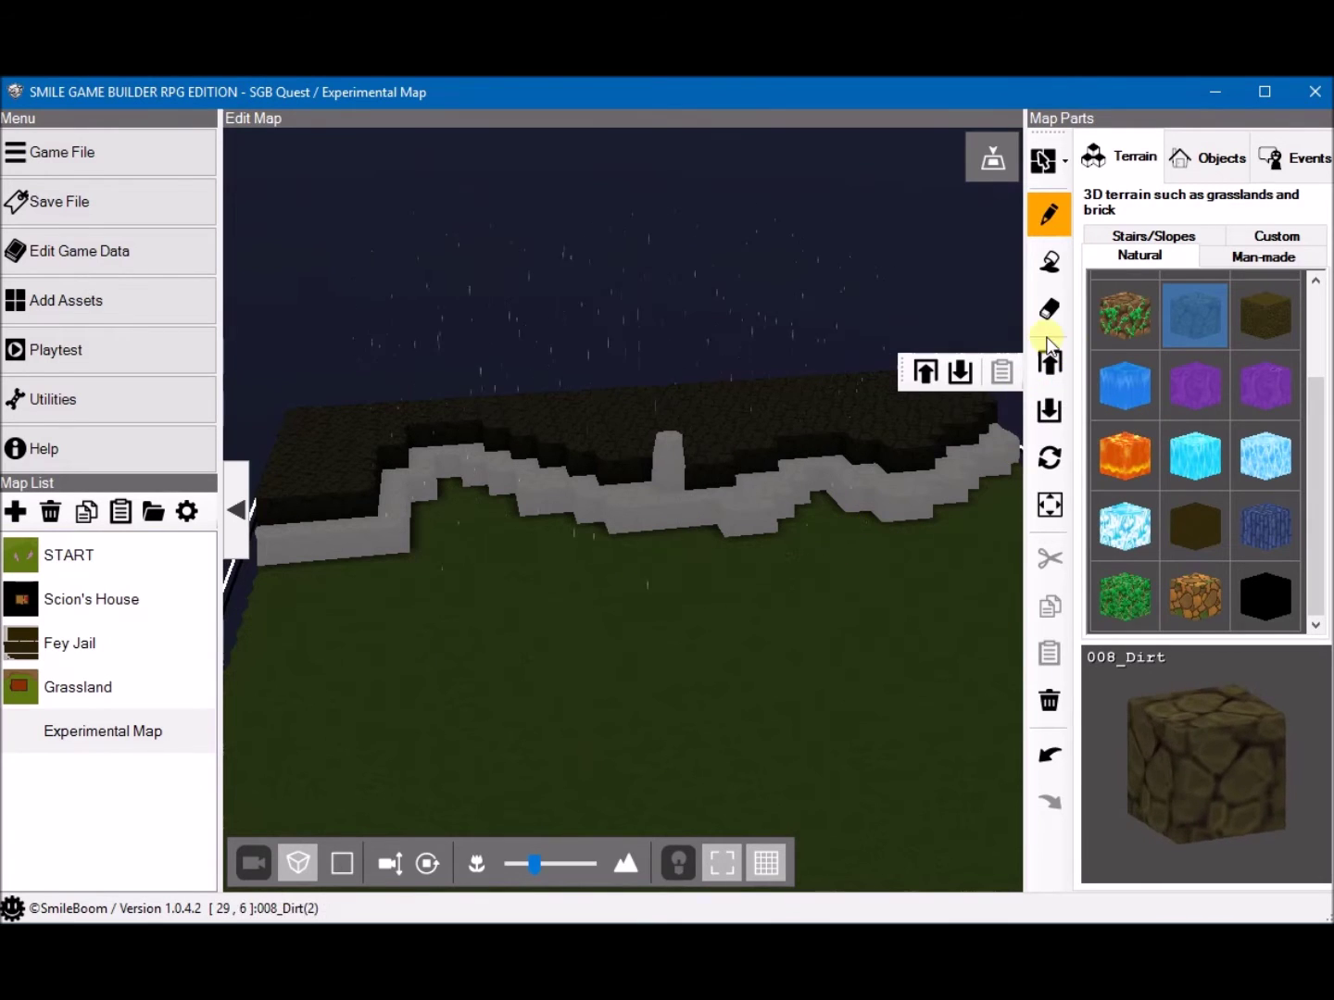
left_click(1047, 213)
Step: Place a Dirt slope on the grass against the front of the lower dirt ledge
middle_click_drag(642, 546, 596, 854)
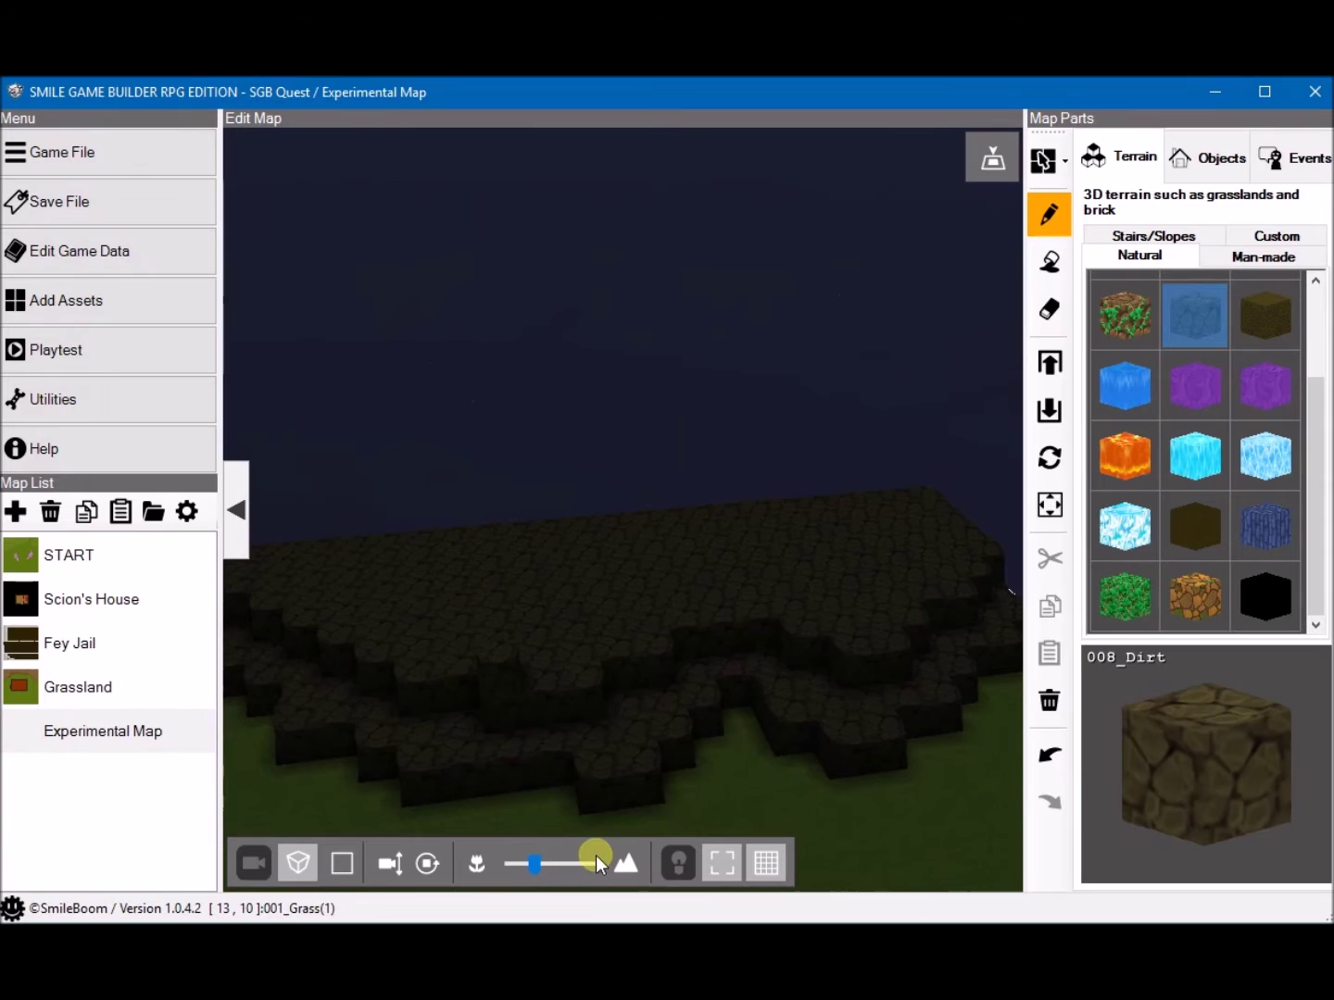
middle_click_drag(490, 746, 593, 709)
middle_click_drag(680, 723, 476, 631)
scroll(685, 682, "up", 2)
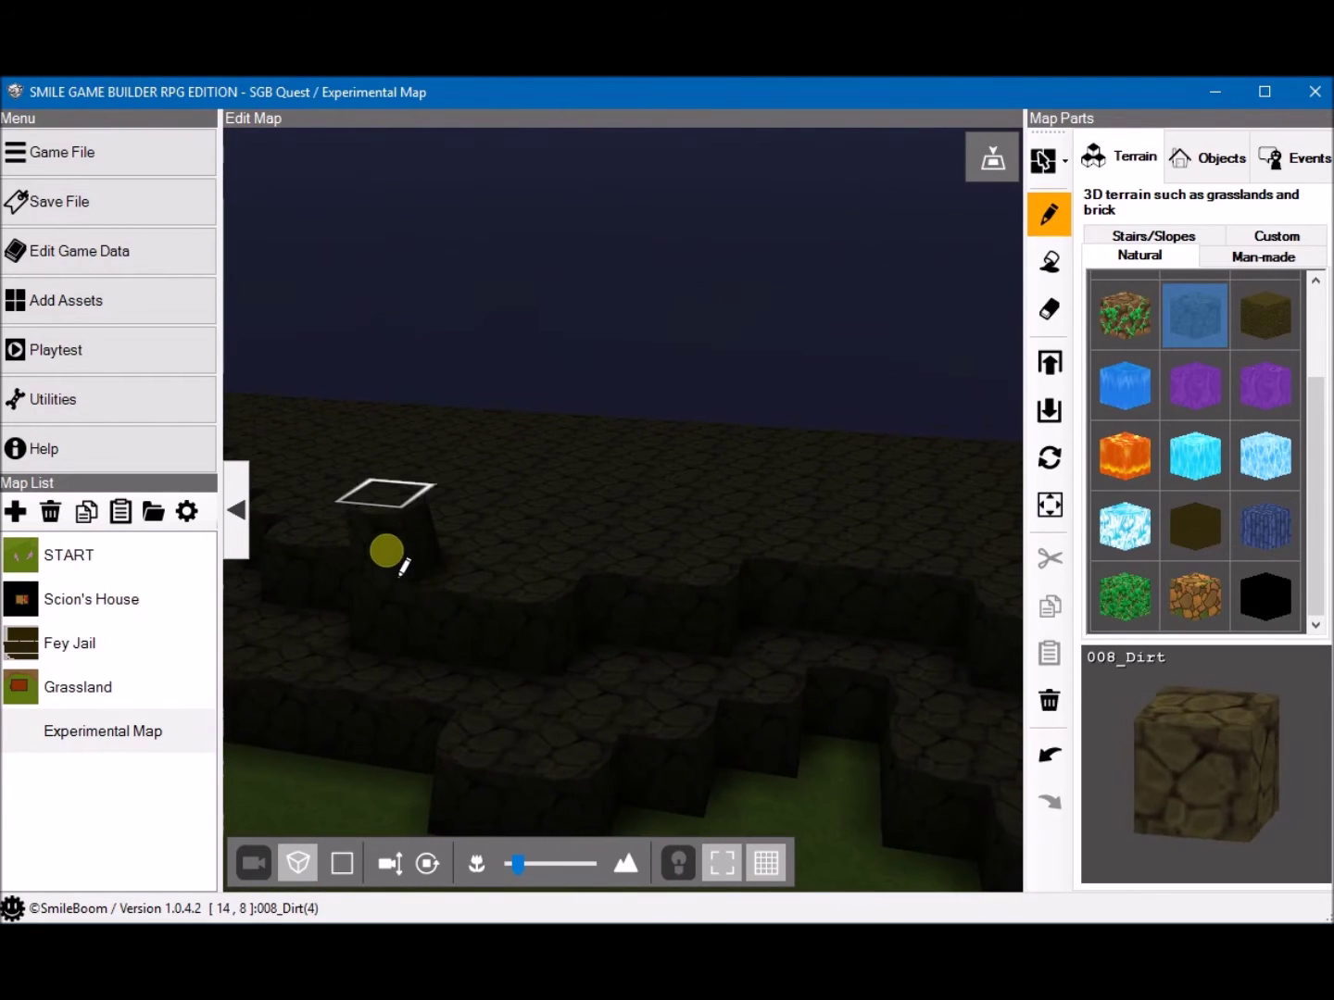
middle_click_drag(385, 557, 721, 674)
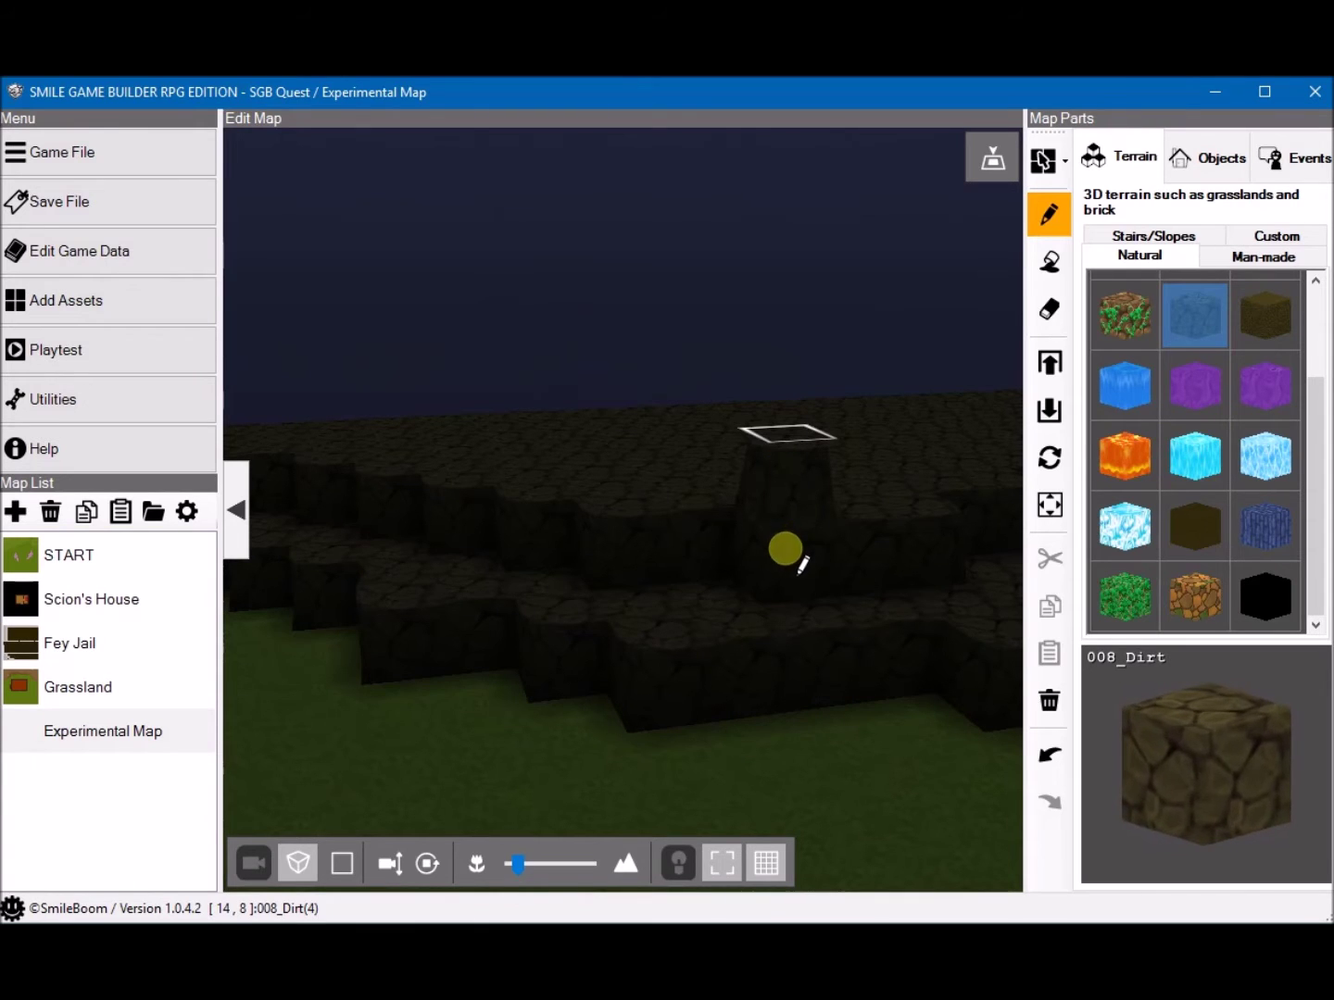
mouse_move(695, 538)
right_mouse_down()
mouse_move(637, 552)
mouse_move(645, 581)
mouse_move(694, 566)
mouse_move(678, 541)
mouse_move(697, 606)
mouse_move(712, 562)
right_mouse_up()
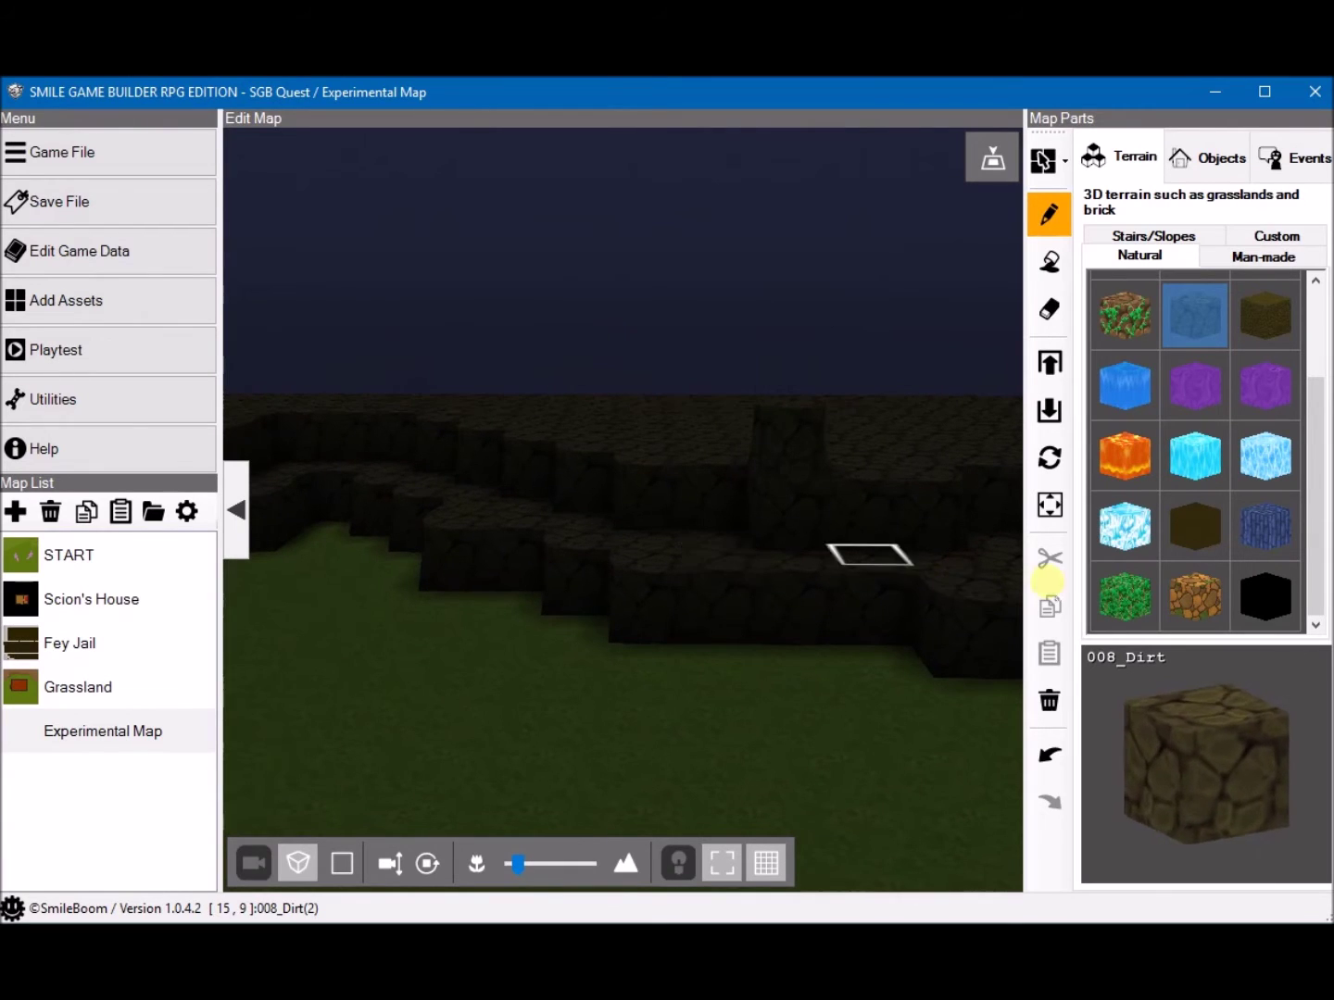
left_click(1162, 235)
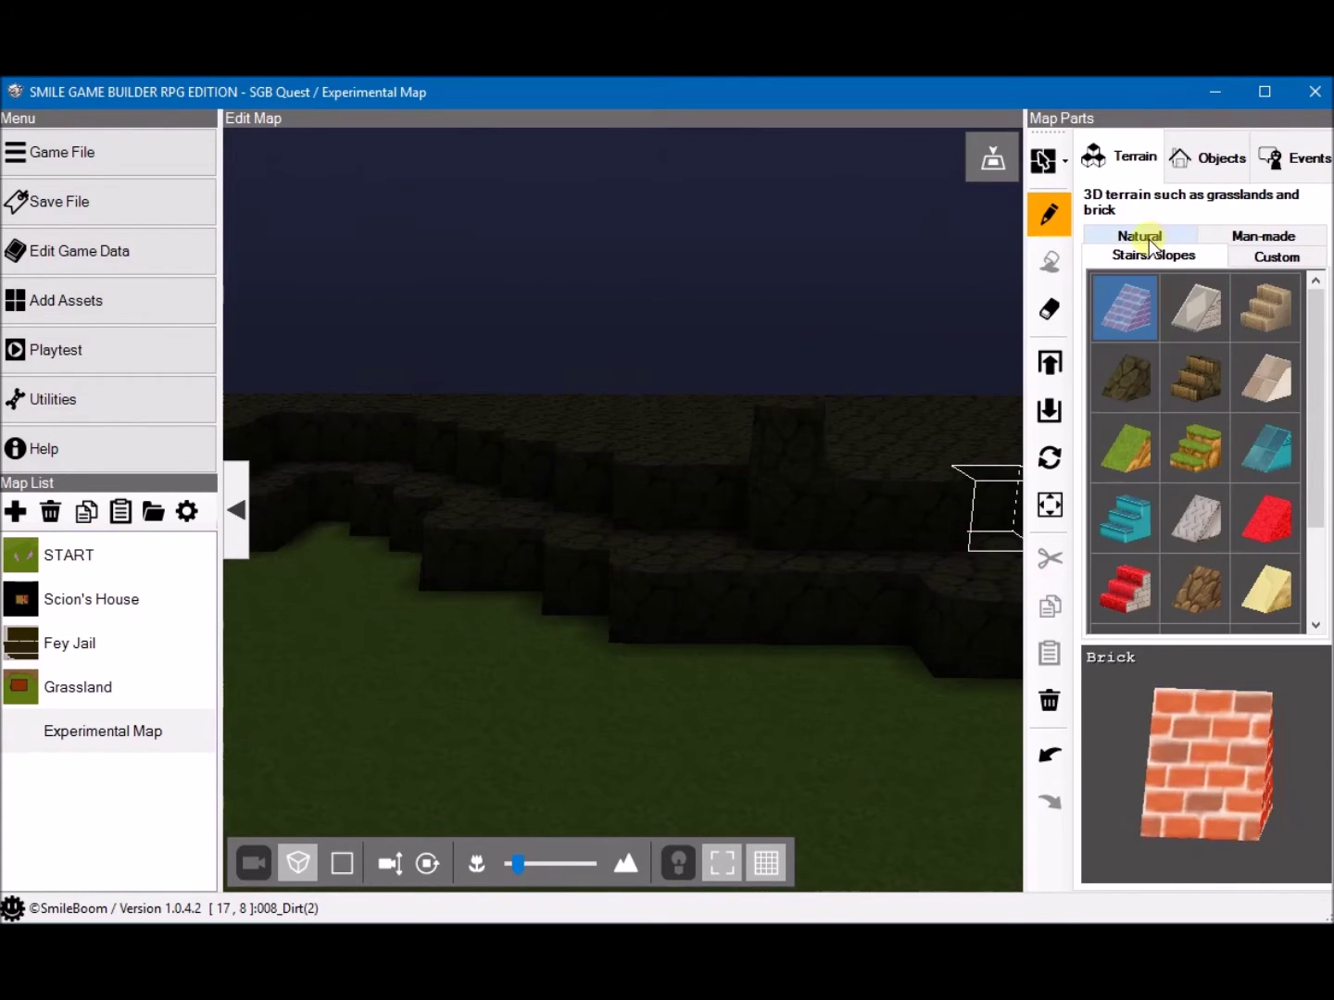
left_click(1125, 379)
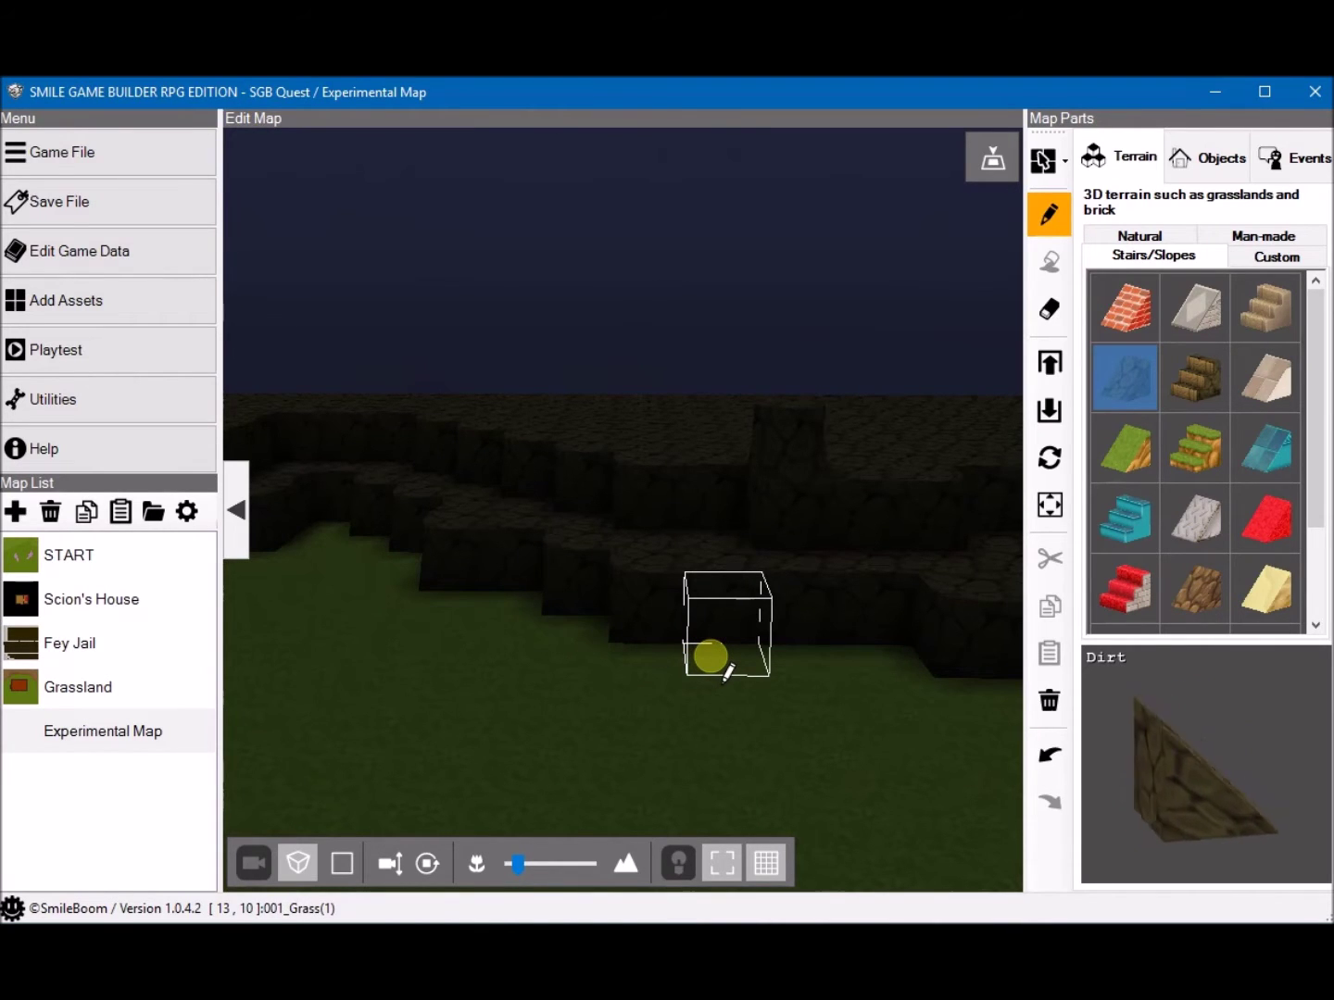
left_click(713, 660)
Step: Place a second Dirt slope on the lower ledge, leading up to the plateau
scroll(761, 768, "up", 3)
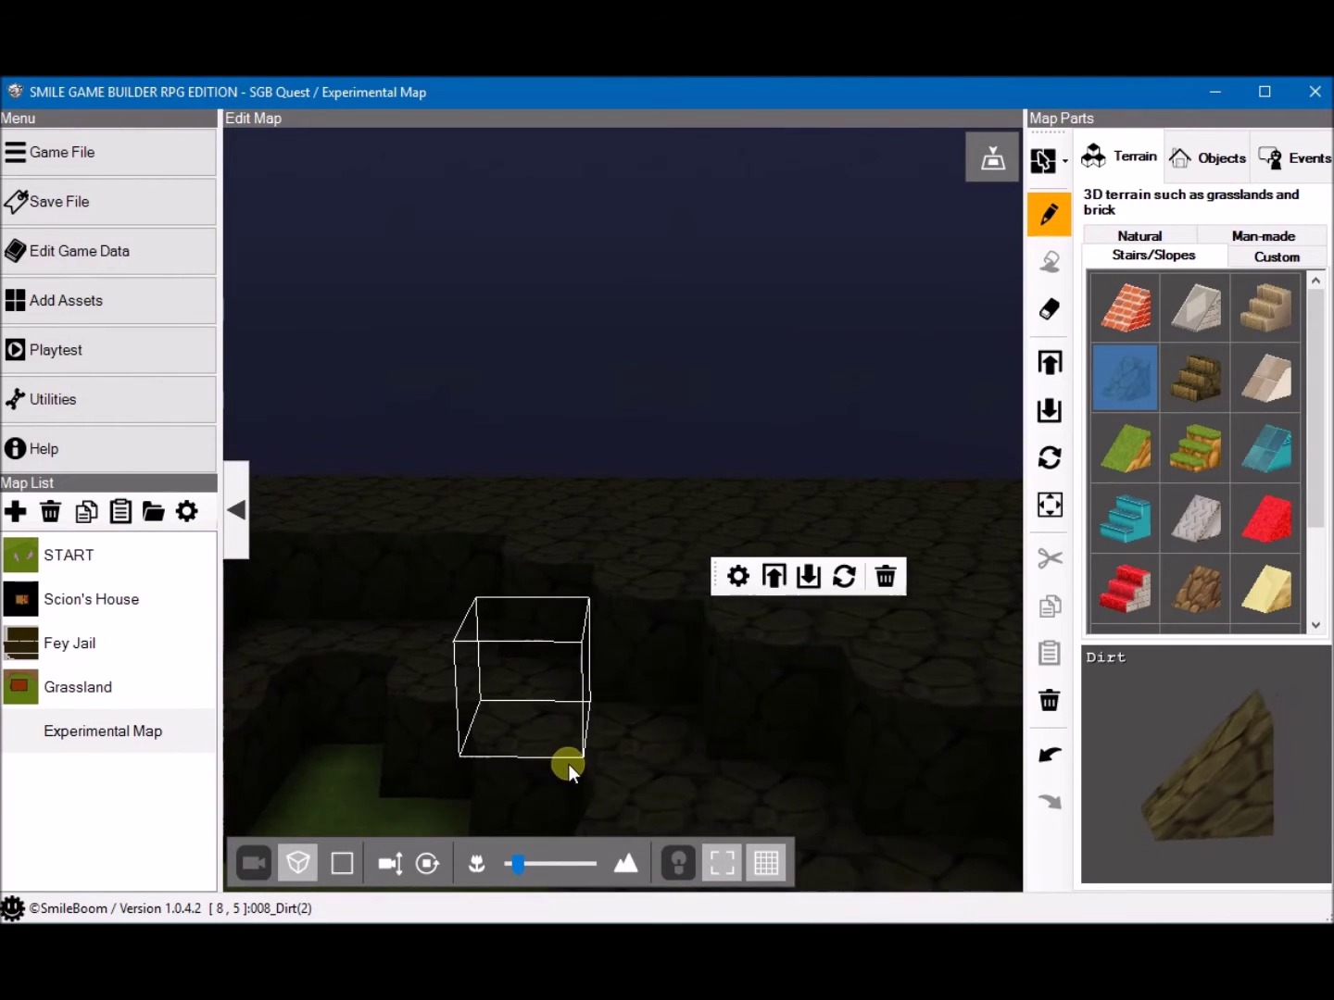
scroll(568, 764, "up", 2)
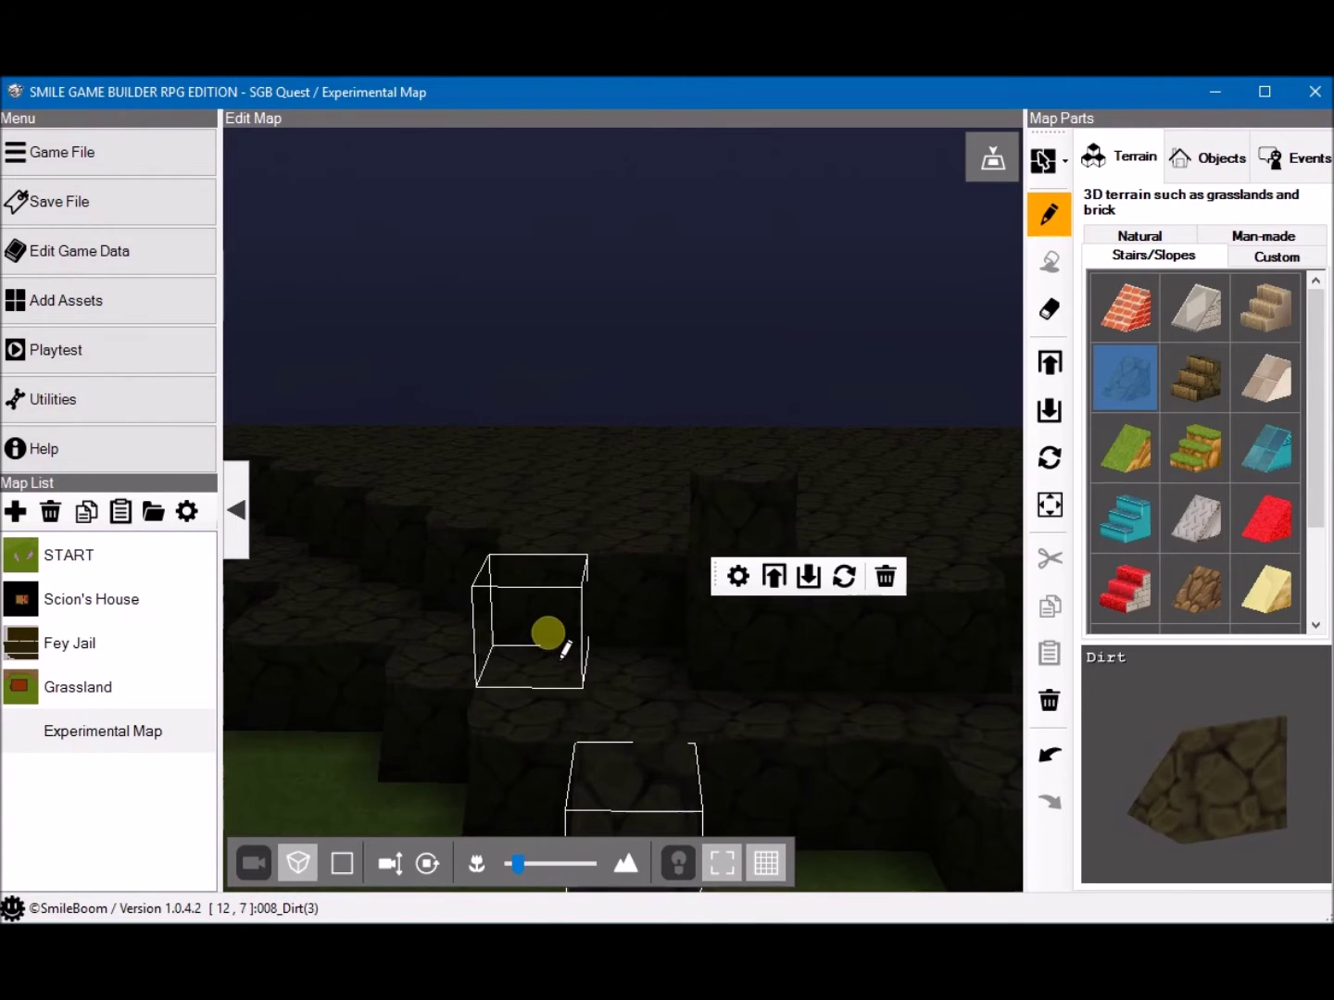
left_click(478, 634)
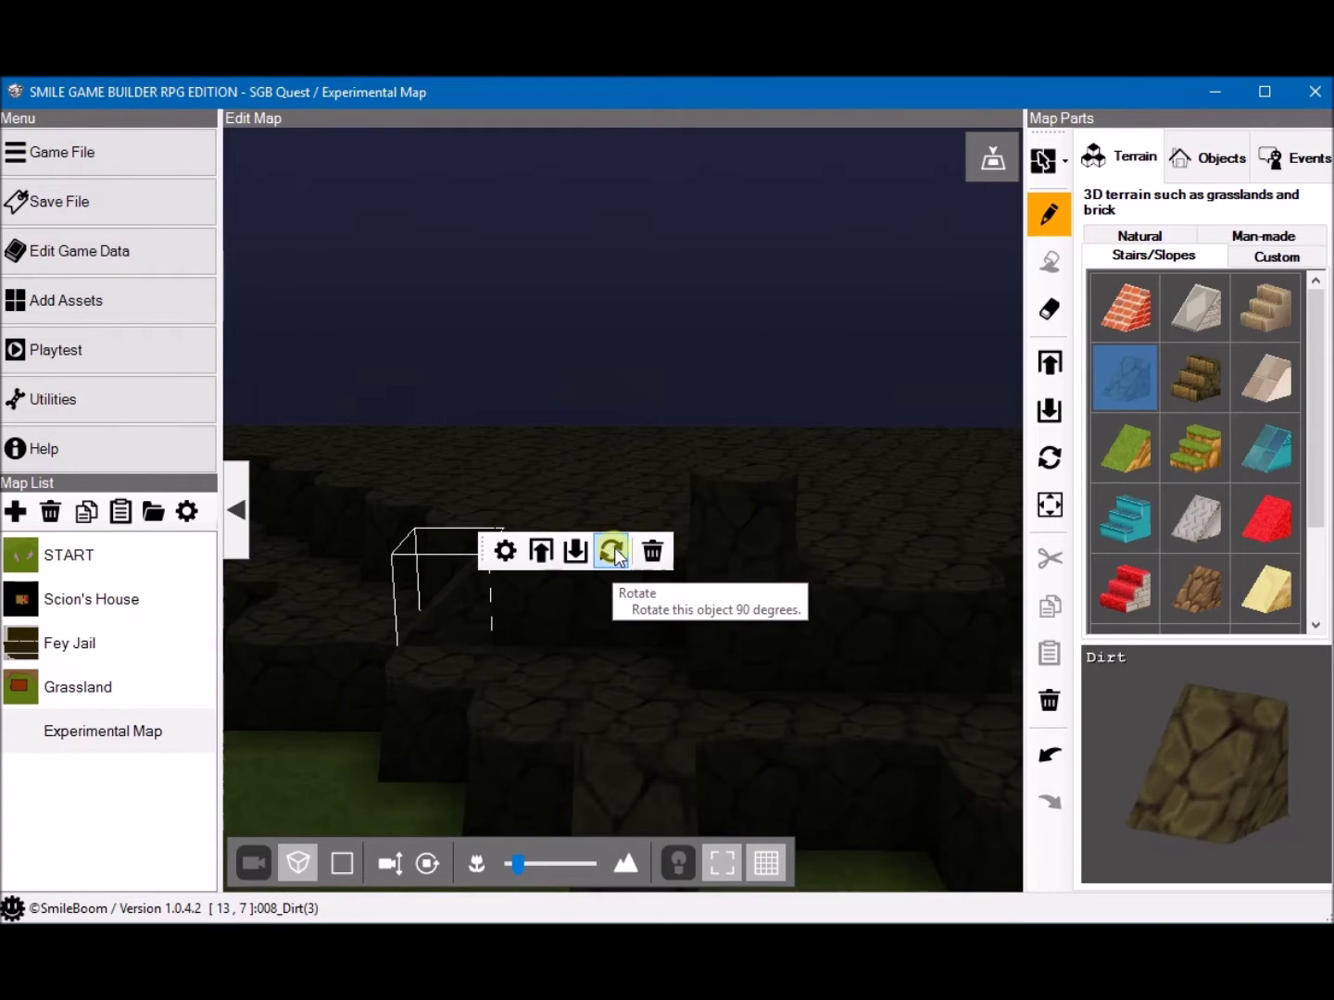
Step: Place the outdoor BeaconFire object on top of the raised dirt pillar at the plateau's edge
mouse_move(605, 649)
right_mouse_down()
mouse_move(608, 676)
mouse_move(626, 646)
mouse_move(618, 485)
mouse_move(630, 539)
mouse_move(676, 611)
mouse_move(719, 612)
mouse_move(714, 470)
right_mouse_up()
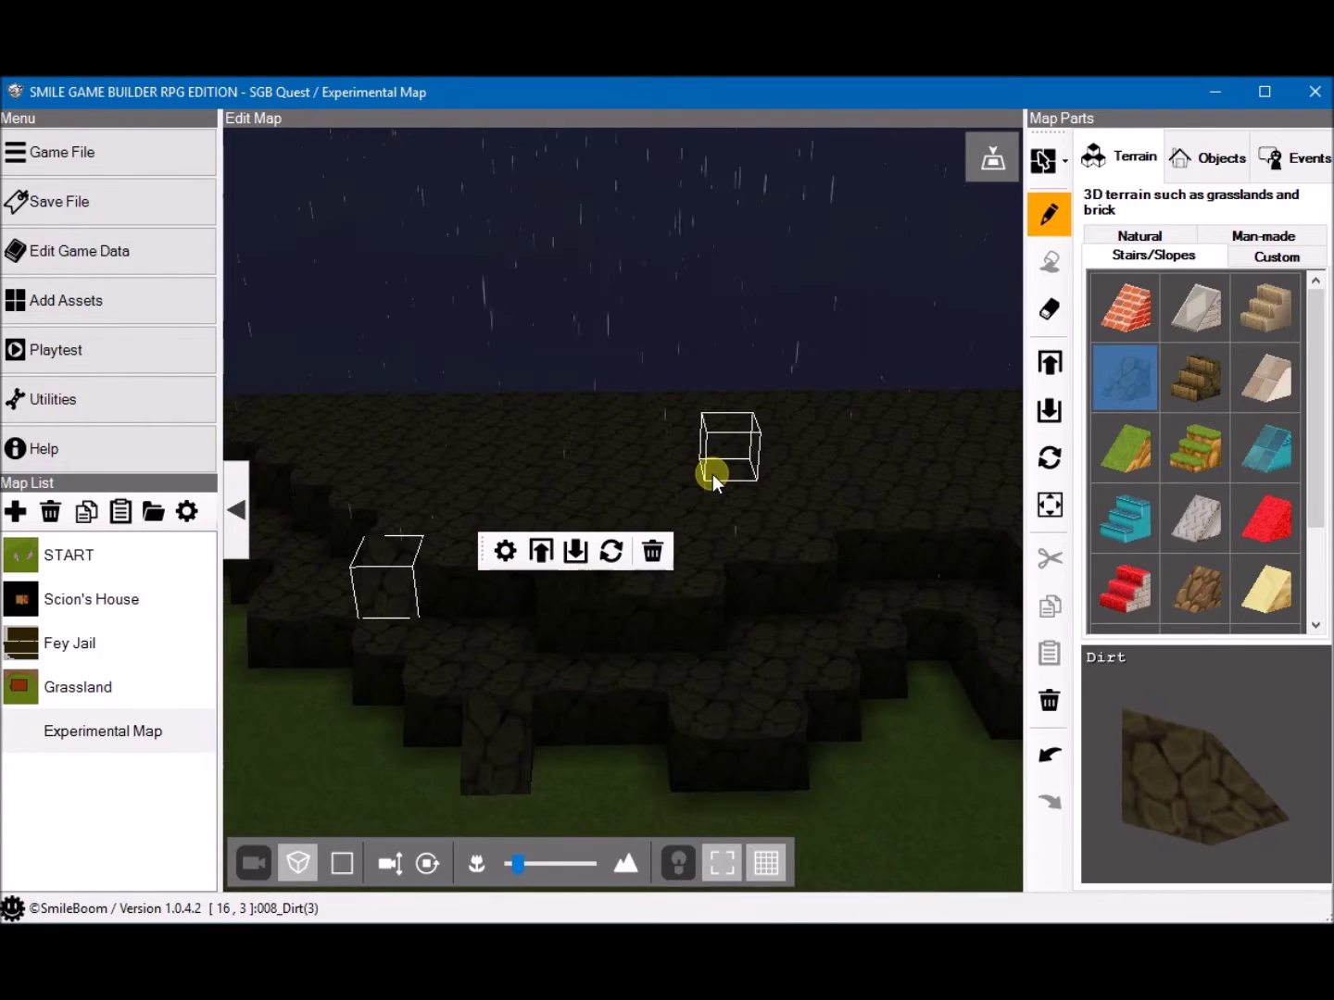
left_click(1167, 237)
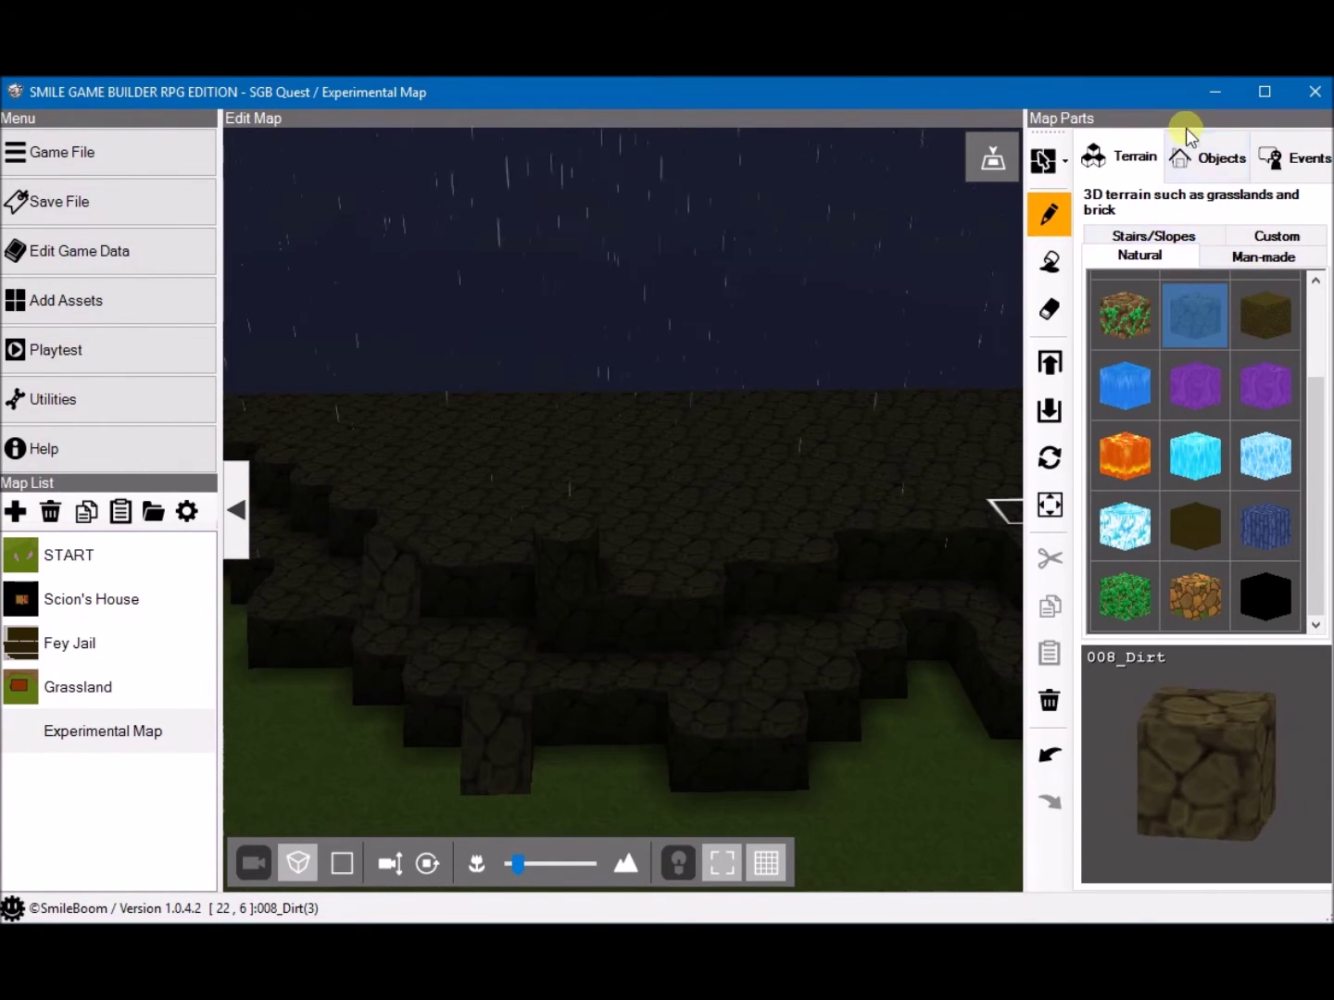
left_click(1188, 155)
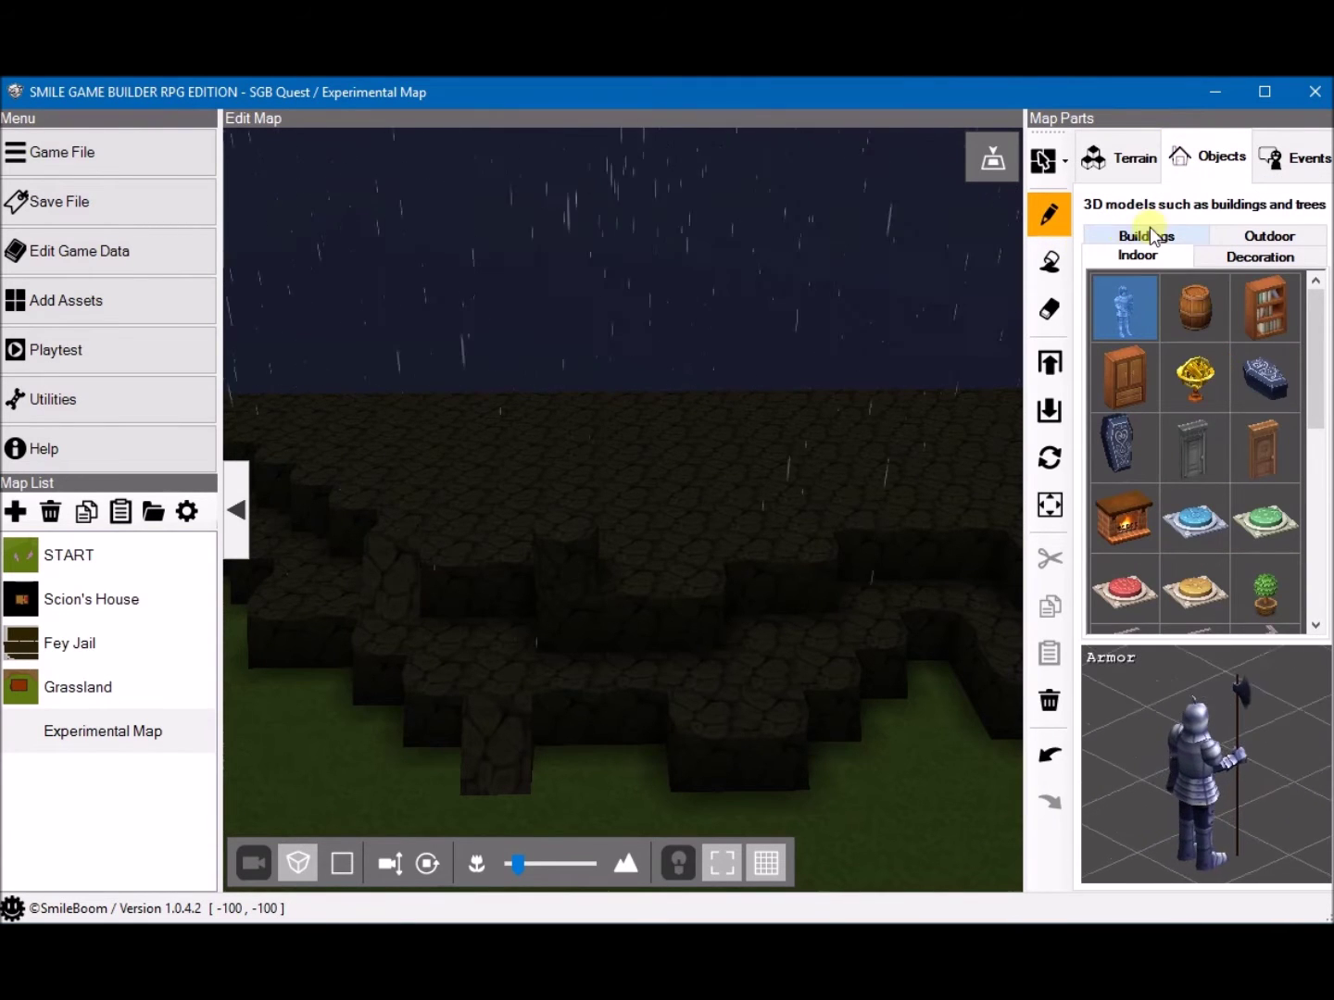
left_click(1271, 235)
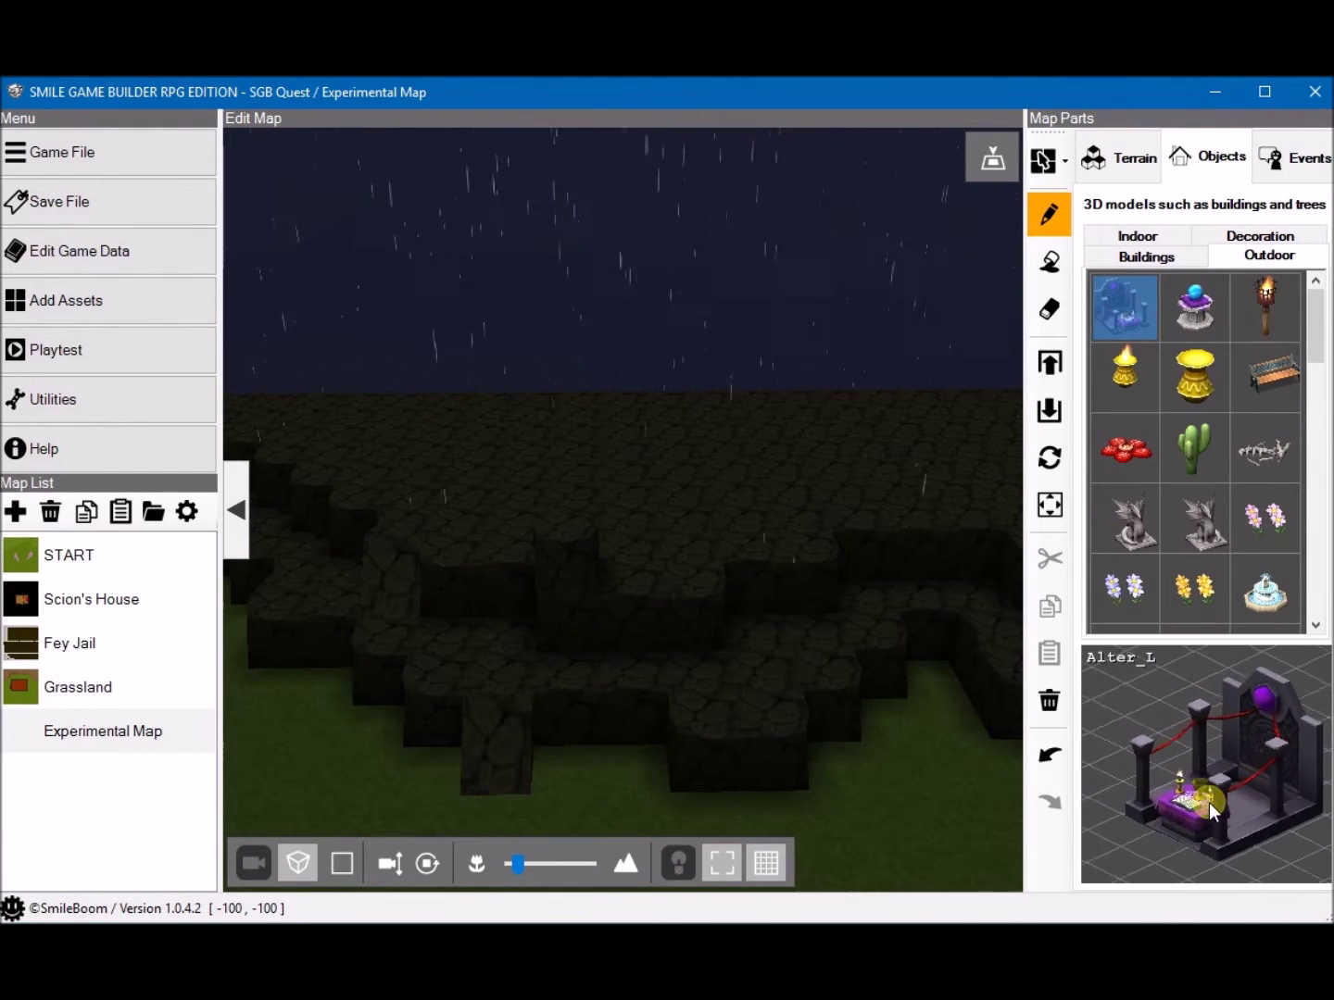
left_click(1266, 309)
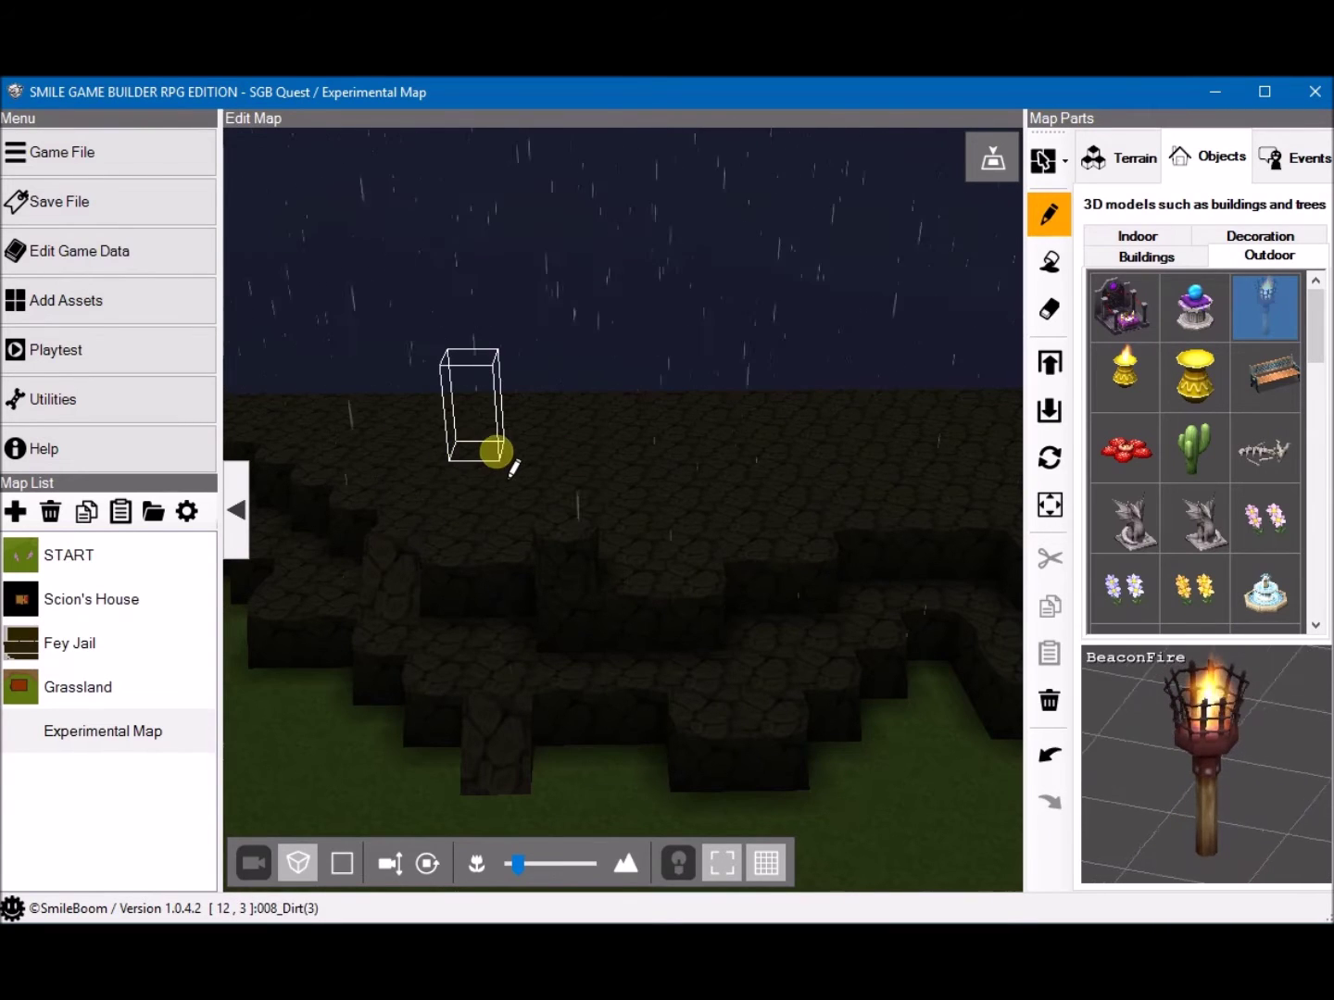
left_click(576, 535)
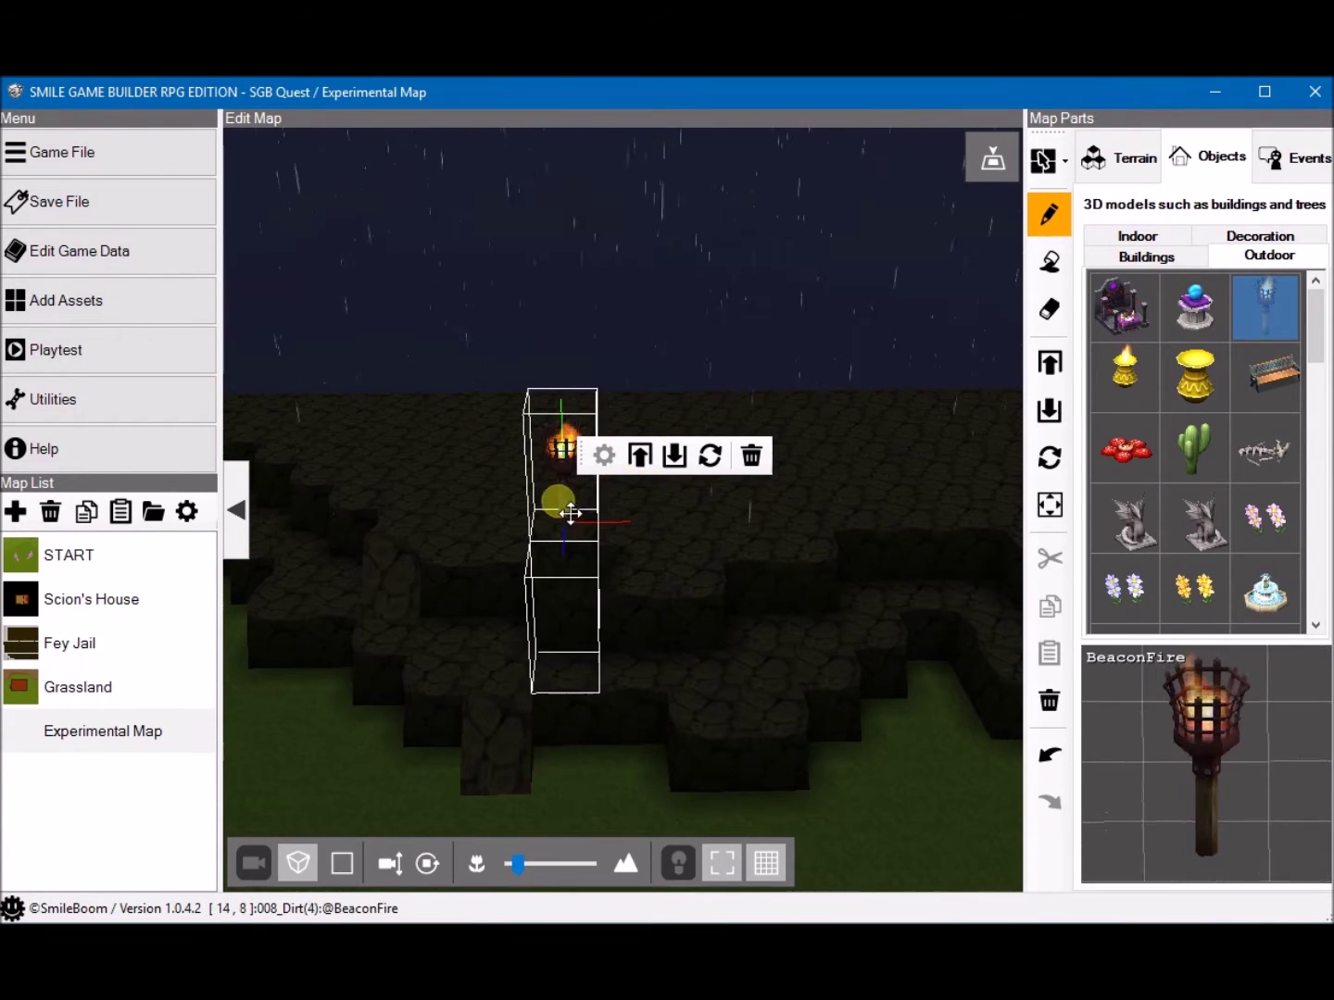
Step: Move the BeaconFire from the pillar back onto the plateau and place a second one a few tiles beside it
left_click_drag(559, 505, 429, 414)
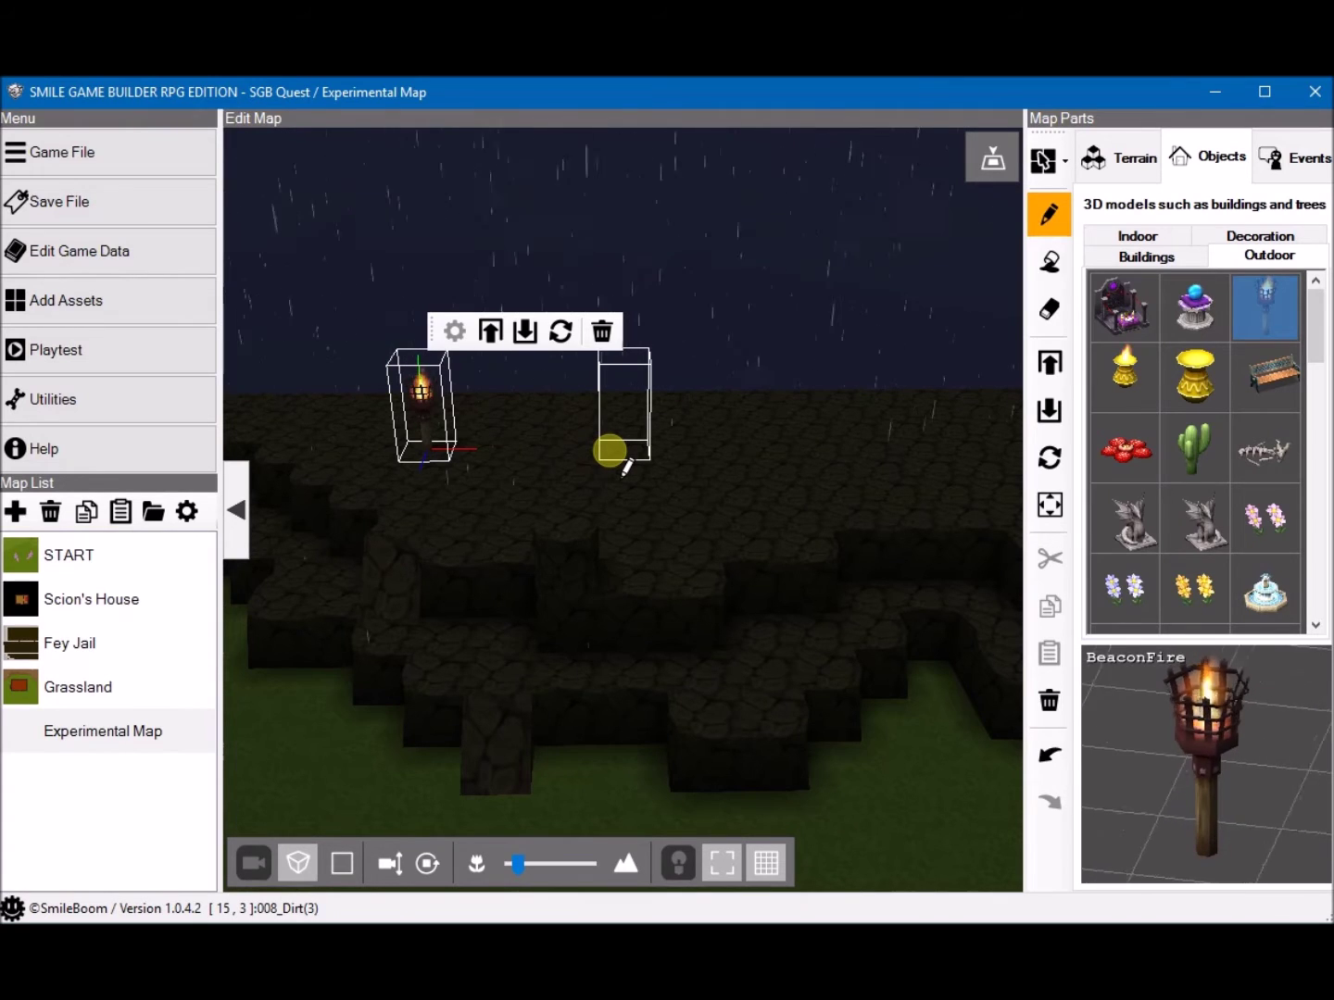
left_click(612, 453)
Step: Try adding a third BeaconFire directly in front of the first one and remove it again, twice
right_click_drag(432, 485, 455, 569)
left_click(447, 563)
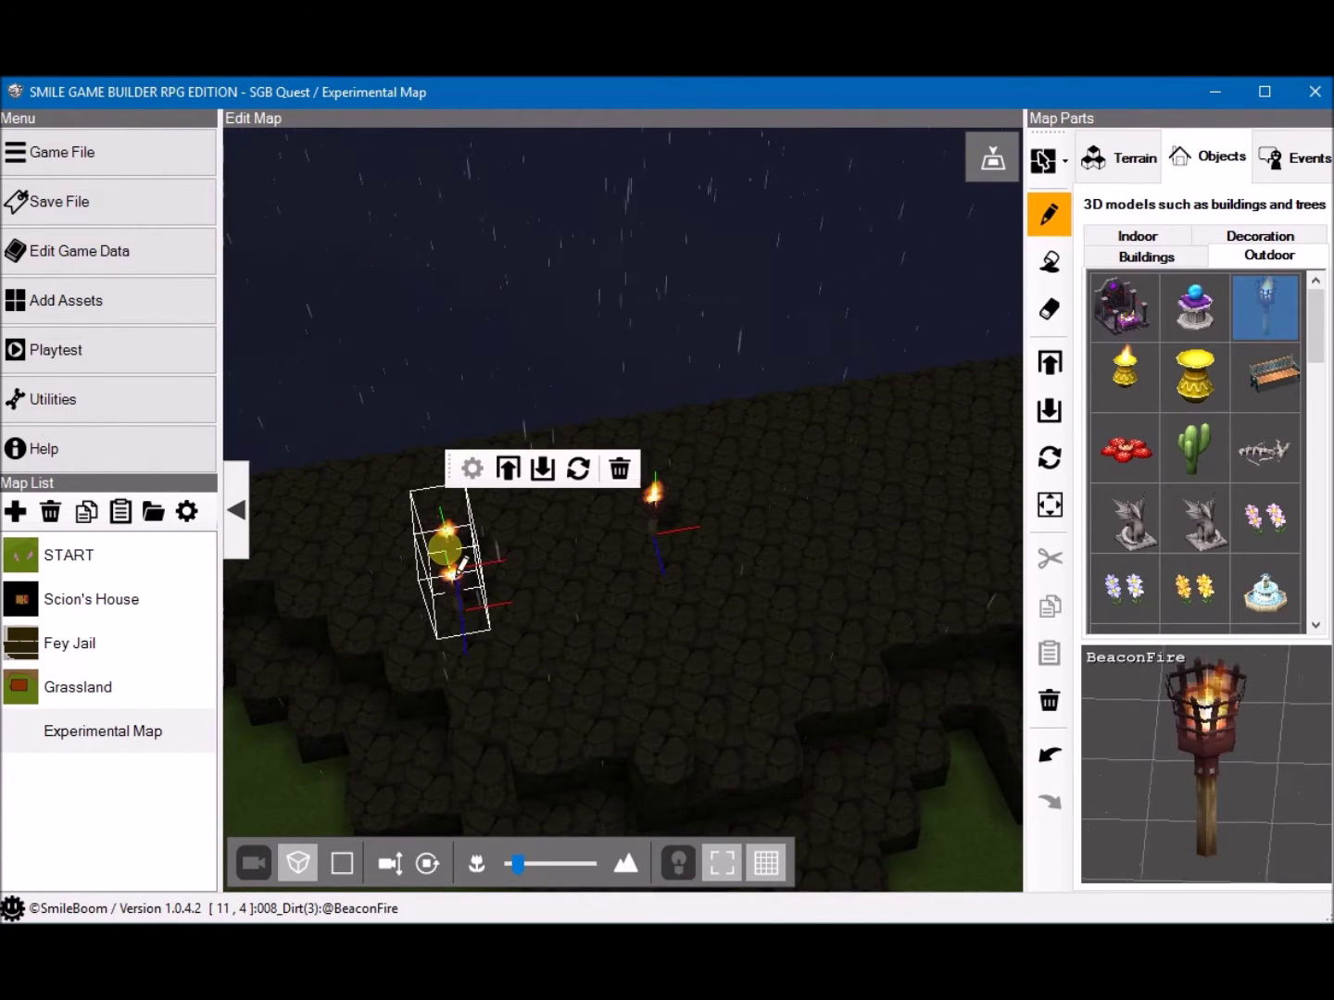
left_click(621, 474)
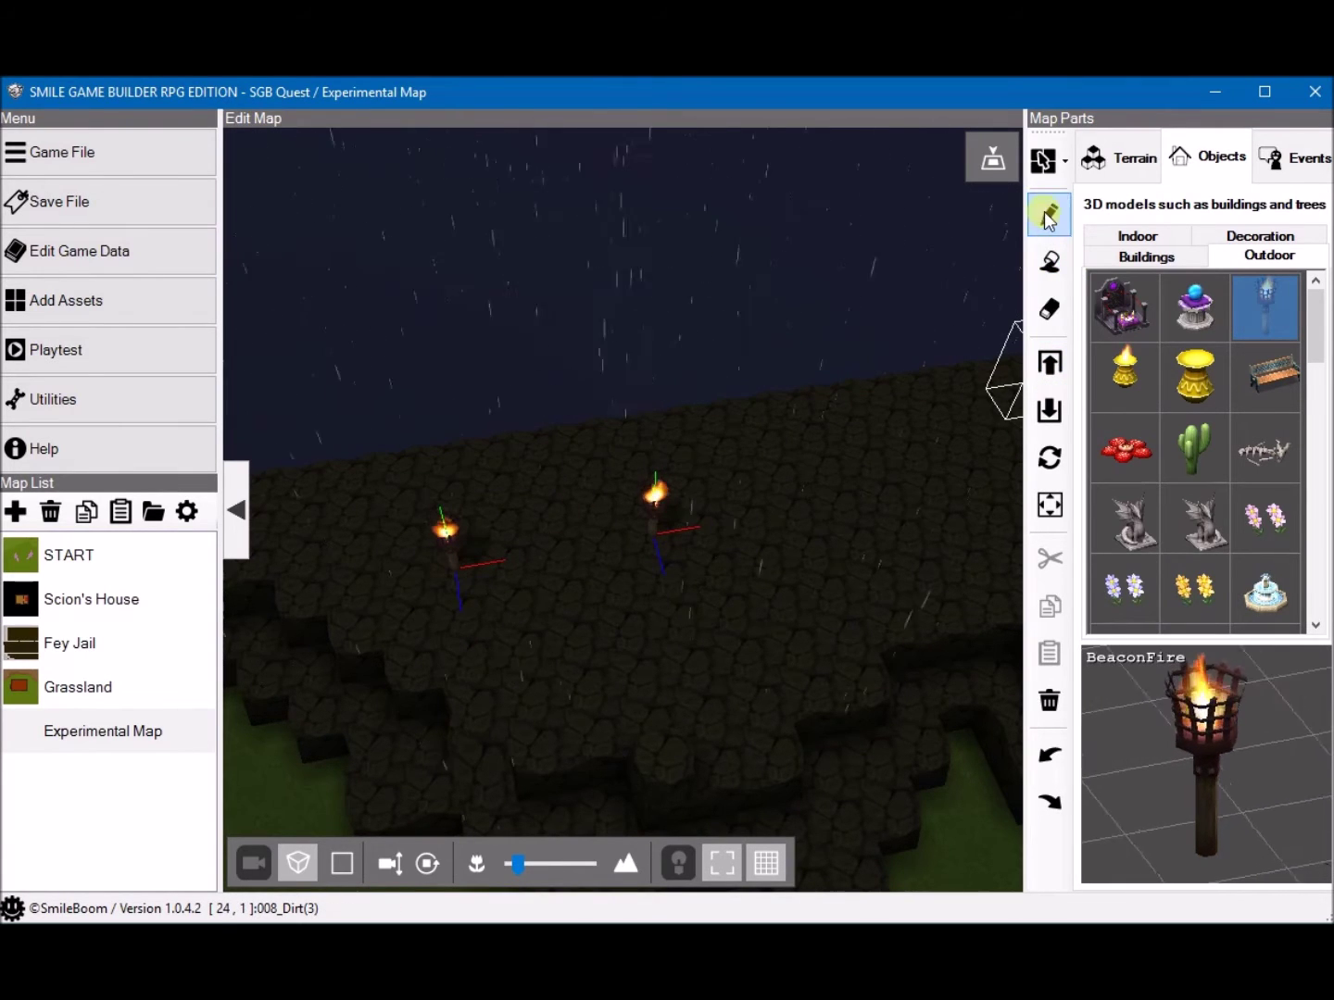
left_click(480, 594)
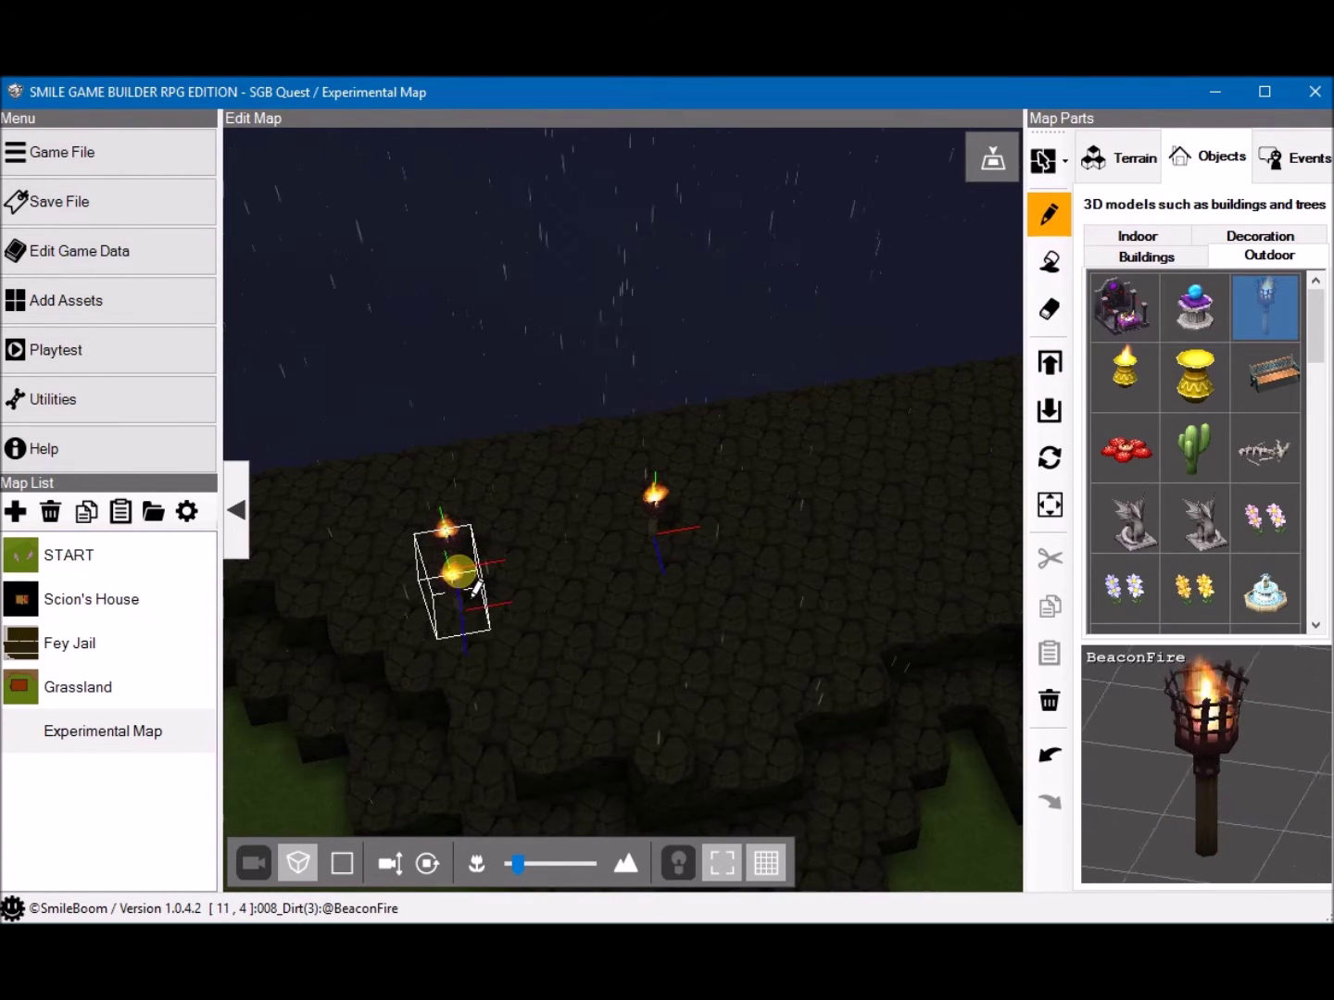
left_click(474, 583)
left_click(630, 489)
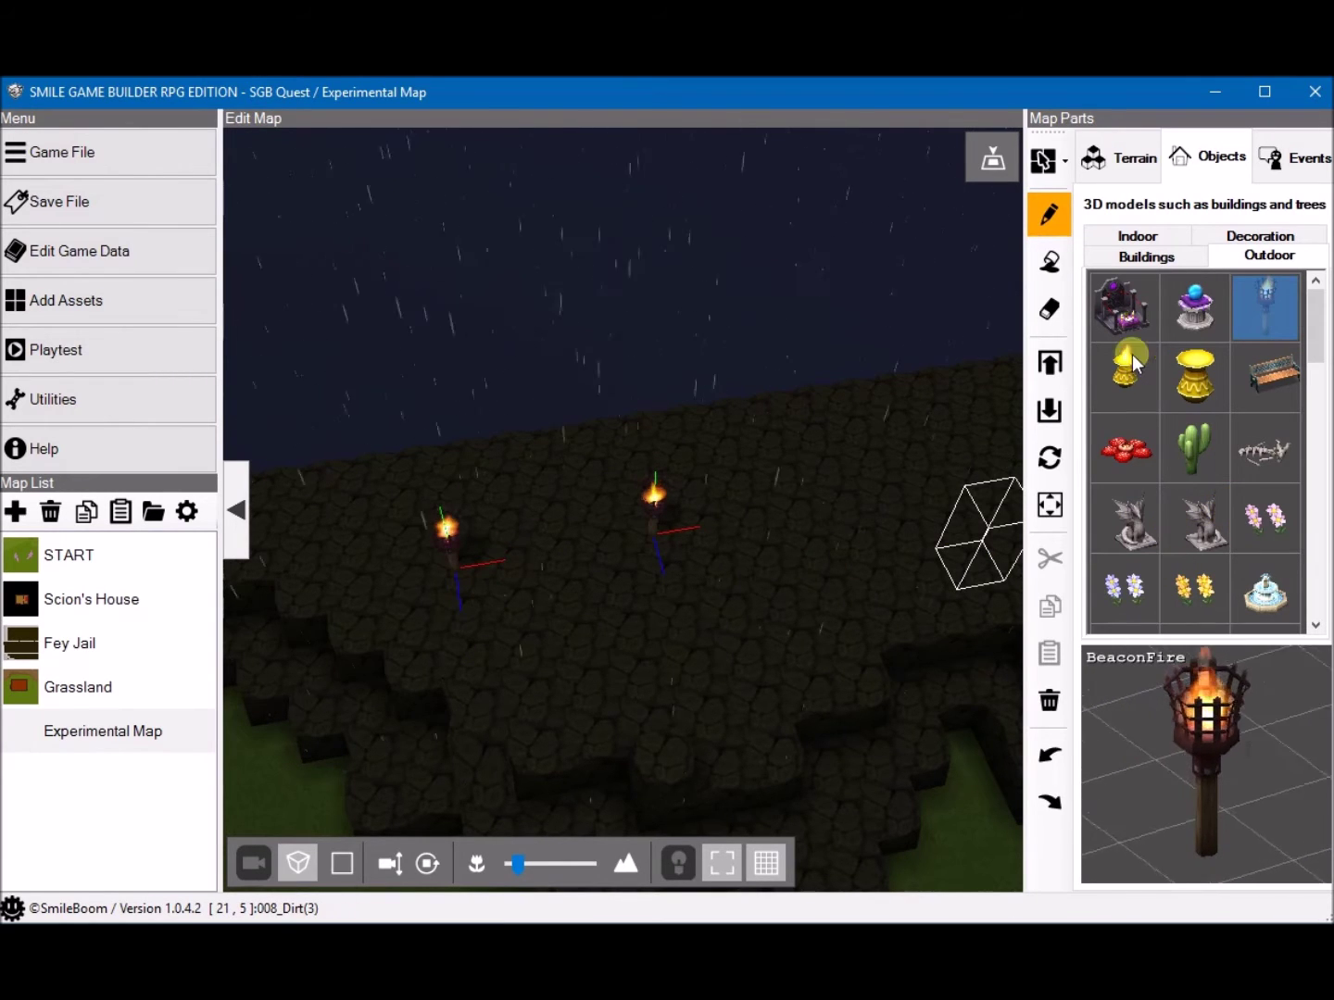
Step: Place the outdoor Alter_L object on the plateau, just behind and between the two BeaconFires
left_click(1121, 307)
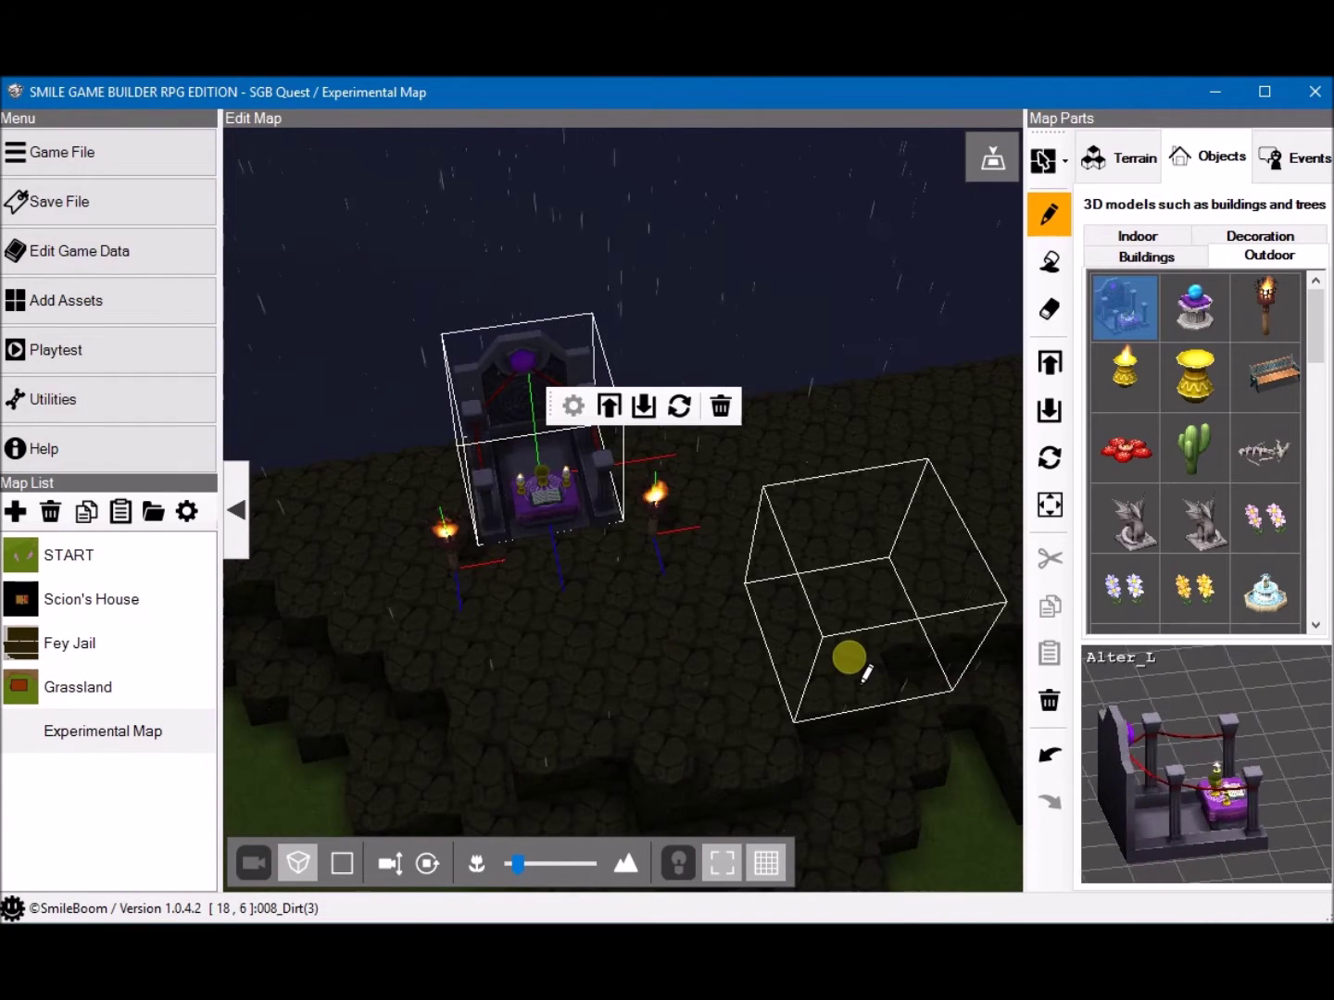
key("d")
key("s")
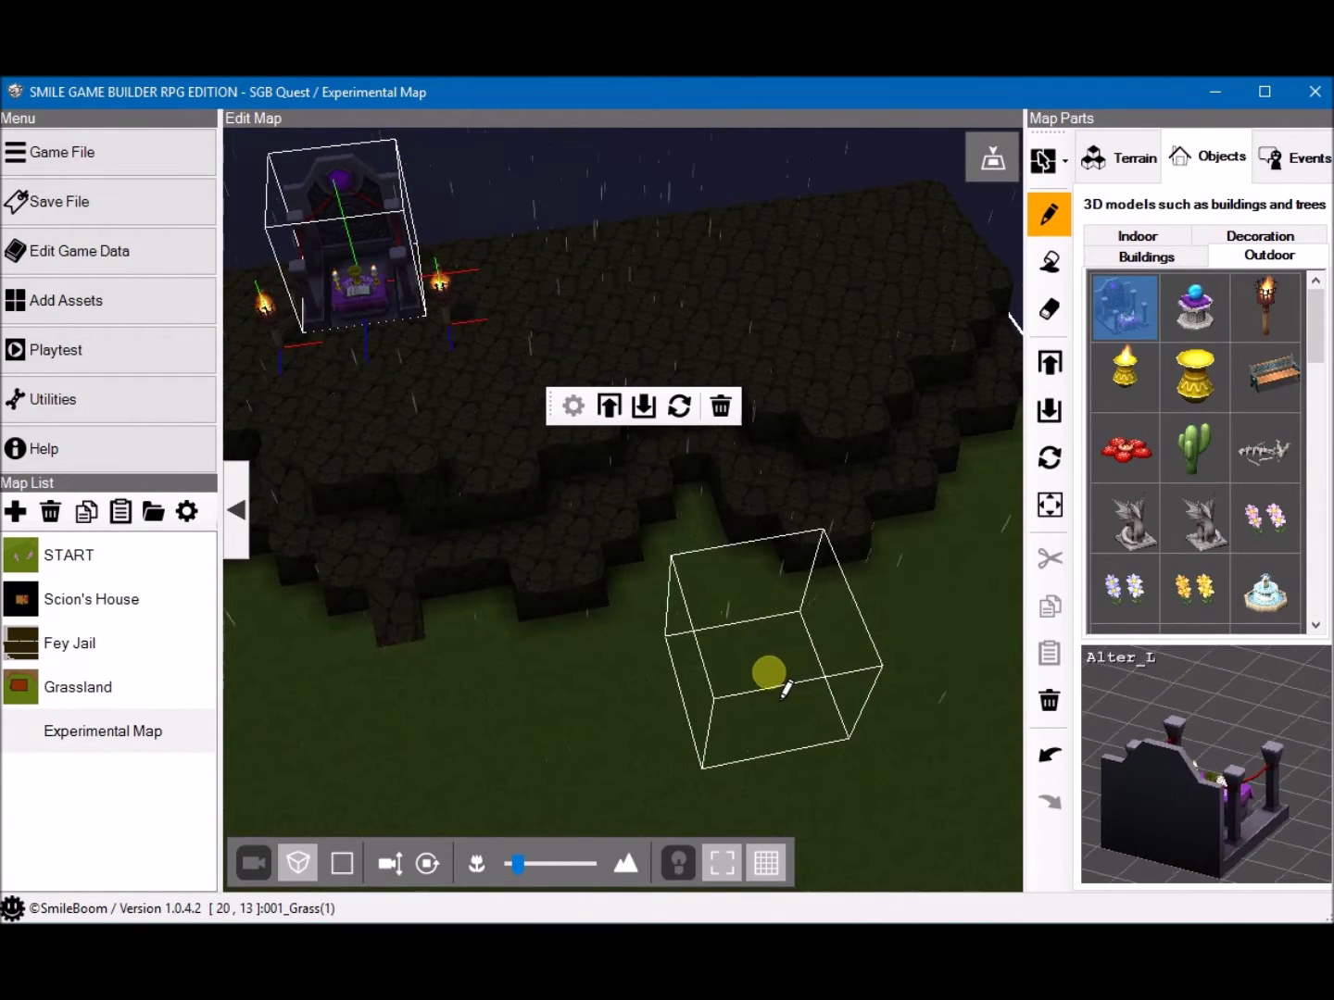
right_click_drag(763, 676, 714, 602)
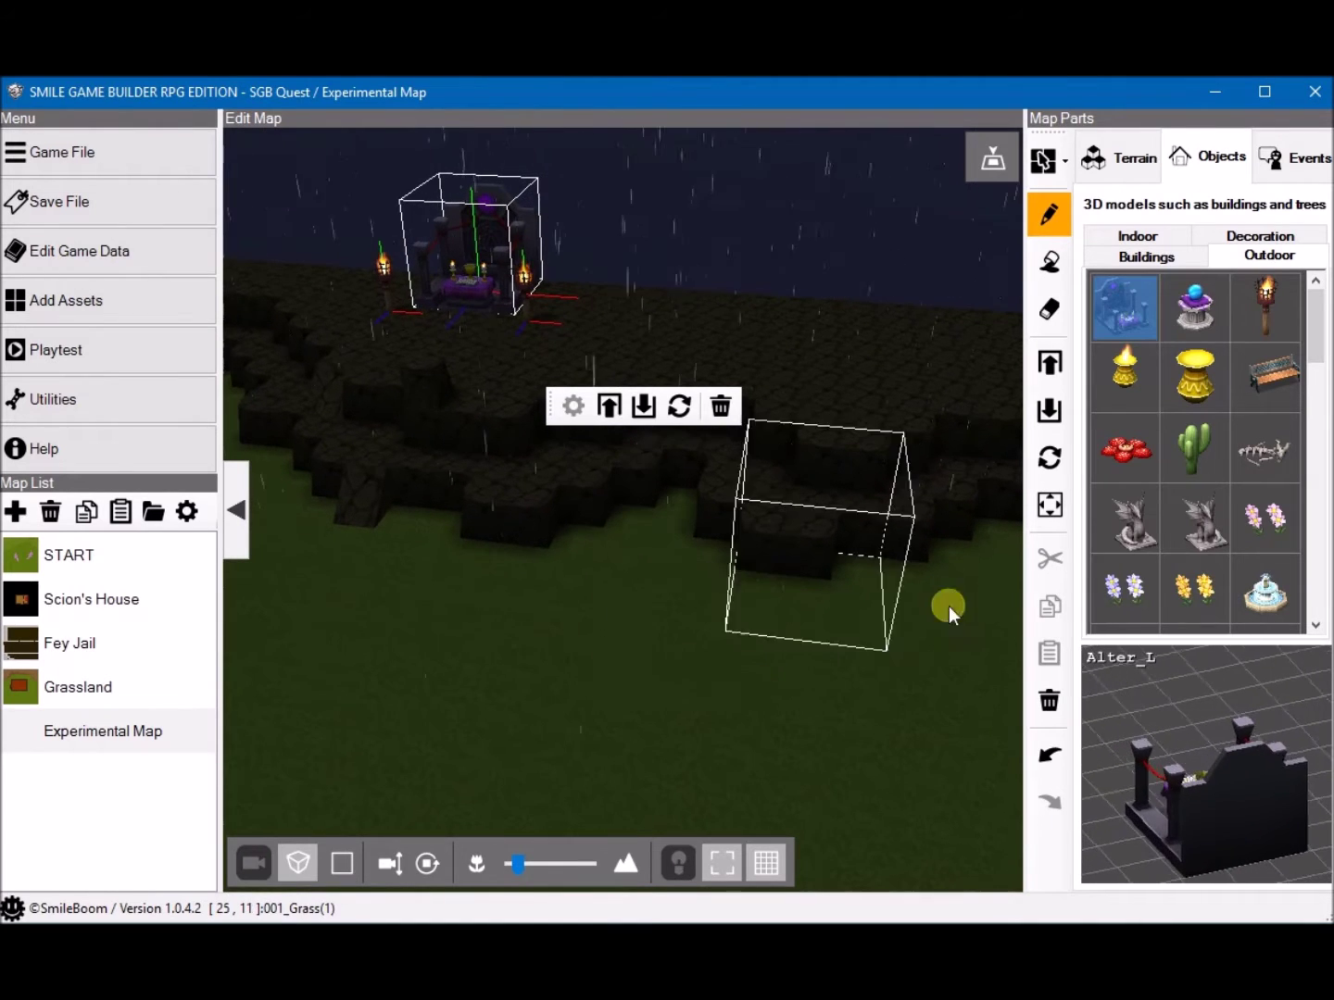
Step: Place the outdoor DragonBone object on the plateau beside the altar, undo it, and place it again a few tiles farther away
left_click(1190, 445)
left_click(1270, 450)
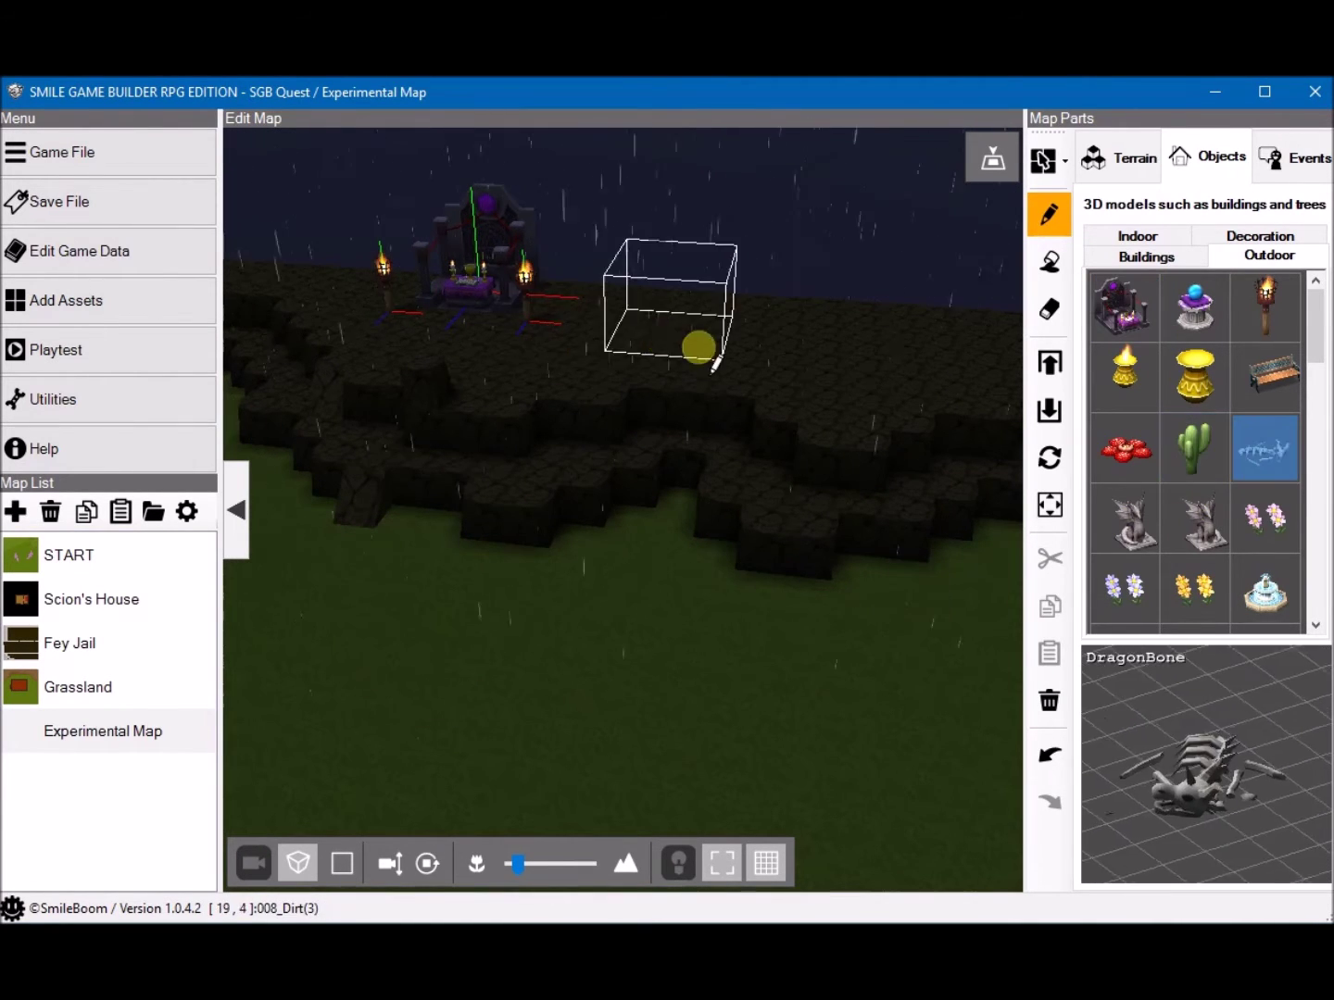
left_click(723, 332)
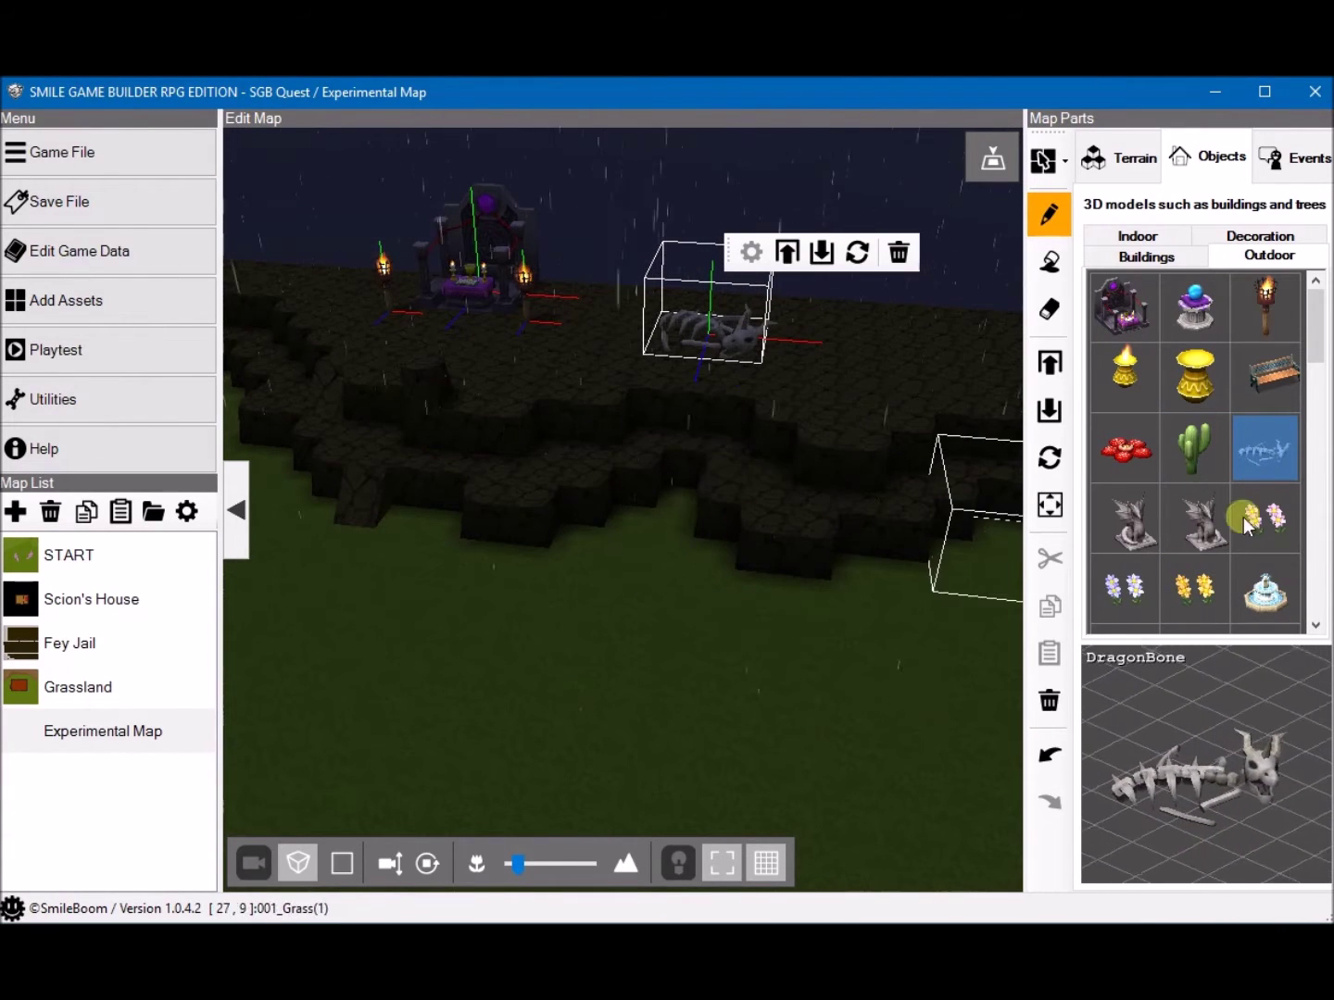
key("ctrl+z")
left_click(864, 345)
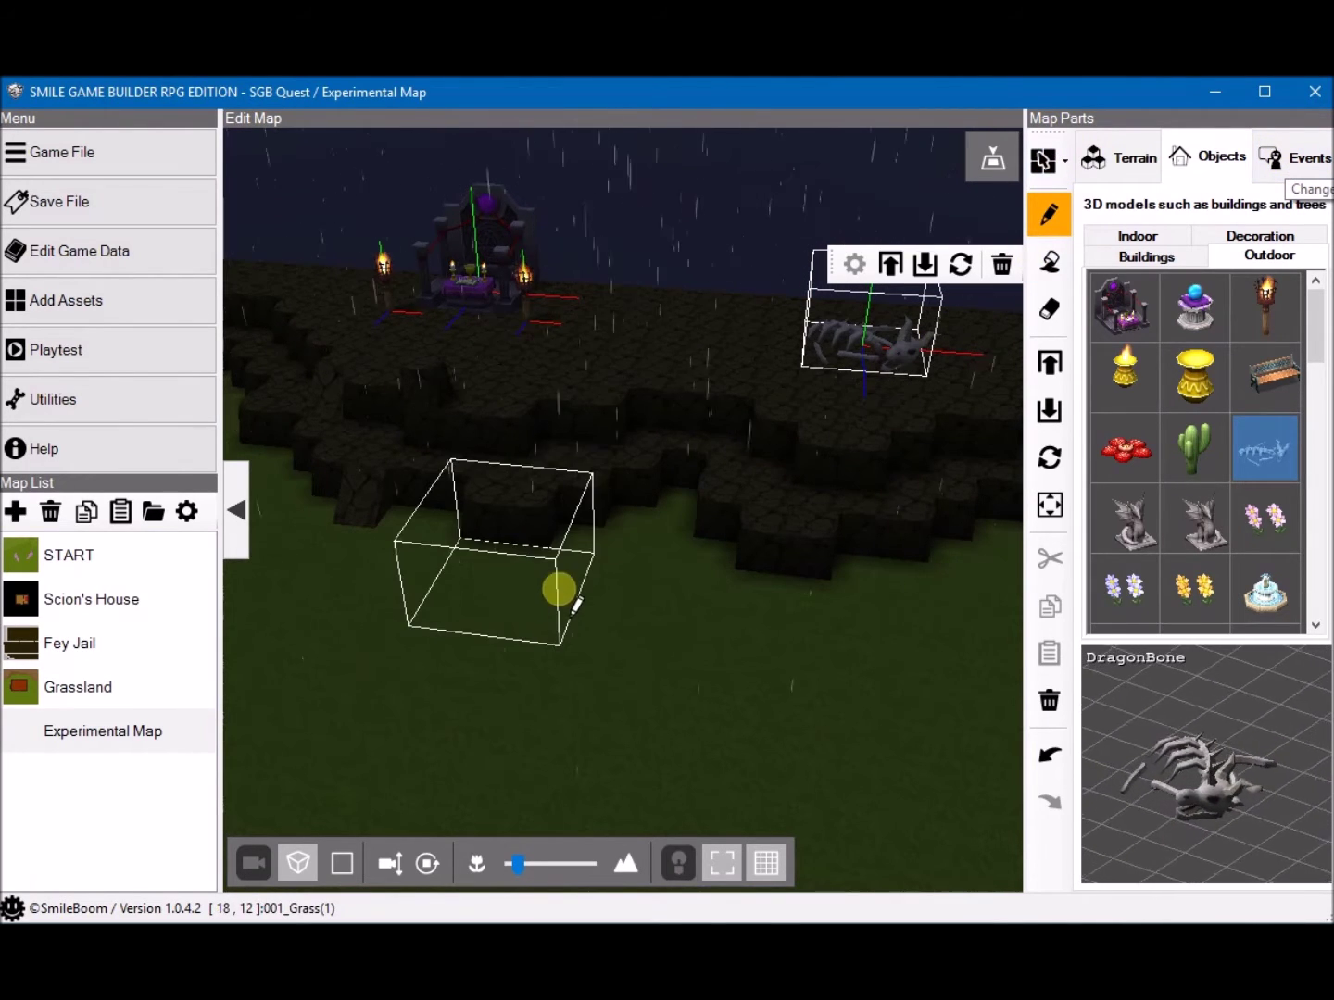
Step: Browse the Natural, Man-made and Custom terrain blocks and choose the Natural block 010_Sea for painting
right_click_drag(627, 593, 679, 512)
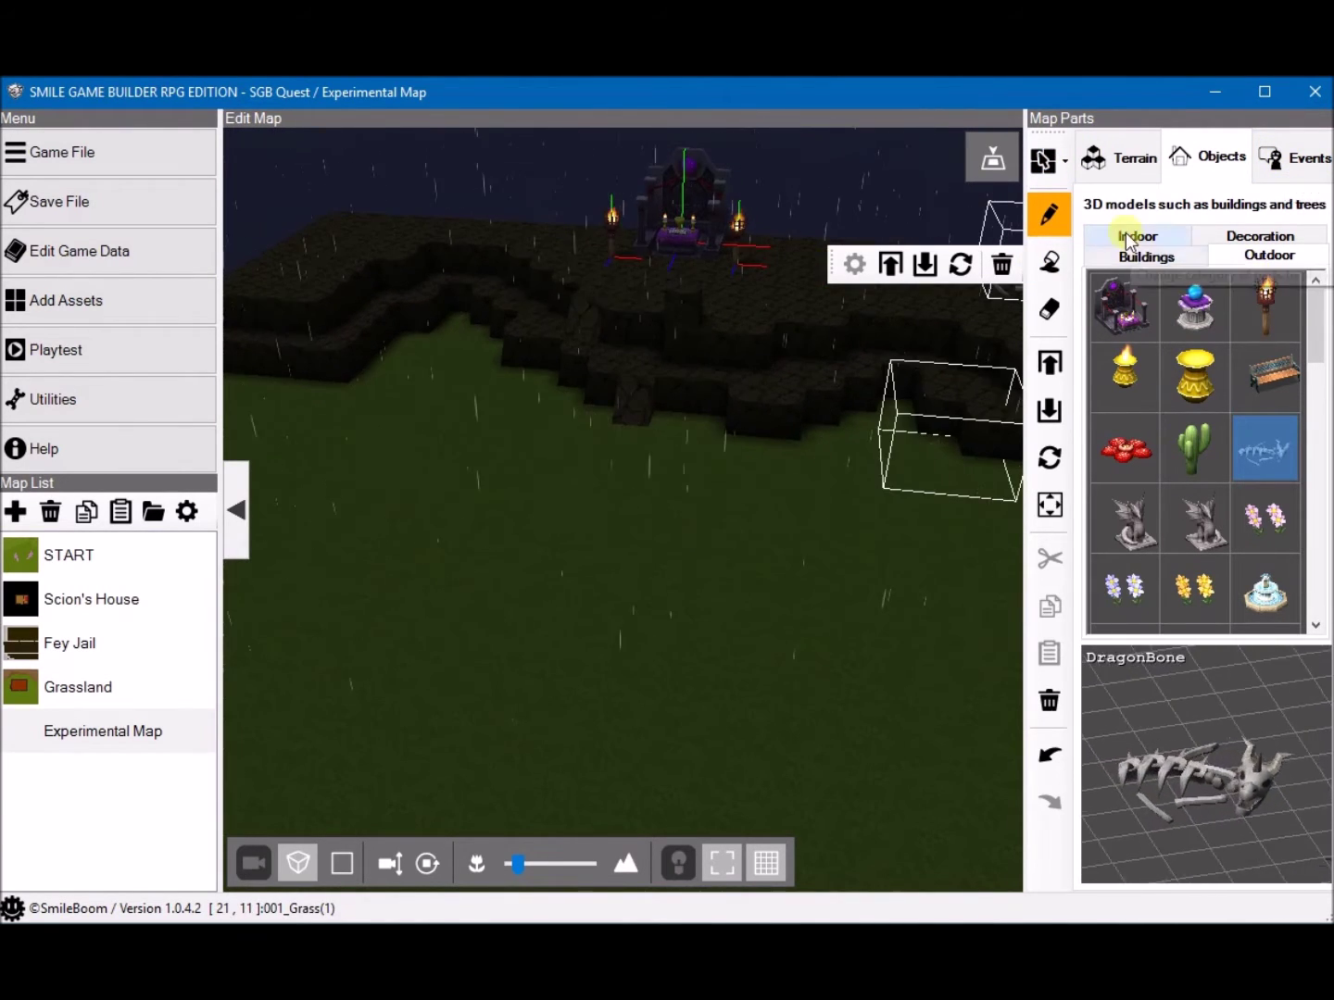
left_click(1125, 163)
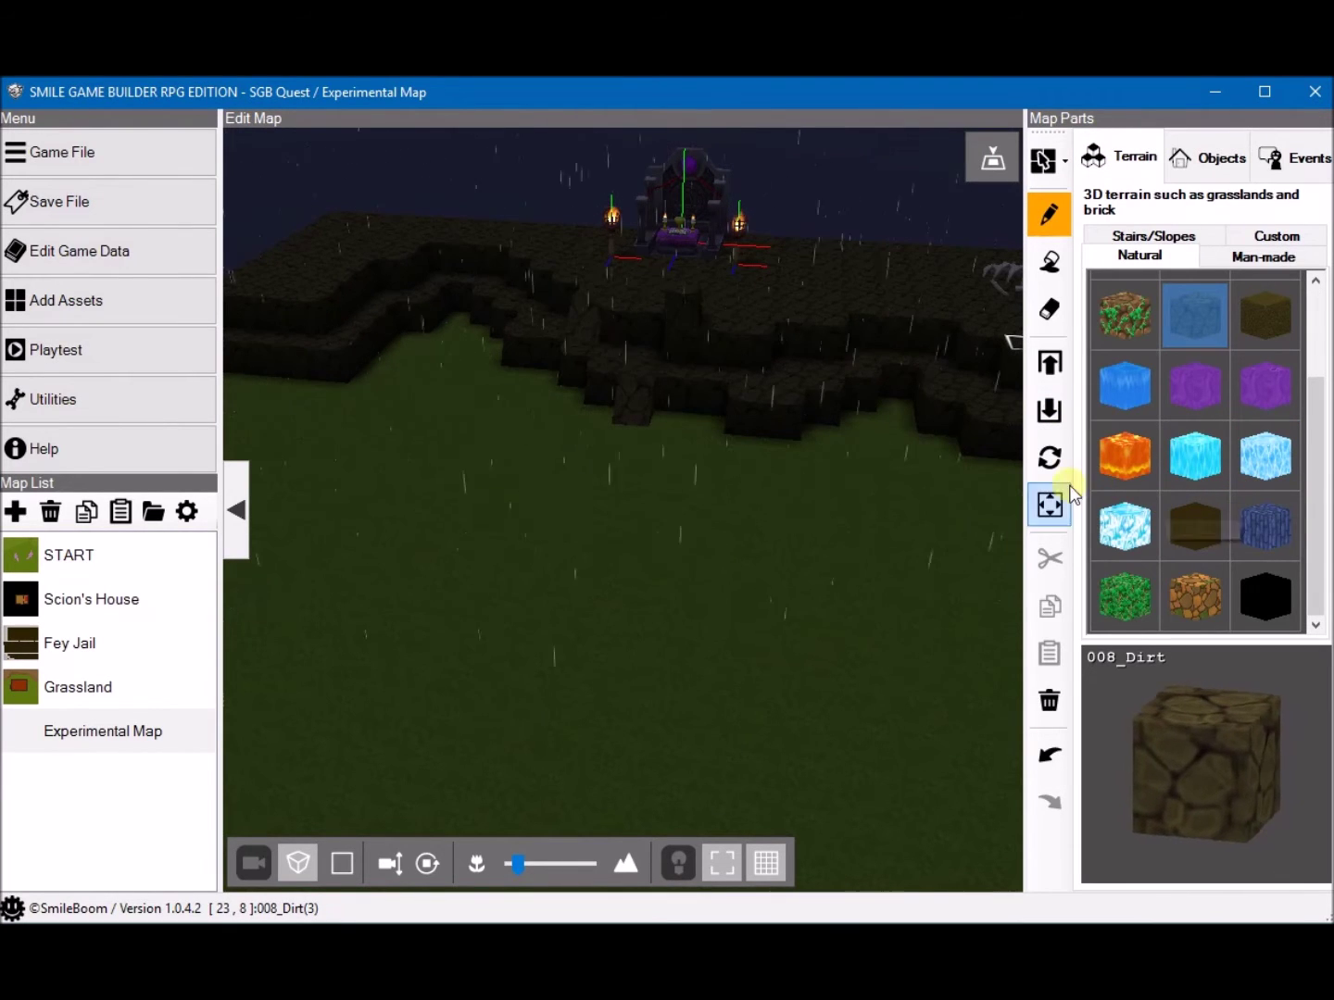
left_click(1262, 257)
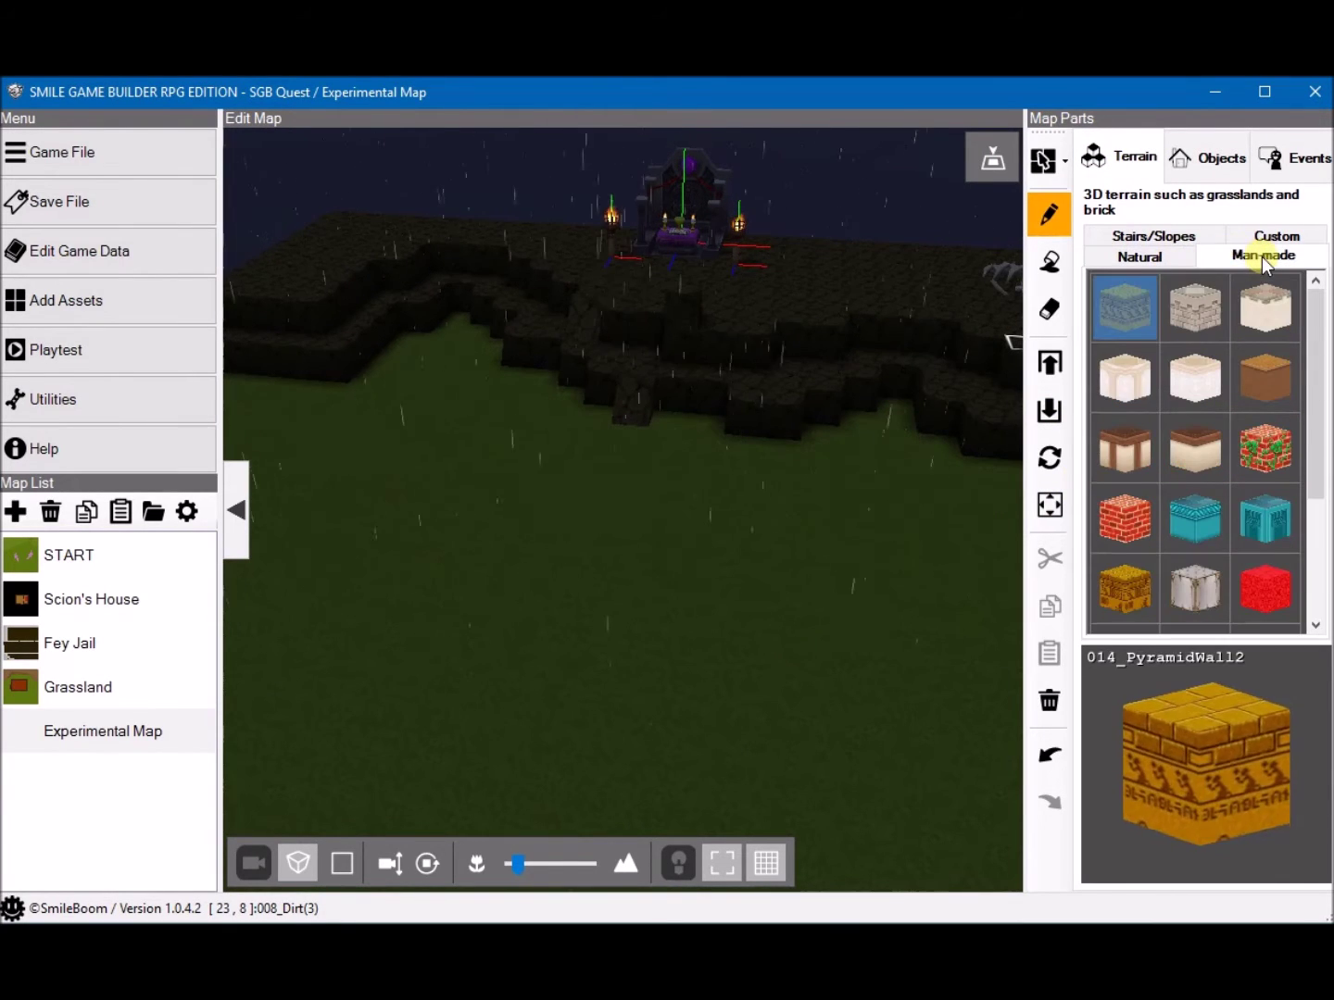
left_click(1141, 258)
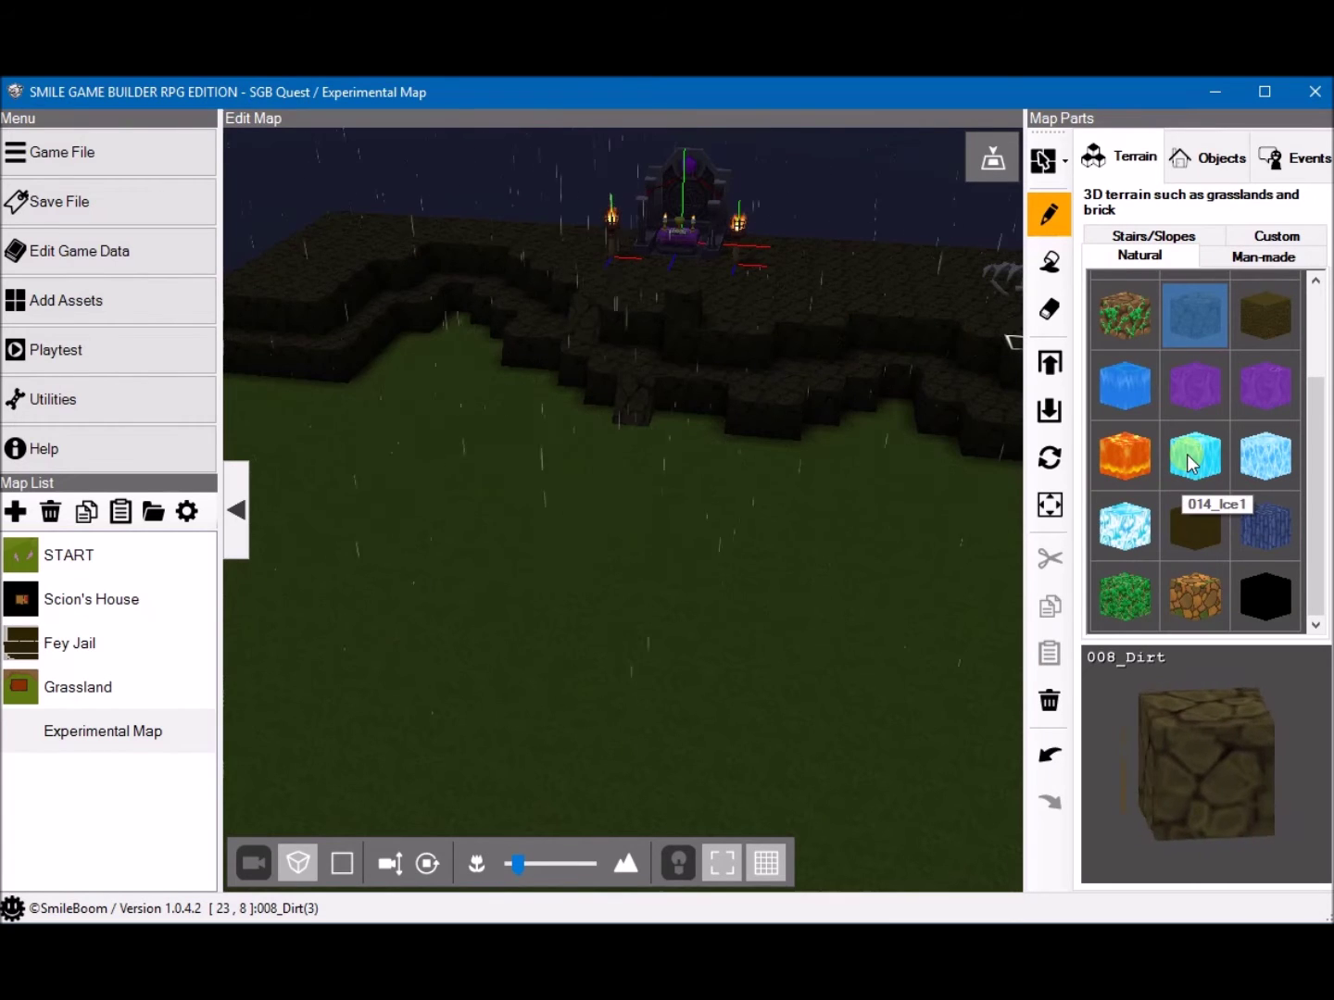
left_click(1130, 383)
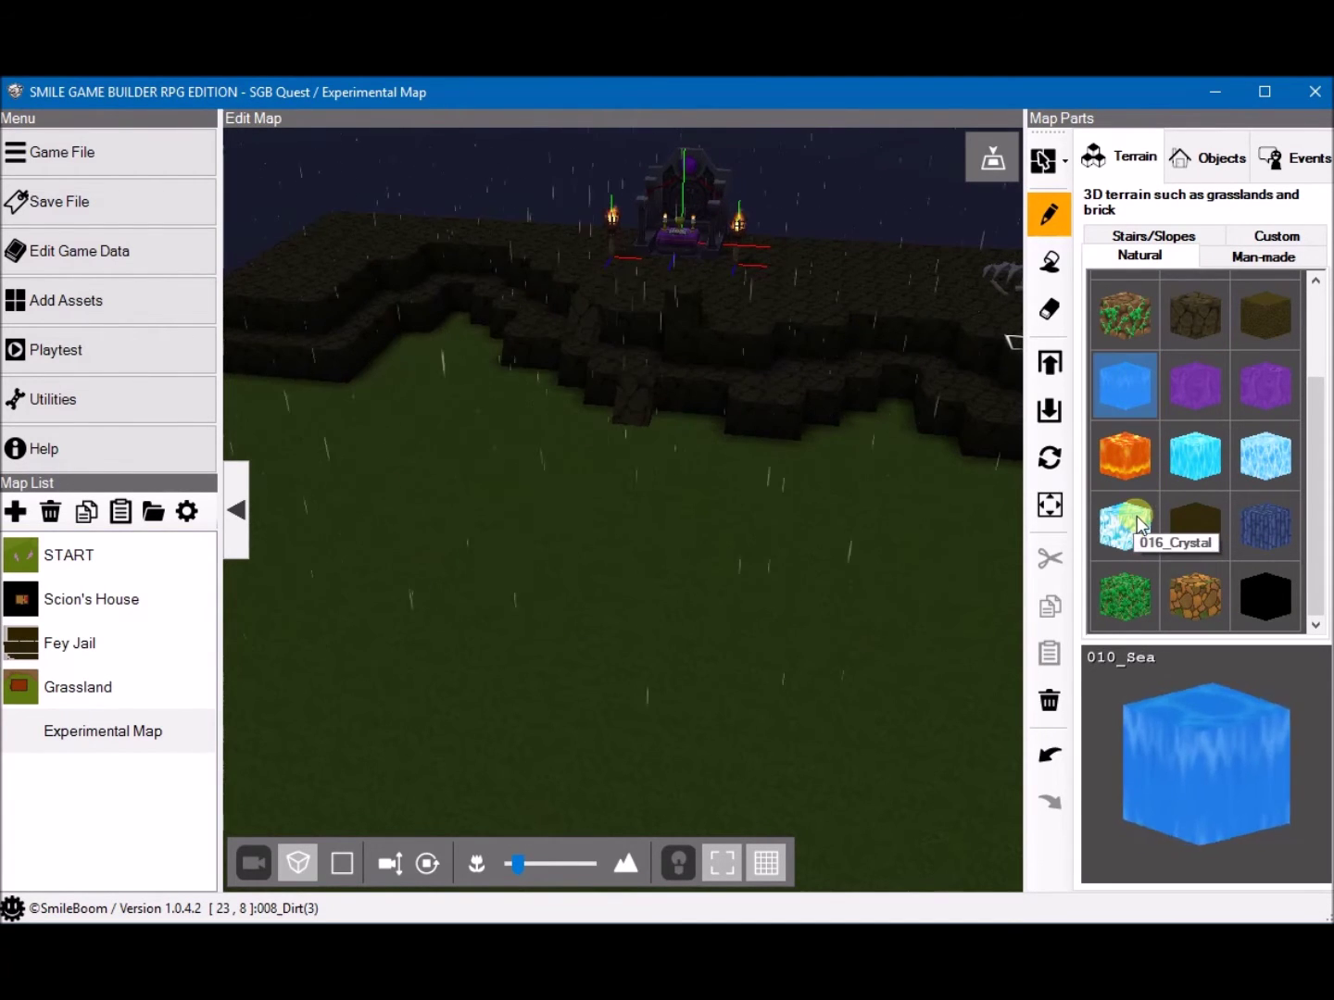
scroll(1139, 523, "up", 2)
scroll(1125, 454, "down", 2)
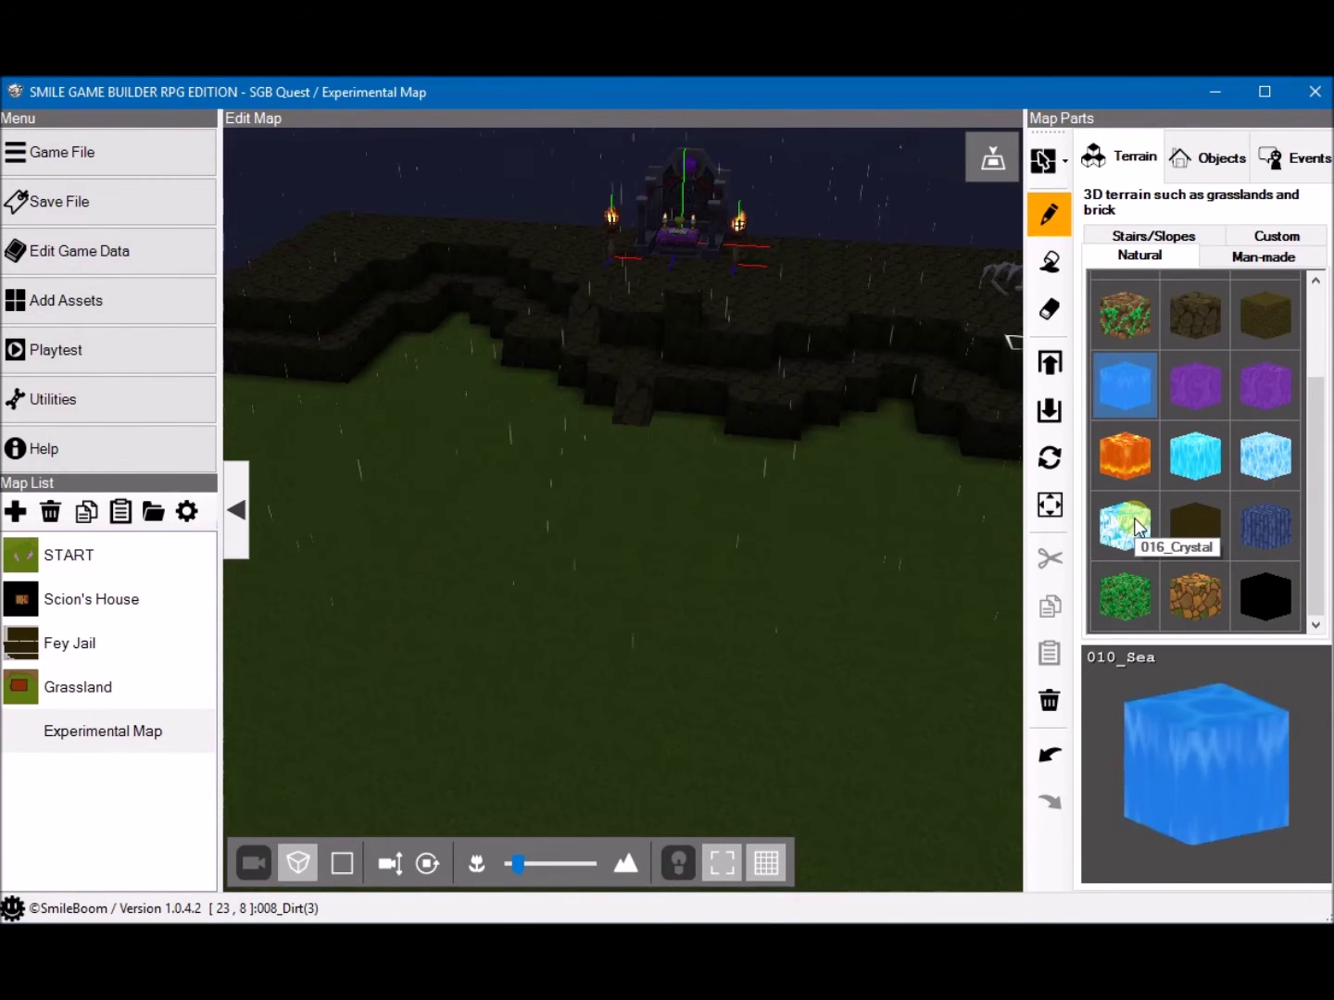
left_click(1242, 262)
scroll(1215, 365, "down", 3)
scroll(1215, 367, "up", 3)
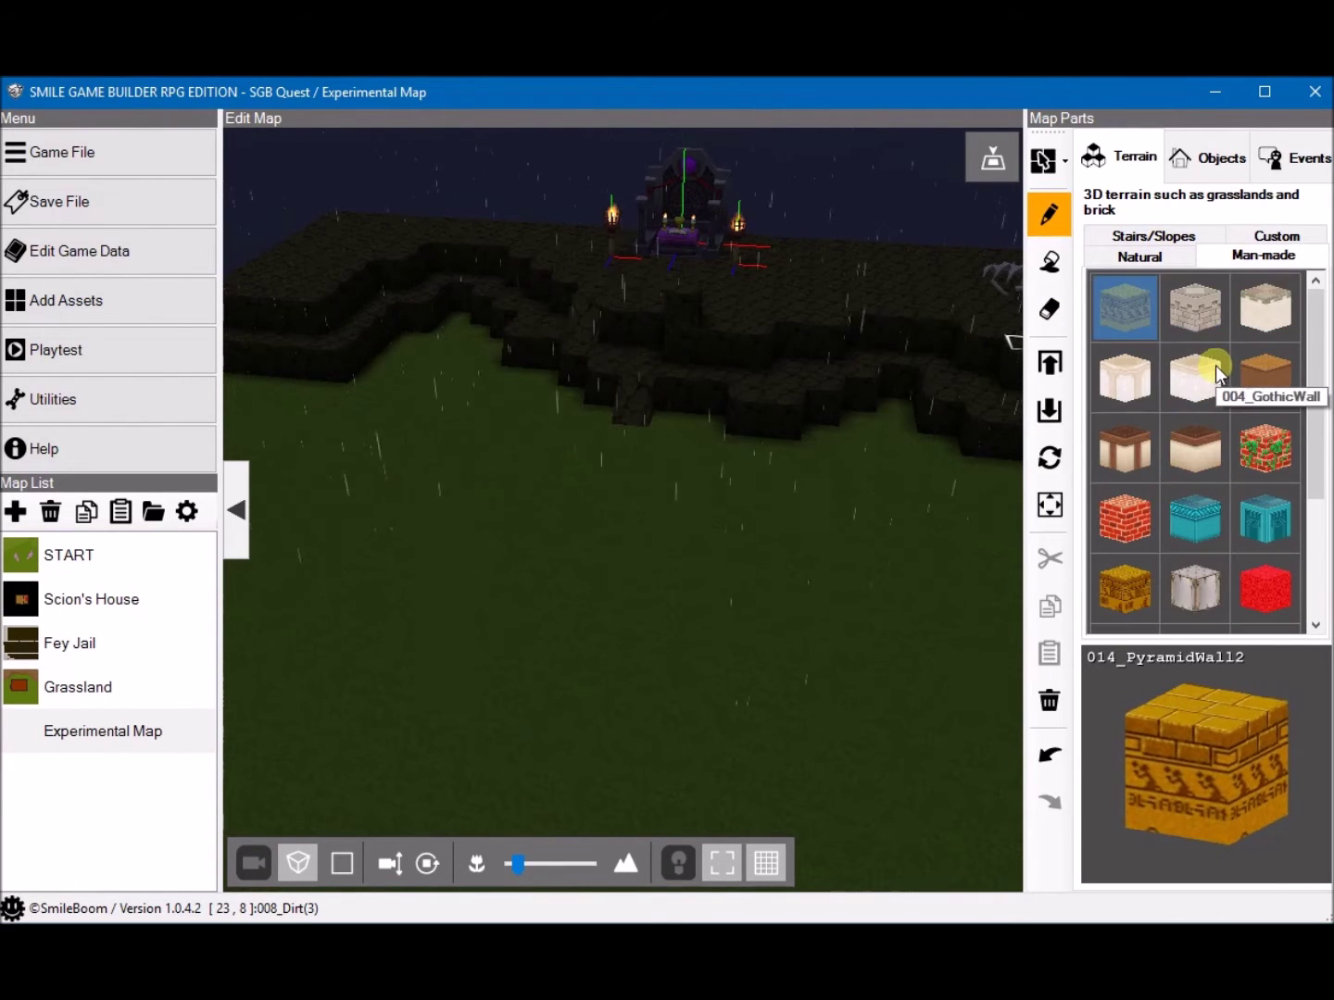
left_click(1277, 238)
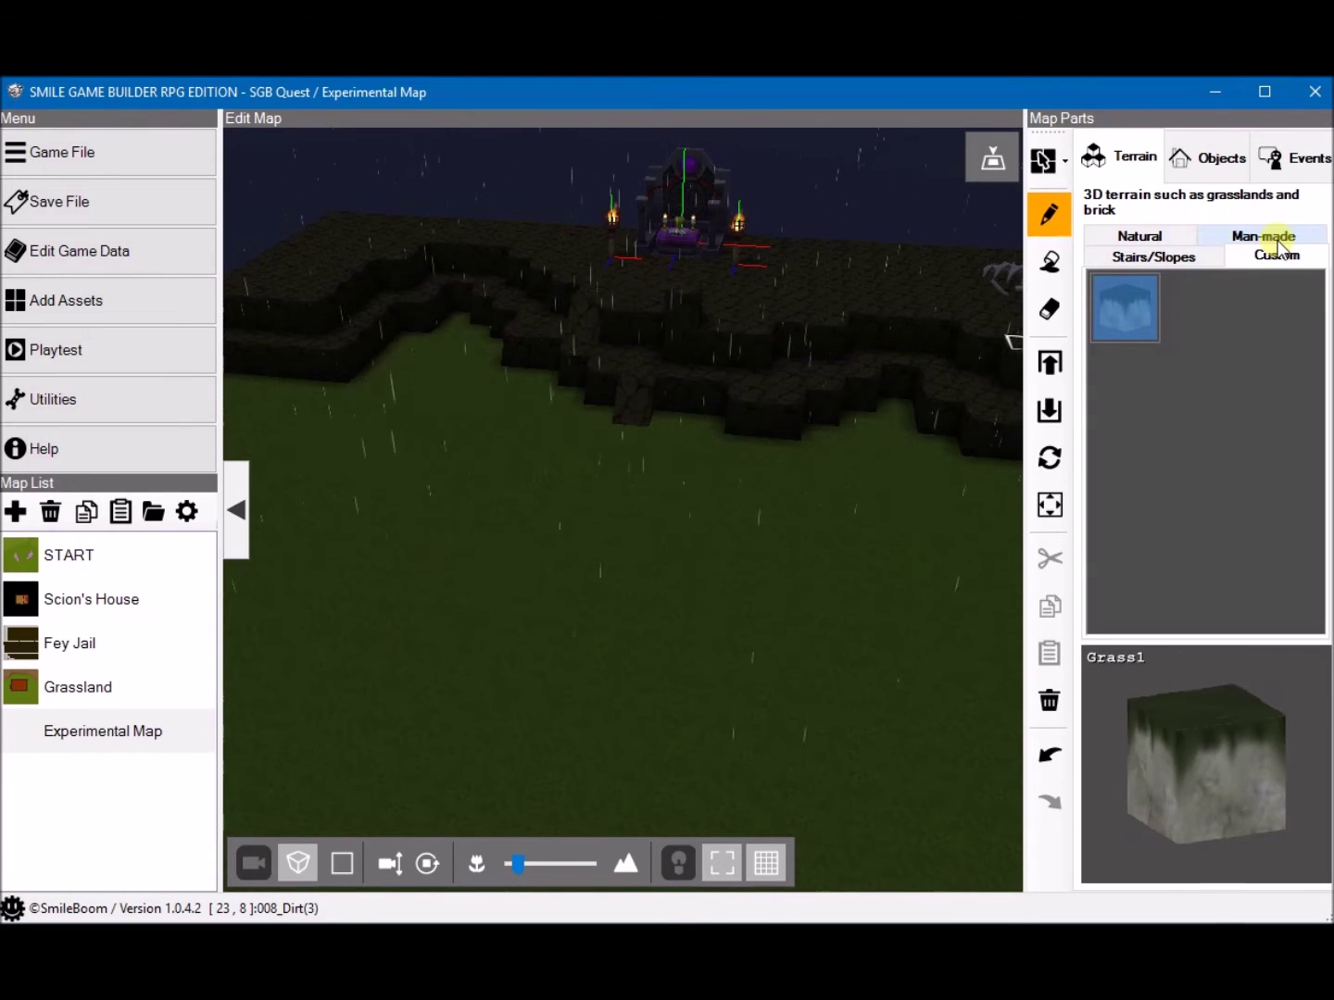
left_click(1141, 238)
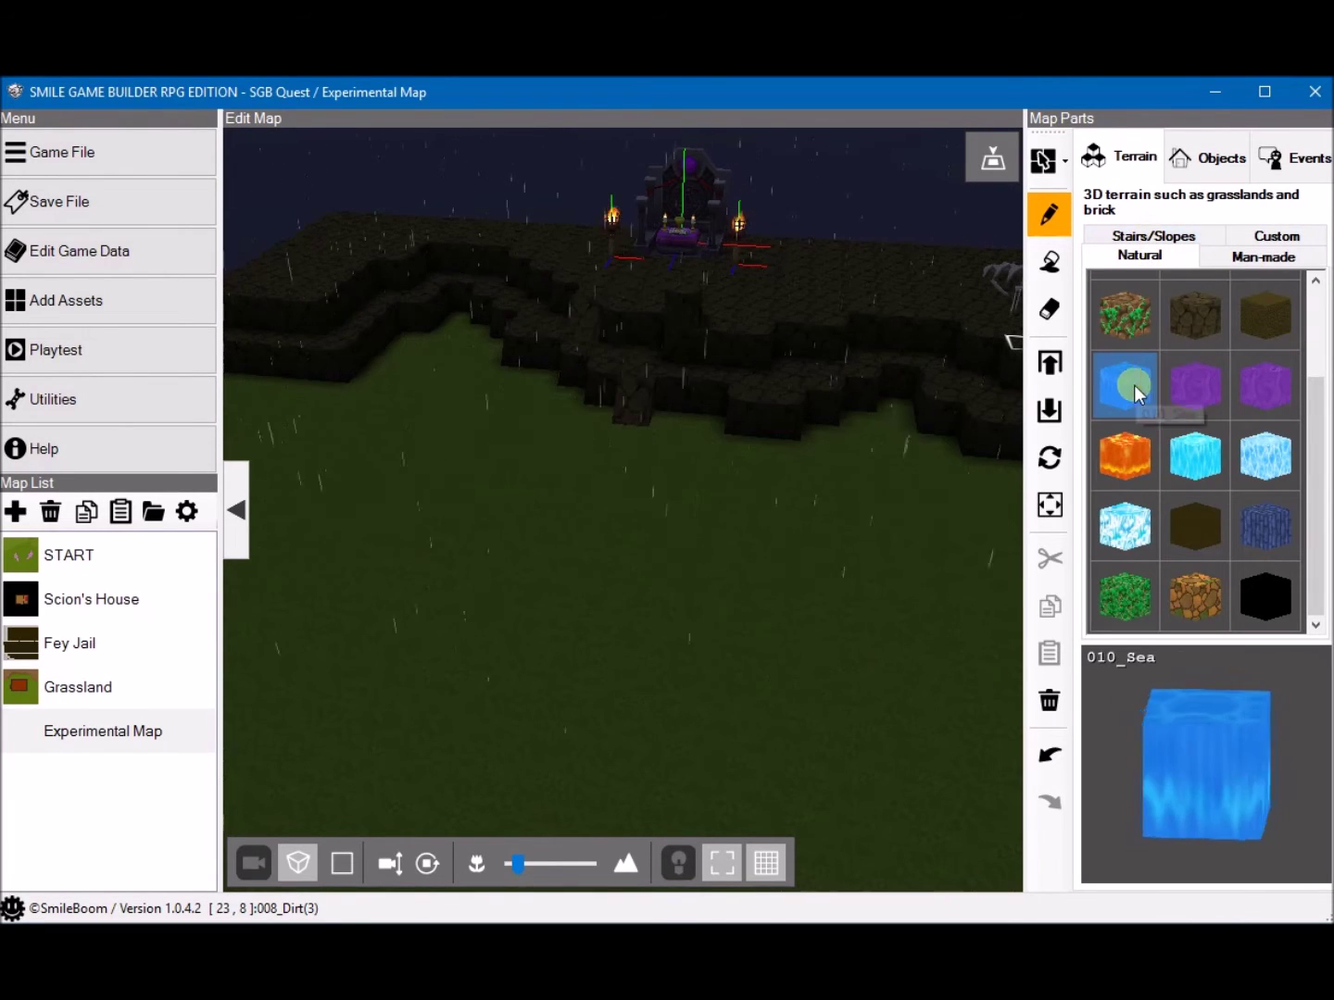
Step: Paint a one-tile-wide stream of 010_Sea from the plateau's back edge between altar and bones, over the ledges and onto the grass
right_click_drag(912, 387, 829, 455)
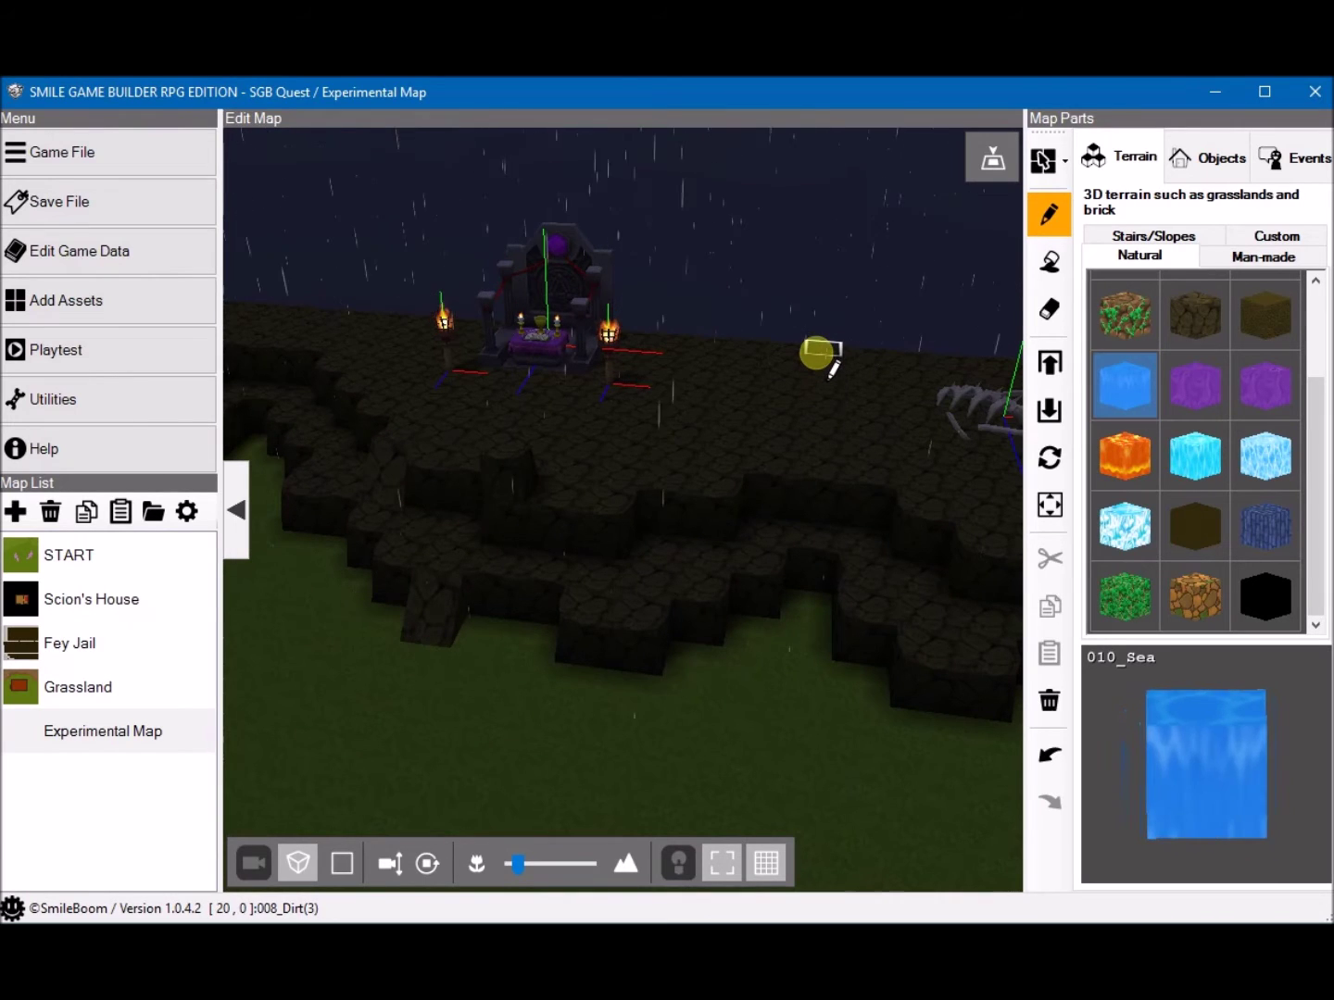
left_click_drag(803, 484, 802, 670)
left_click_drag(797, 748, 796, 754)
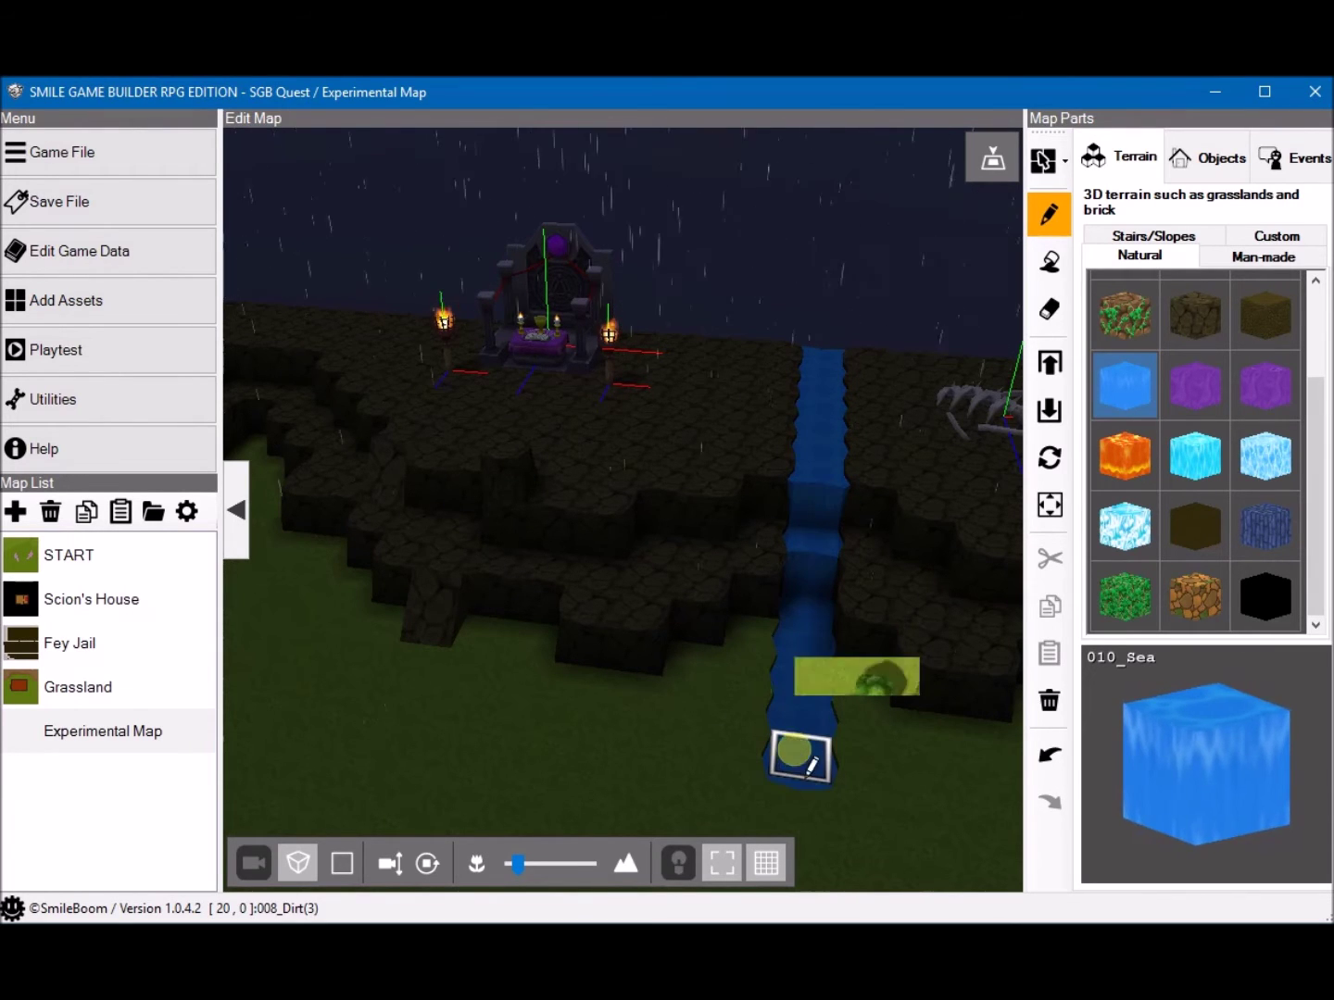
Step: Widen the 010_Sea stream with a second column of water along its altar side, down to the grass
scroll(701, 706, "down", 3)
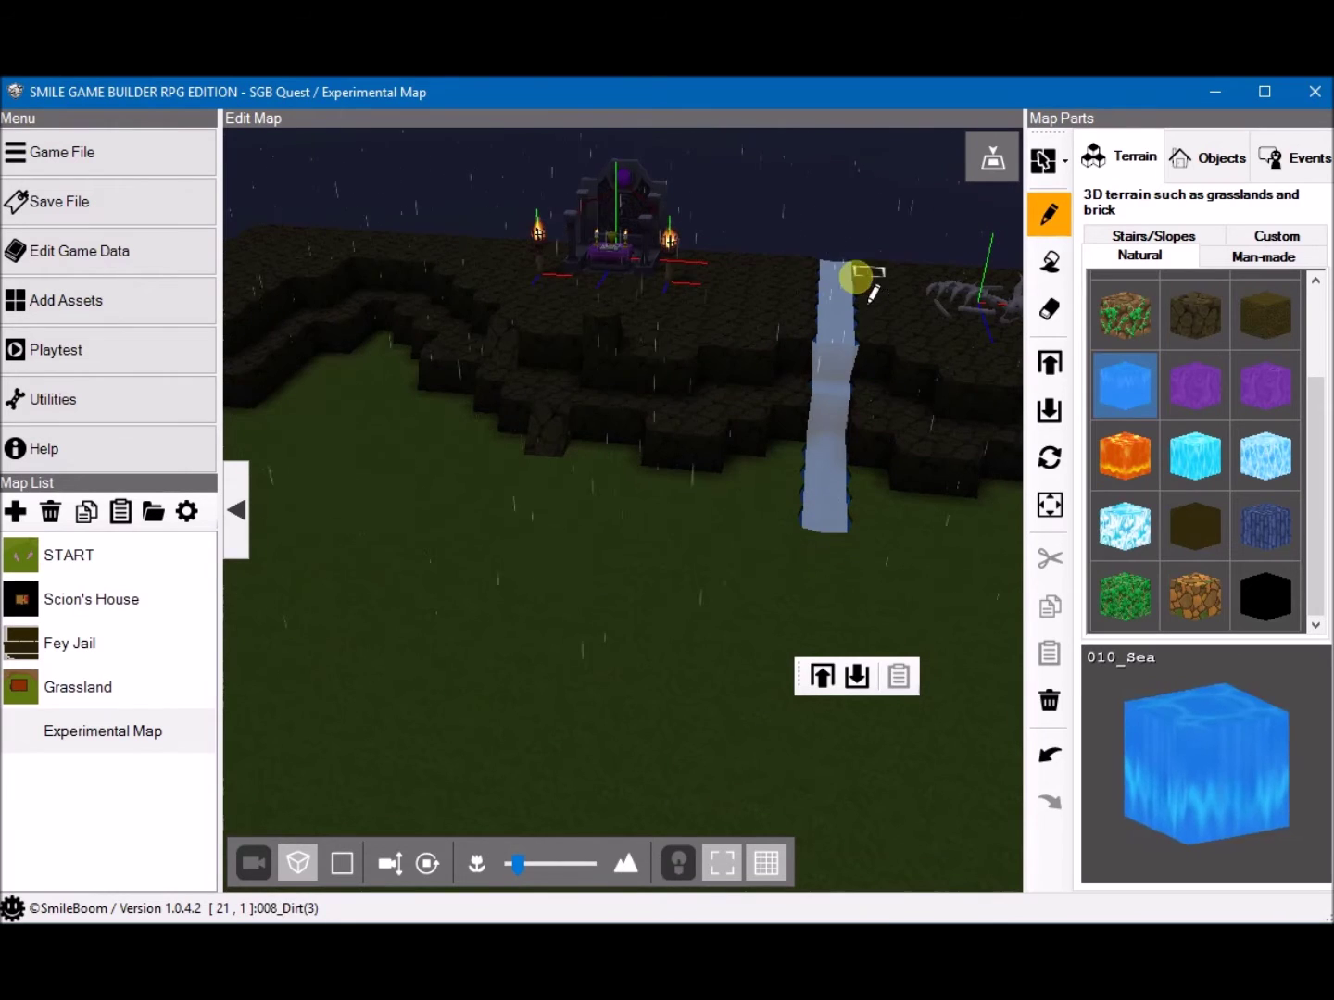
left_click(806, 292)
left_click_drag(807, 313, 802, 395)
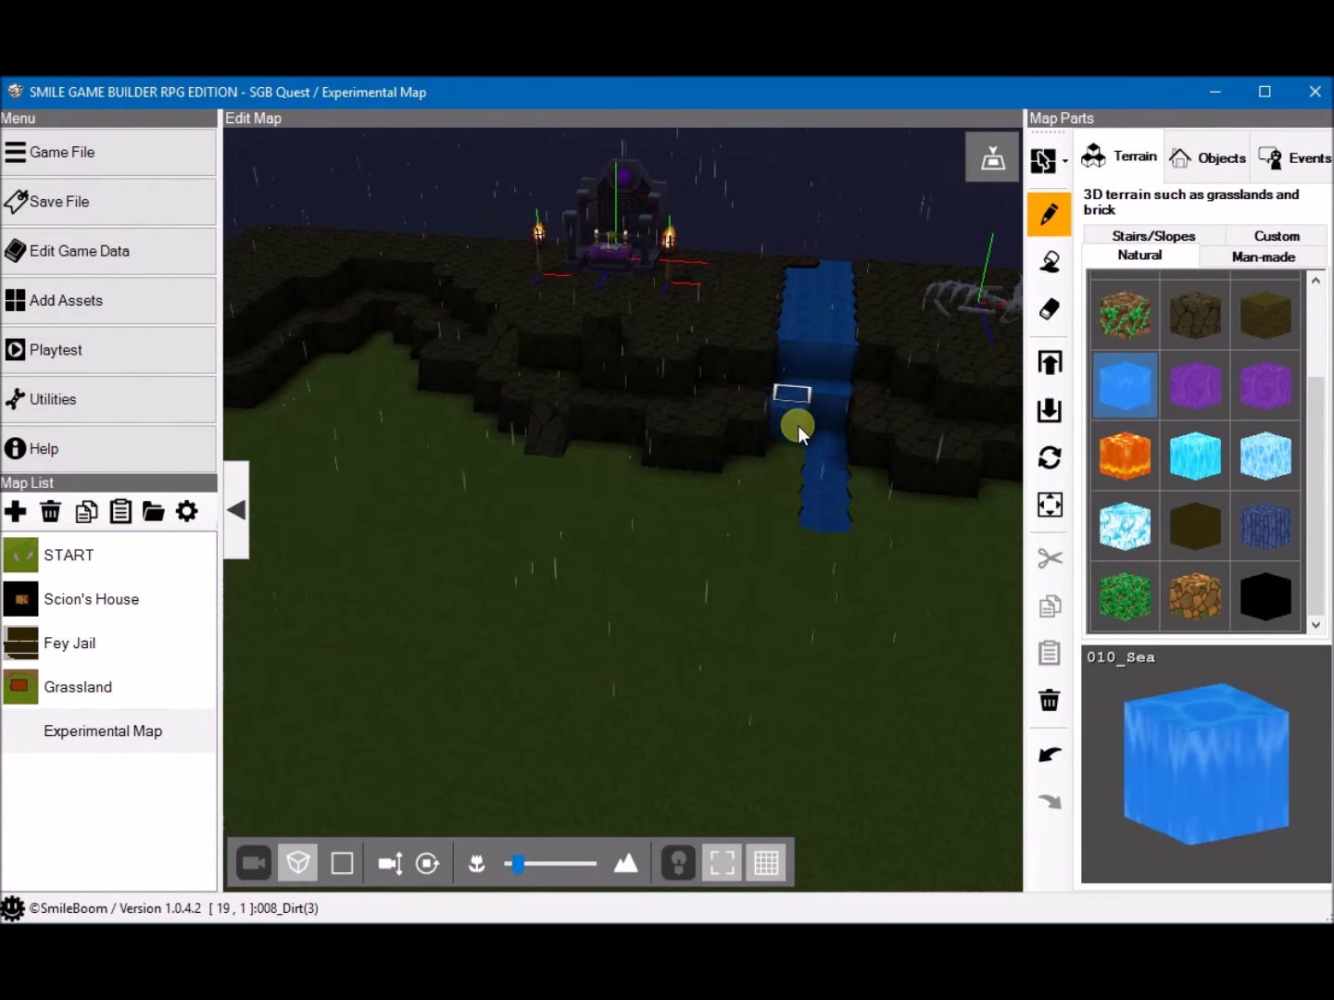
left_click_drag(790, 458, 784, 483)
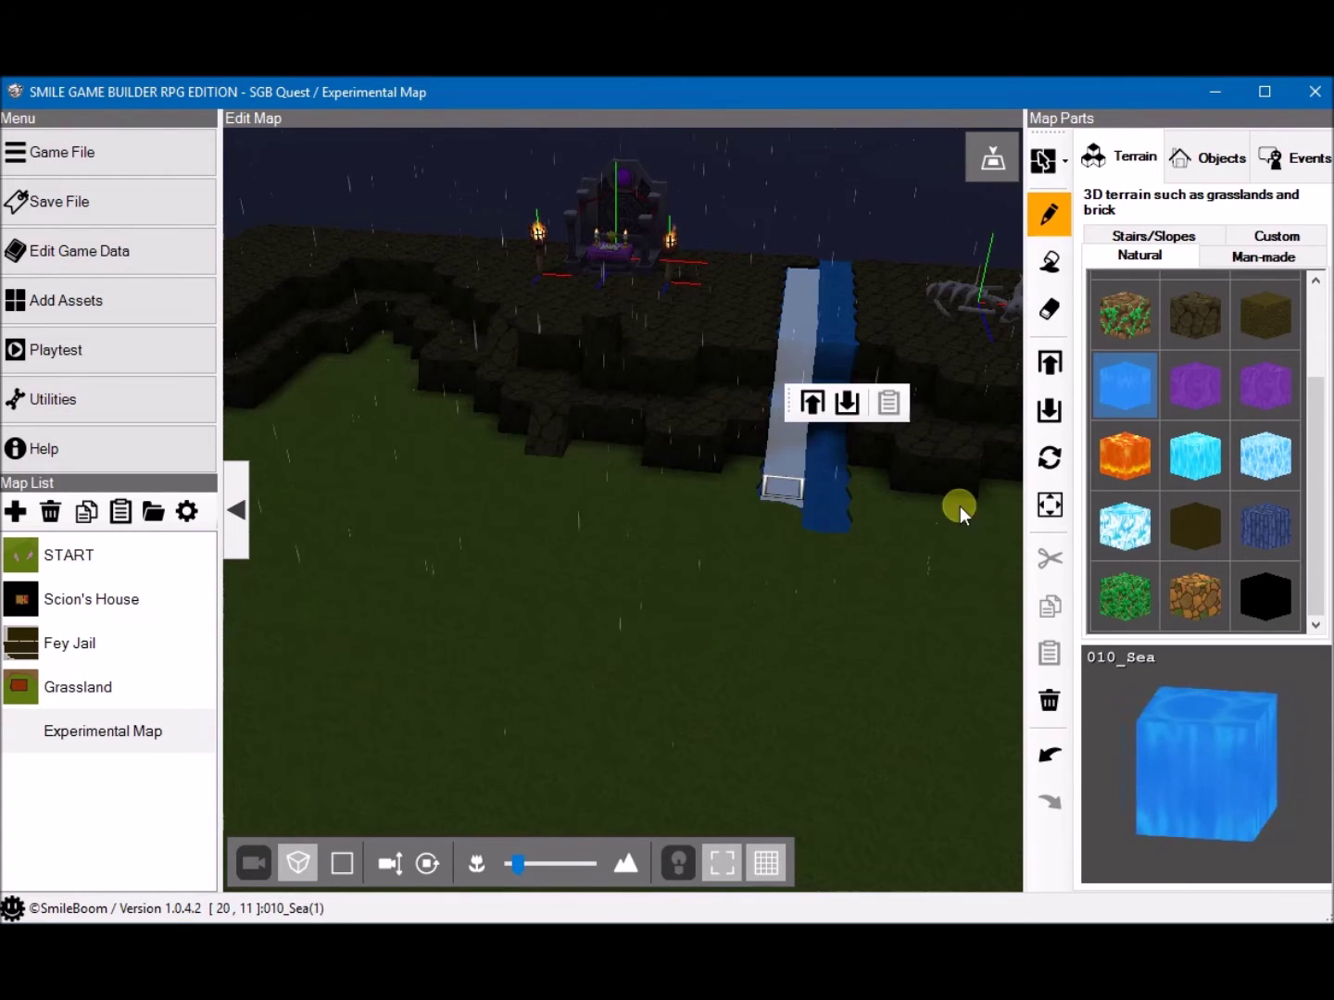
right_click_drag(518, 435, 601, 457)
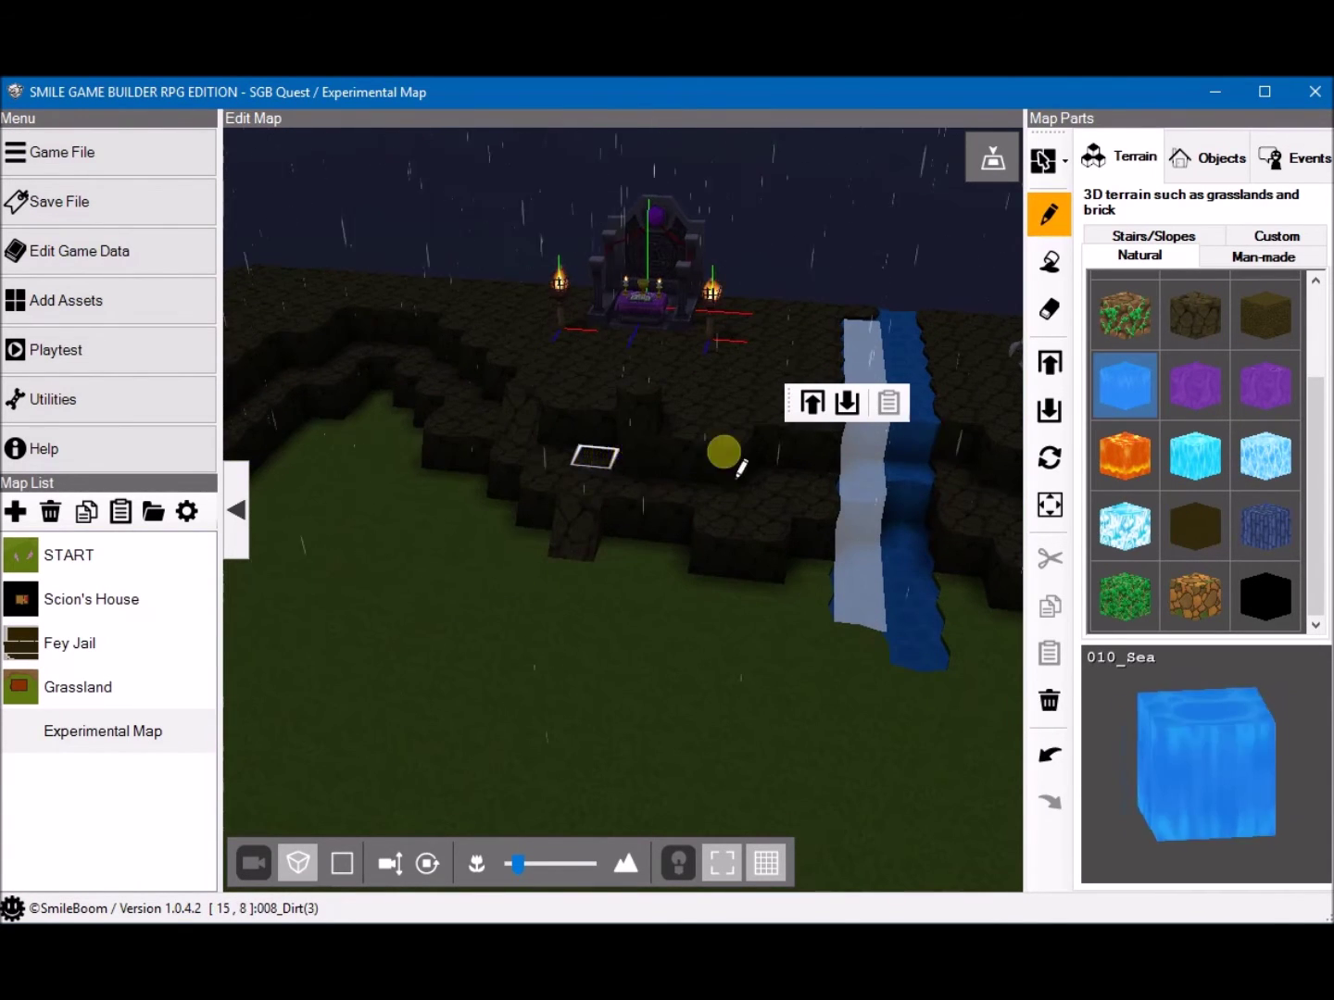
left_click(1049, 213)
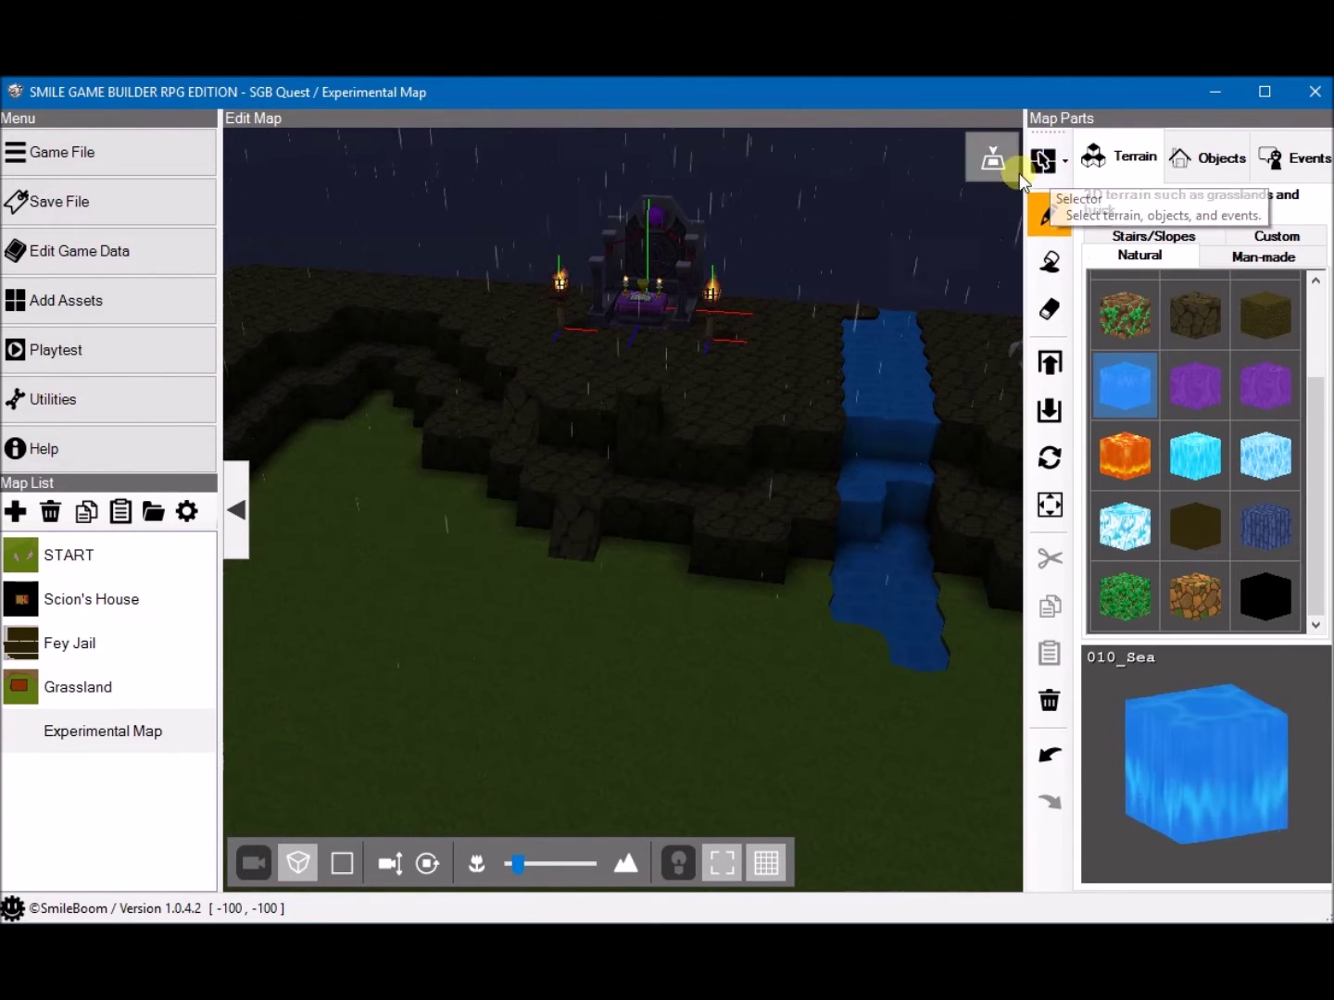
Step: Use Rectangle Select to mark a block of dirt at the plateau's outer corner and raise it one level
left_click(1065, 161)
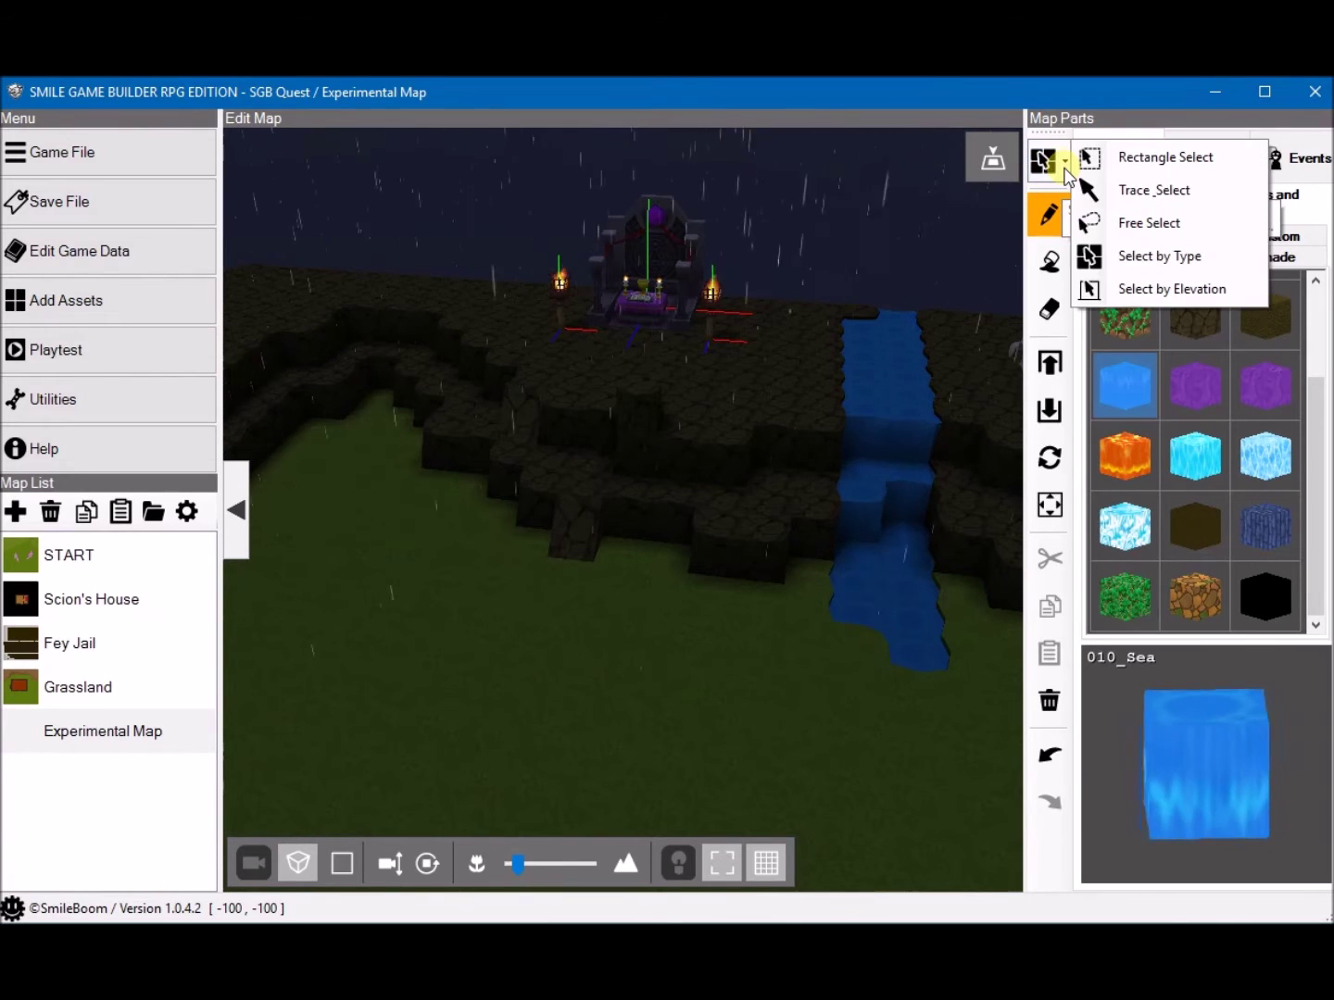
left_click(1137, 160)
right_click_drag(335, 309, 453, 365)
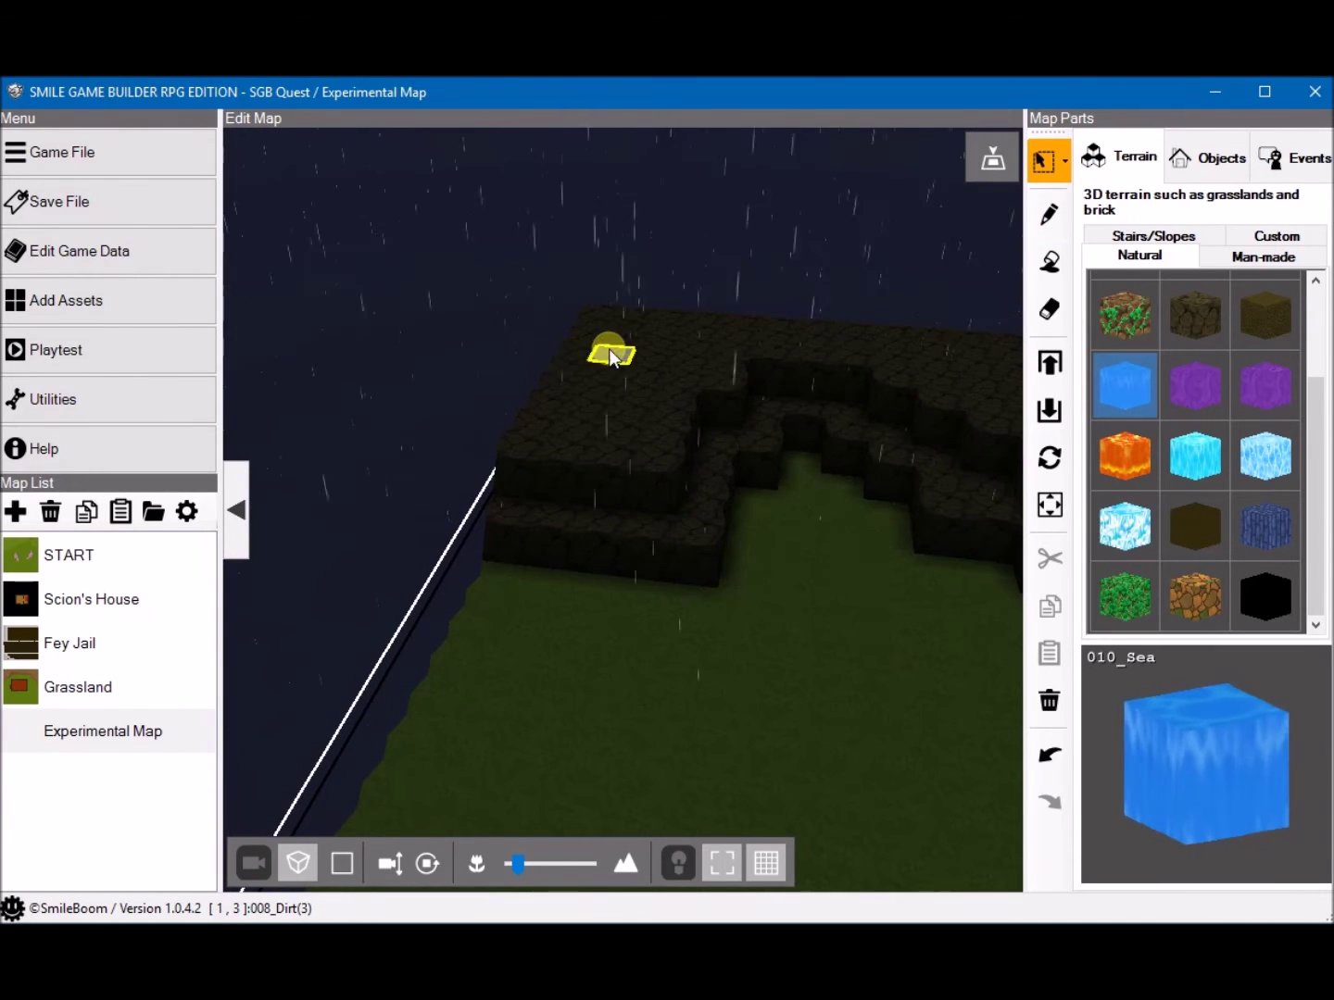
left_click(1060, 162)
left_click(1132, 154)
left_click_drag(572, 347, 618, 434)
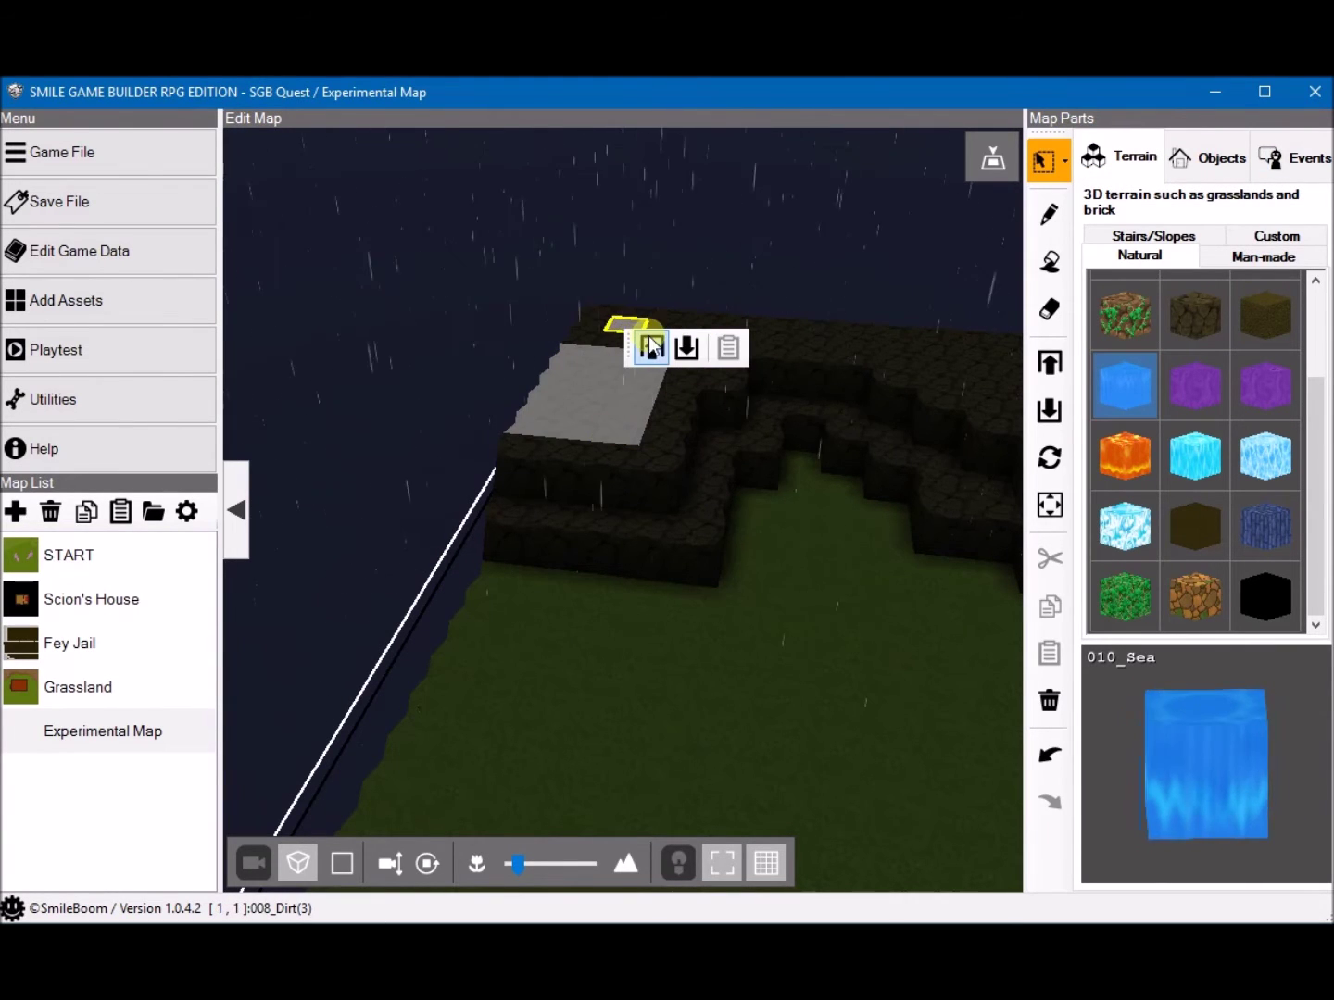
left_click(651, 348)
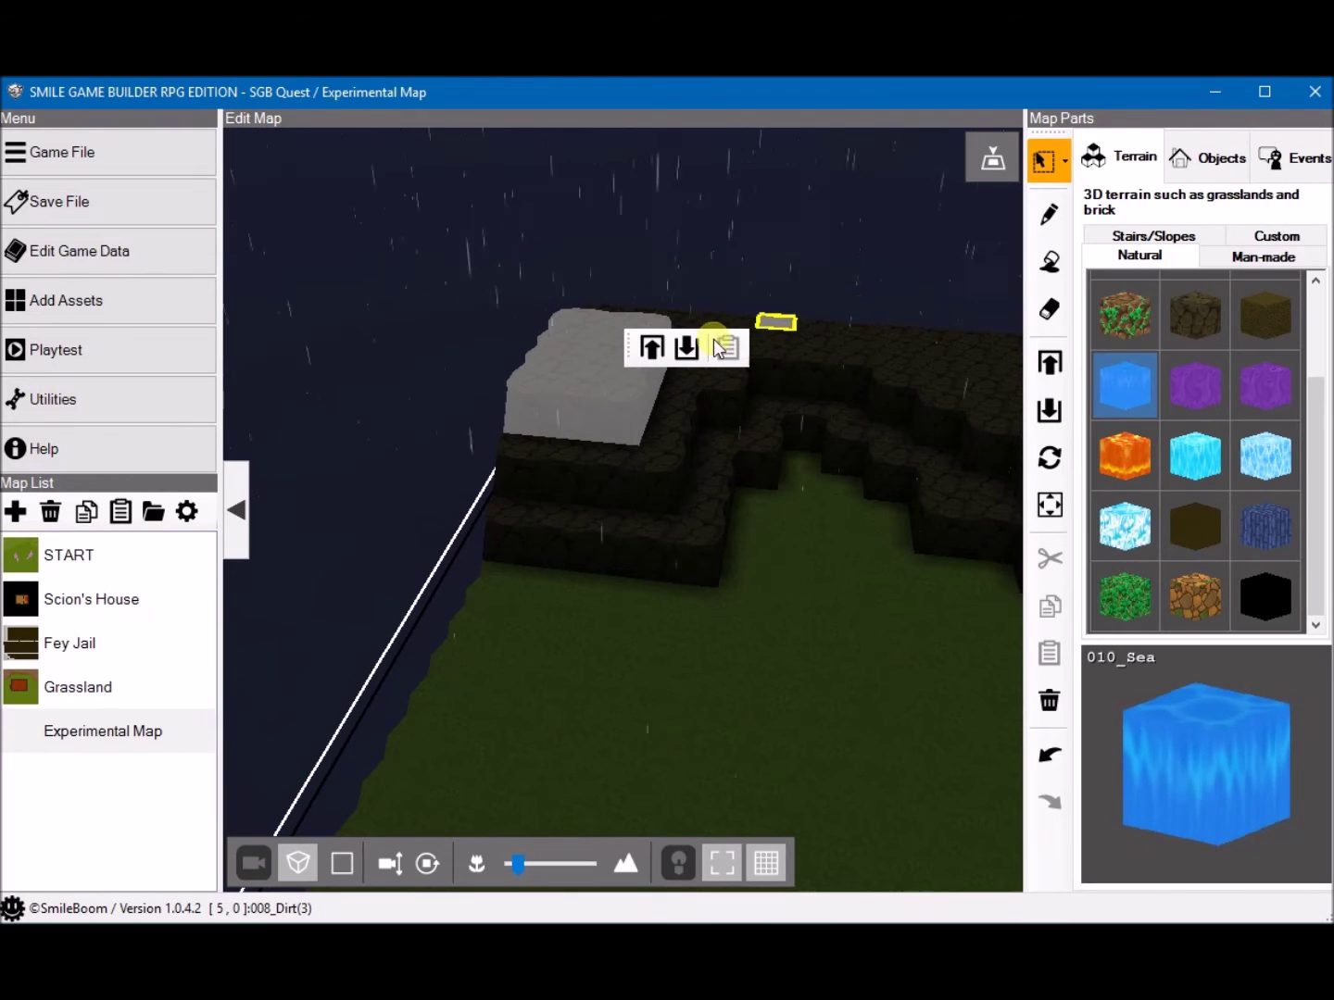
left_click(686, 347)
left_click(654, 346)
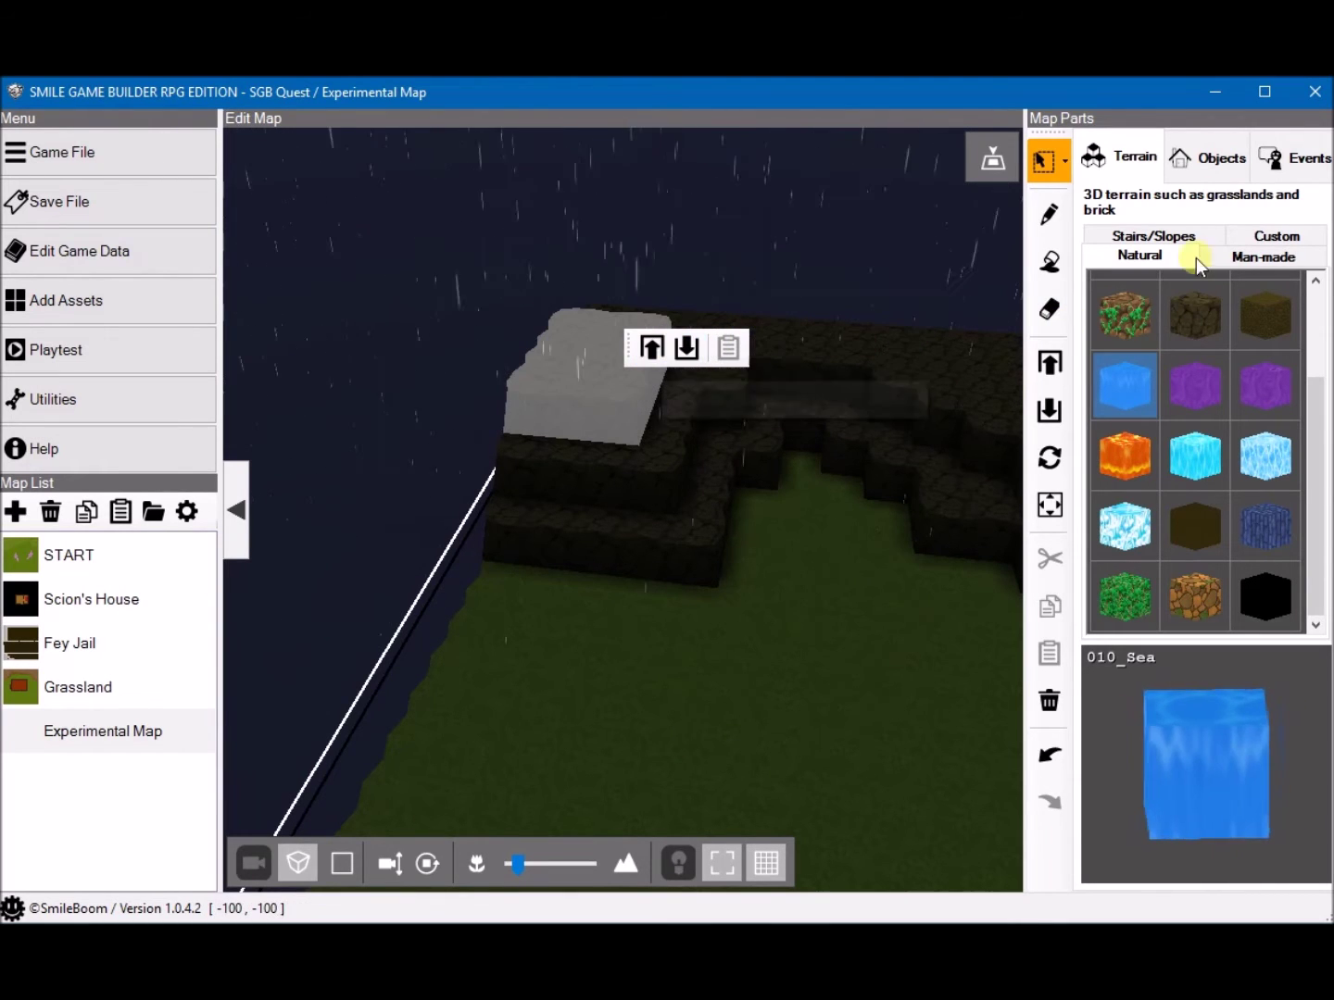
Step: Use Trace Select to mark an irregular patch of grass tiles in front of the plateau's corner
left_click(1065, 162)
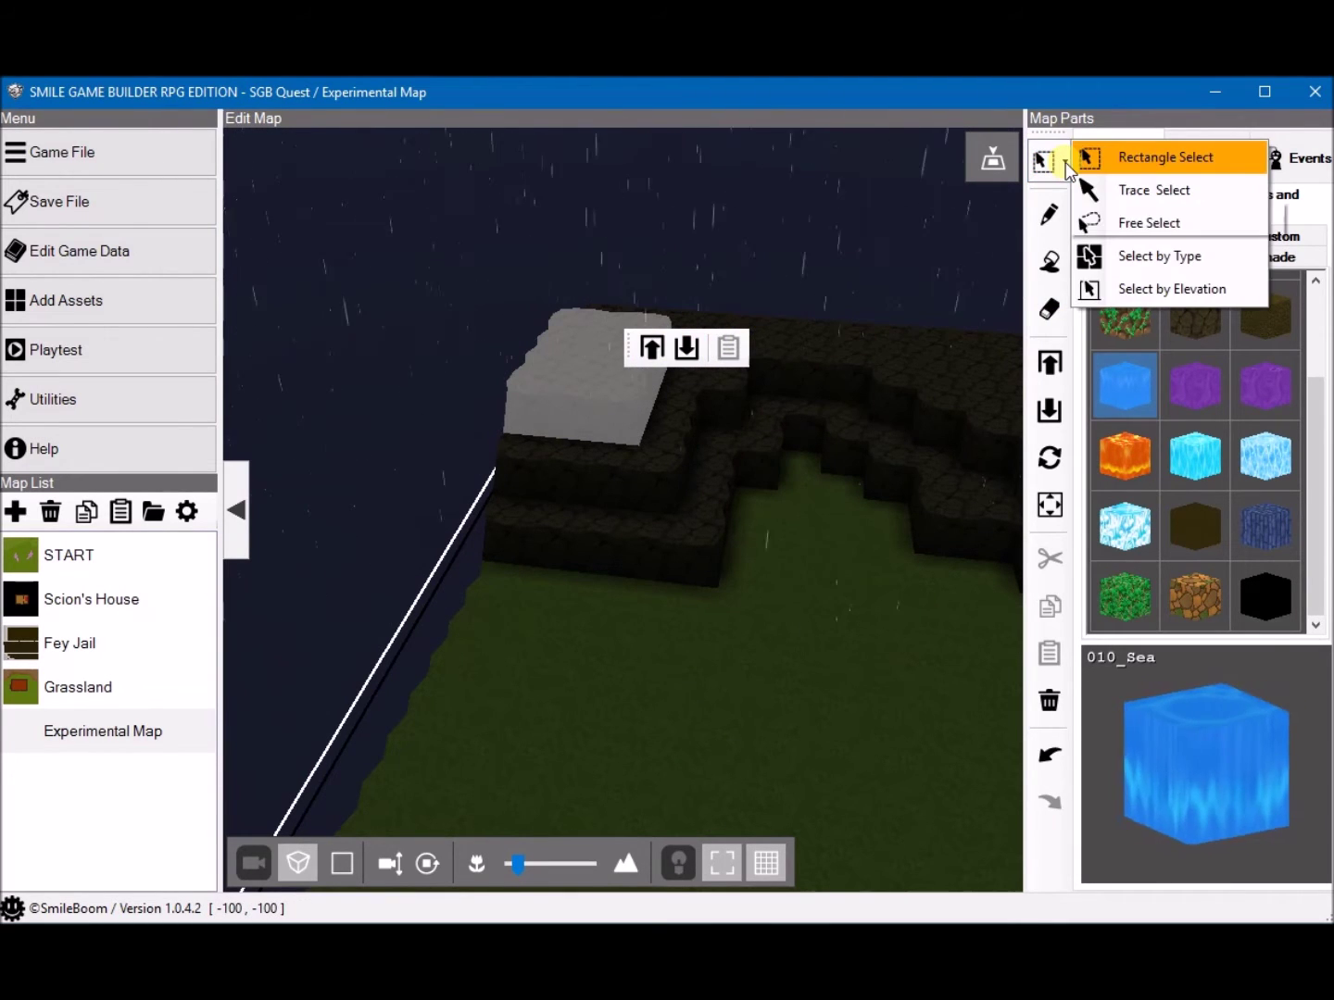
left_click(1160, 194)
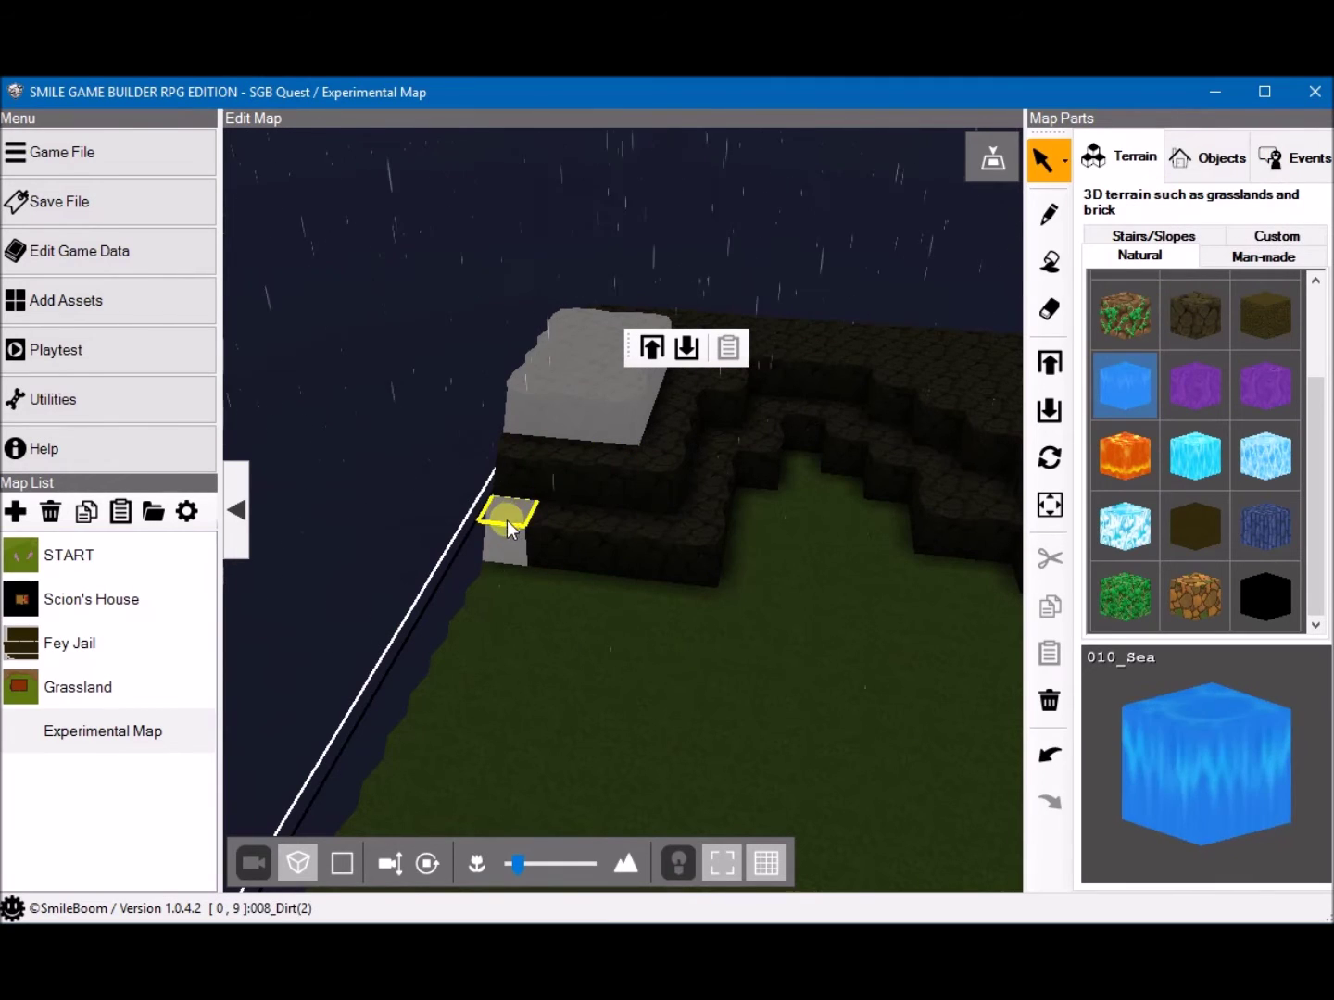
left_click(541, 600)
left_click_drag(541, 599, 579, 655)
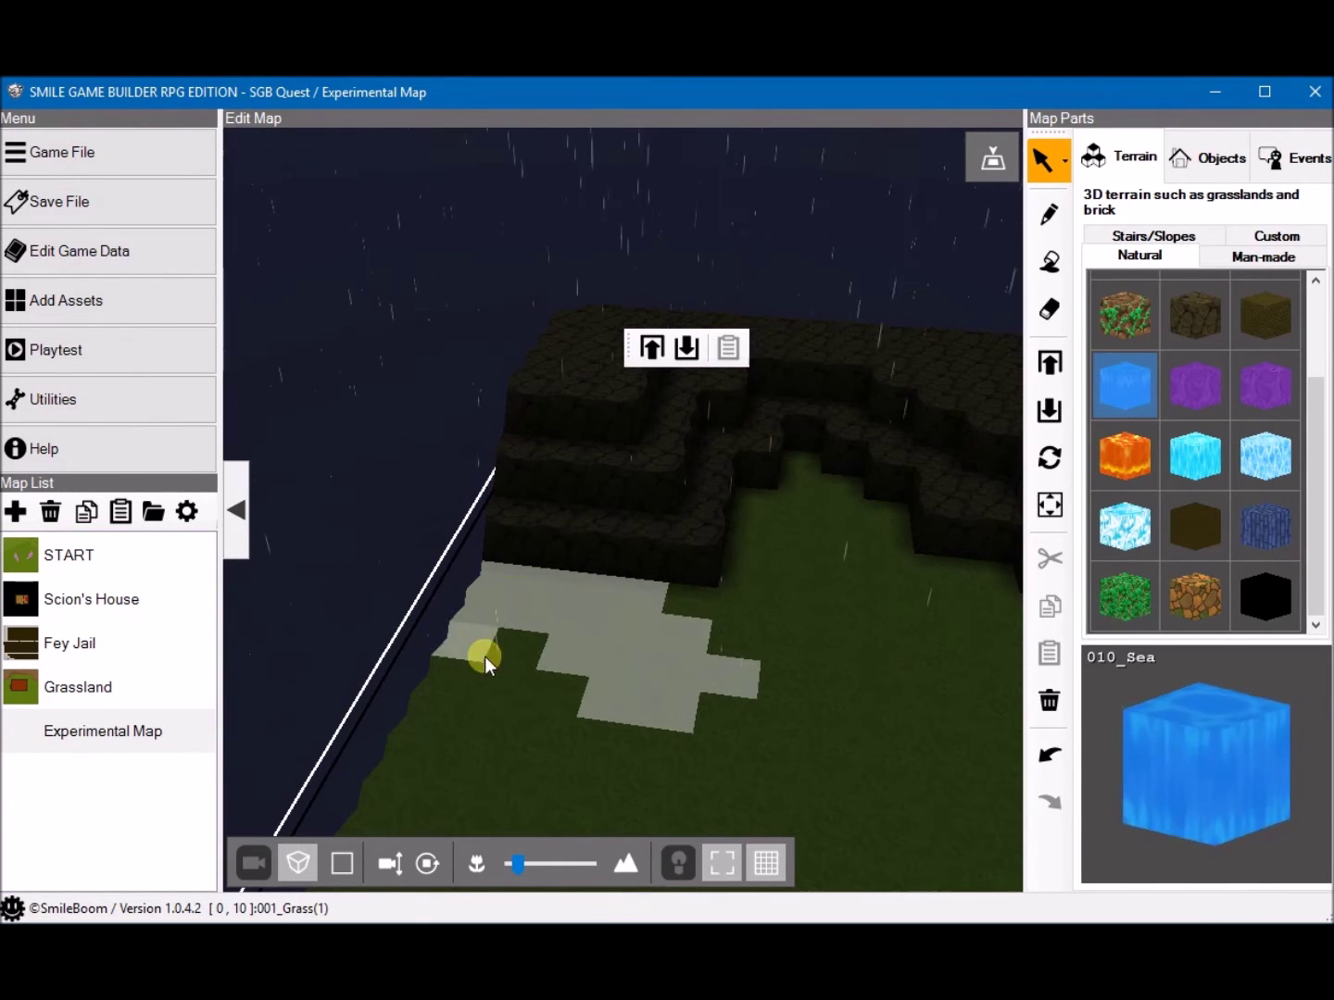
left_click_drag(471, 740, 484, 748)
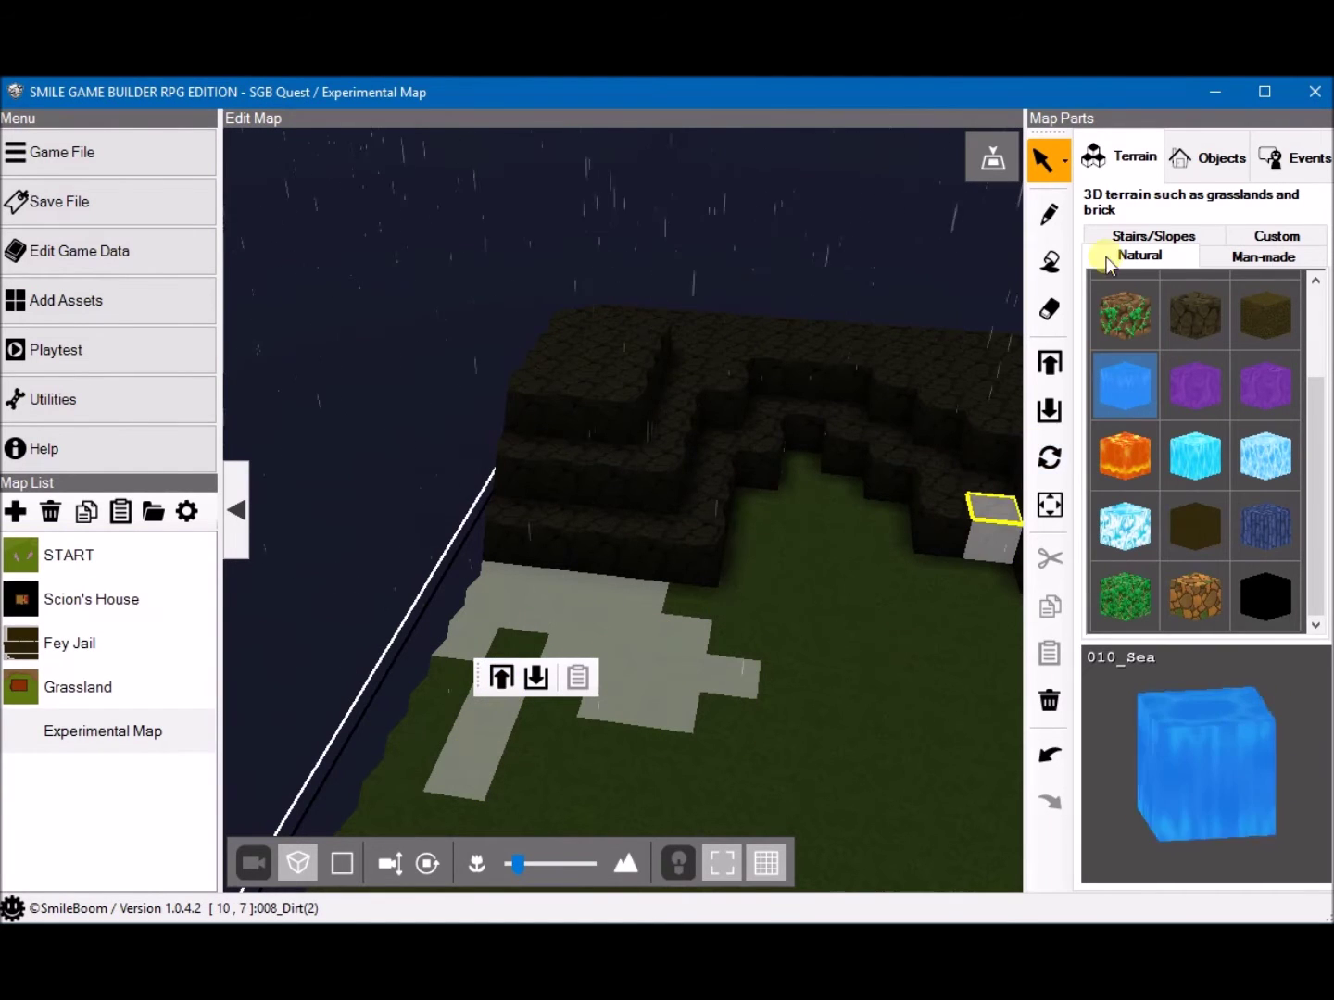
Step: Use Free Select to outline an irregular area of grass tiles in front of the plateau
left_click(1063, 165)
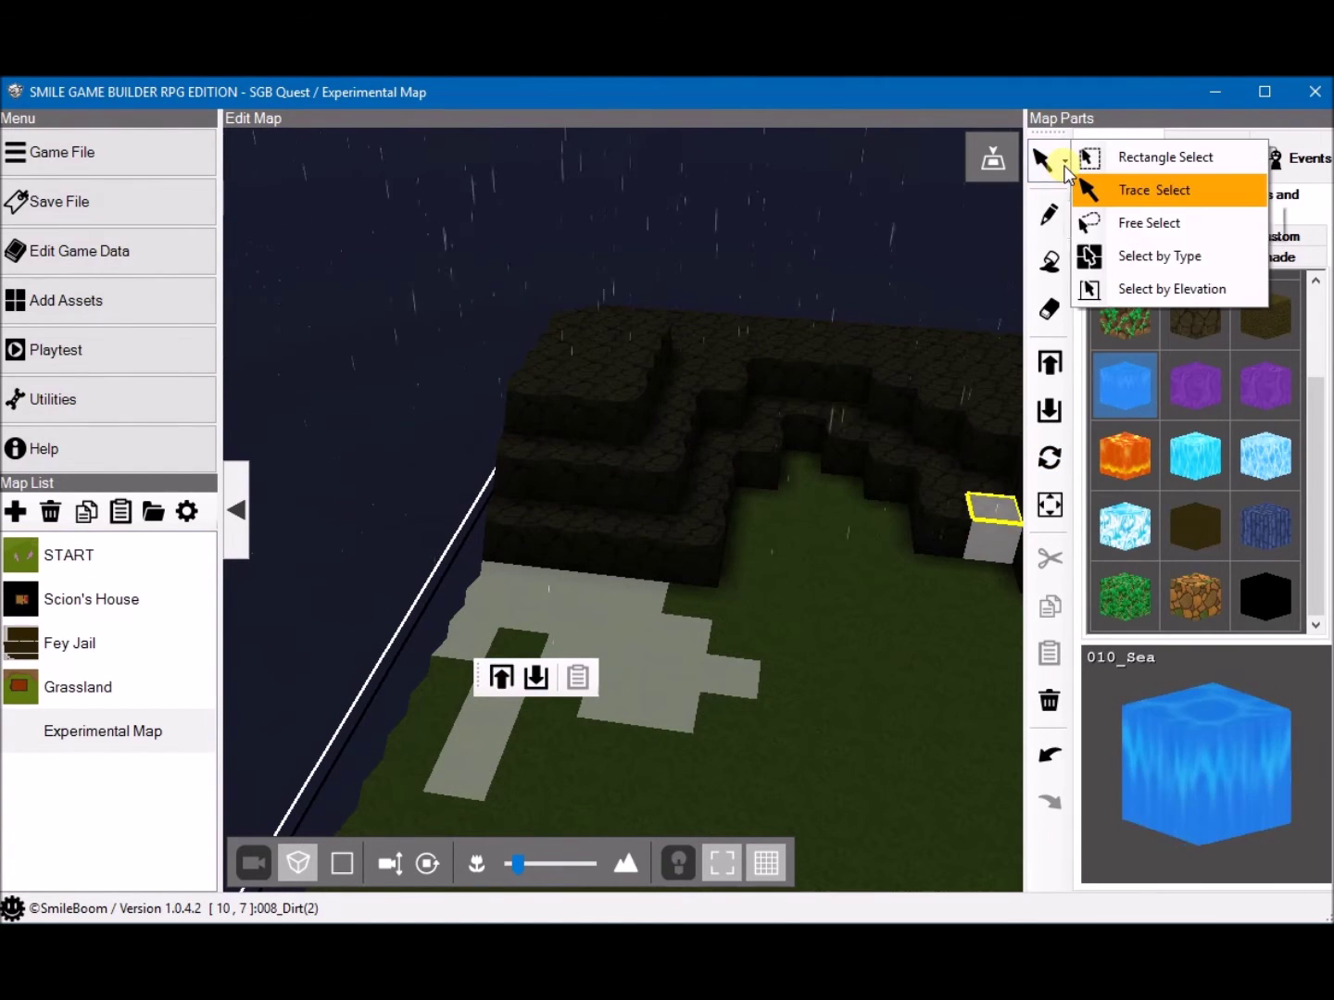
left_click(1150, 222)
left_click(878, 698)
mouse_move(919, 645)
left_mouse_down()
mouse_move(630, 634)
mouse_move(649, 711)
mouse_move(608, 720)
mouse_move(525, 572)
left_mouse_up()
left_click_drag(671, 660, 872, 731)
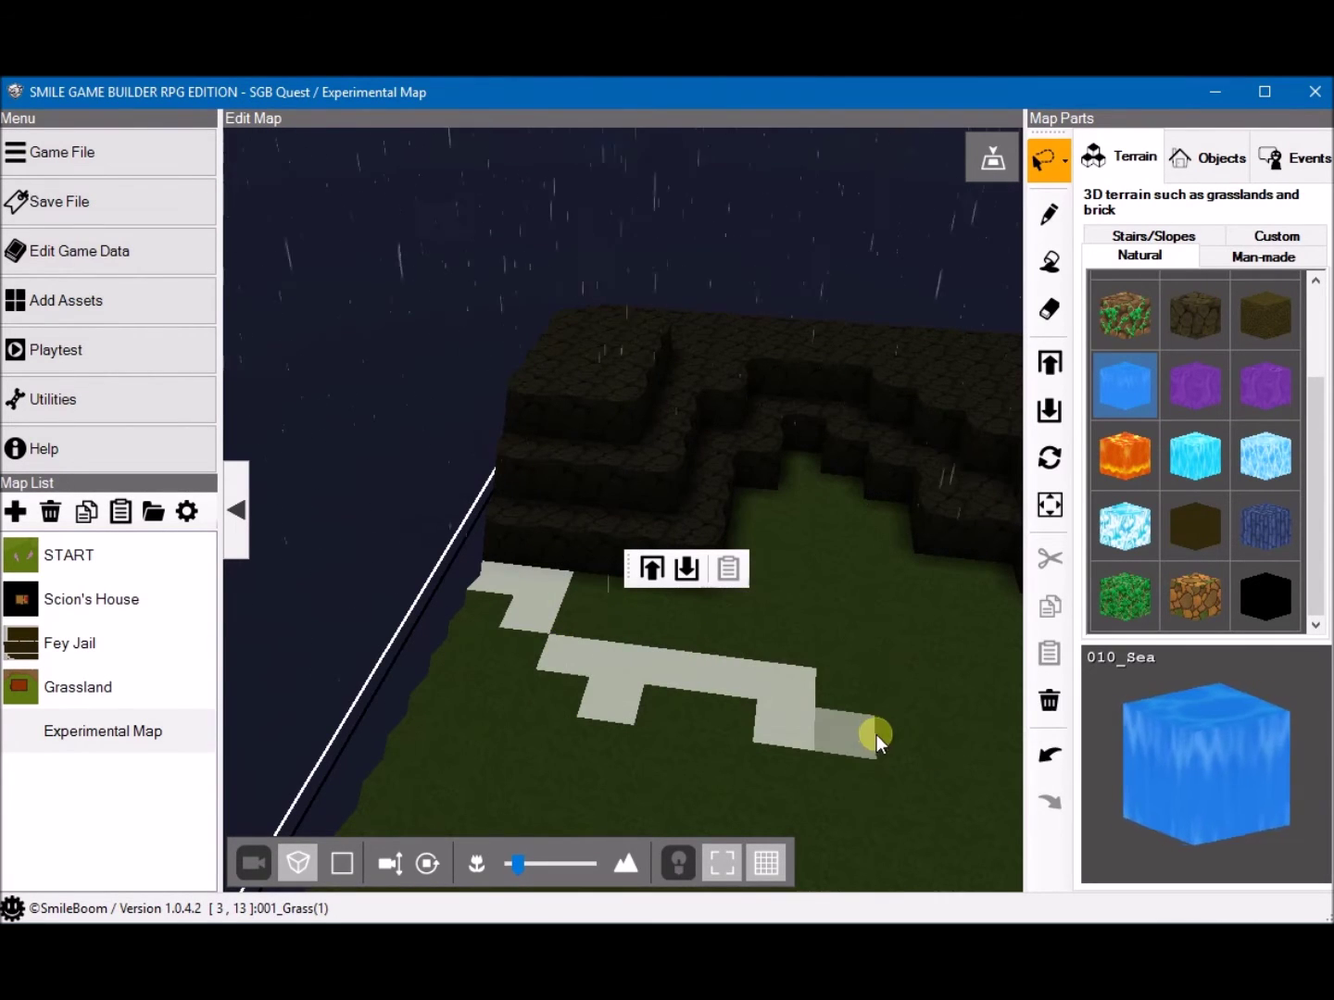
left_click_drag(950, 760, 956, 754)
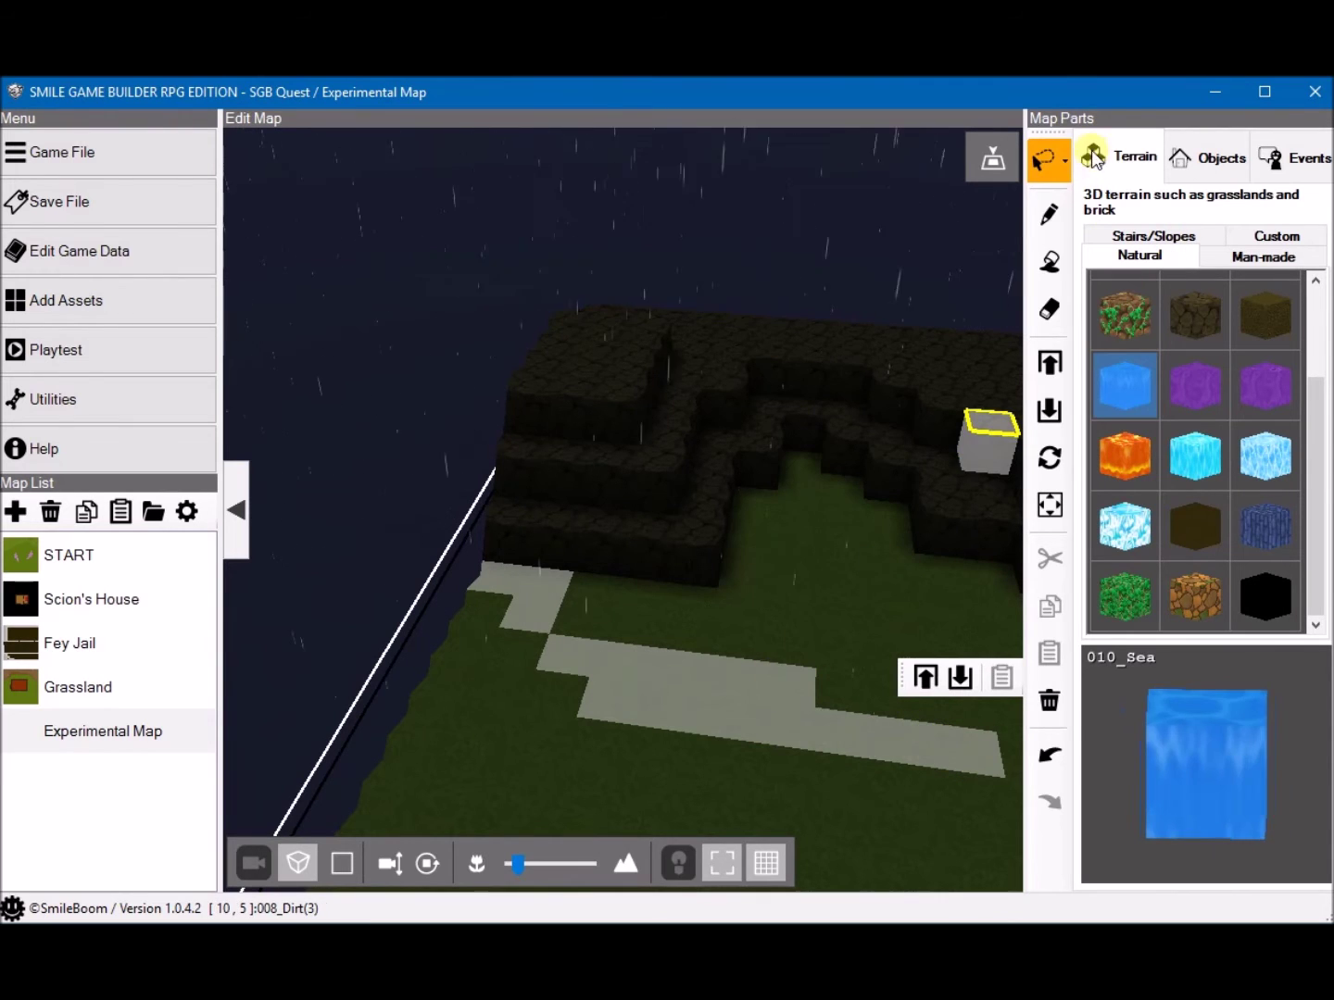
Step: Use Select by Type to mark the connected grass tiles in front of the dirt plateau
left_click(1065, 165)
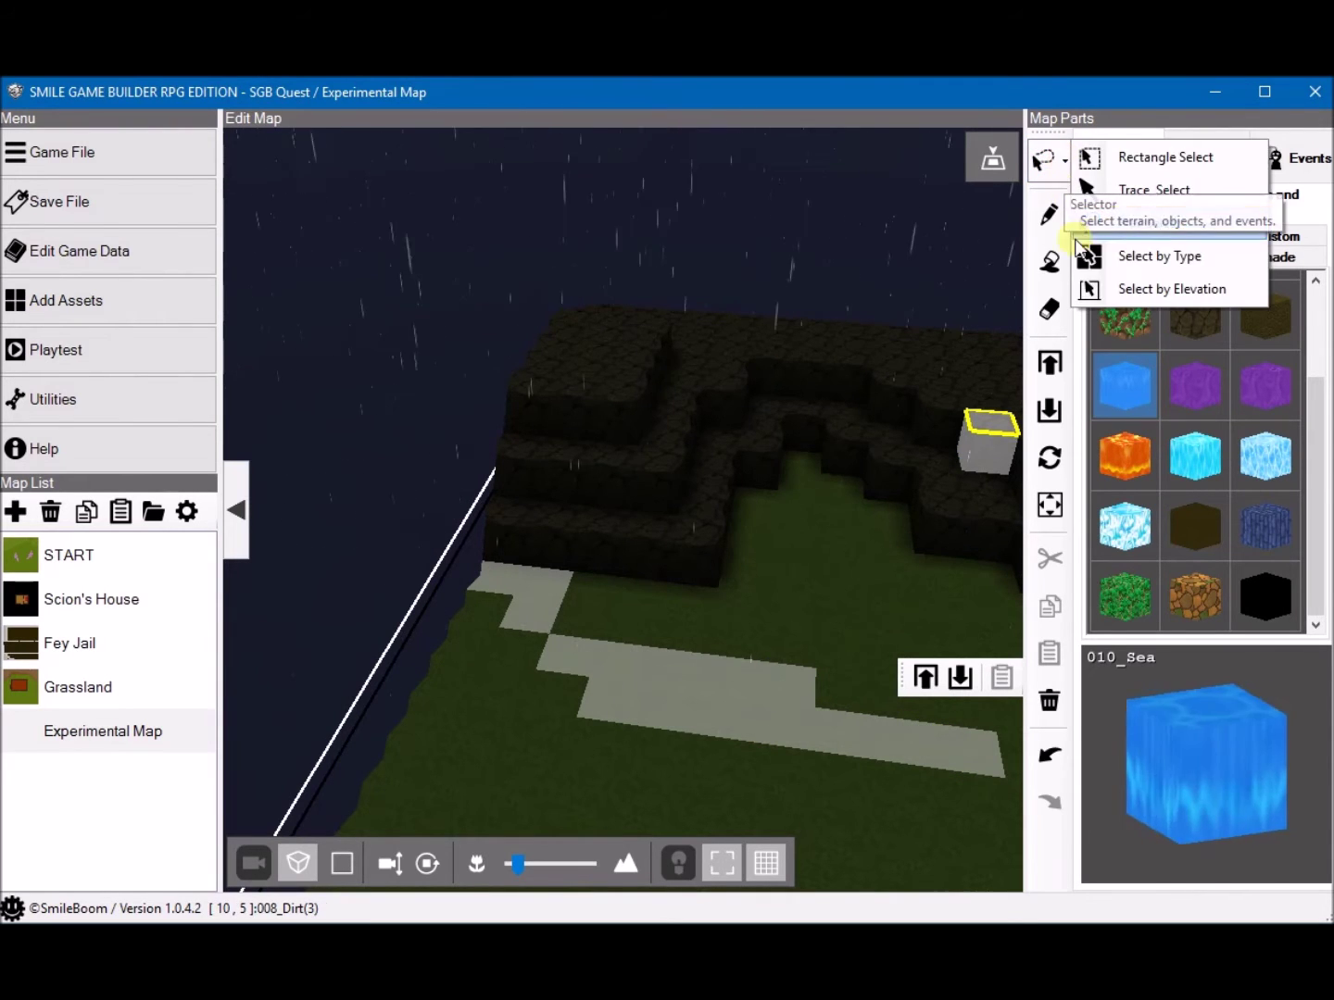
left_click(1165, 255)
left_click(721, 618)
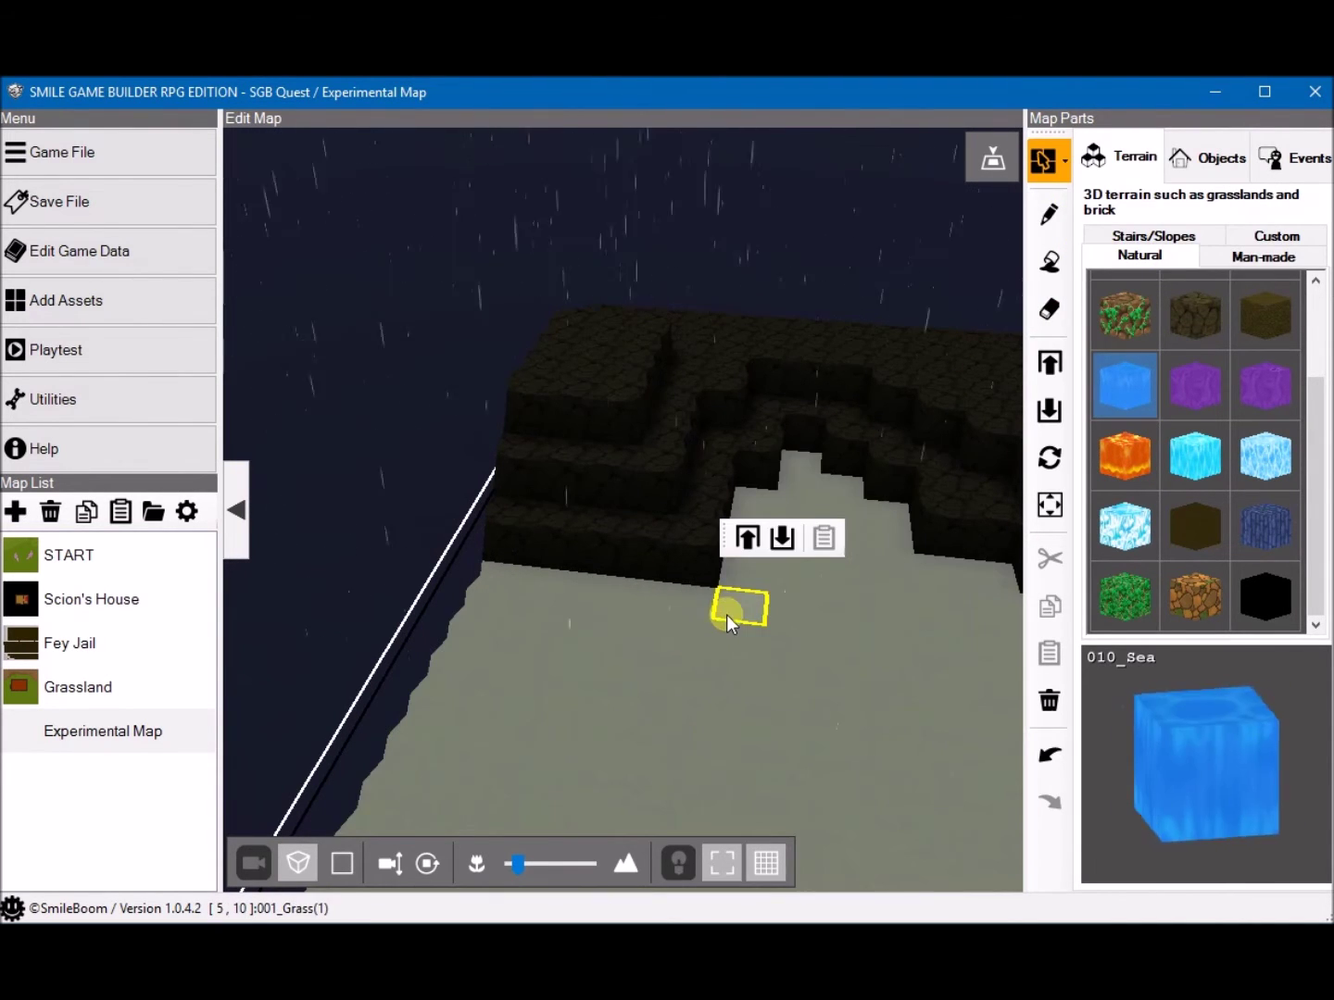
right_click_drag(726, 593, 565, 315)
right_click_drag(696, 467, 544, 247)
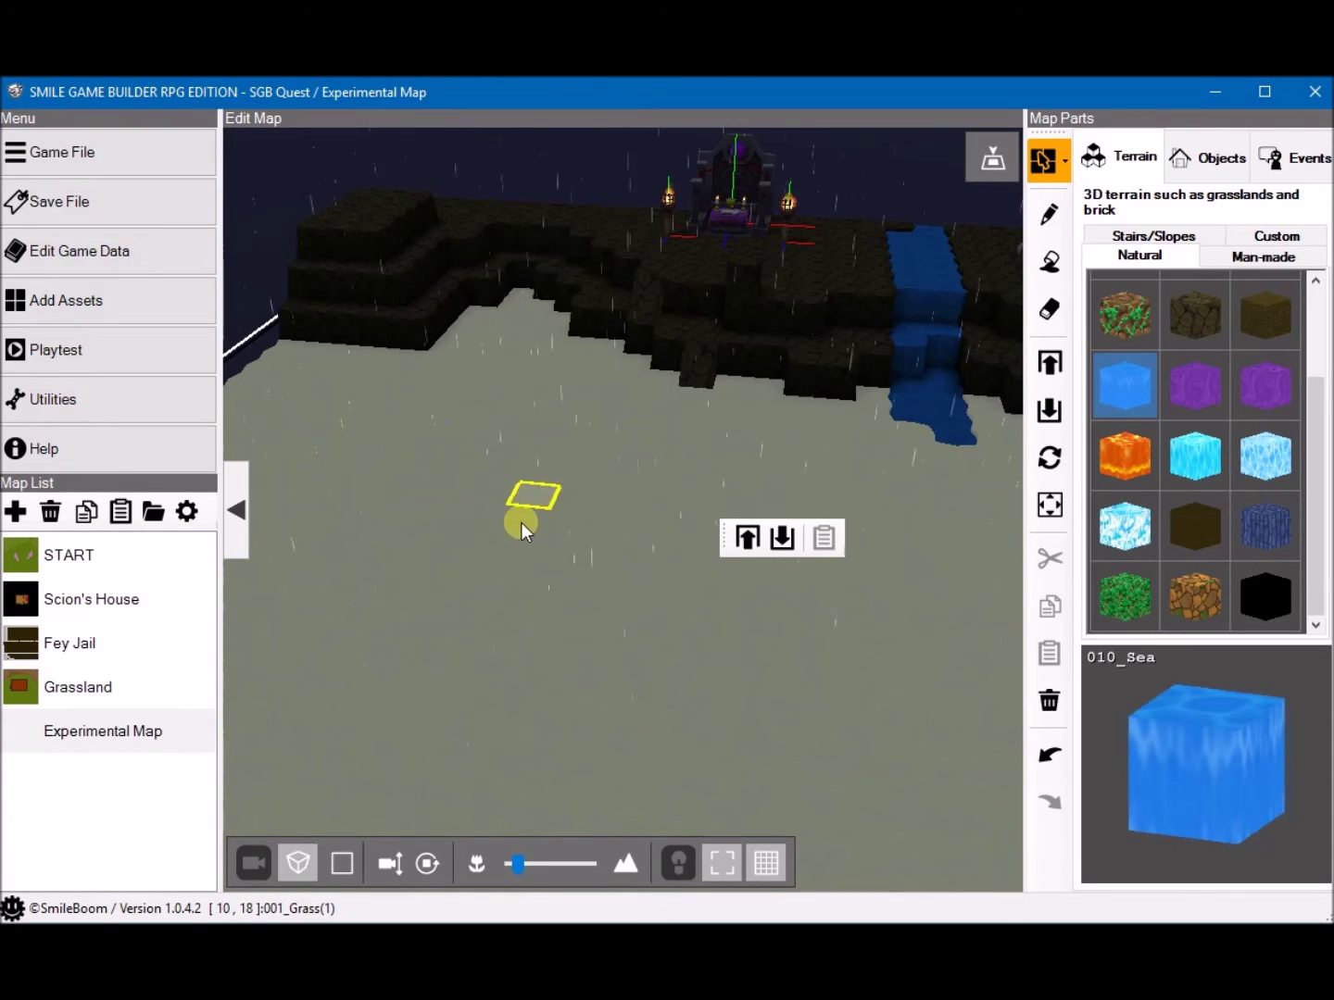
Step: With Select by Type, mark the connected dirt on the altar side of the plateau and then the water stream
right_click_drag(521, 523, 503, 640)
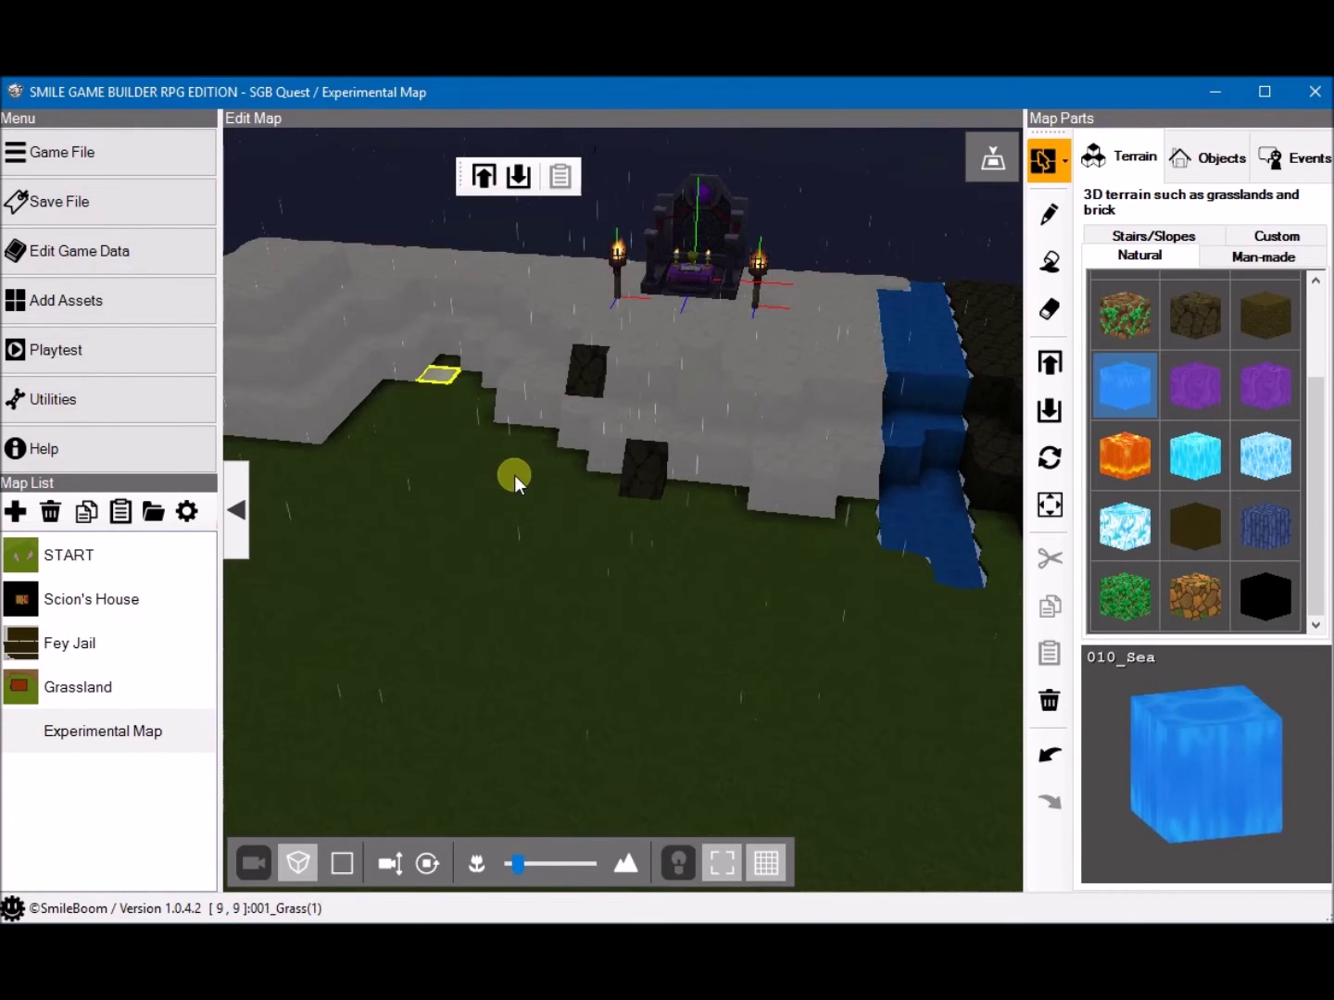
right_click_drag(499, 564, 778, 270)
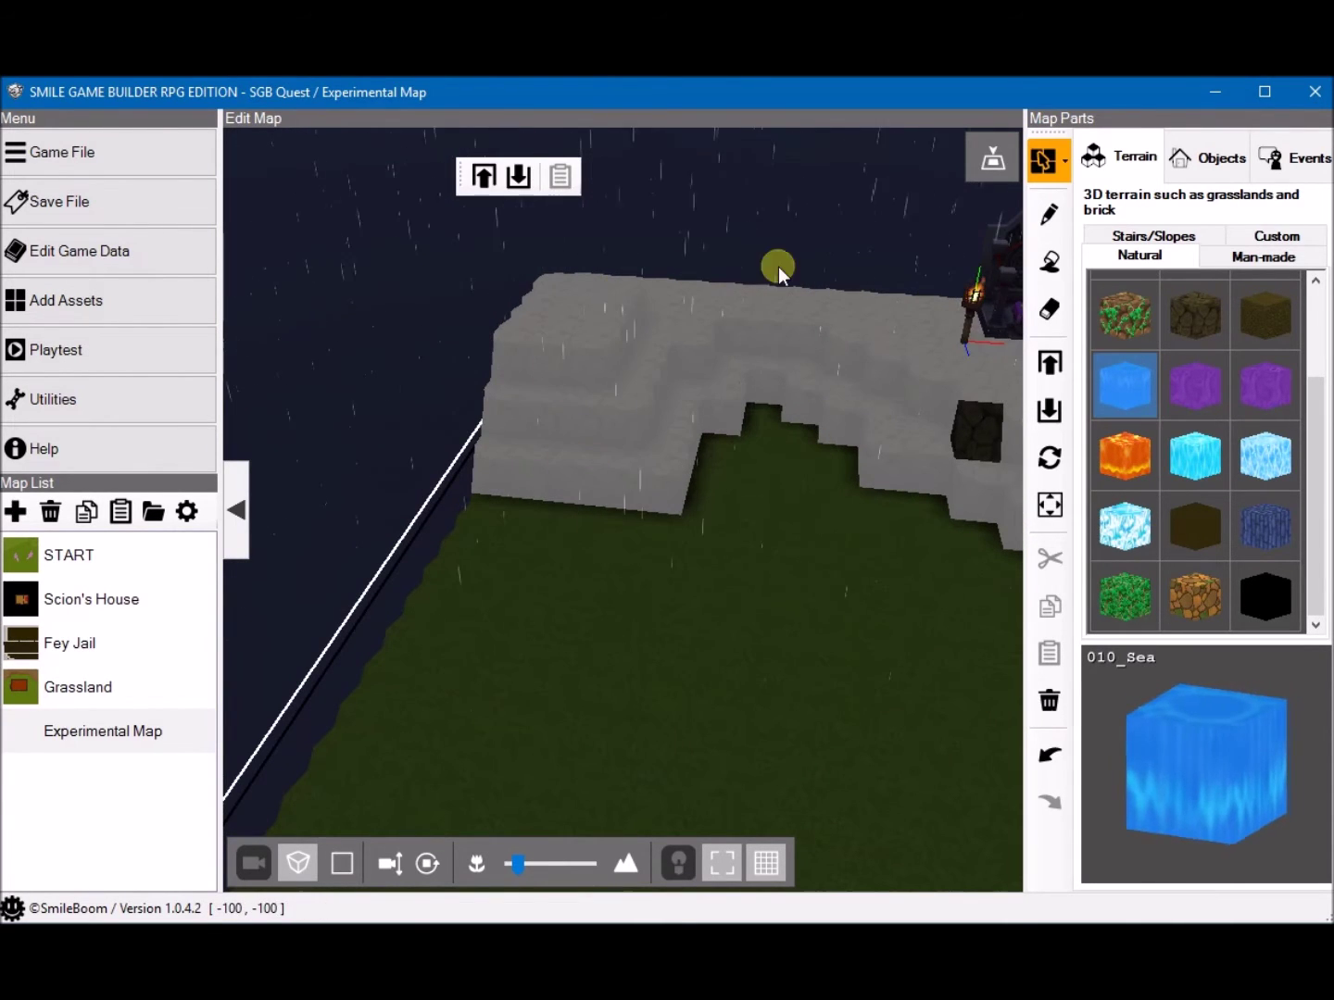
right_click_drag(855, 356, 602, 319)
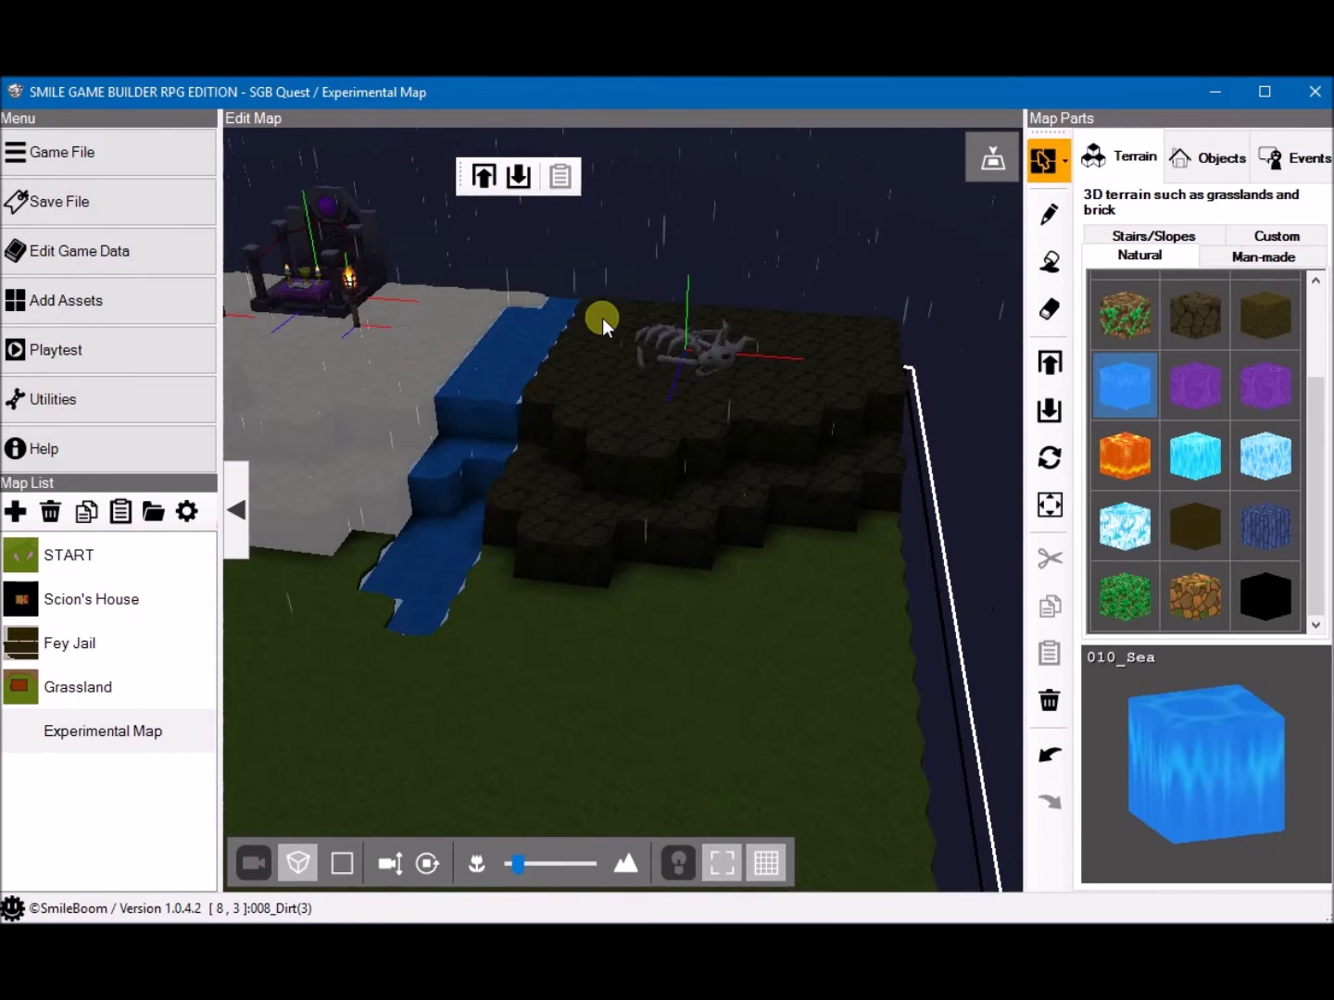
right_click_drag(533, 363, 634, 505)
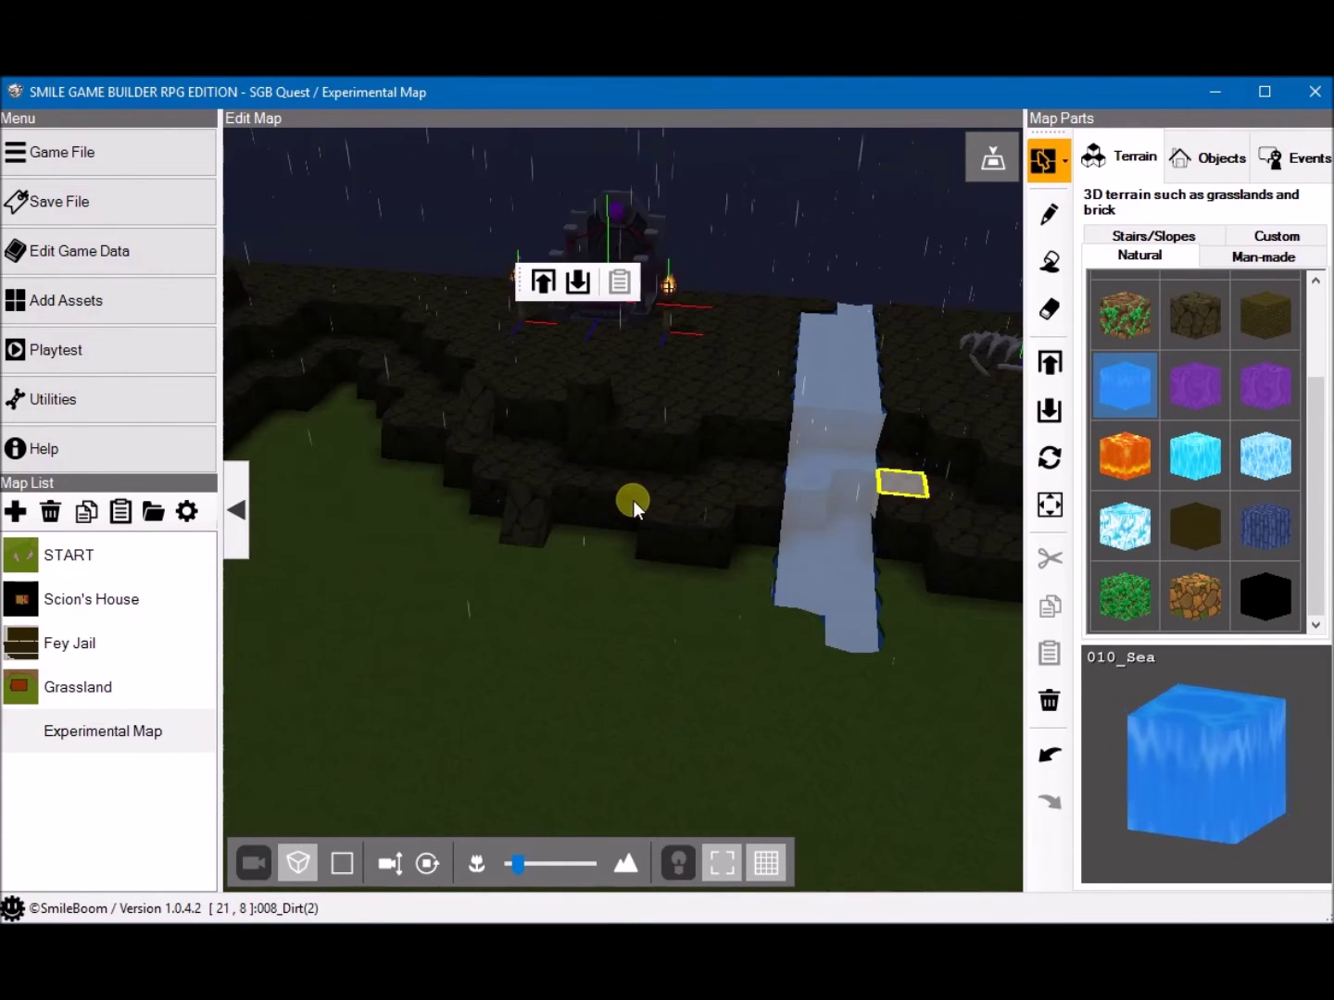
Step: Use Select by Elevation to mark the raised outer corner block and then the plateau's level-3 surface
left_click(1064, 161)
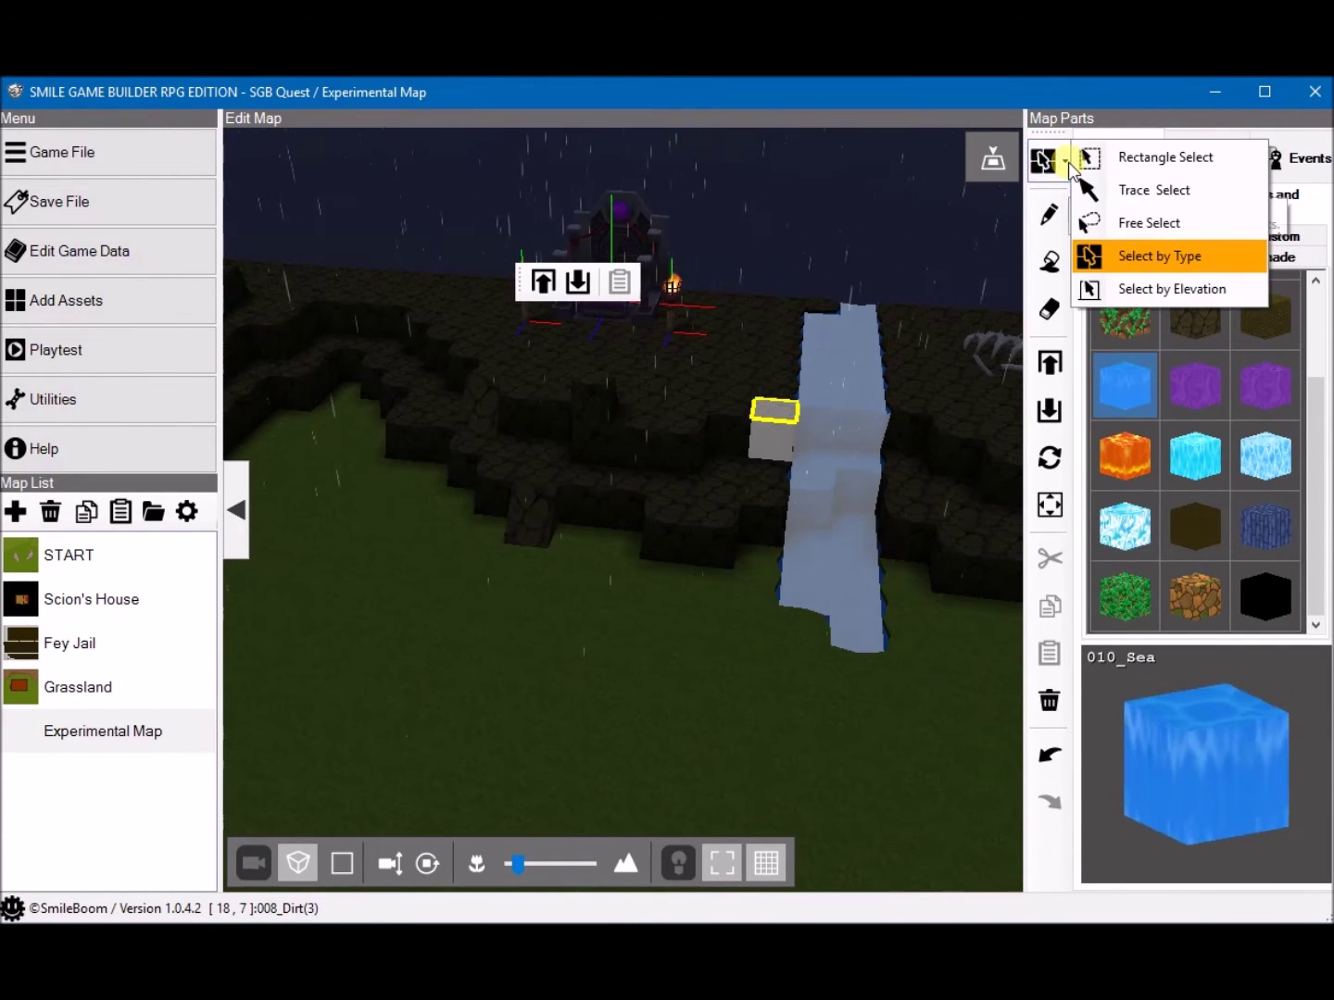
left_click(1065, 165)
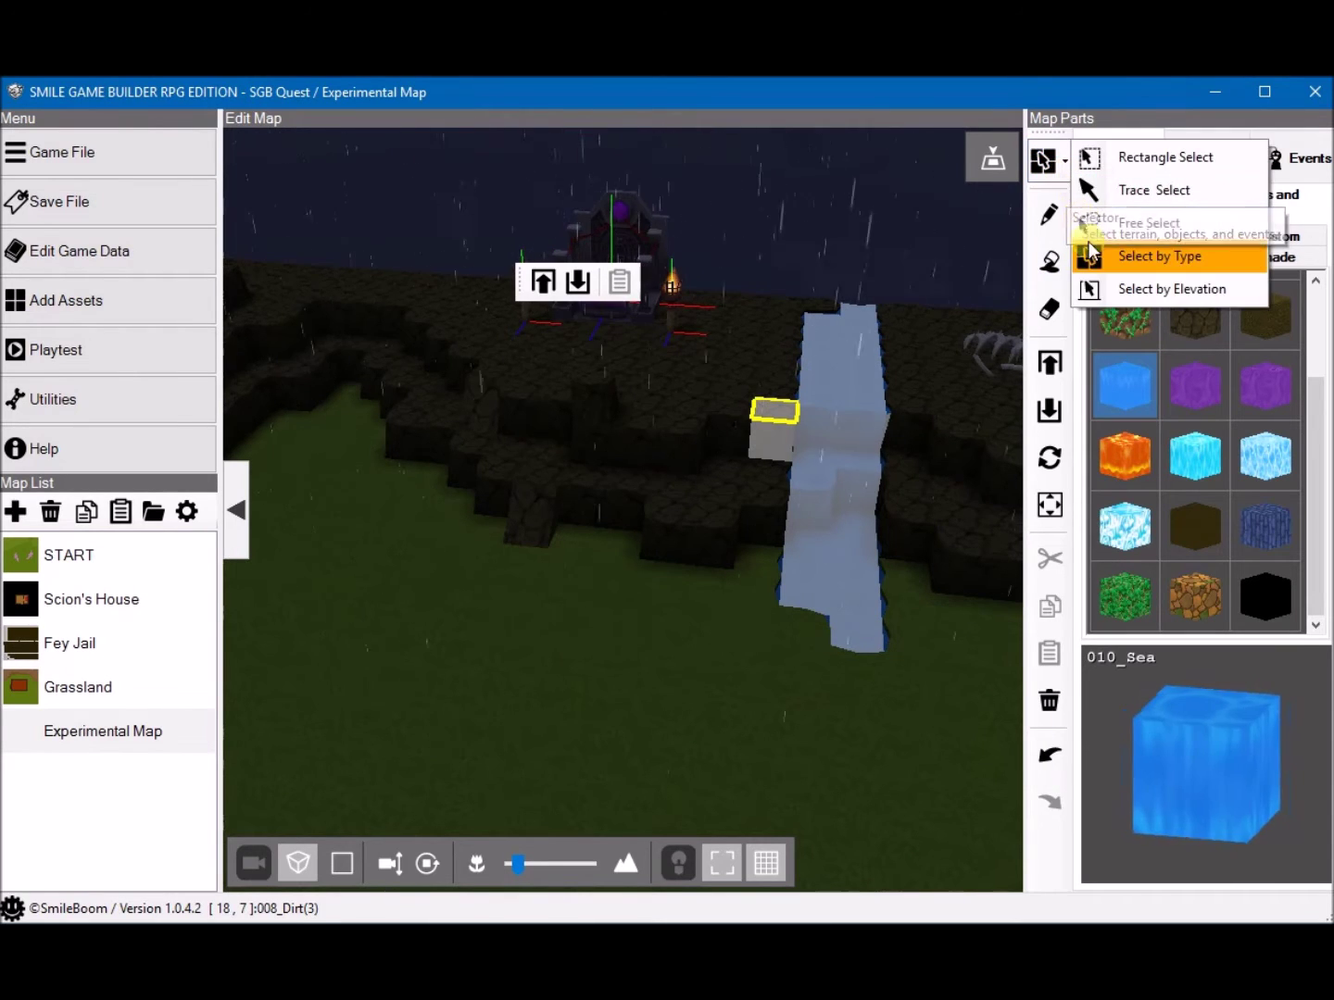
left_click(1093, 288)
right_click_drag(380, 461, 480, 463)
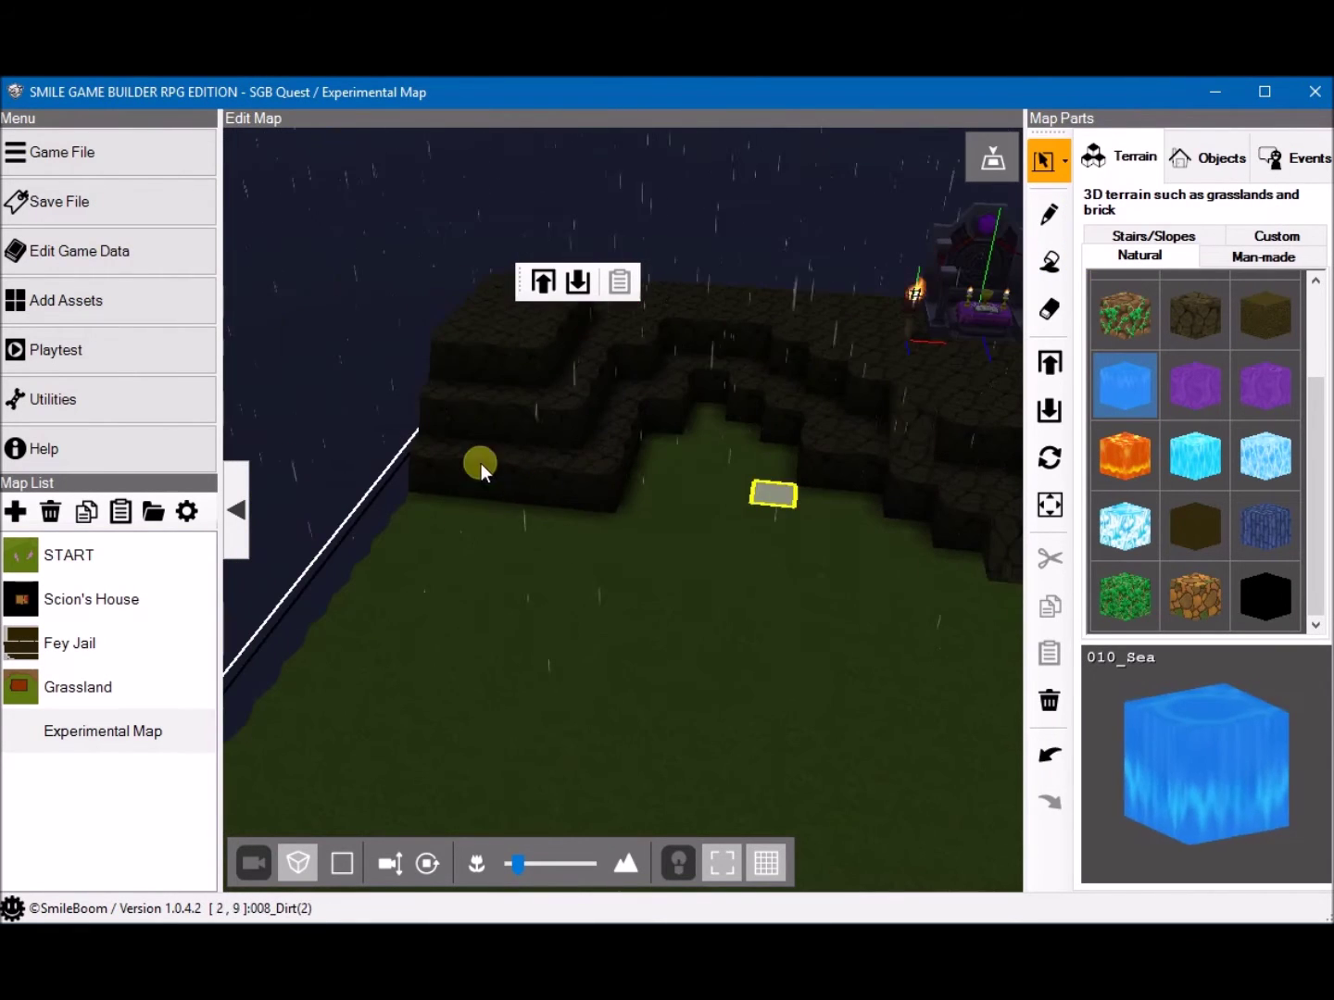
left_click(485, 319)
right_click_drag(554, 378, 297, 312)
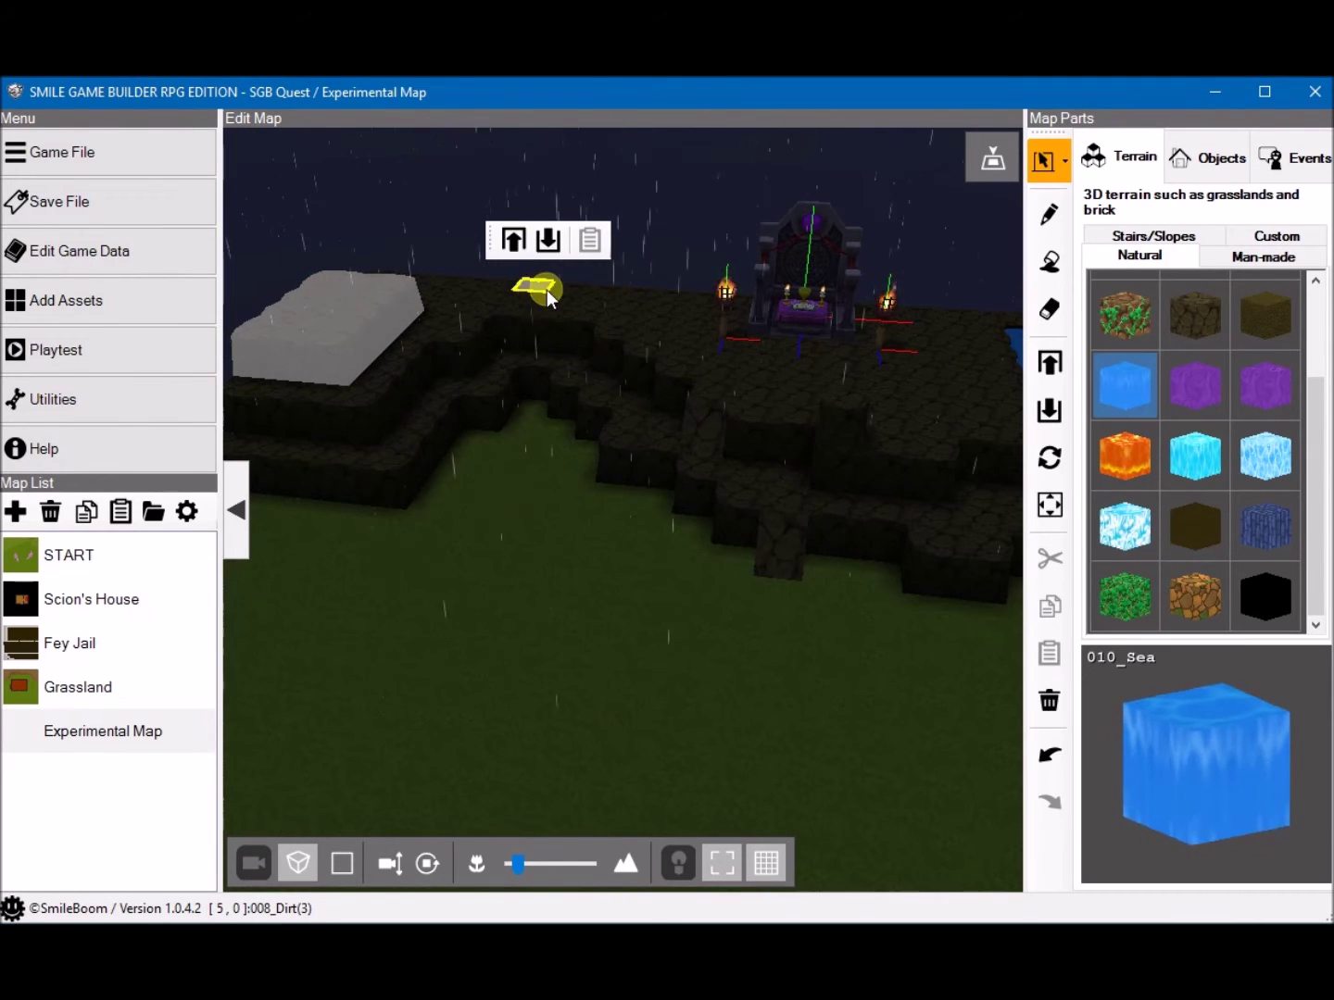
left_click(550, 299)
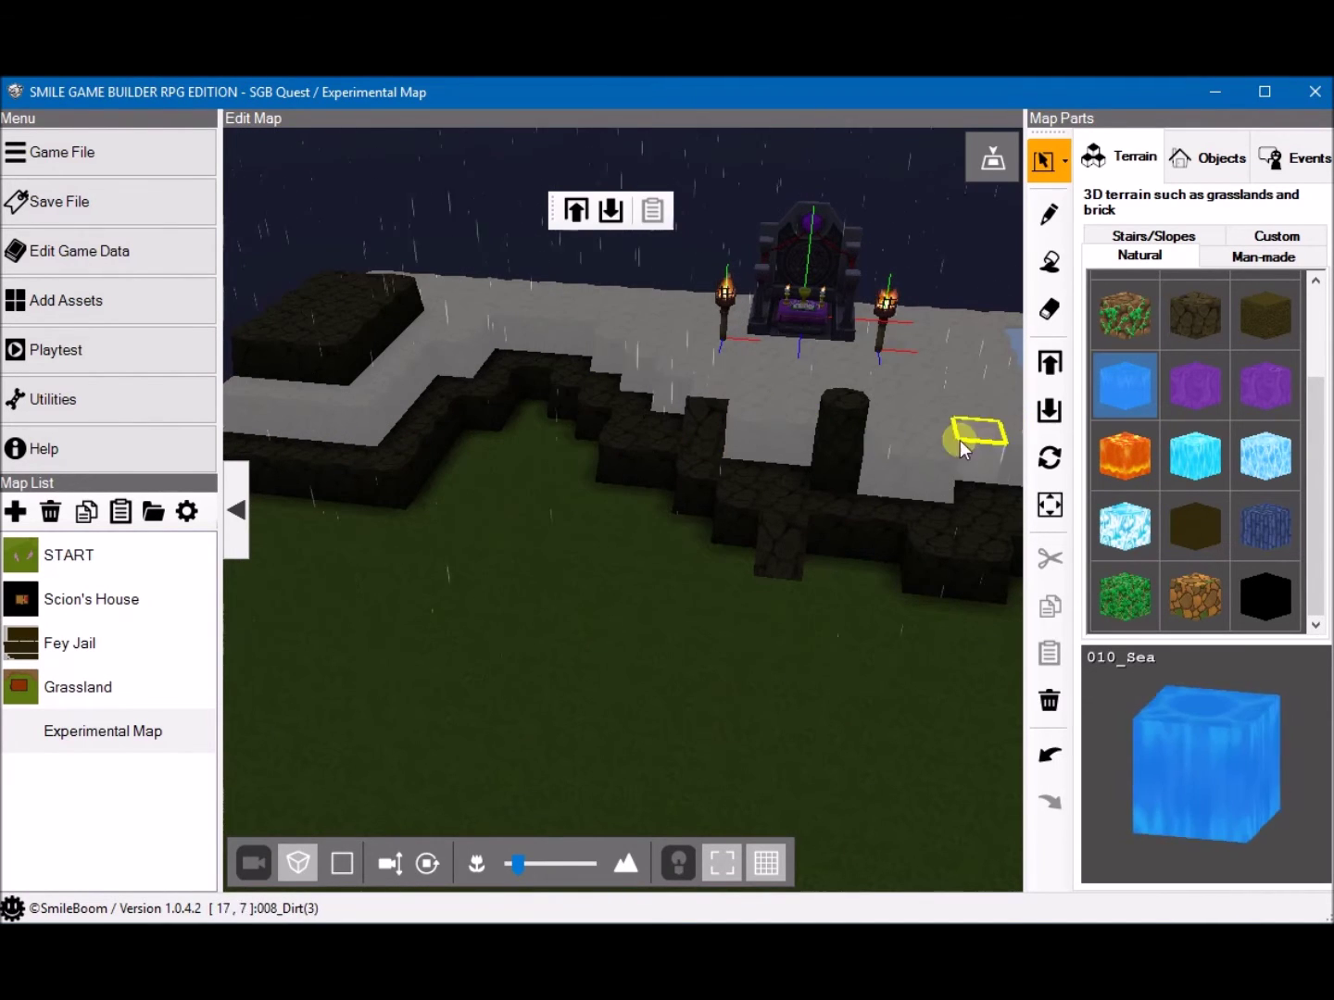
Step: With Select by Elevation, mark the raised corner block again and then the level-2 ledge along the plateau's front
left_click(342, 313)
left_click(841, 435, "ctrl")
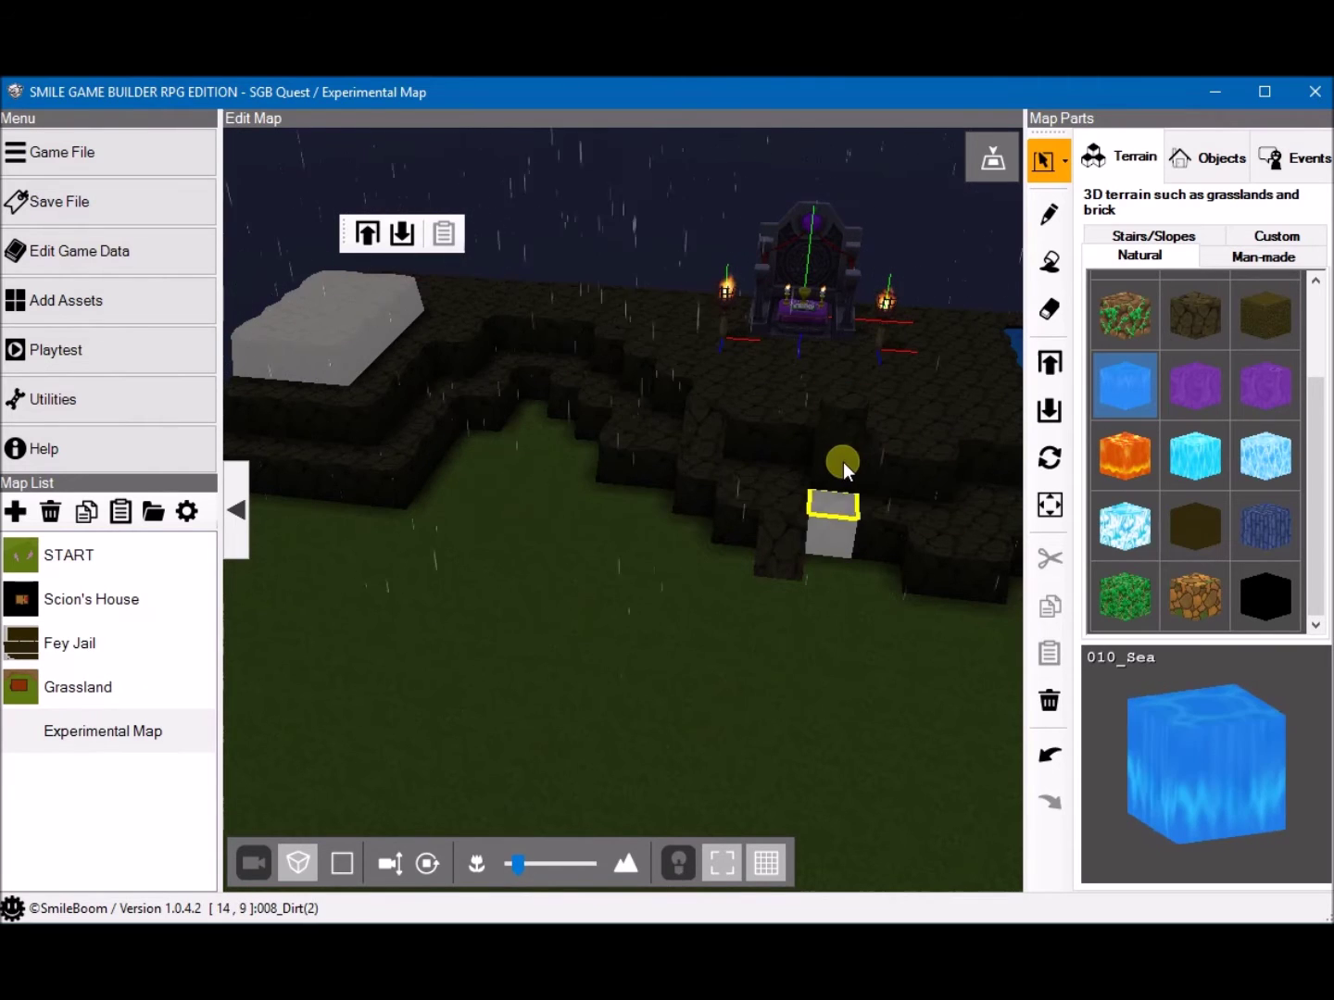
left_click(741, 467, "ctrl")
key("Right")
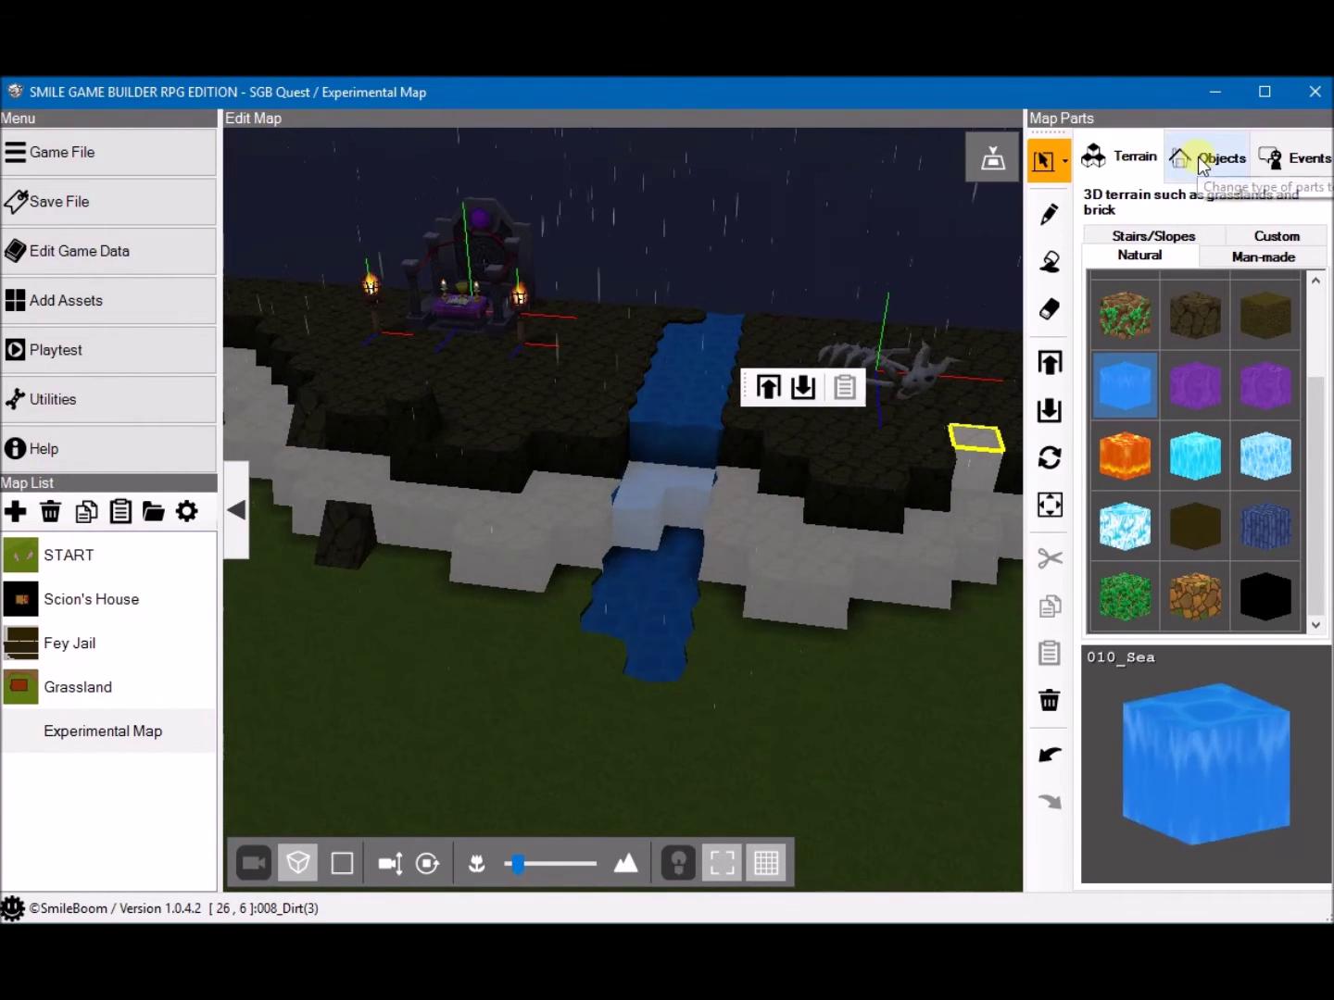
left_click(995, 161)
left_click_drag(997, 163, 923, 132)
left_click(1009, 141)
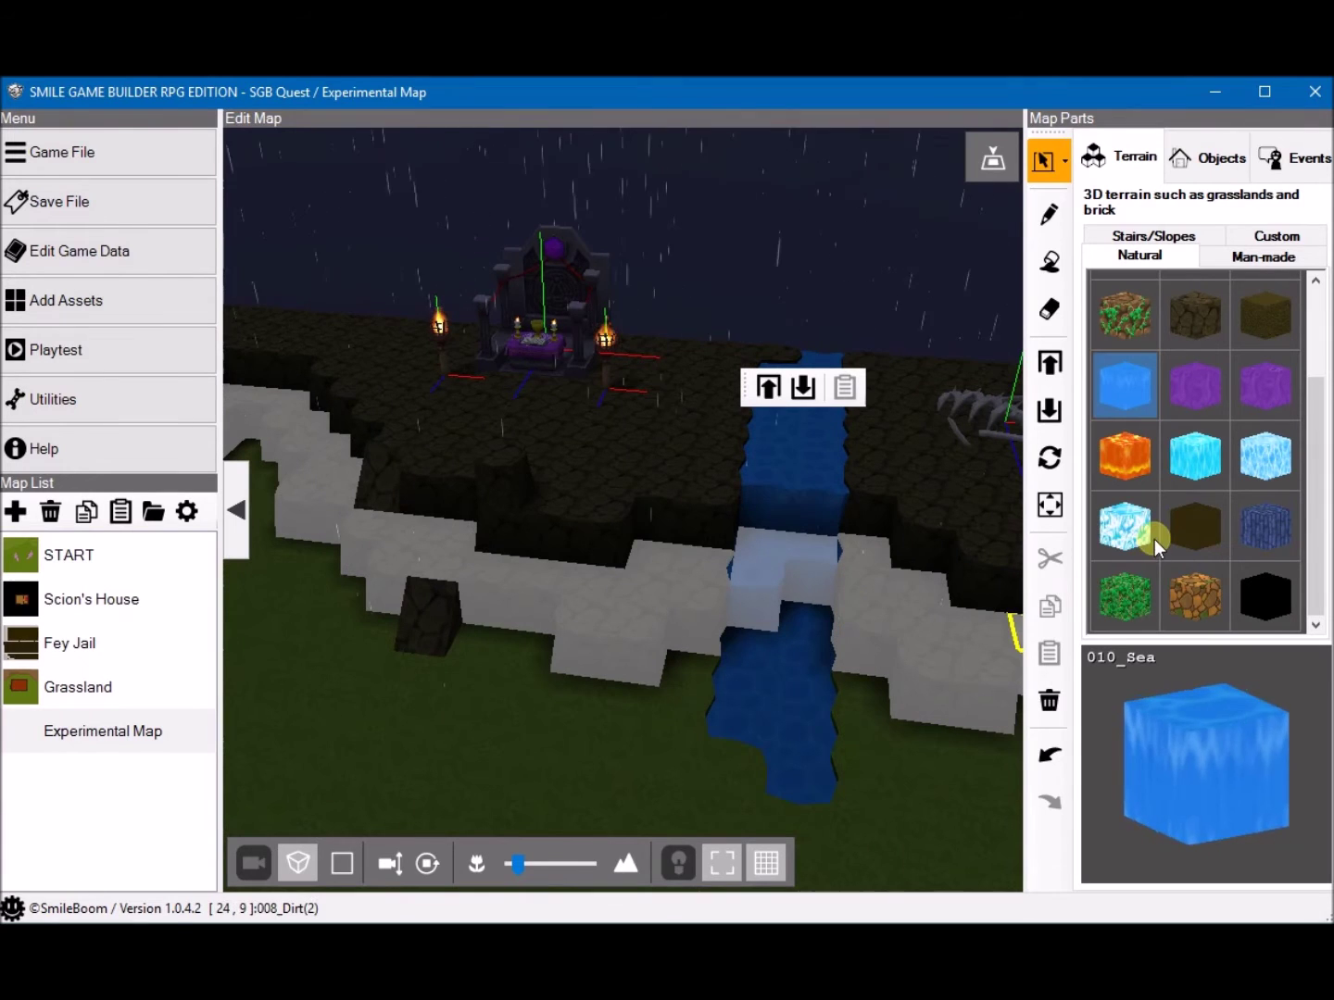
right_click_drag(560, 551, 586, 516)
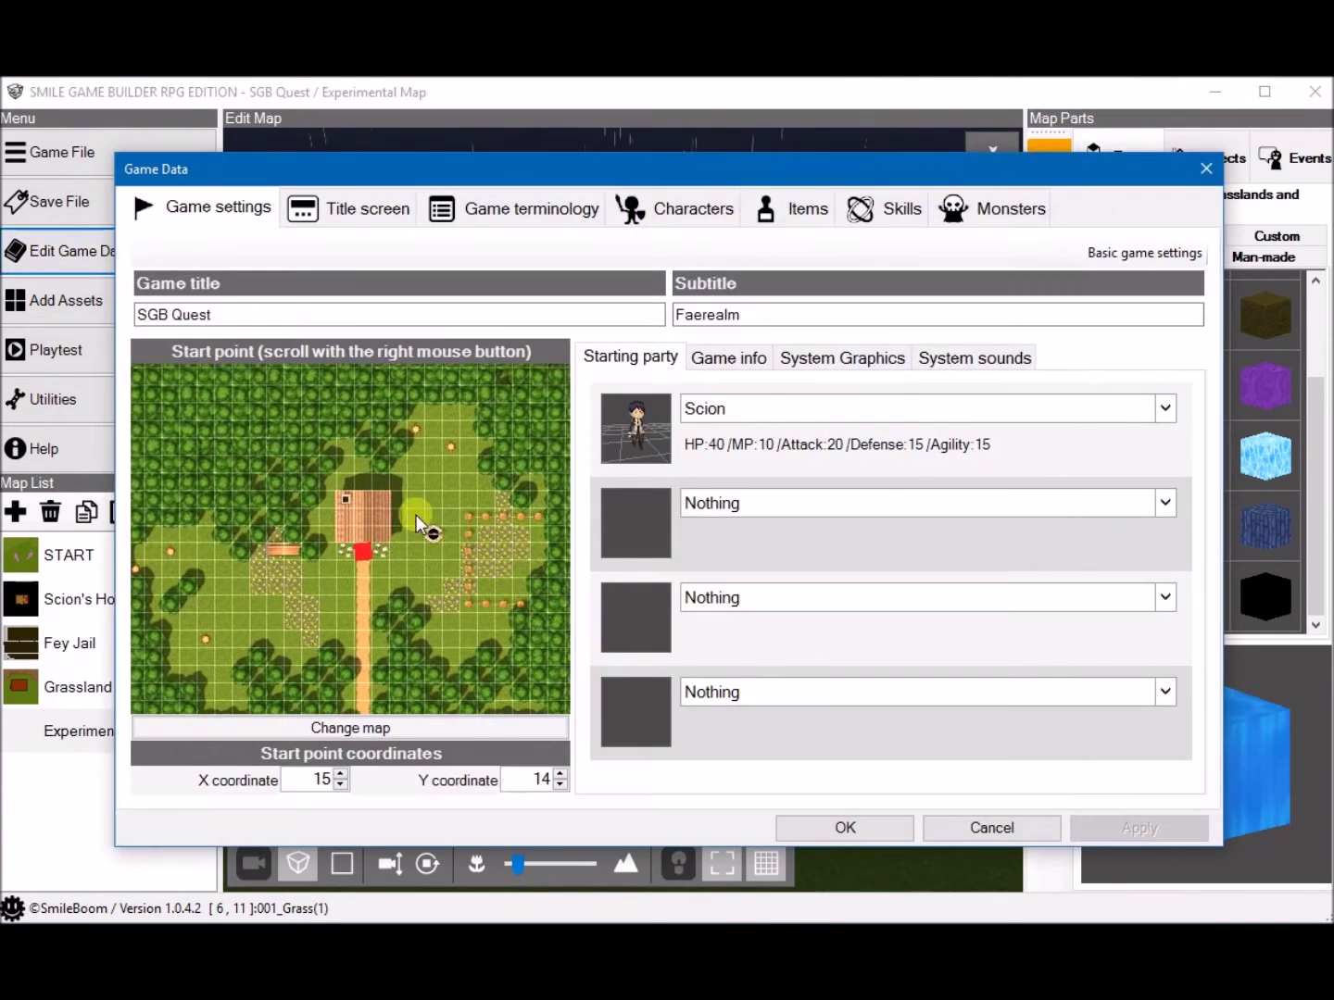
Step: Change the game's start point to Experimental Map at X 13, Y 14 and save the game settings
left_click(385, 729)
left_click(598, 435)
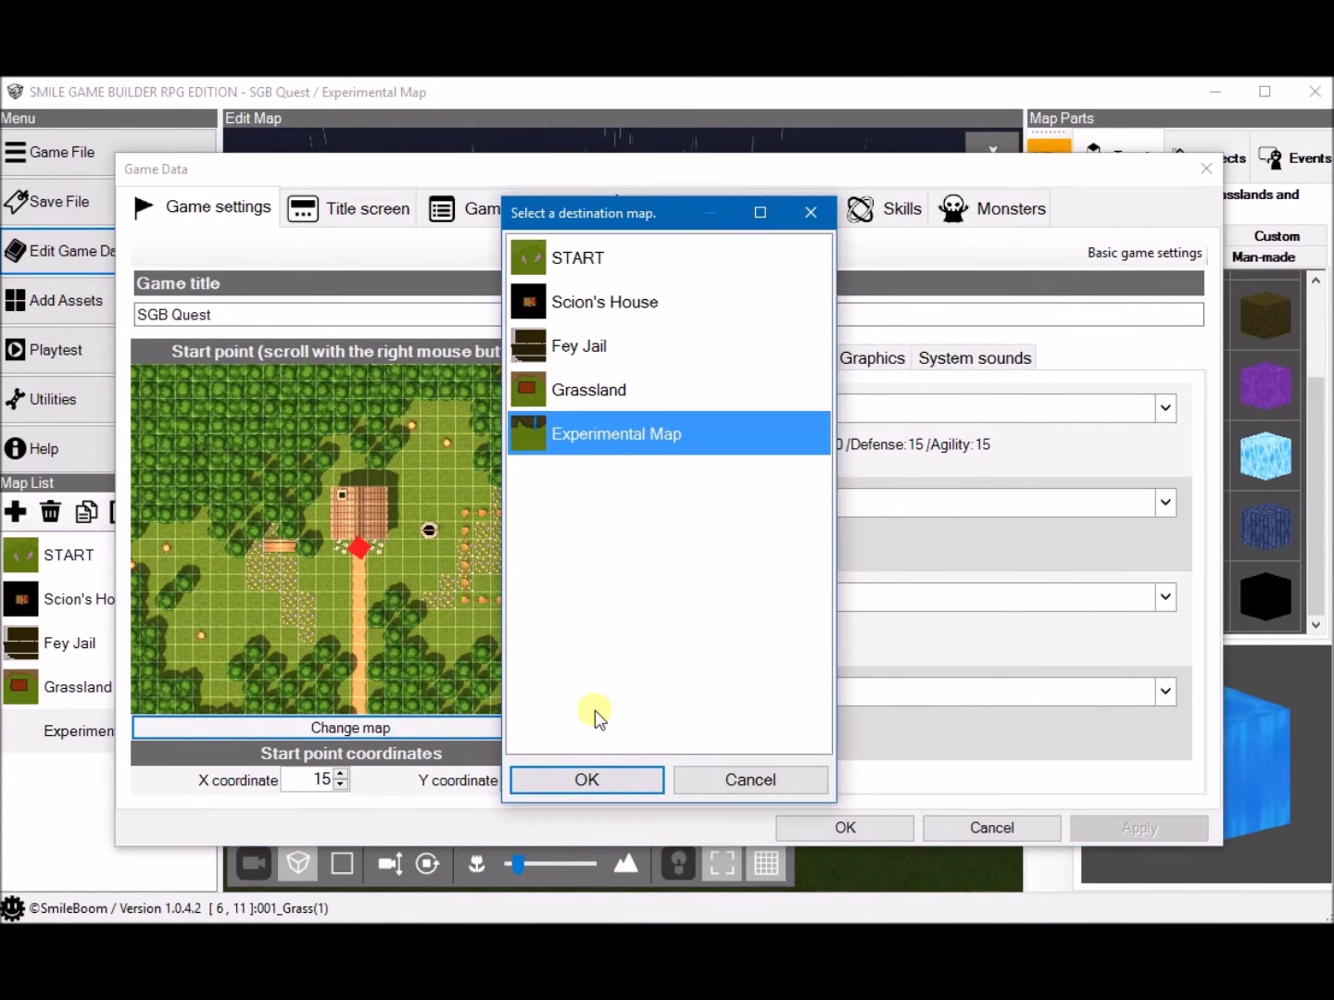
left_click(607, 781)
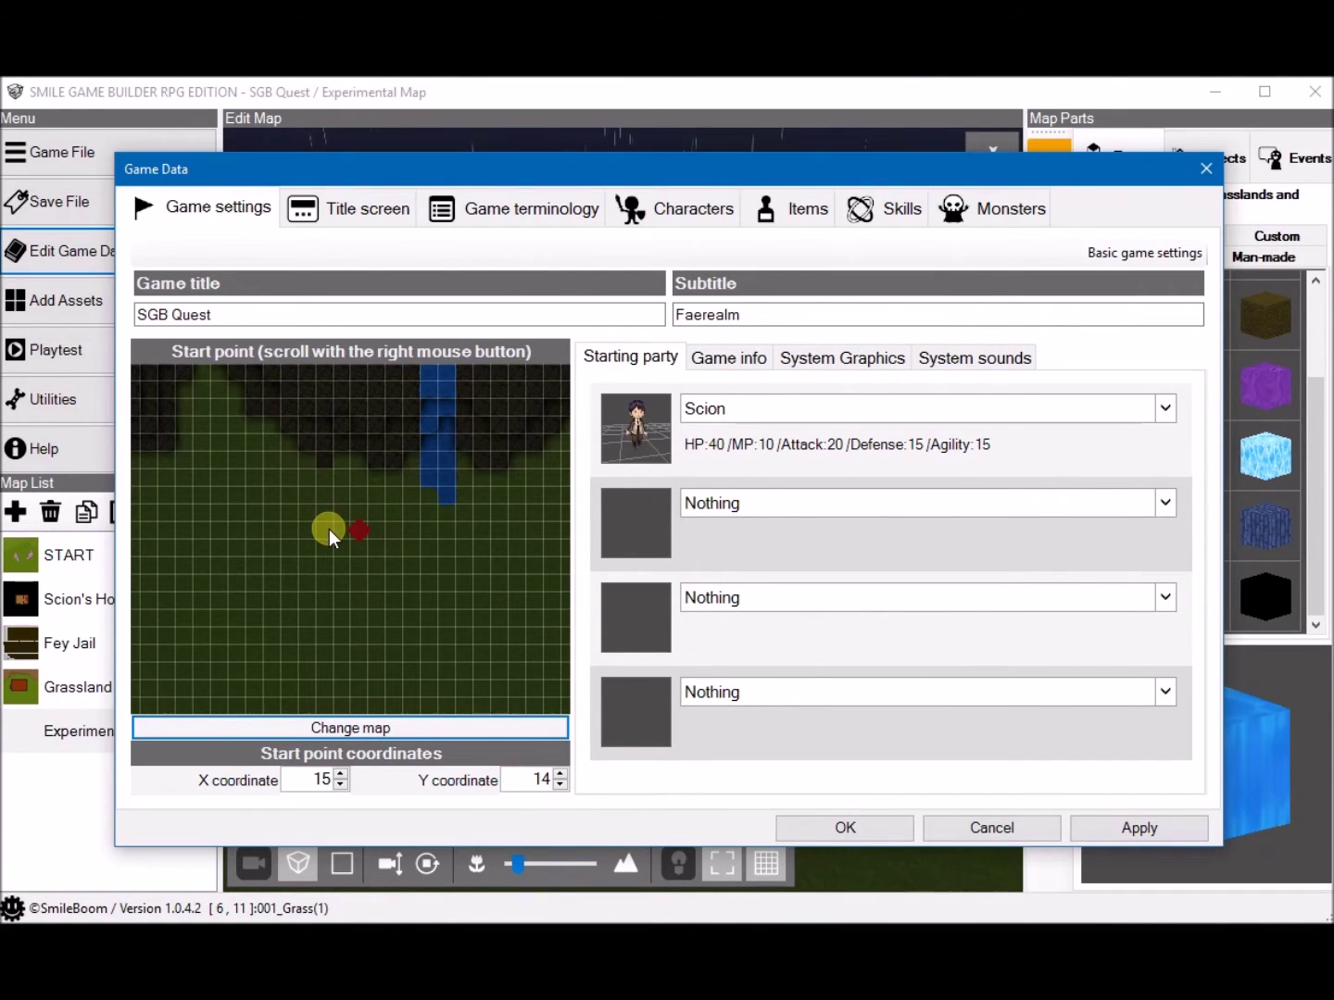
left_click(320, 530)
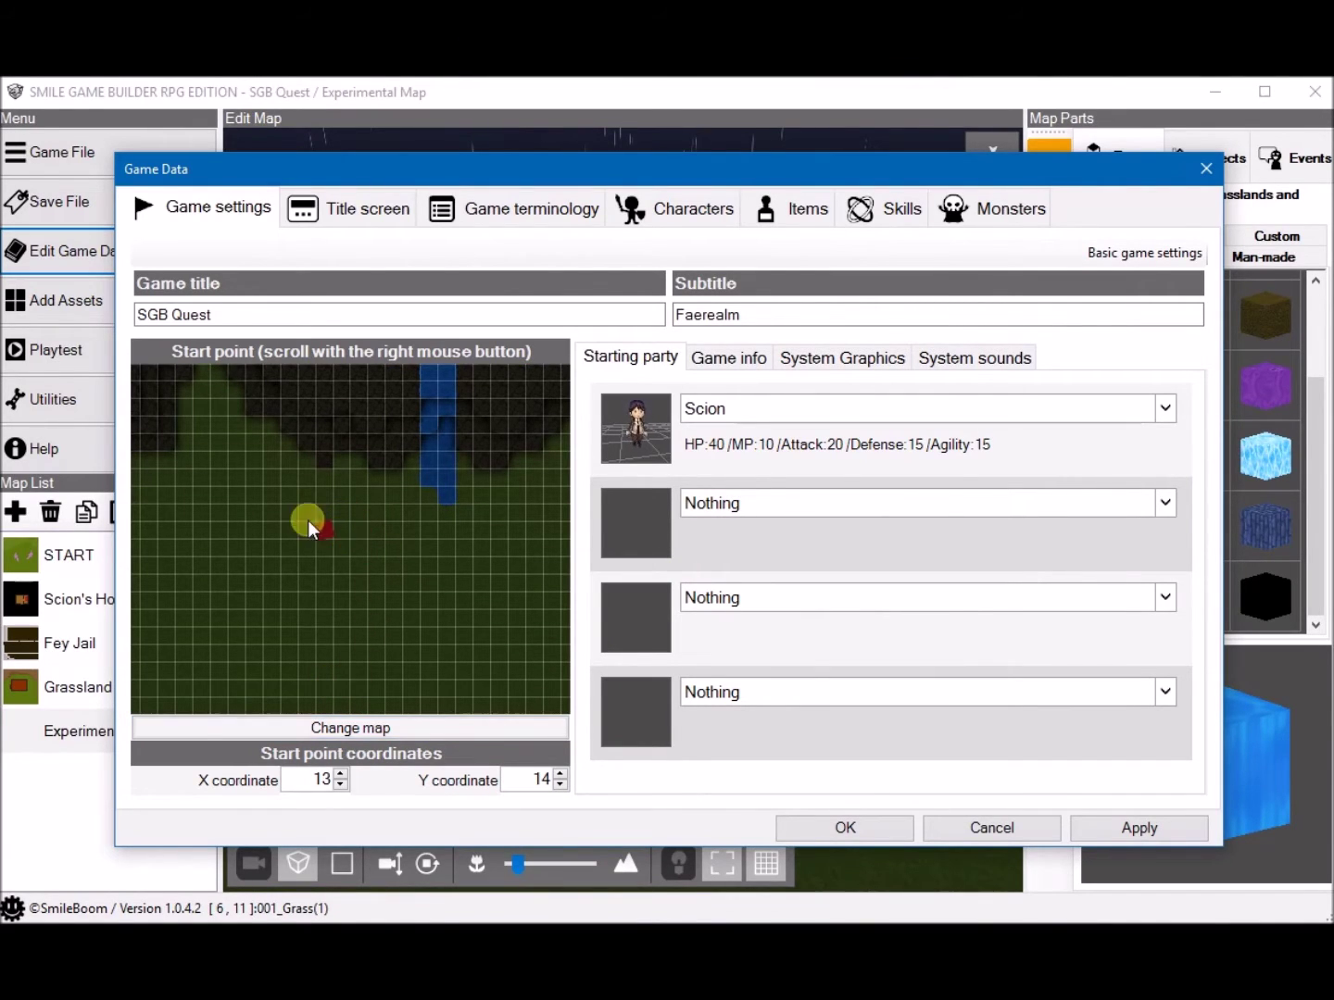
left_click(862, 836)
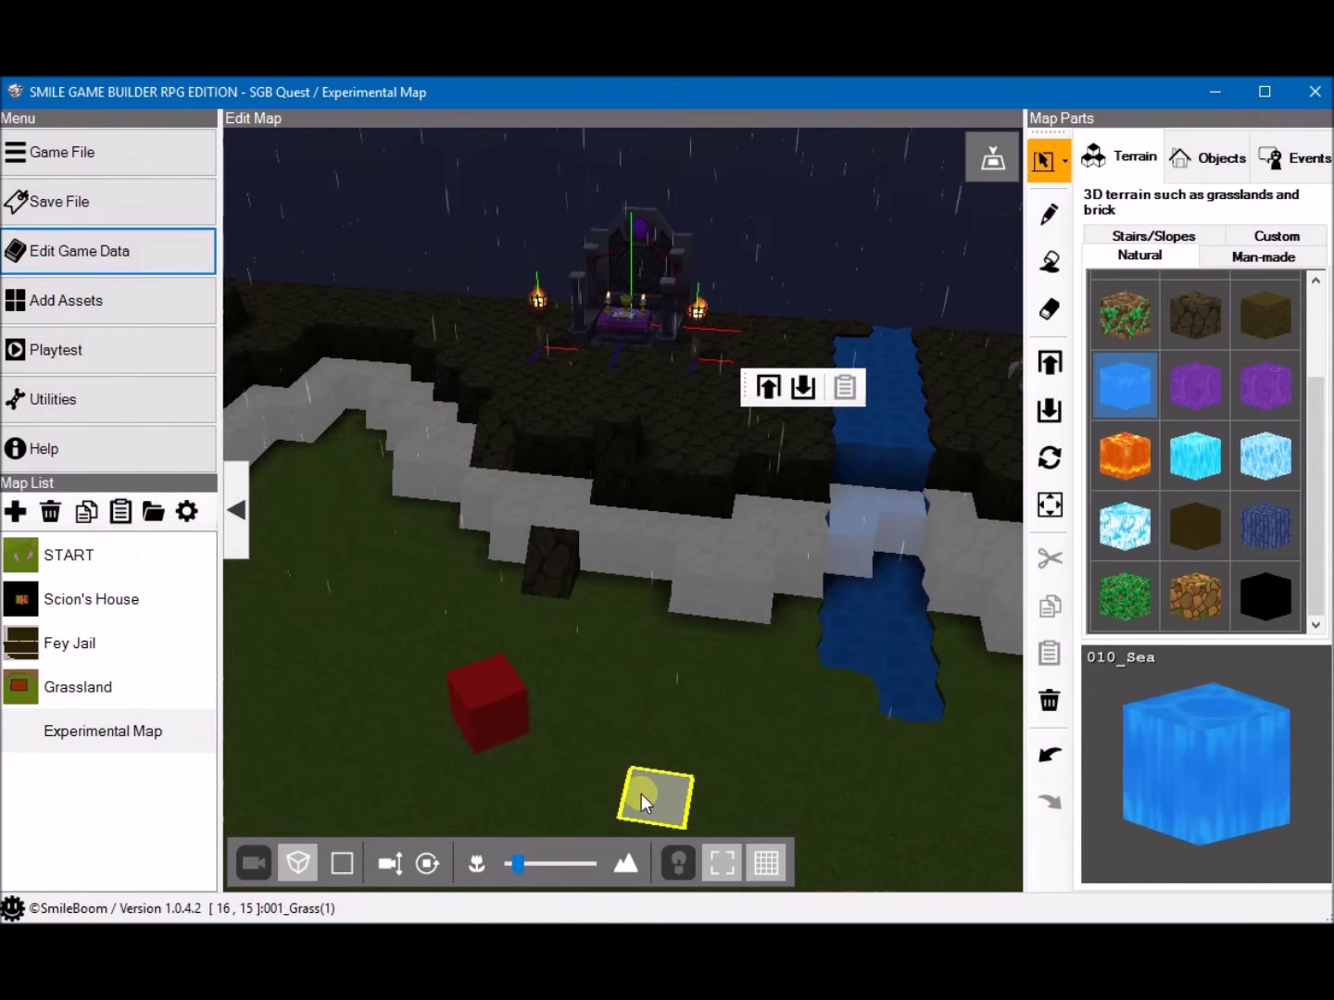
Step: Place a Stationary - Speak event on the dirt plateau at tile 15, 5, in front of the beacon fire nearer the stream
middle_click_drag(508, 490, 495, 629)
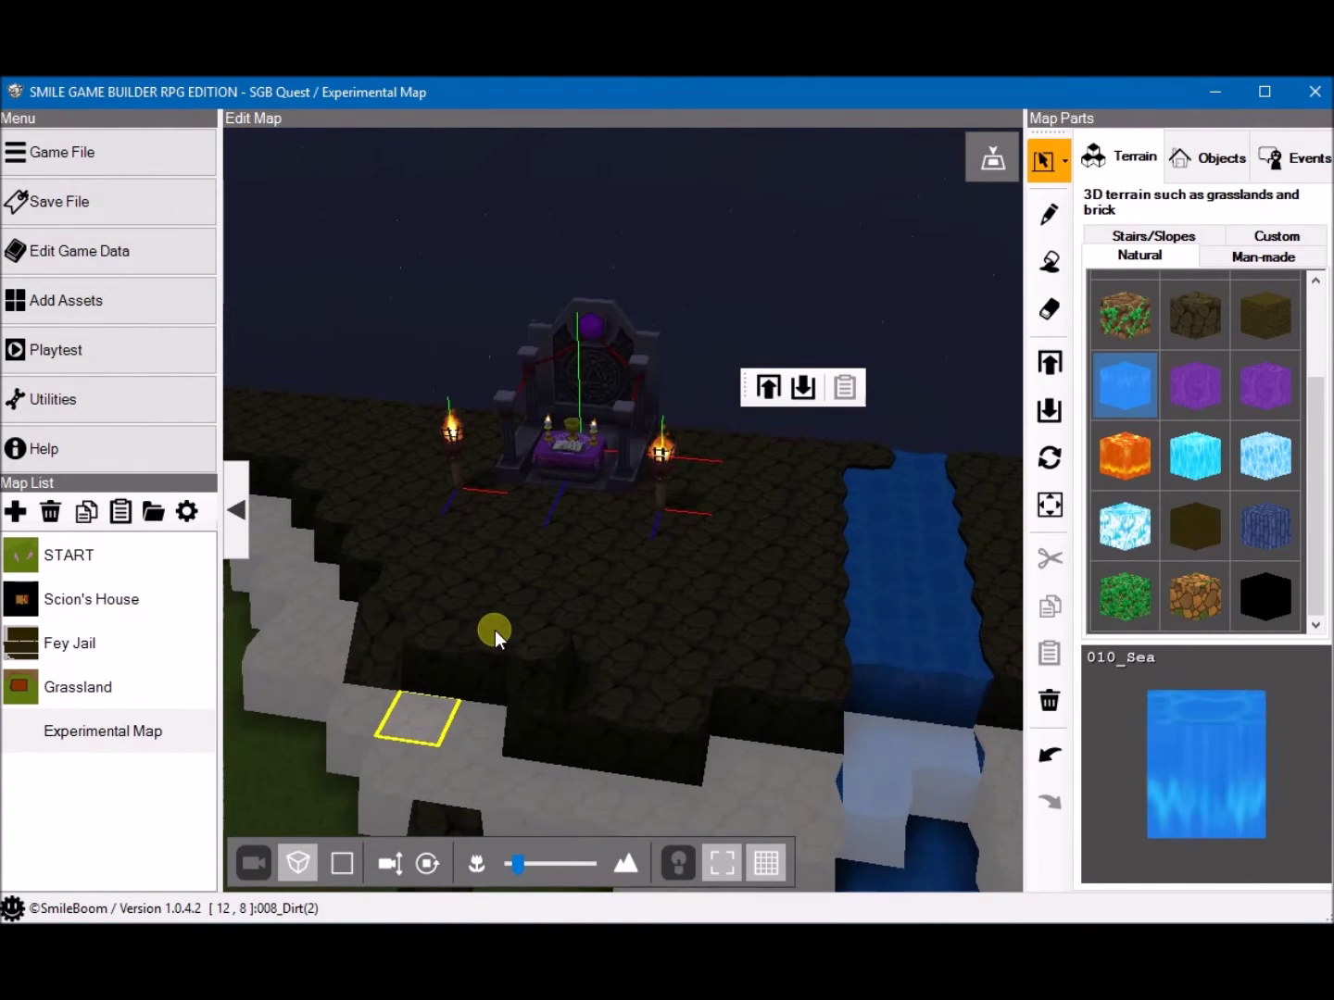
middle_click_drag(449, 544, 520, 571)
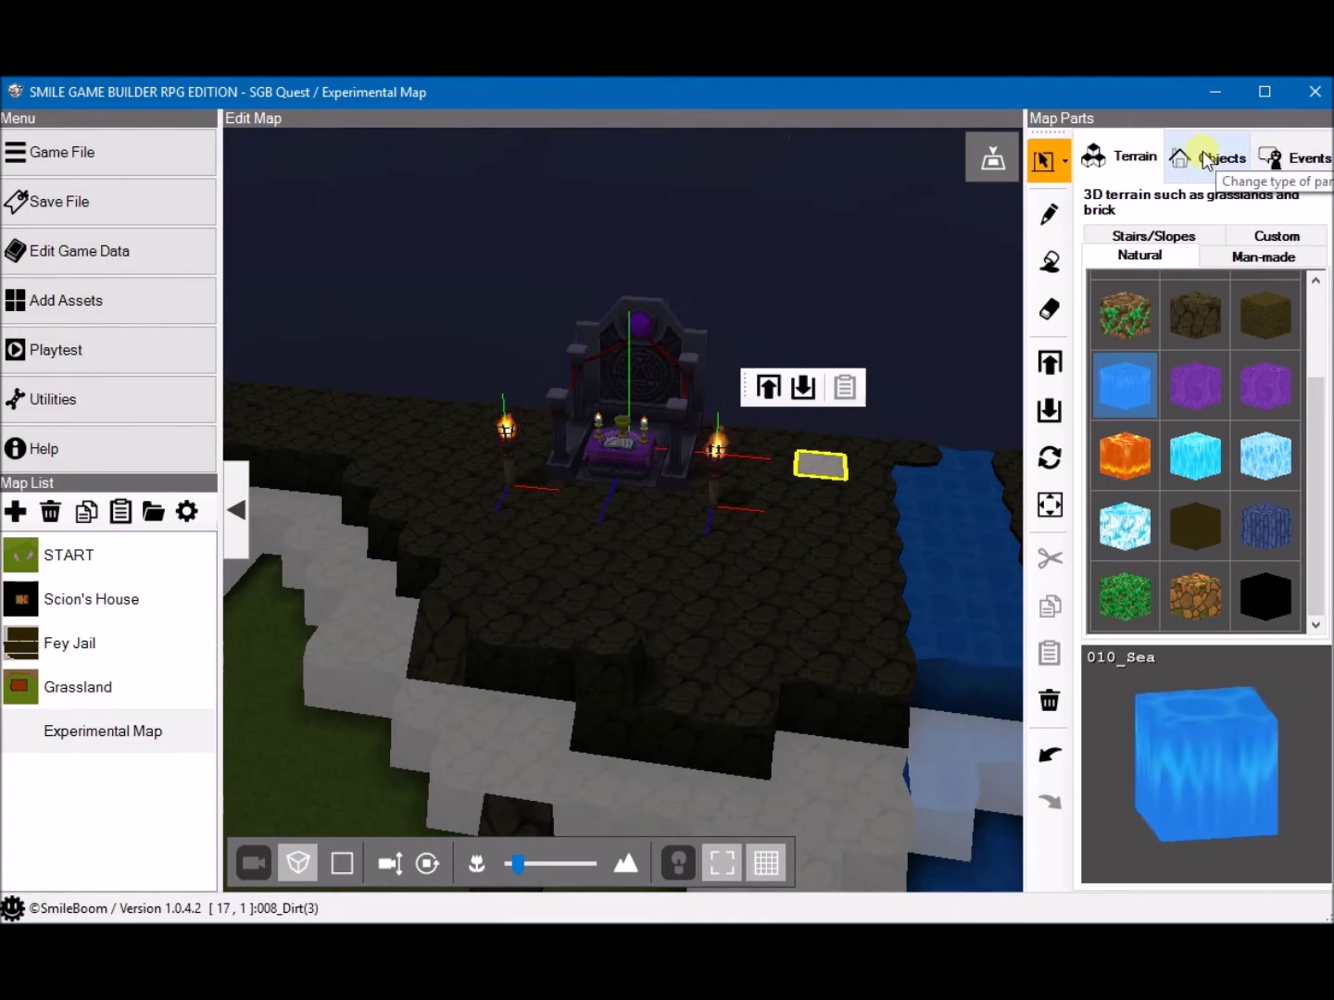
left_click(1289, 156)
middle_click_drag(576, 551, 649, 594)
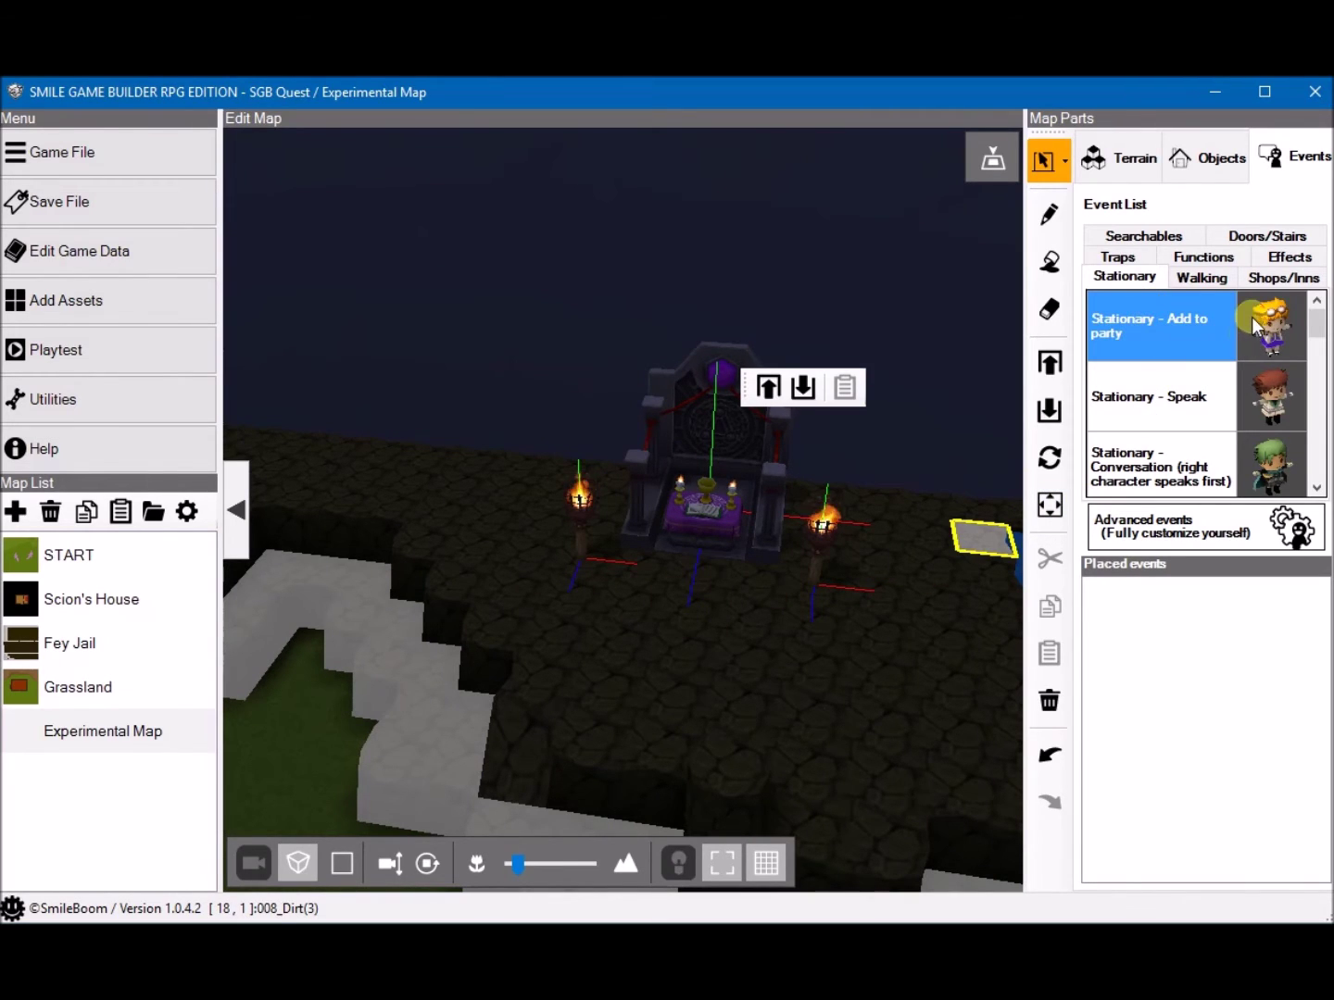
scroll(1169, 343, "down", 2)
scroll(1169, 343, "up", 2)
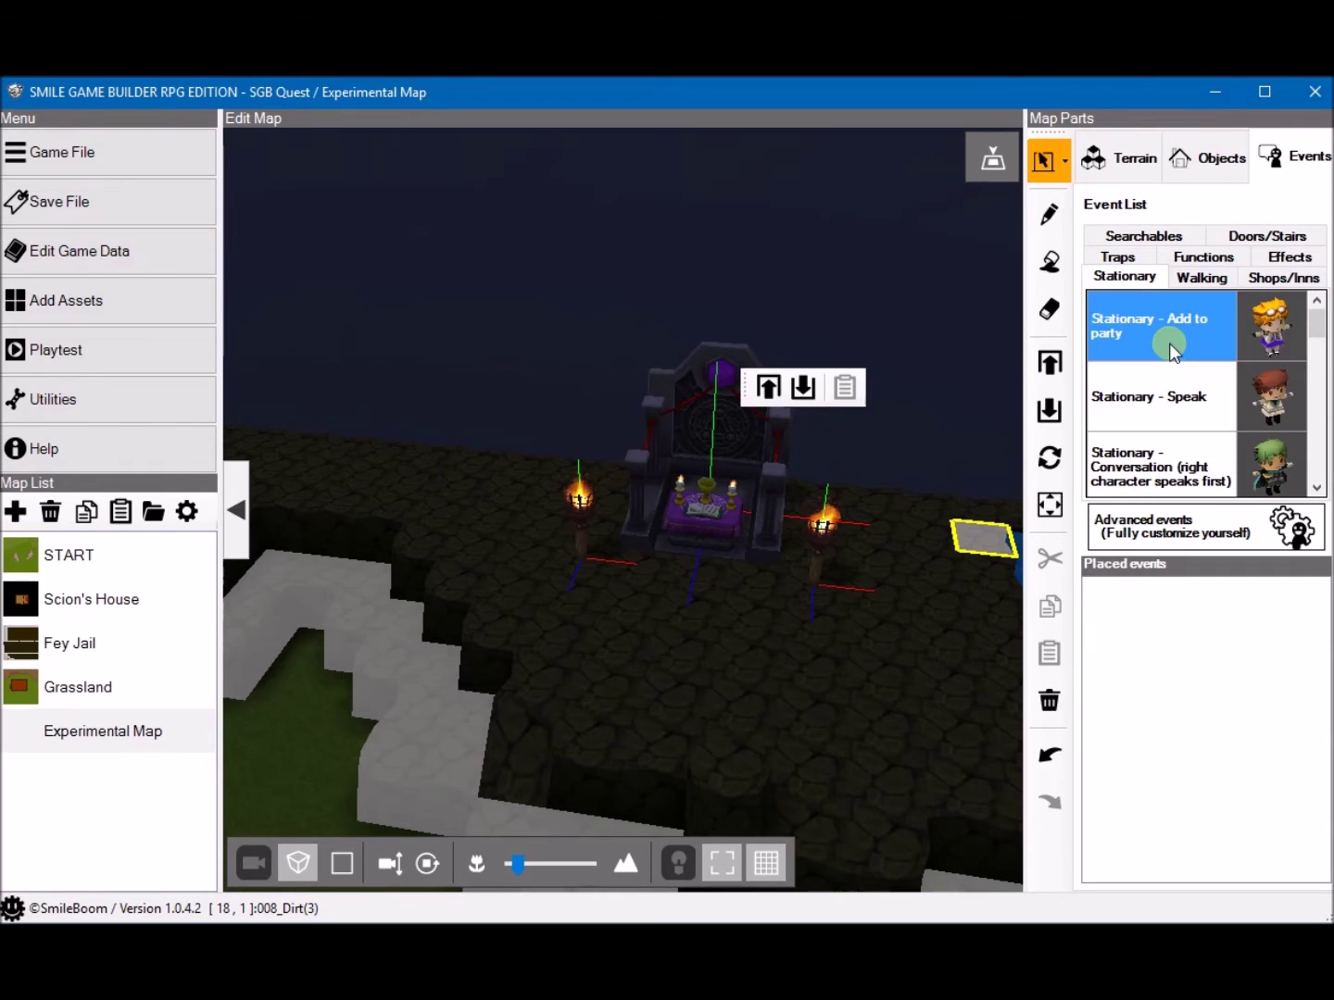
left_click(1225, 395)
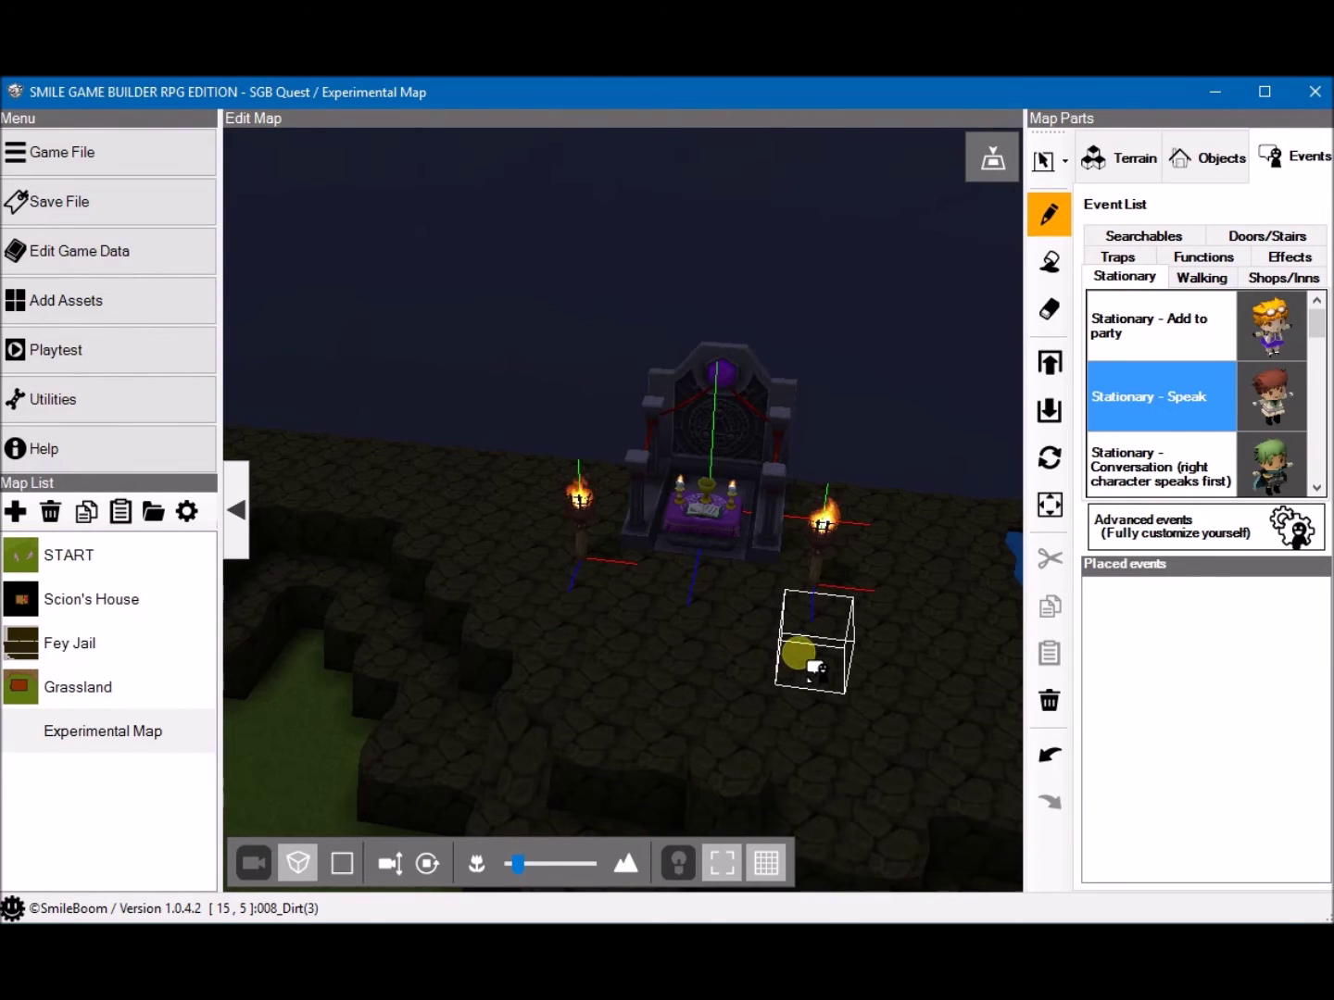
left_click(798, 653)
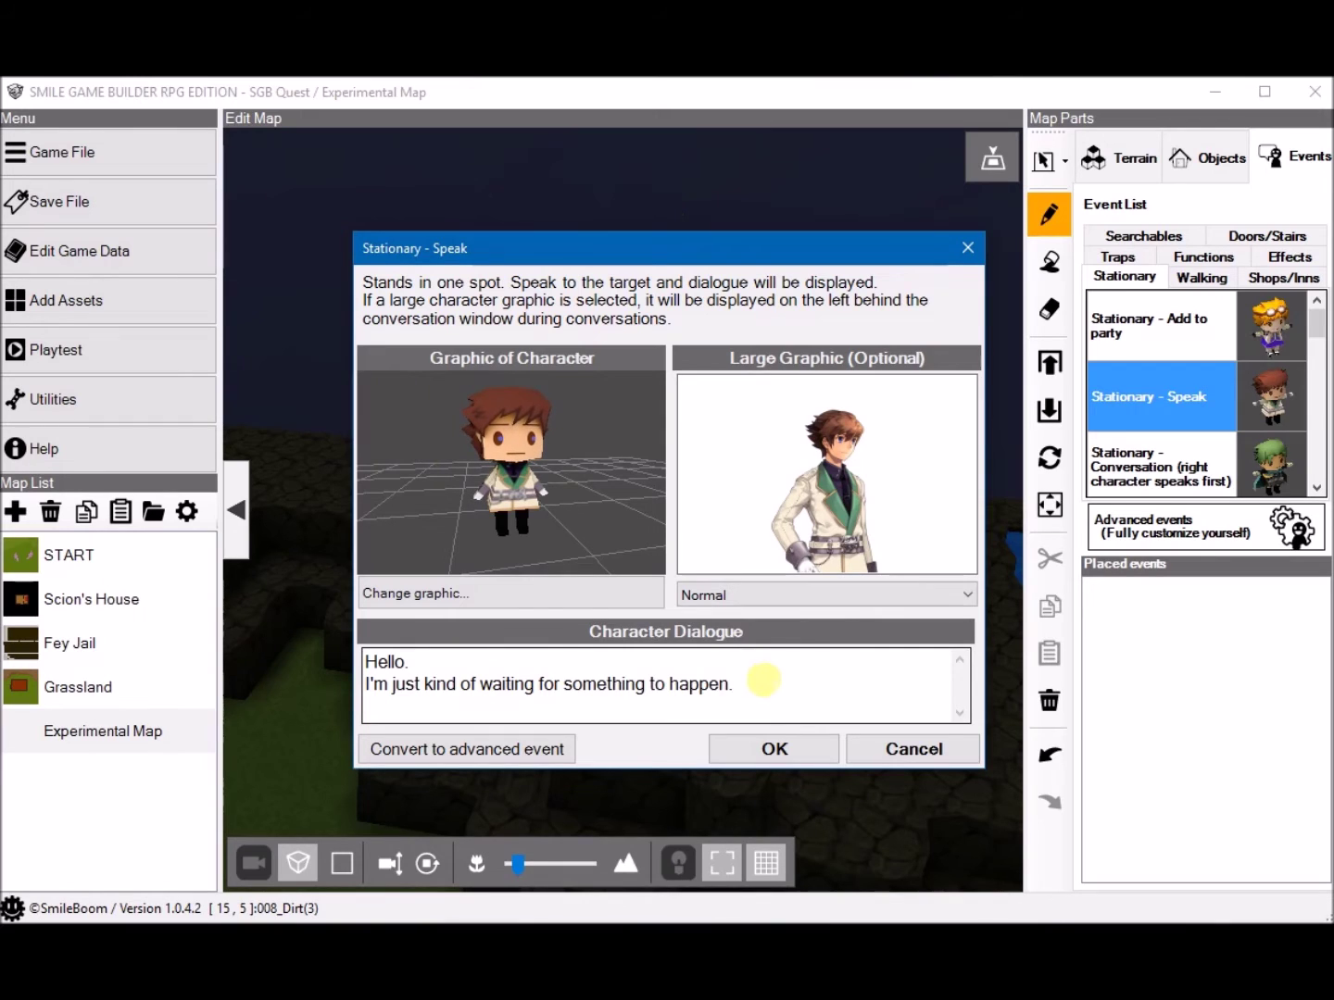
Step: Set the speaking character's large graphic expression to Angry and accept the event with its default dialogue
left_click(774, 596)
left_click(713, 652)
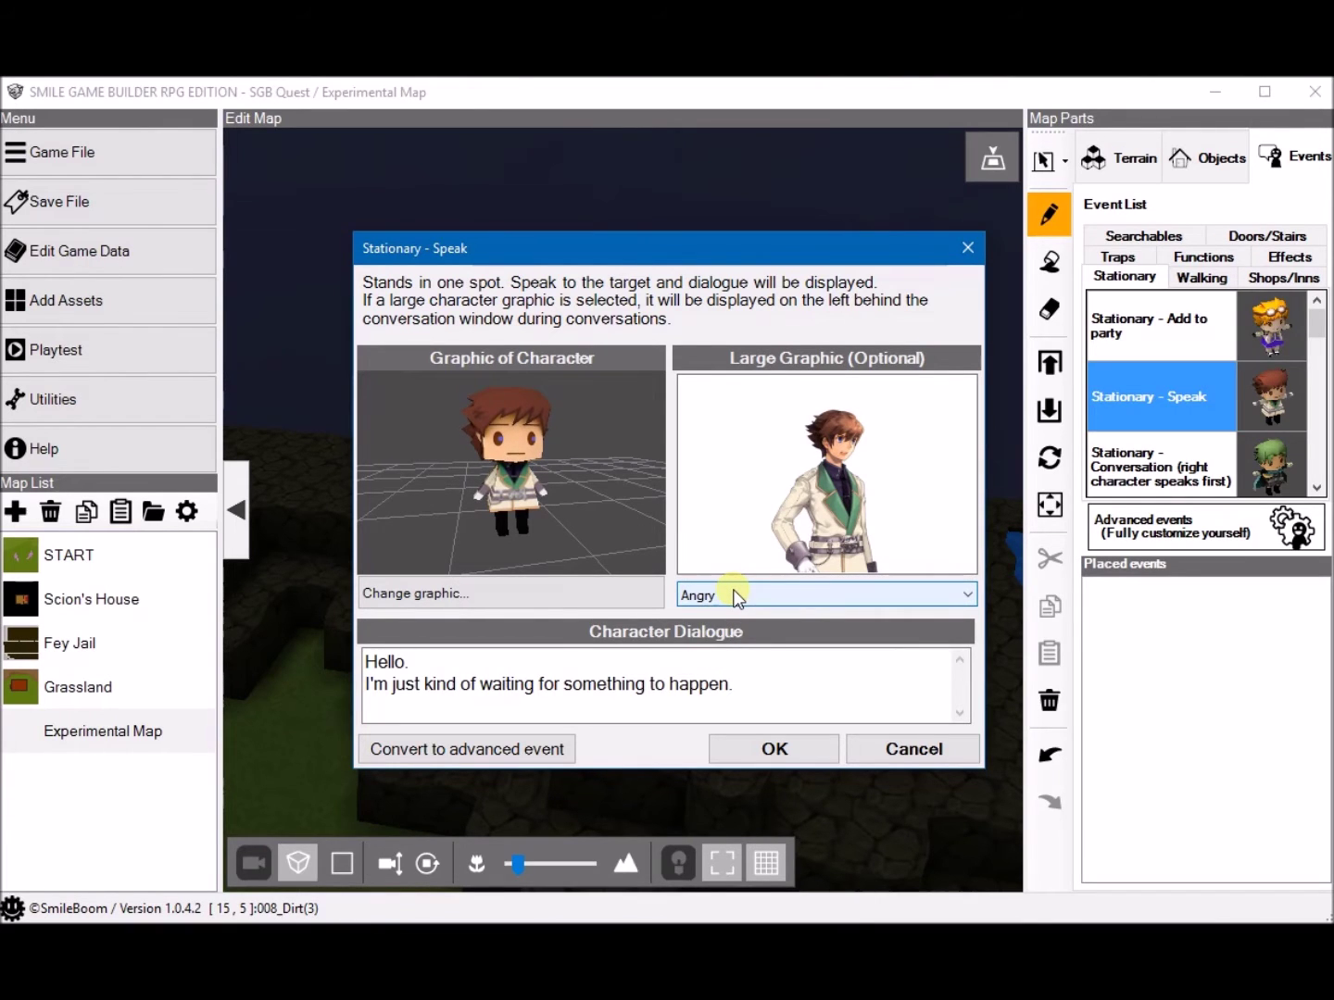
left_click(784, 749)
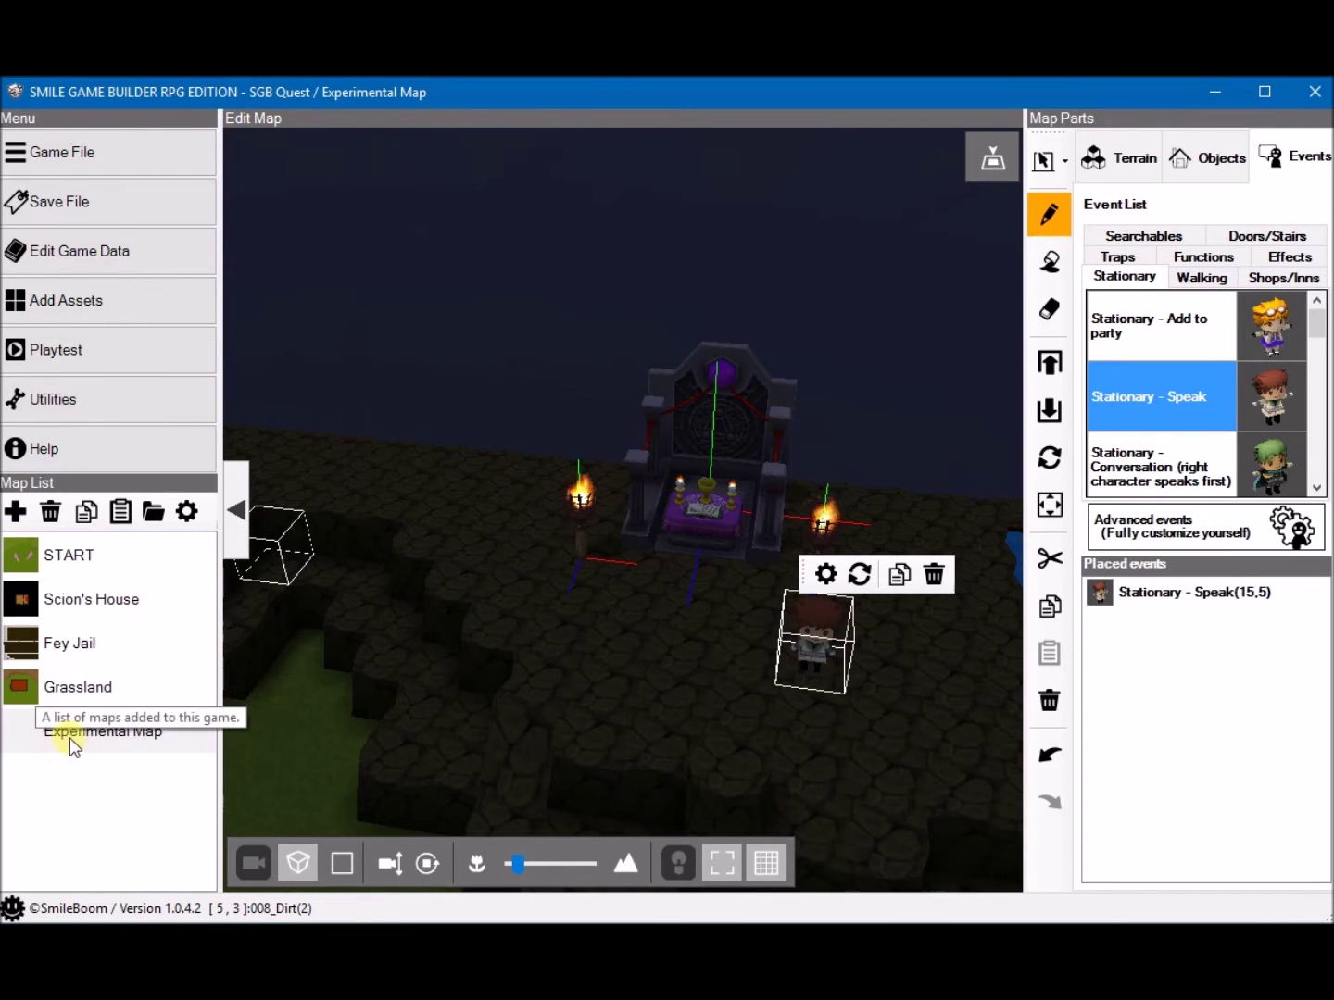
Step: Launch a playtest of SGB Quest, move its window fully into view and proceed past the title screen
left_click(56, 350)
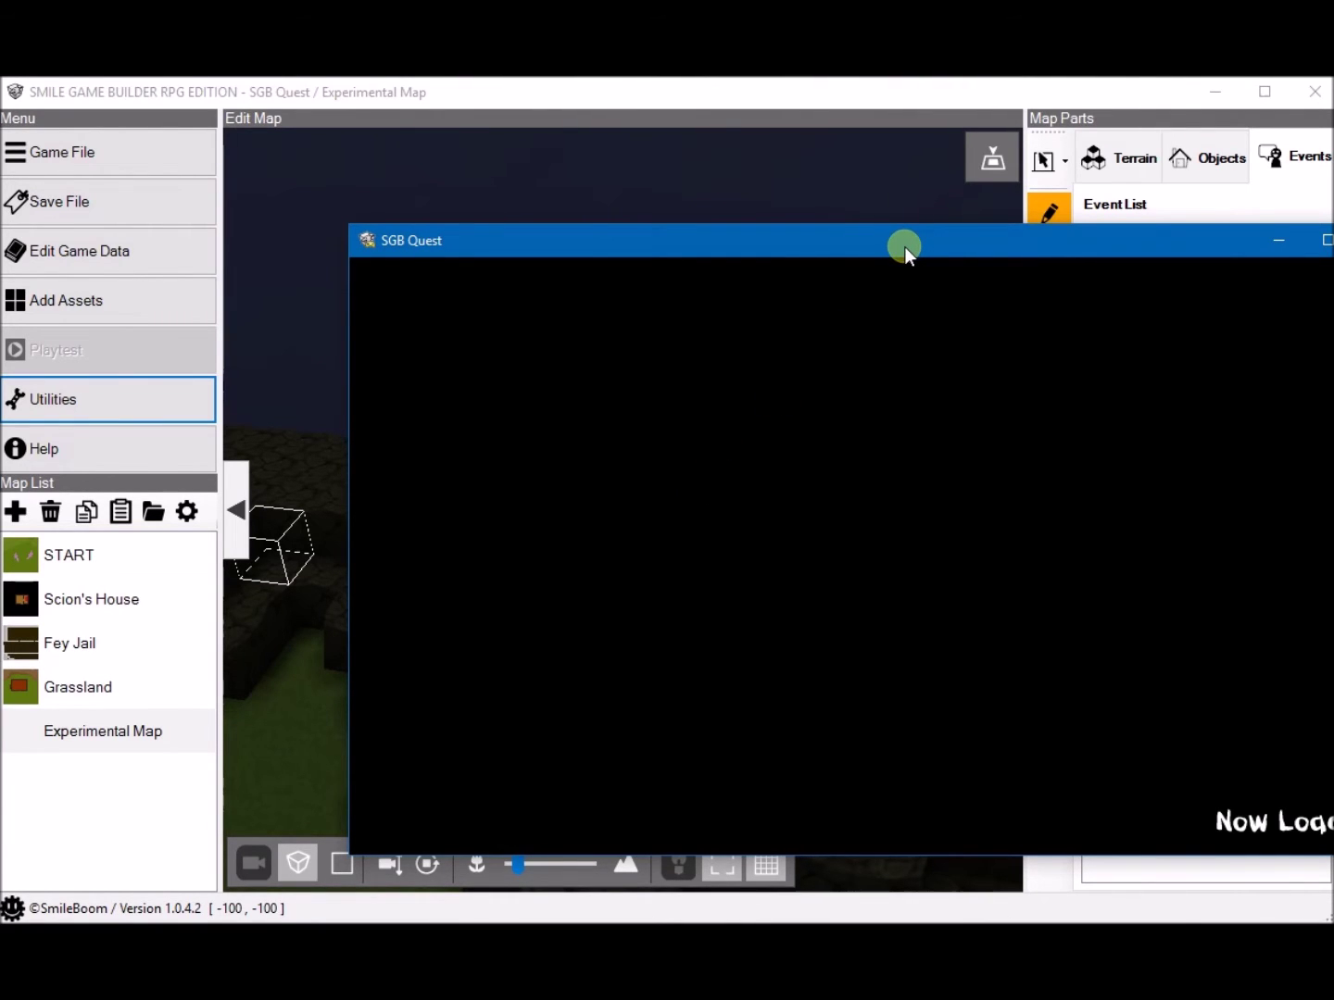
left_click_drag(854, 240, 896, 203)
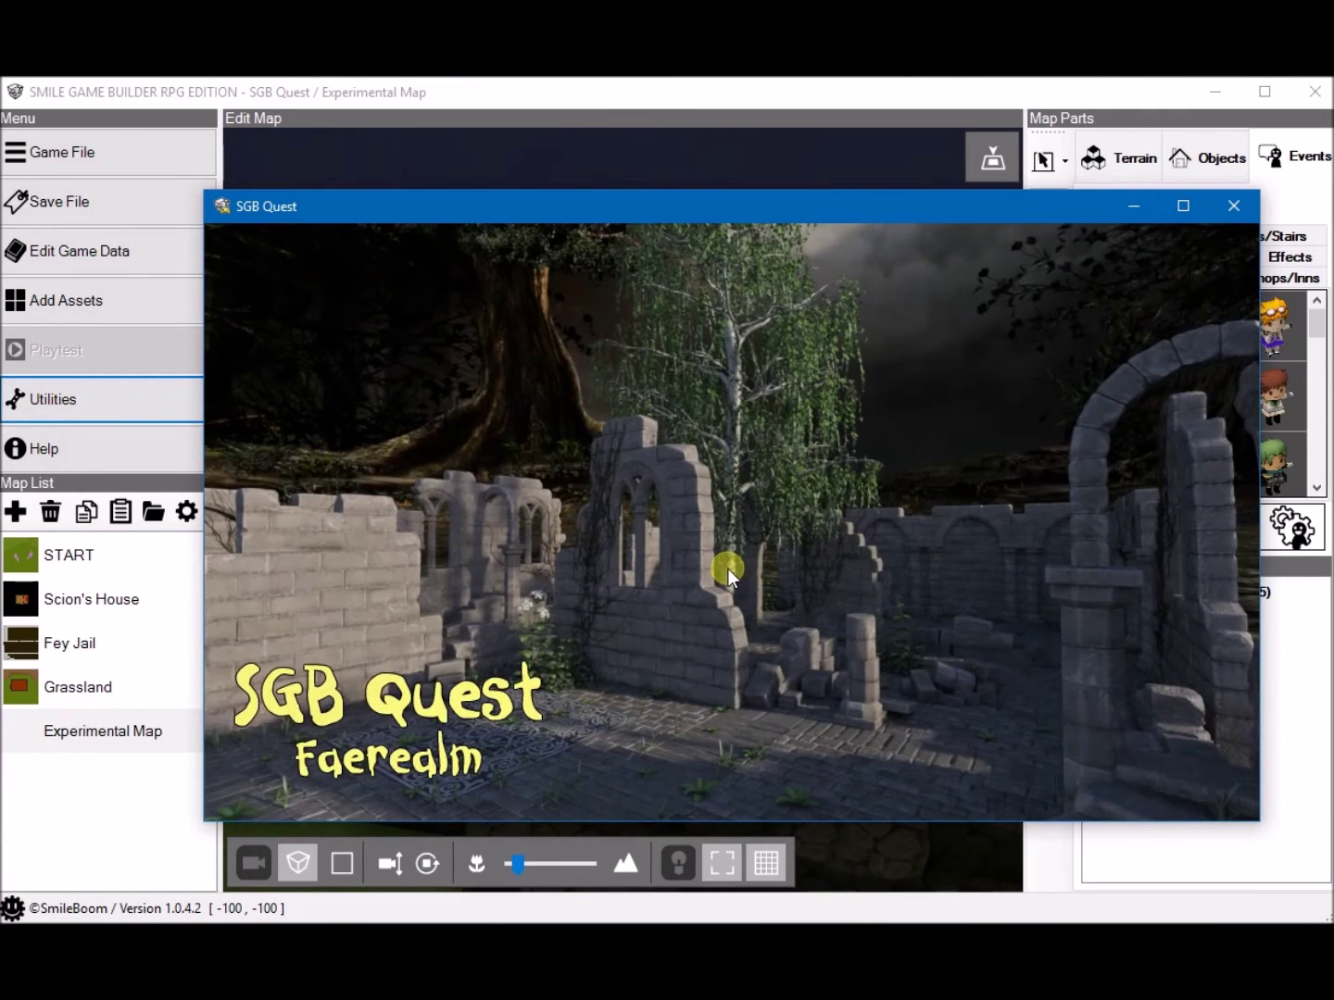
key("Return")
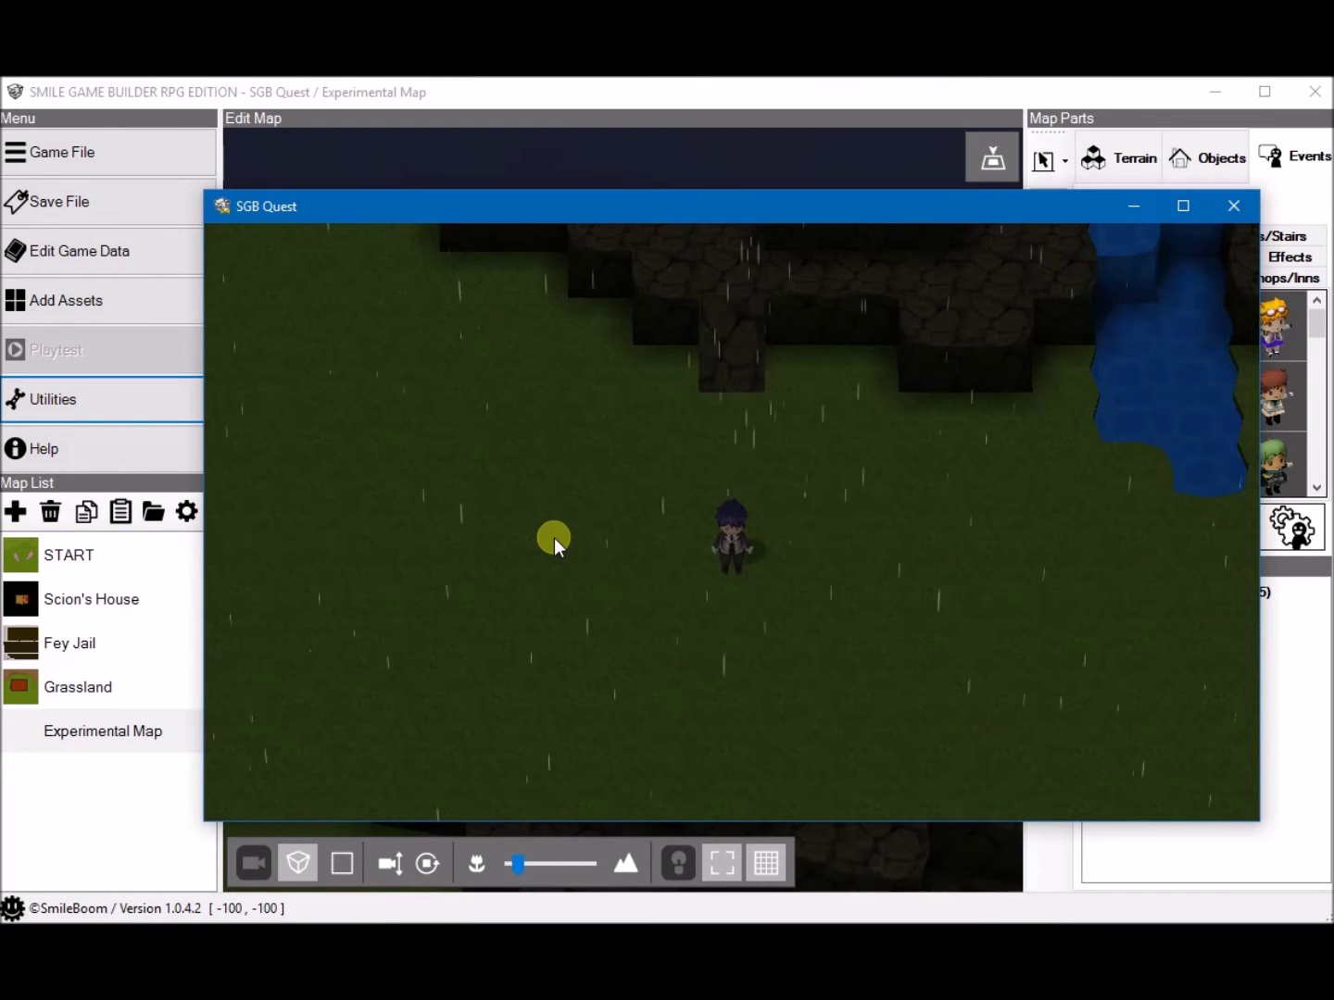
Step: Walk the character across the grass and up to the cliff foot beside the stream
key("Down")
key("Right")
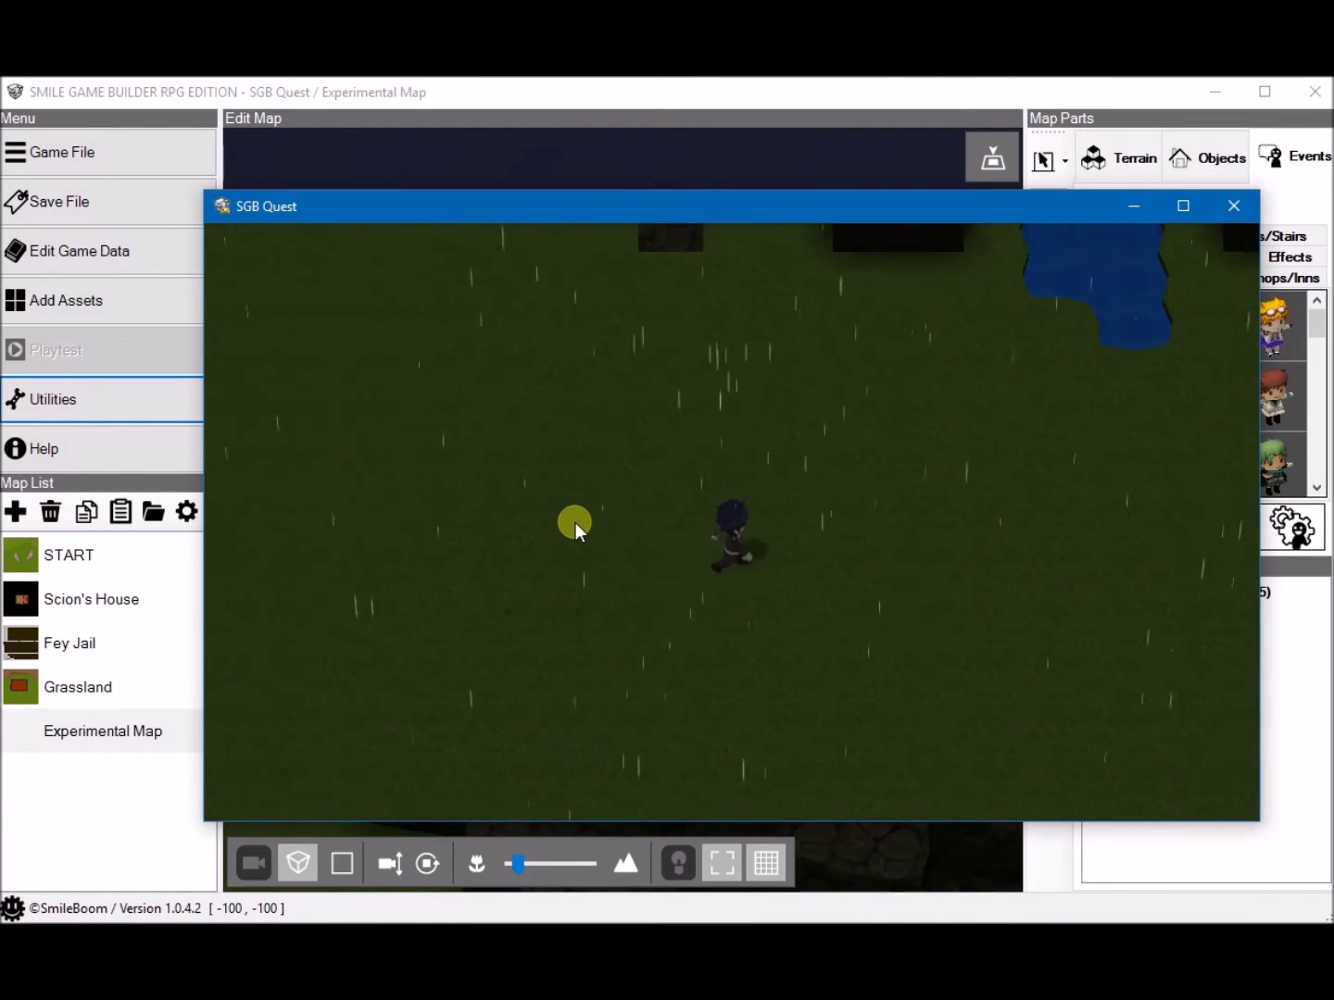
key("Up")
key("Right")
key("Up")
key("Up")
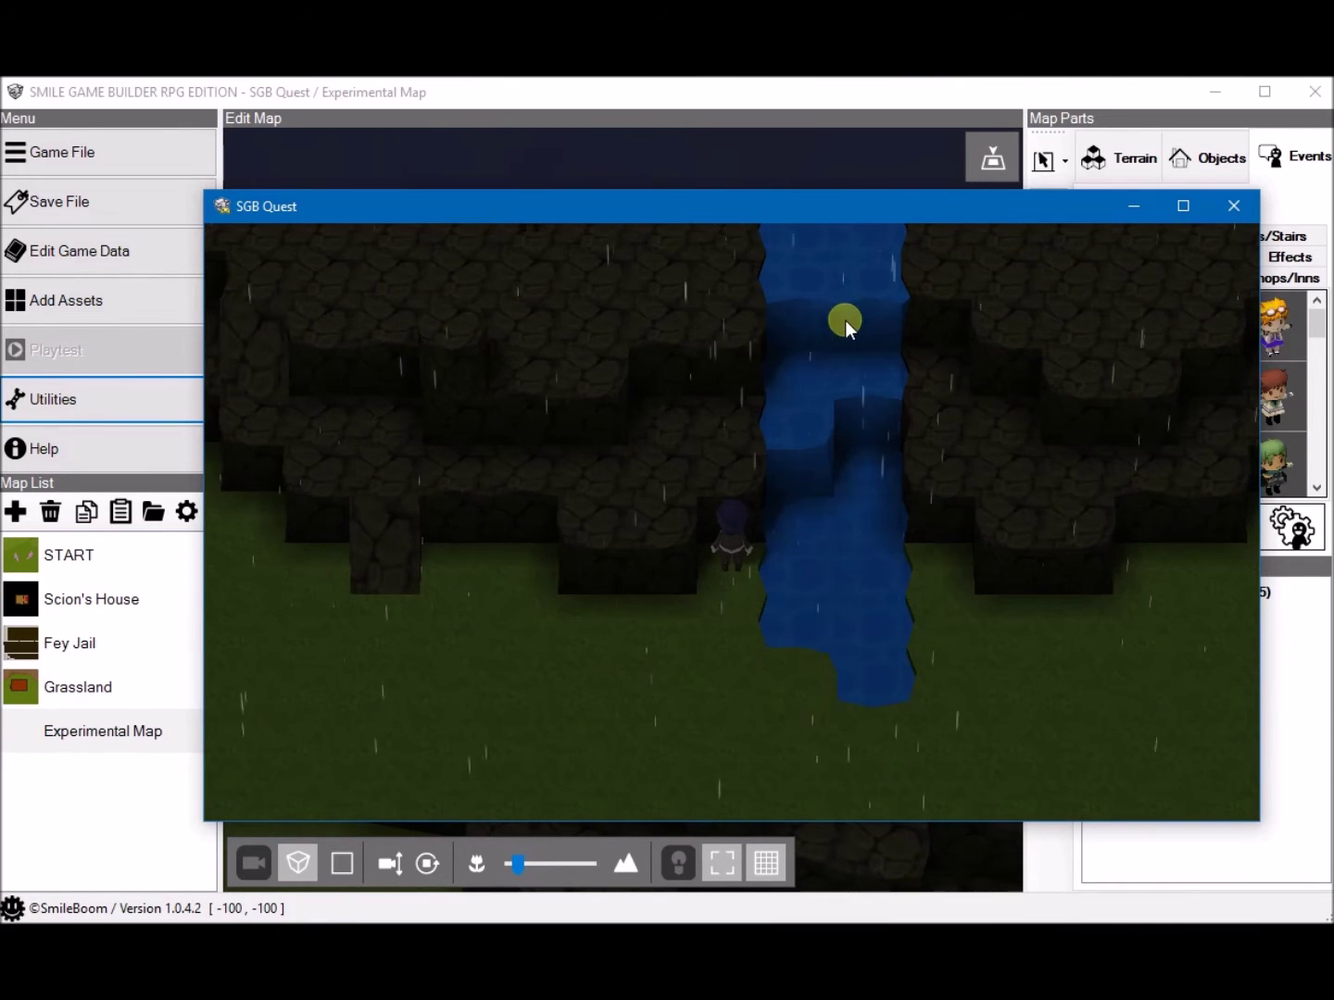
Step: Walk the character away from the stream towards the dirt slope and rotate the playtest camera
key("Down")
key("Left")
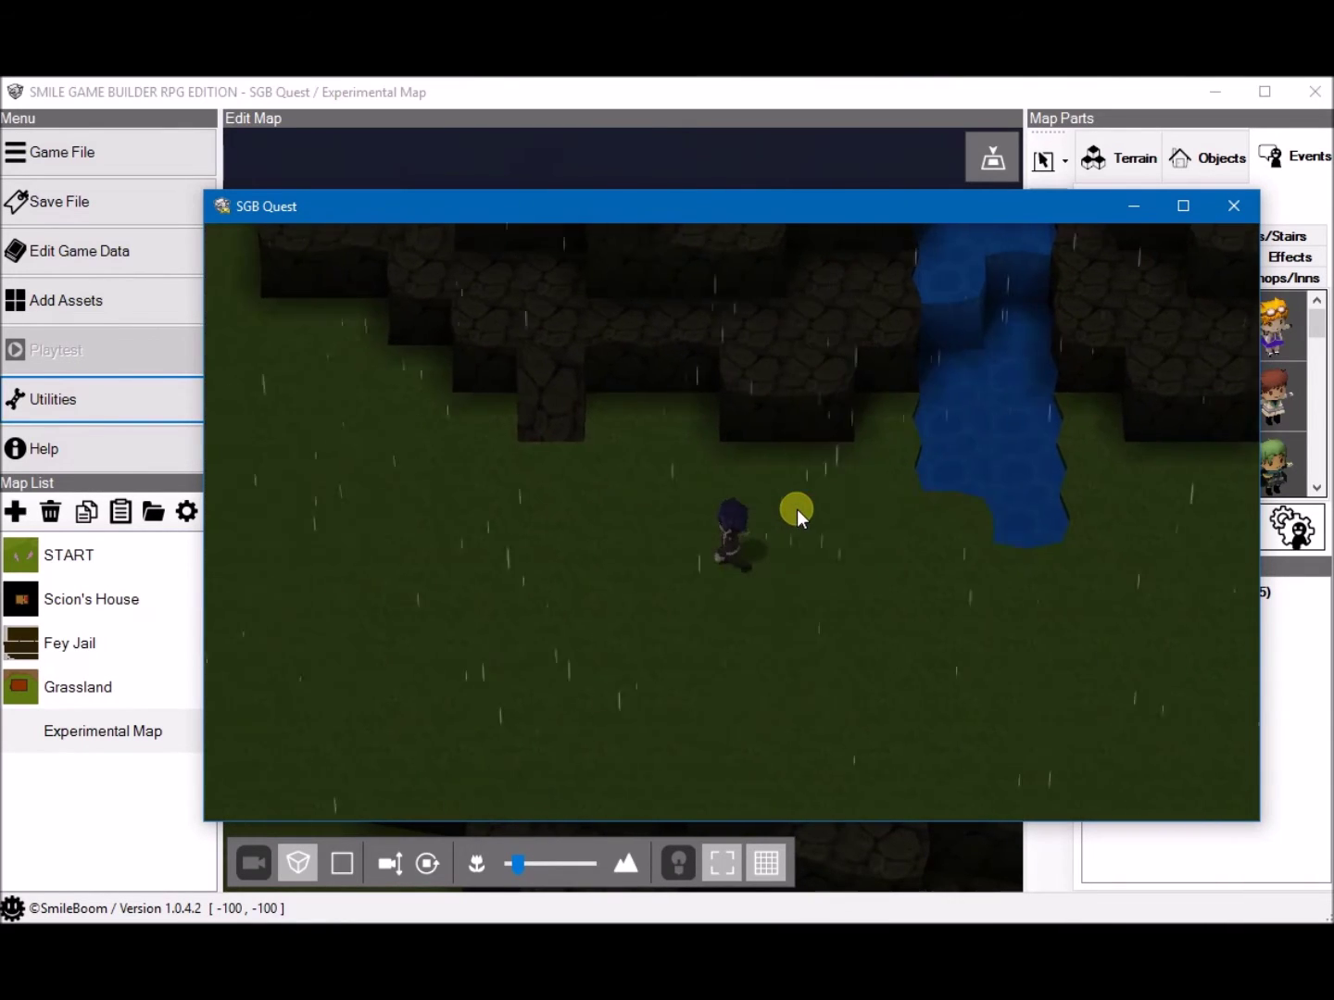
key("q")
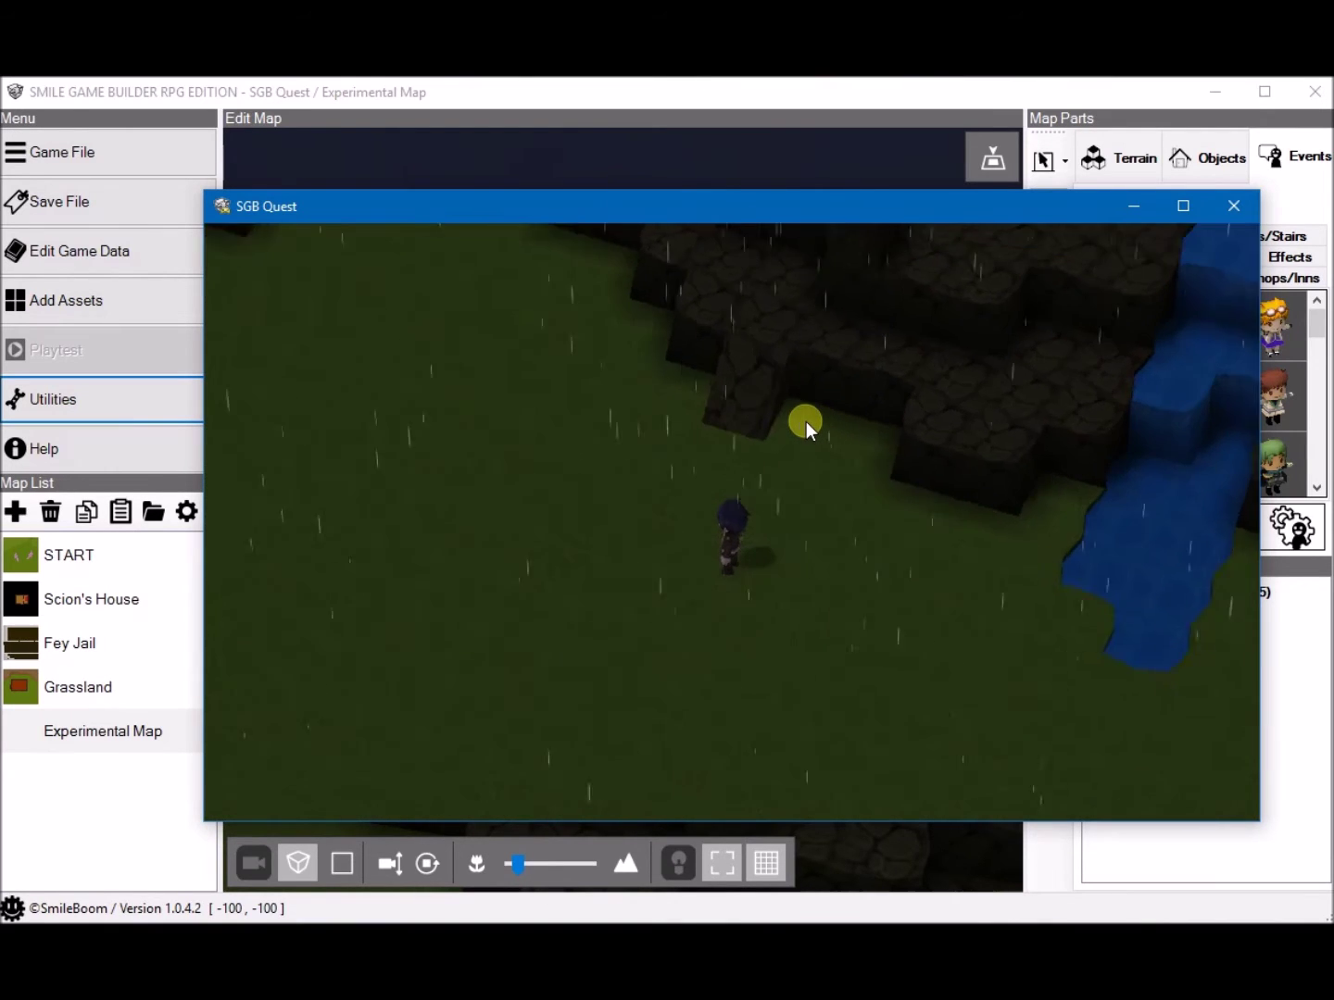
Step: Walk the character away from the cliff and dirt slope onto the open grass
key("e")
key("Down")
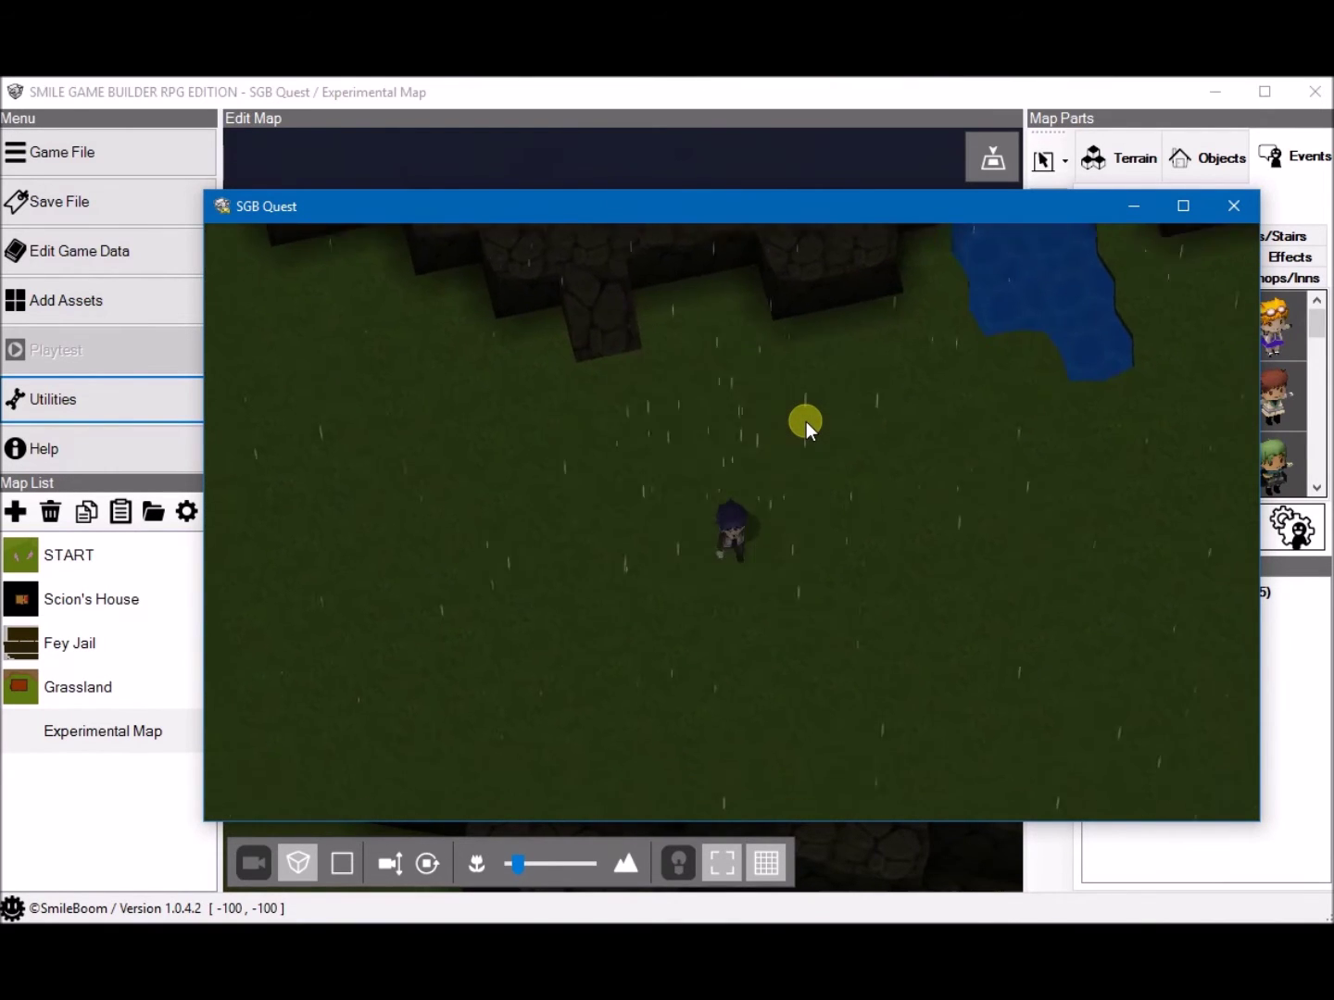
key("Left")
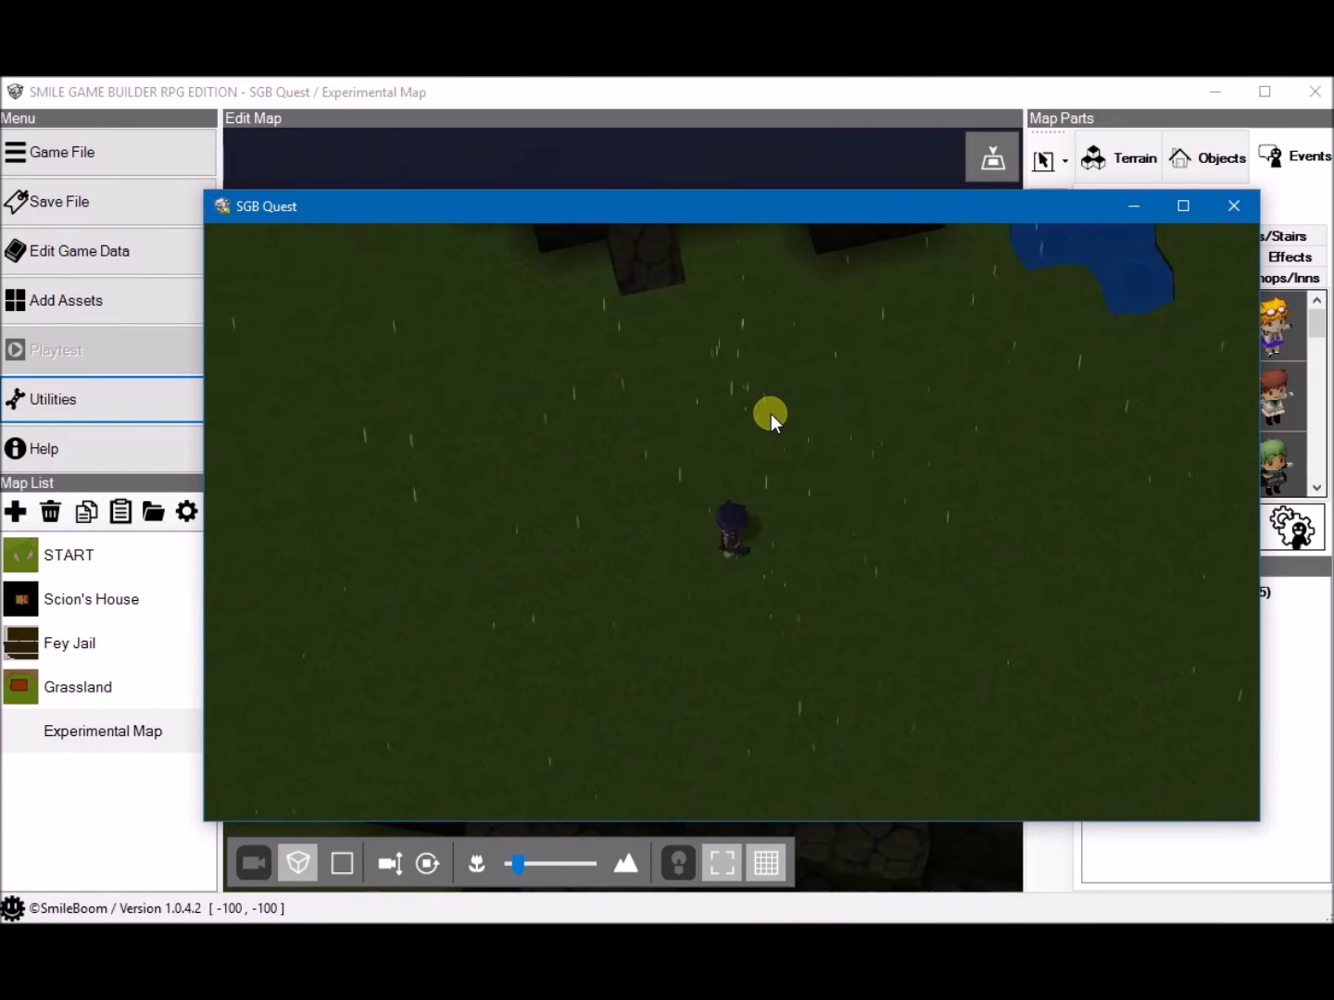
Step: Look around the rainy night map in first-person view, examining the moonlit sky, the cliffs, the waterfall and the altar
key("w")
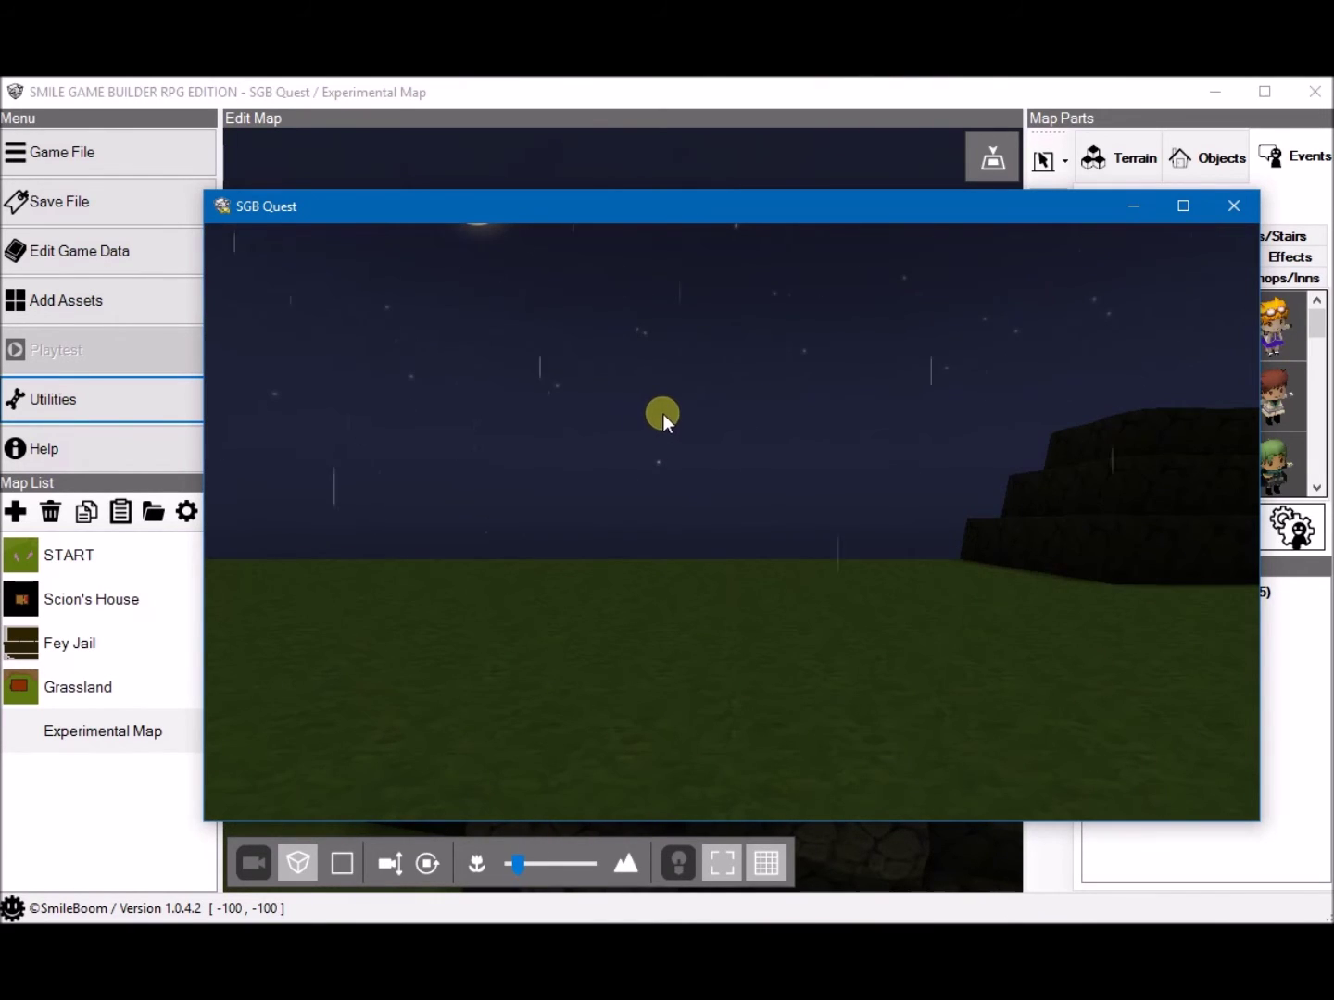
key("w")
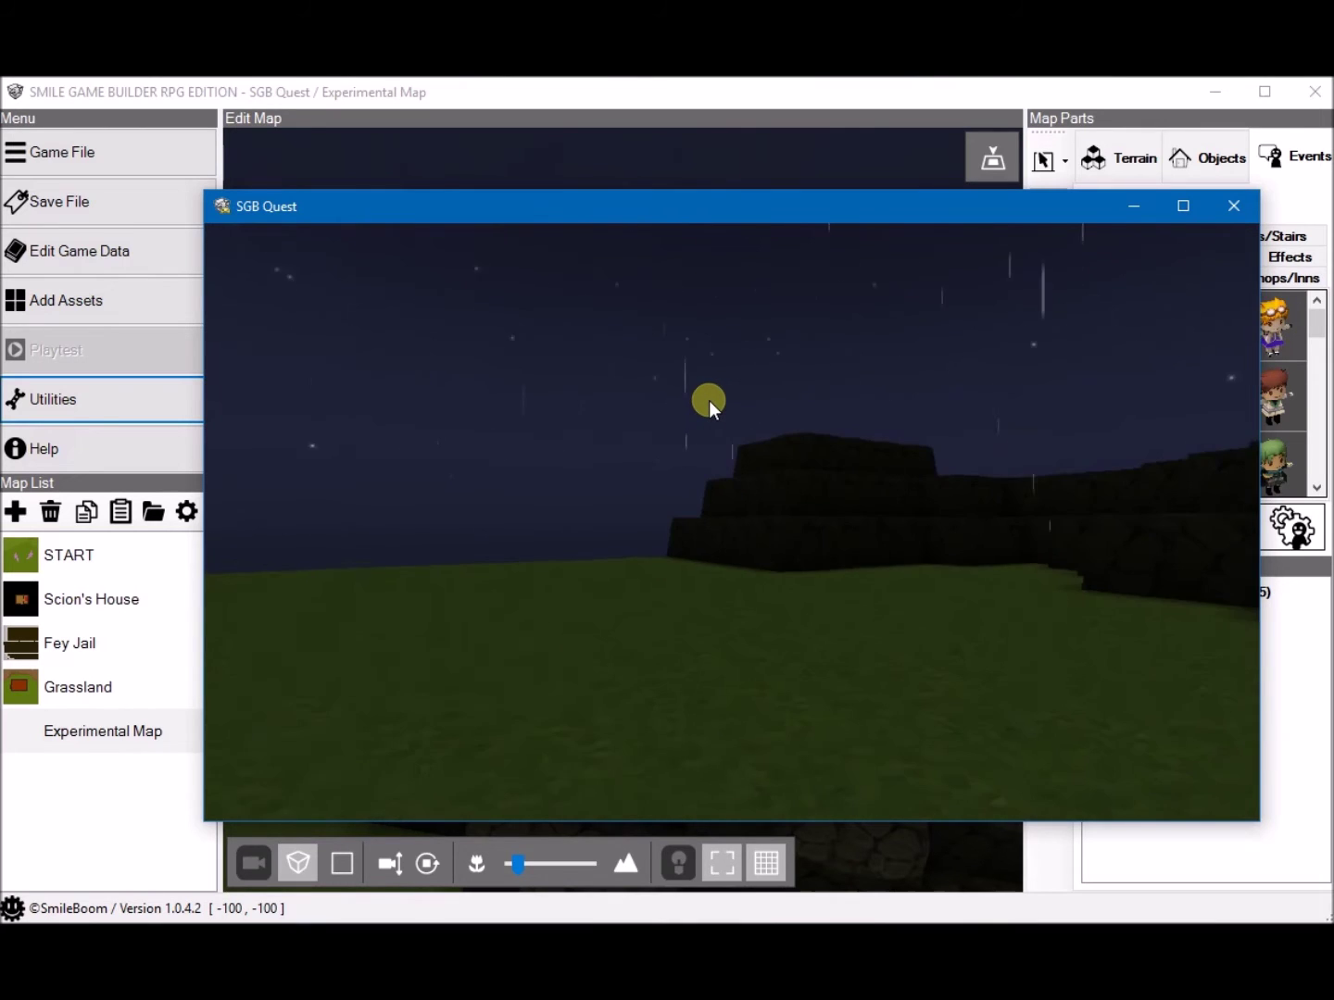
key("e")
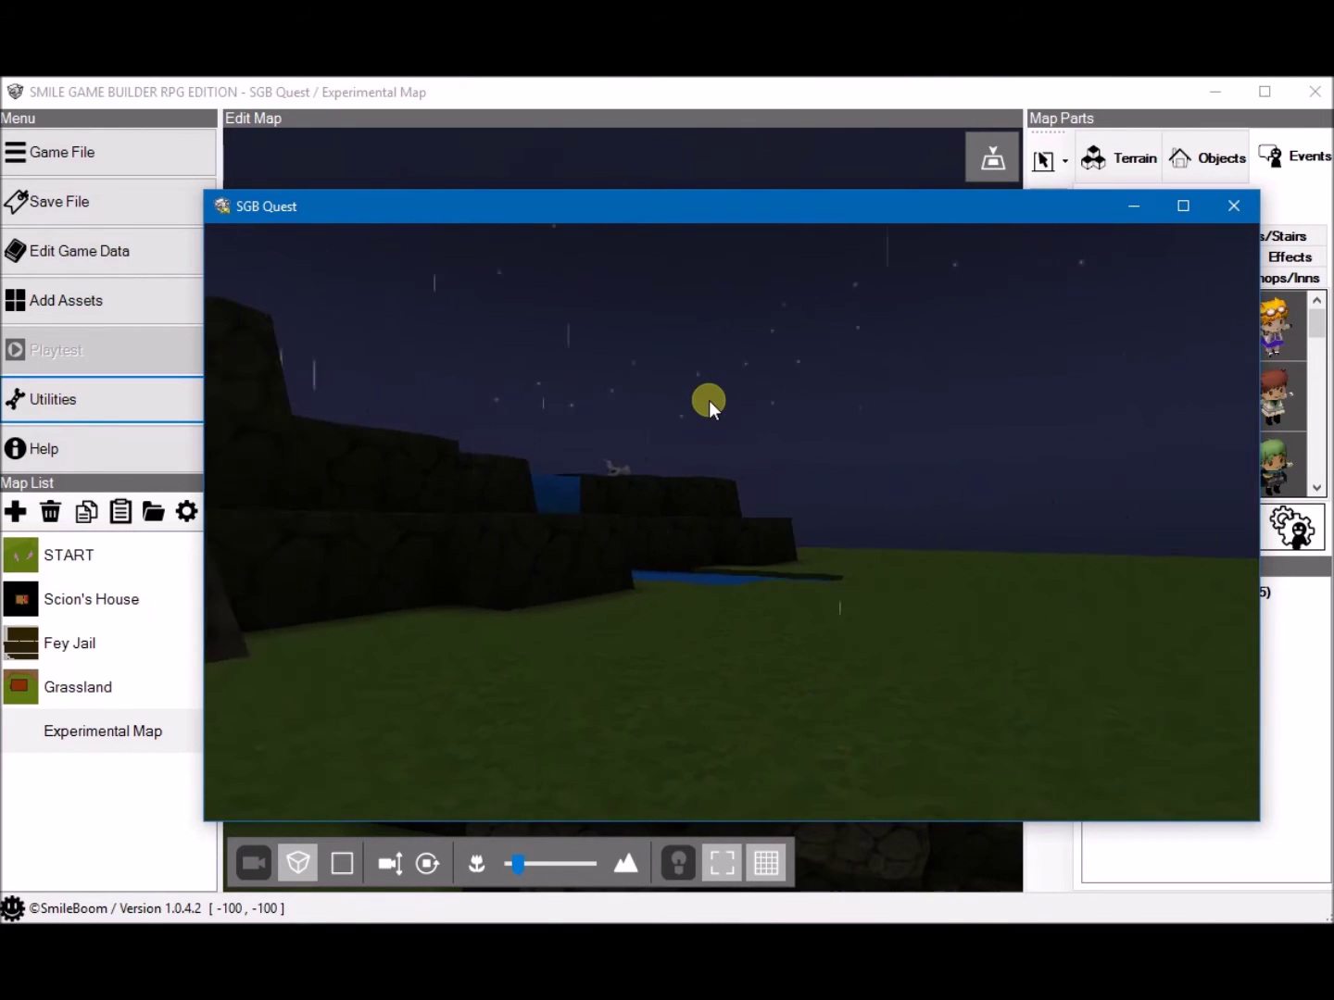
key("e")
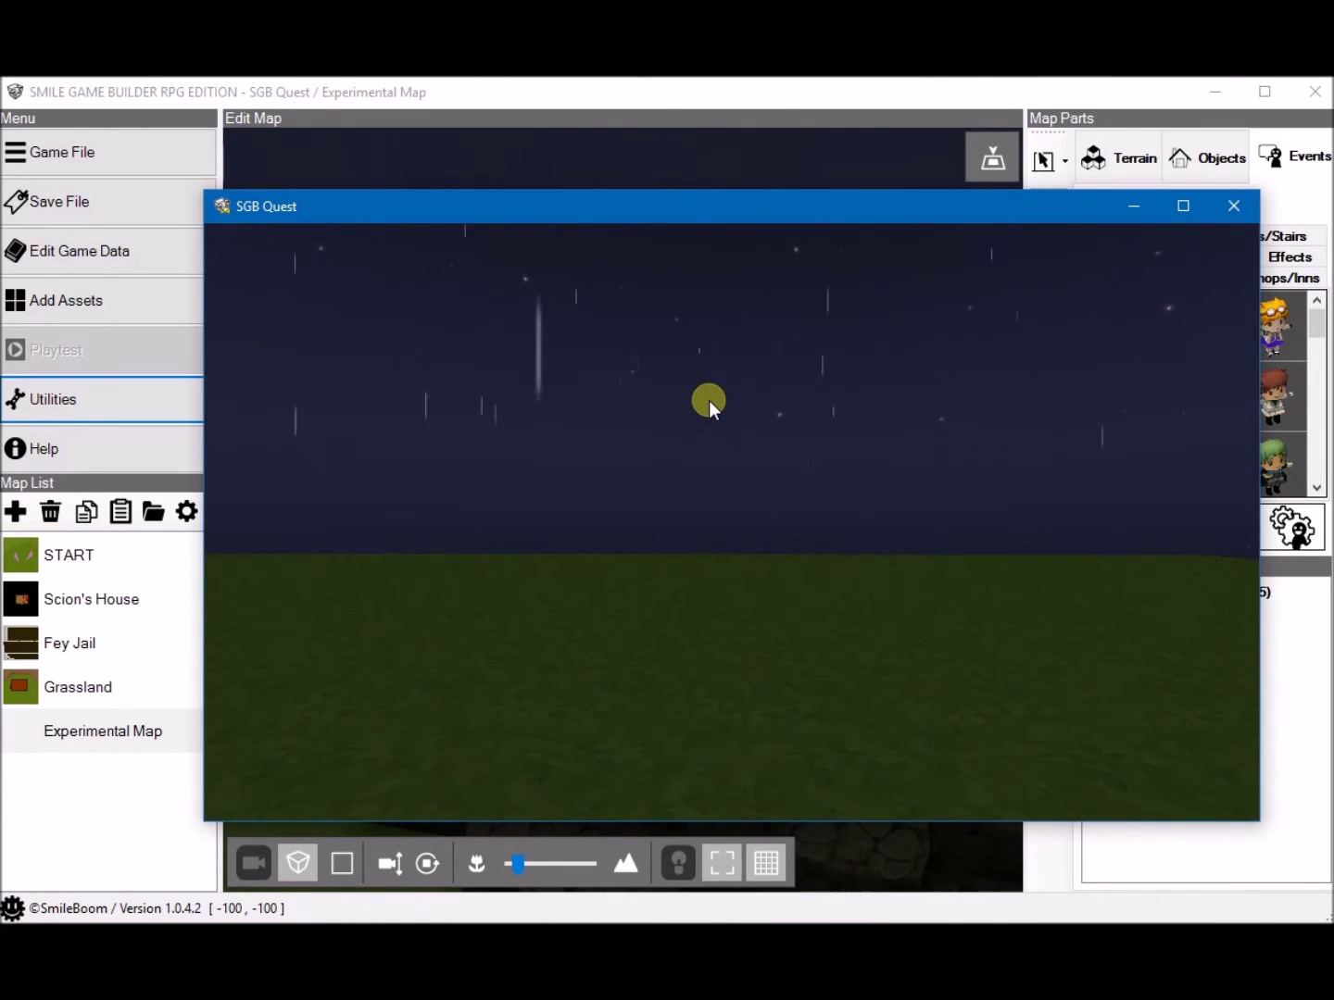
key("e")
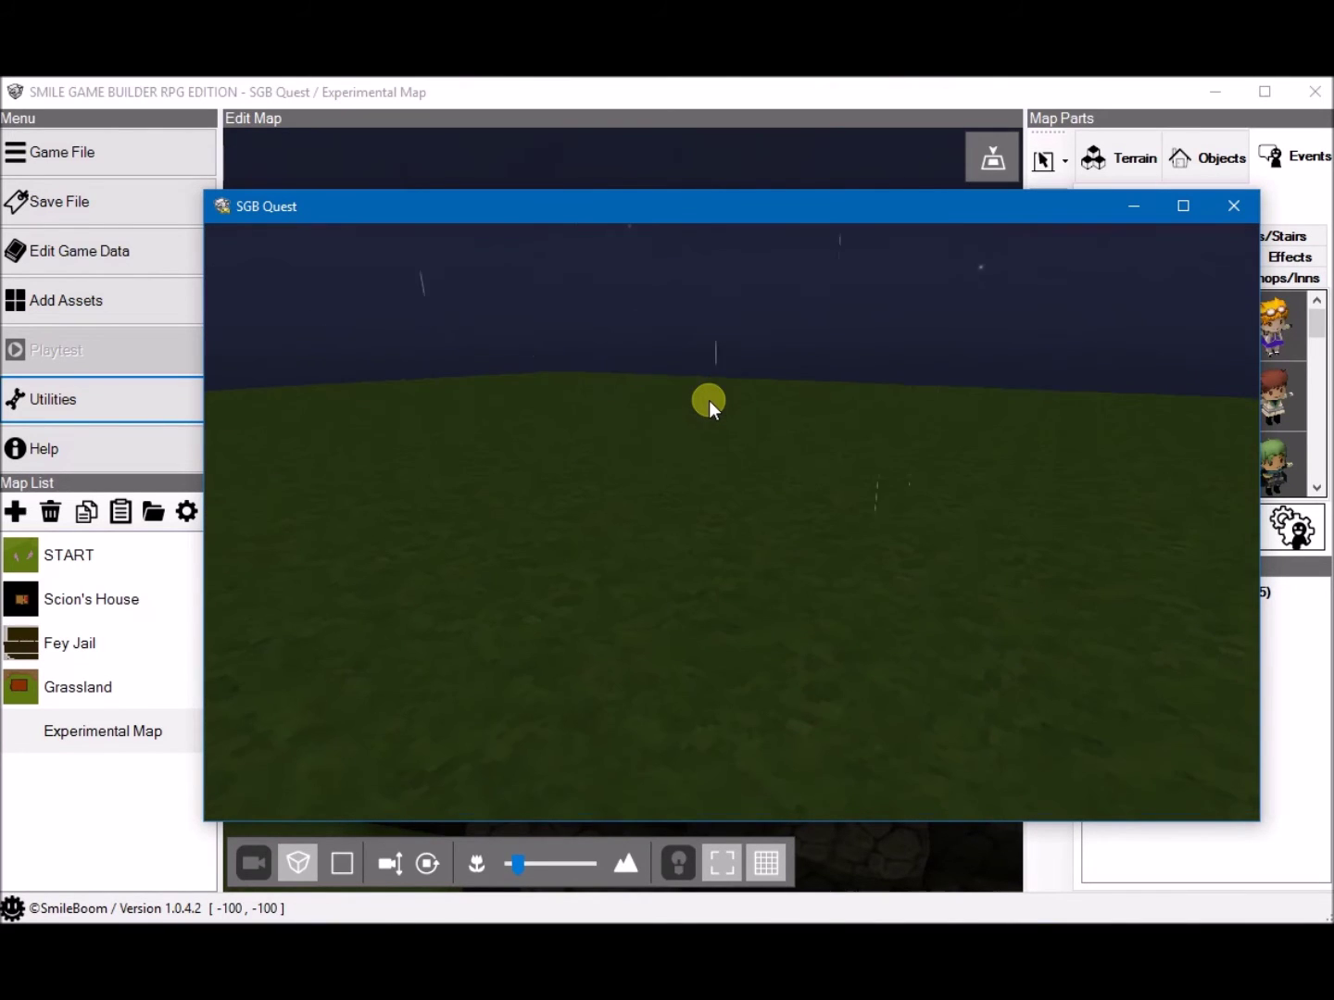
key("e")
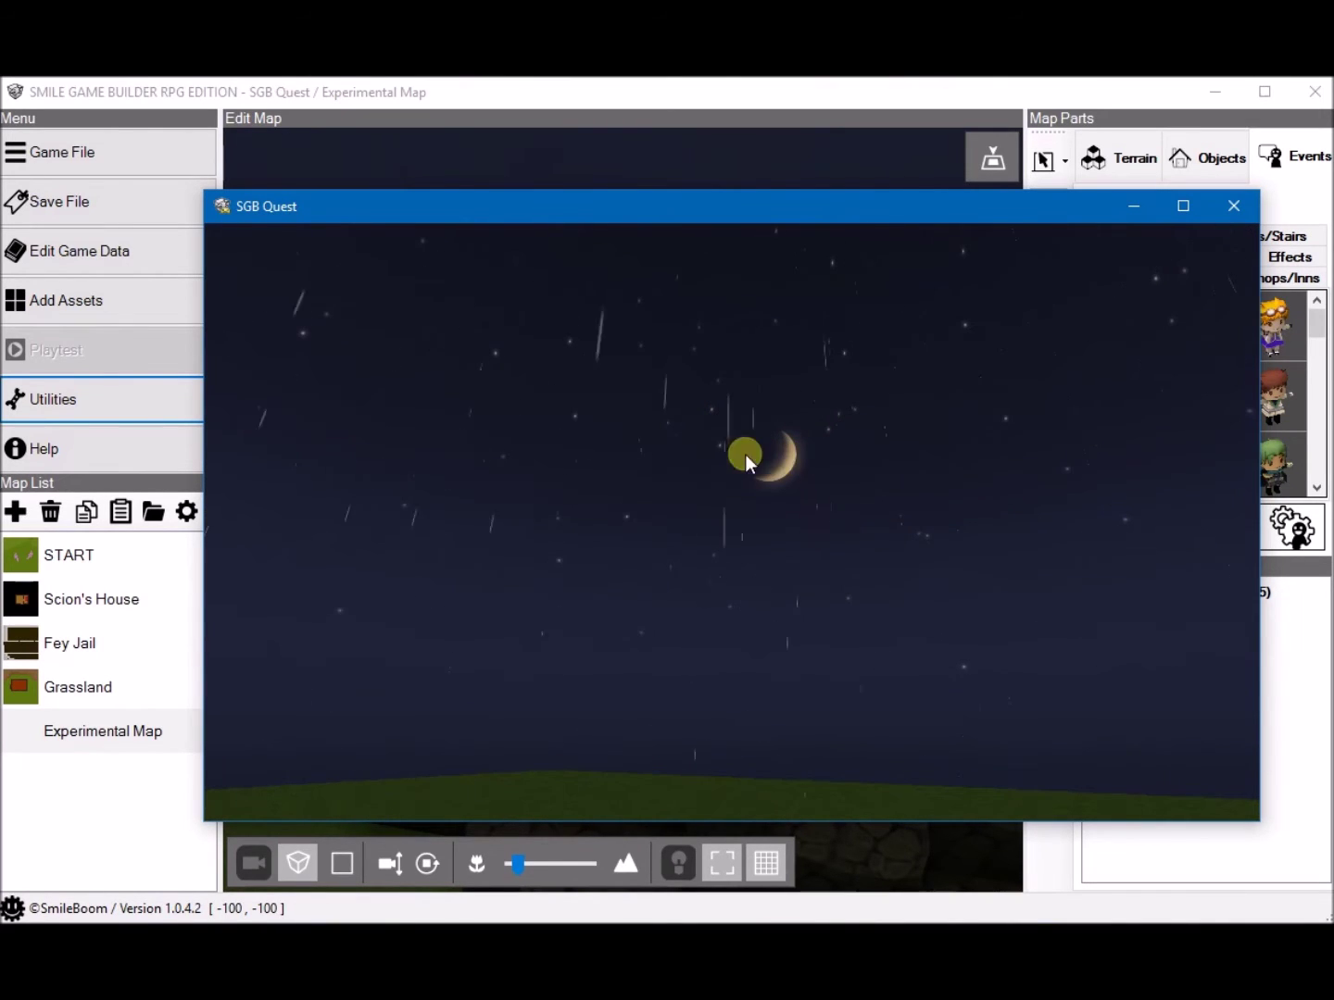
key("q")
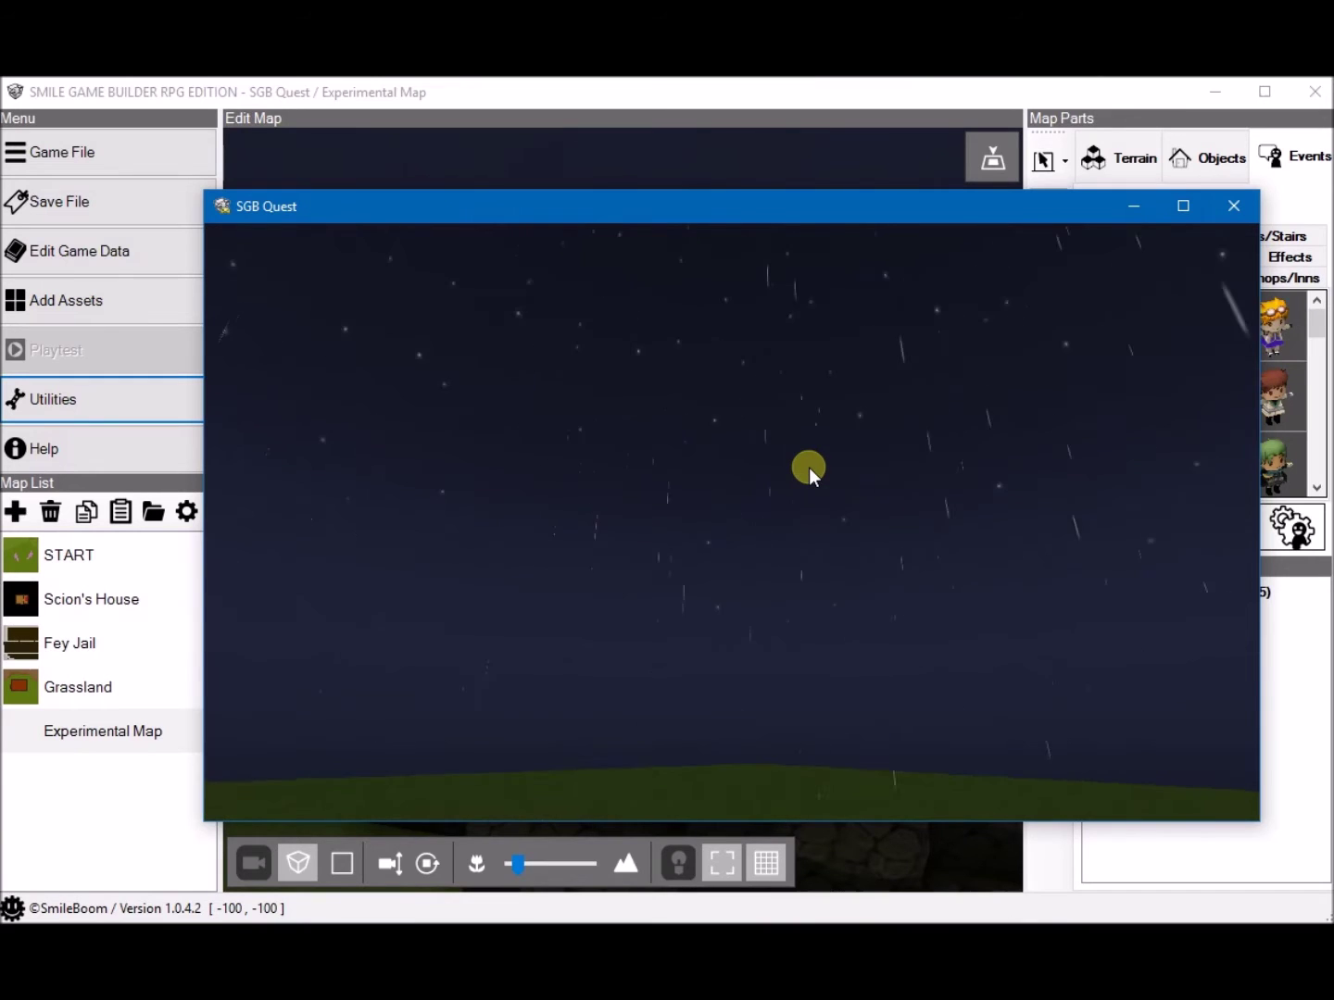
key("q")
key("e")
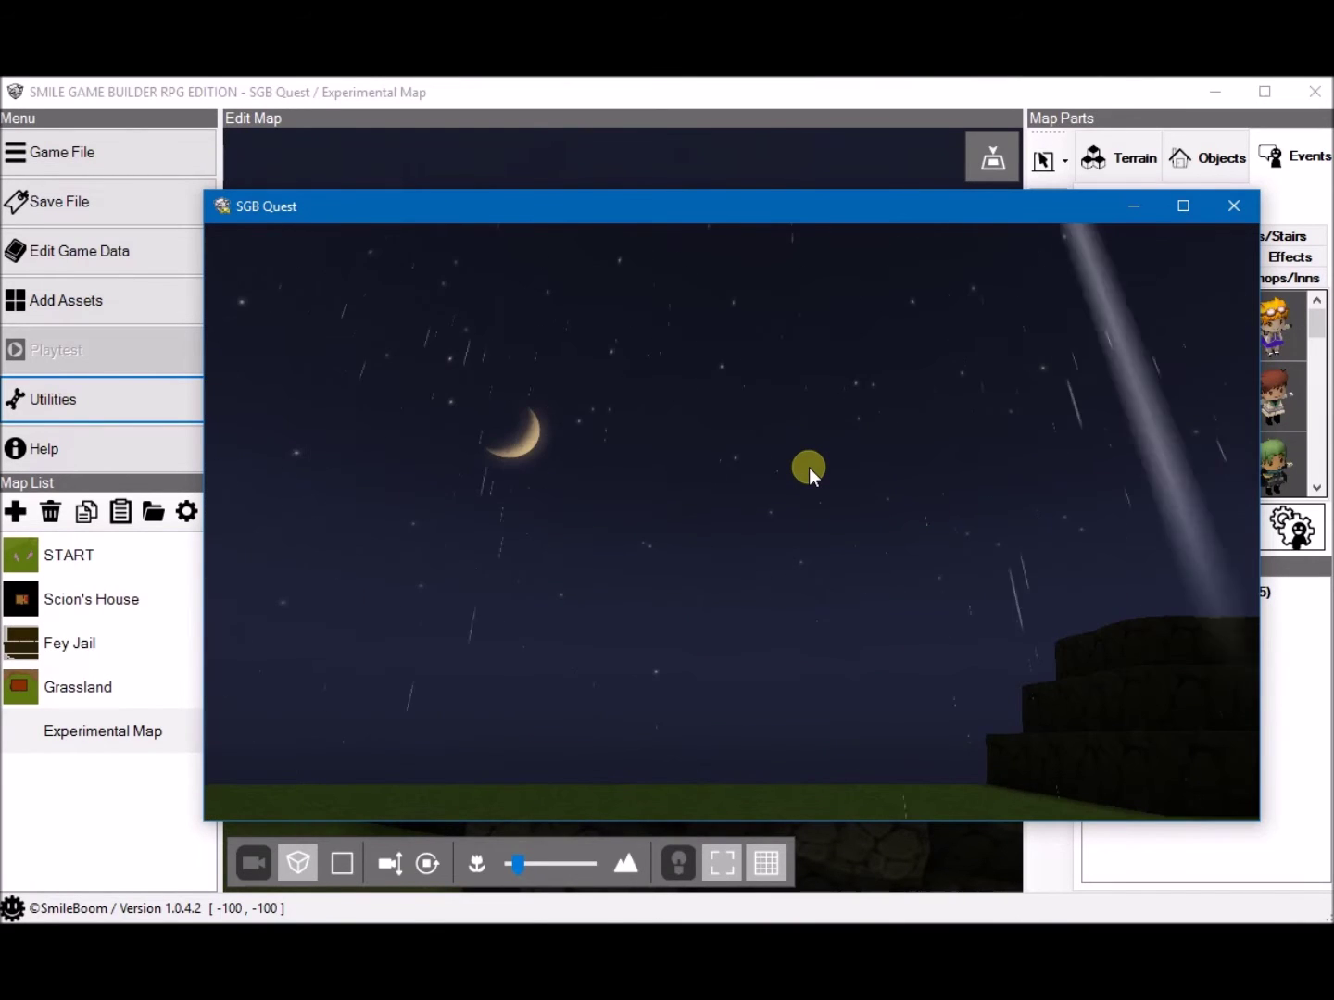
key("q")
key("e")
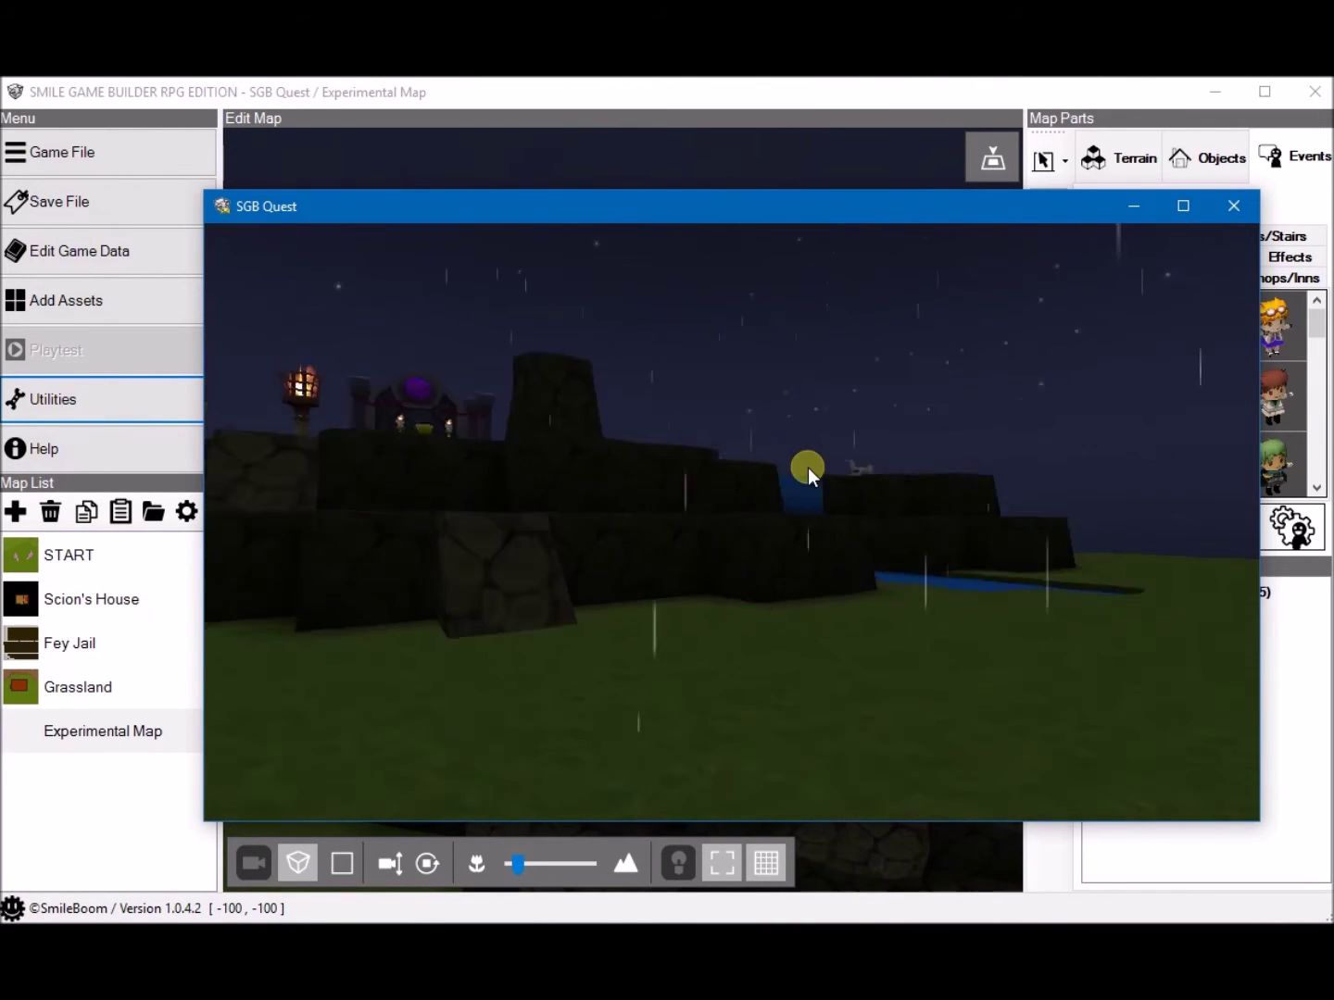
key("q")
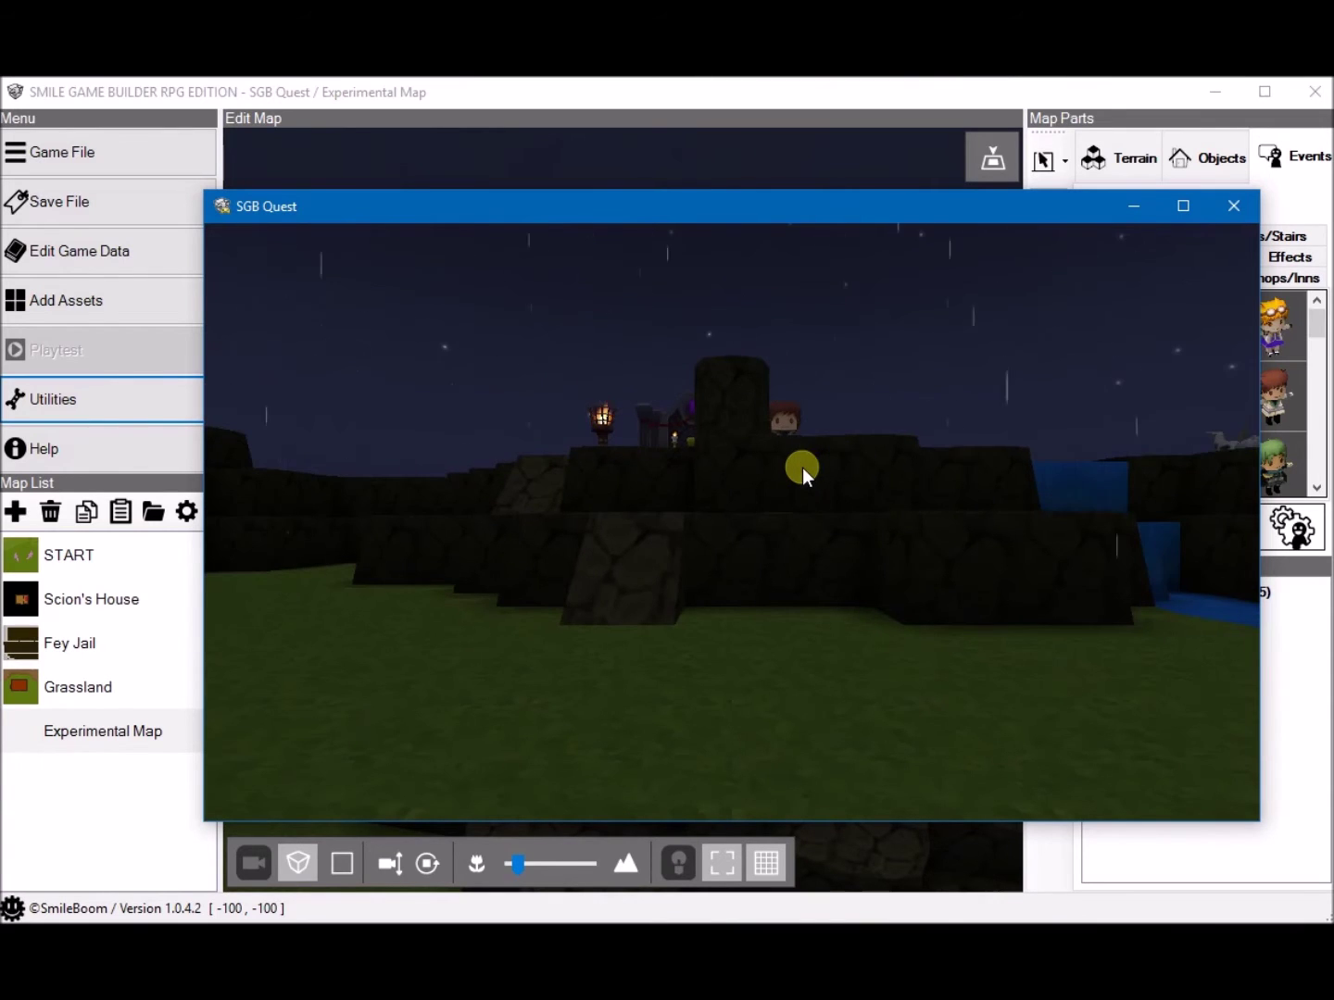
Step: Walk the character up the dirt slopes to the speaking character near the altar, talk to him and dismiss the dialogue
key("Up")
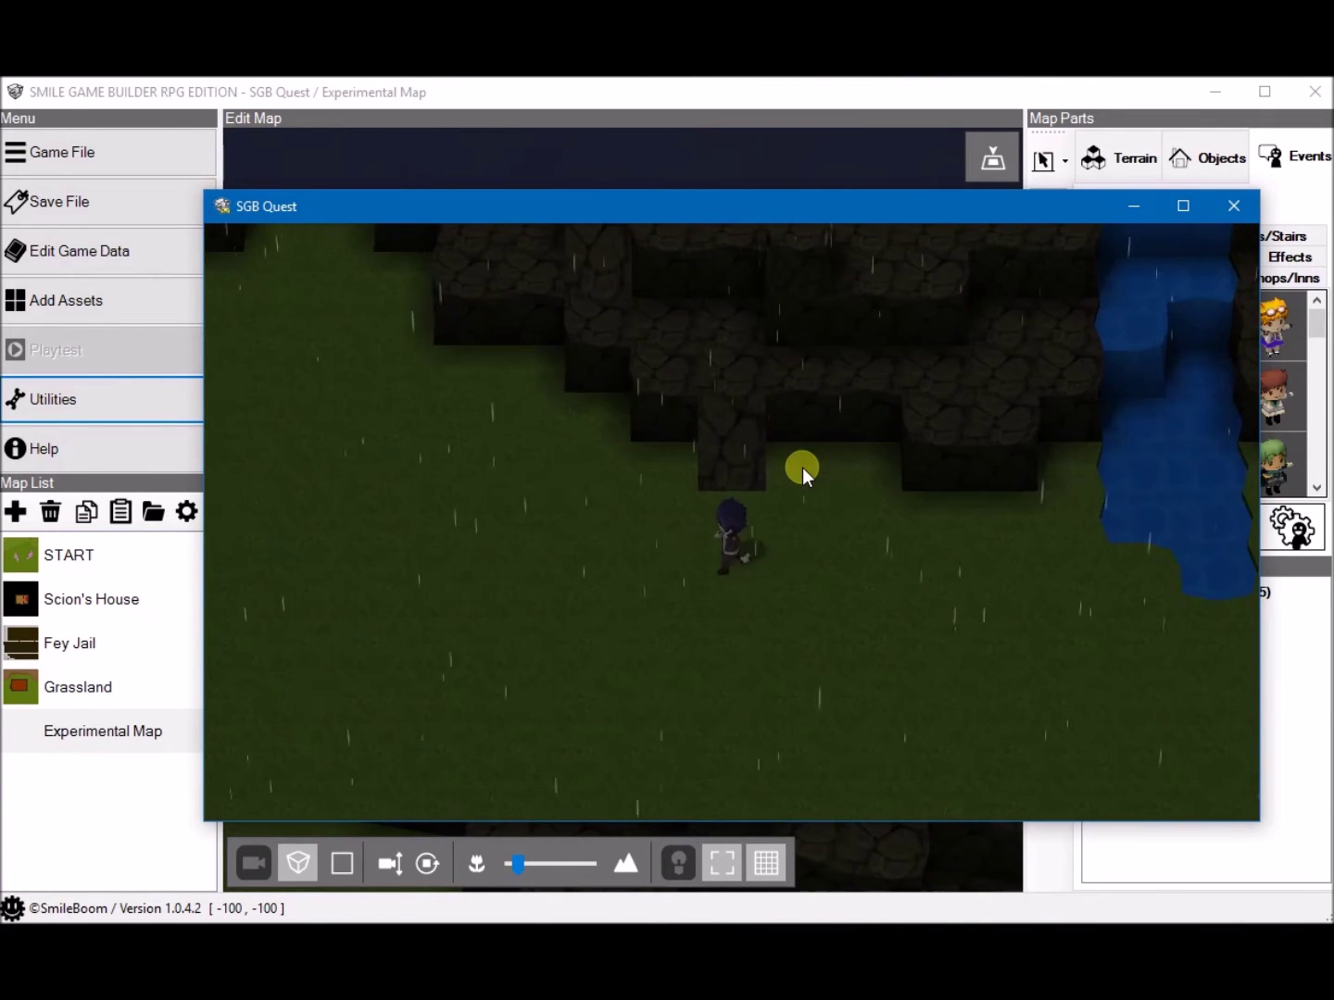
key("Up")
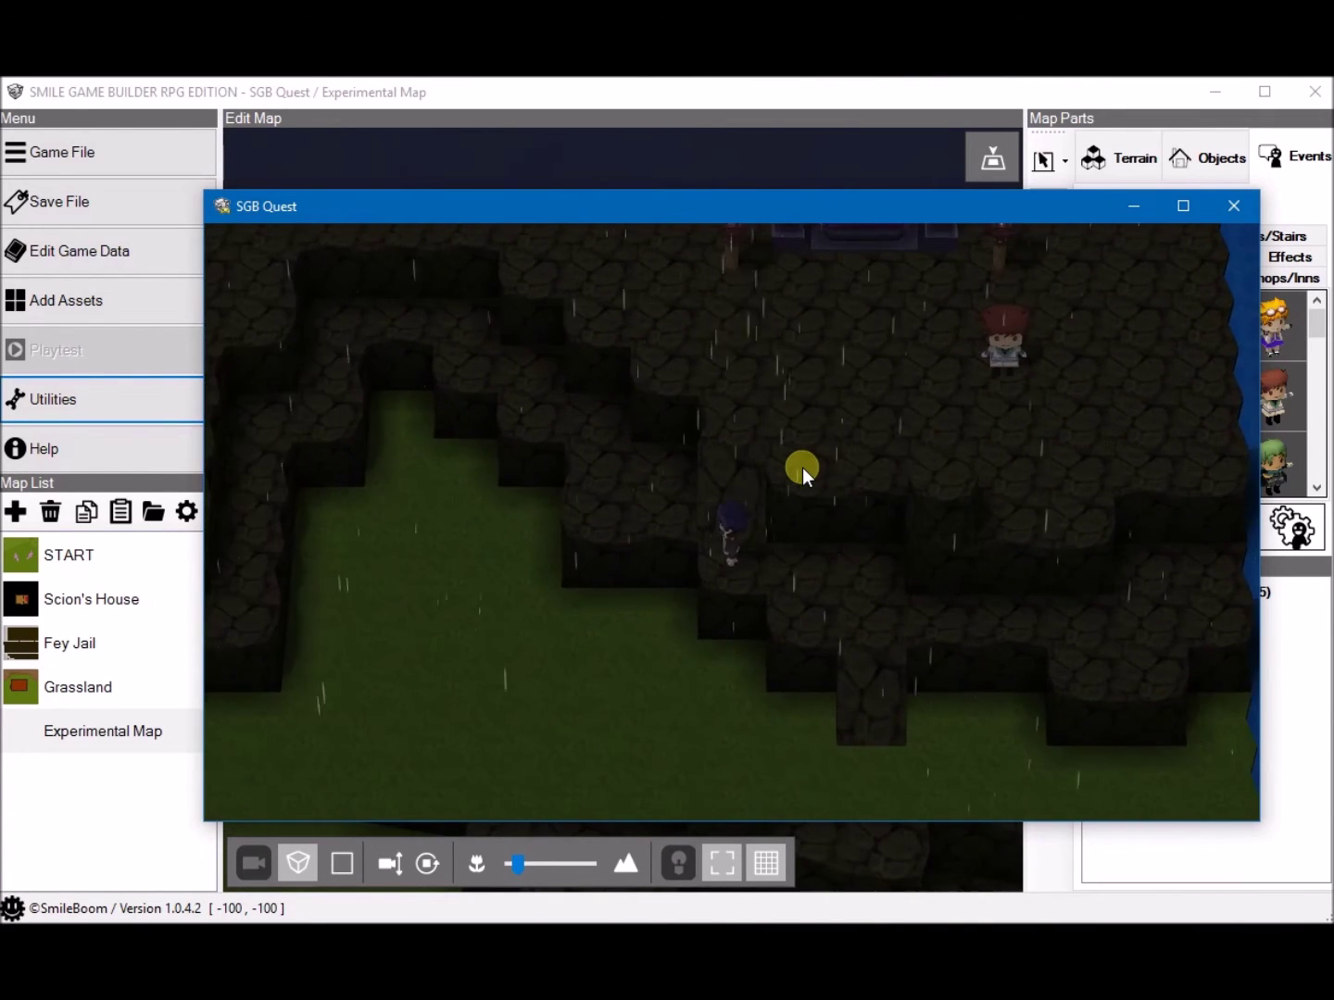
key("Right")
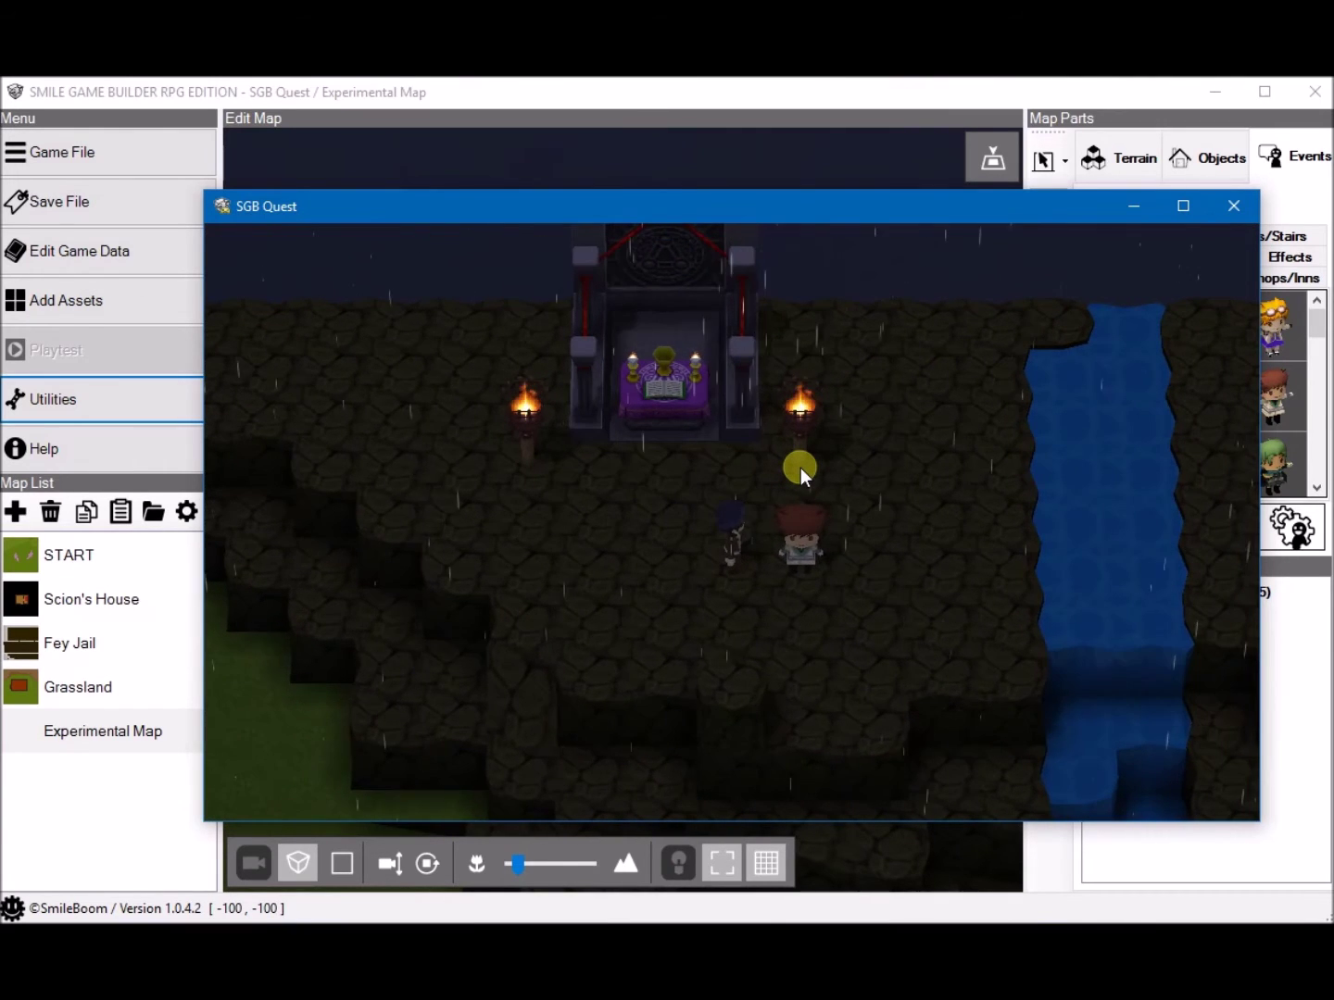
key("Return")
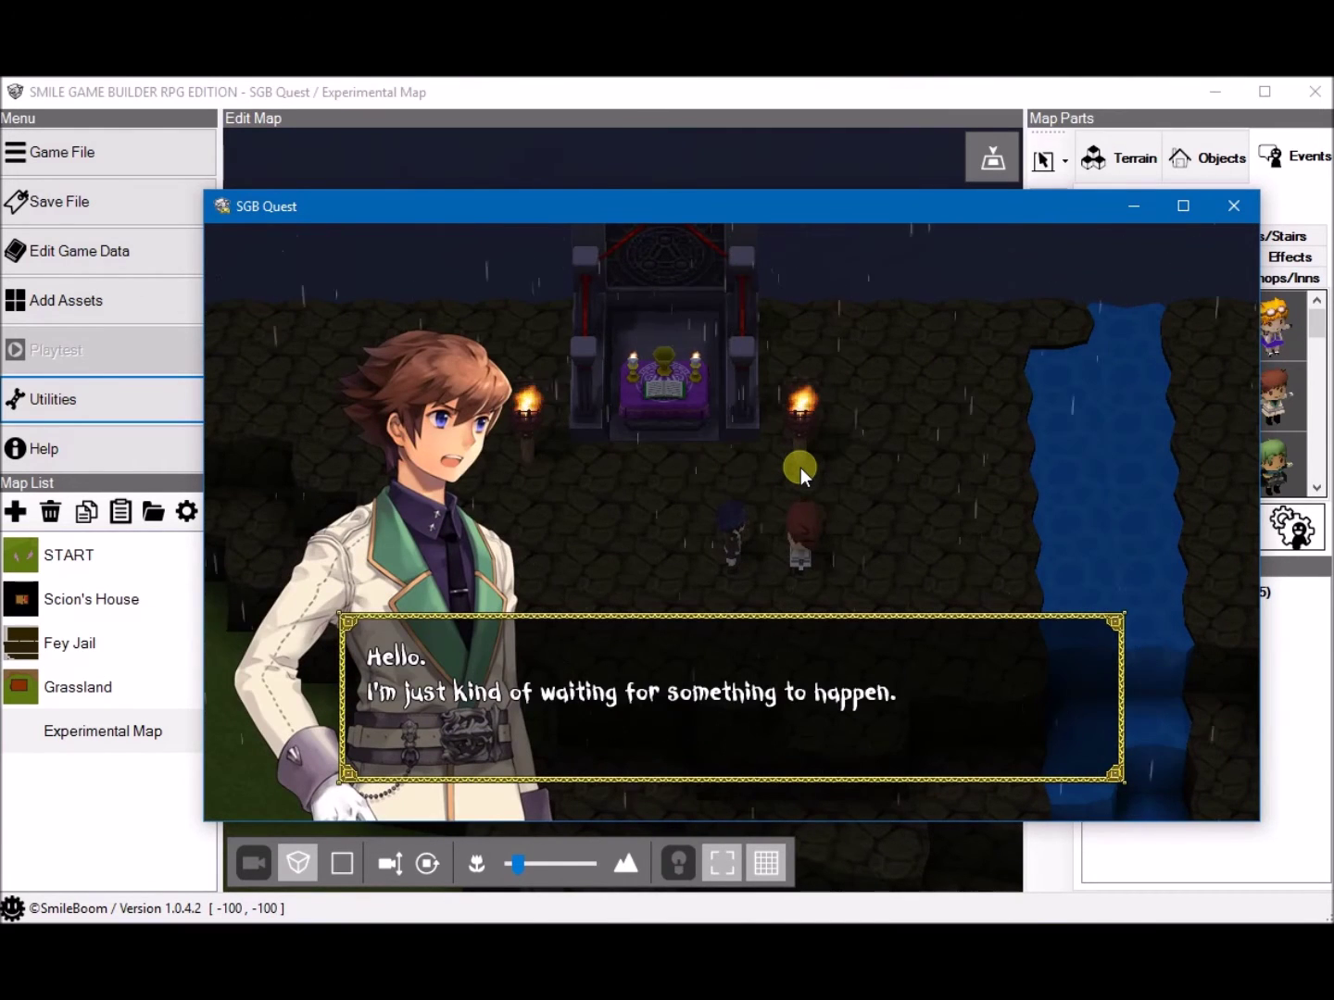
key("Return")
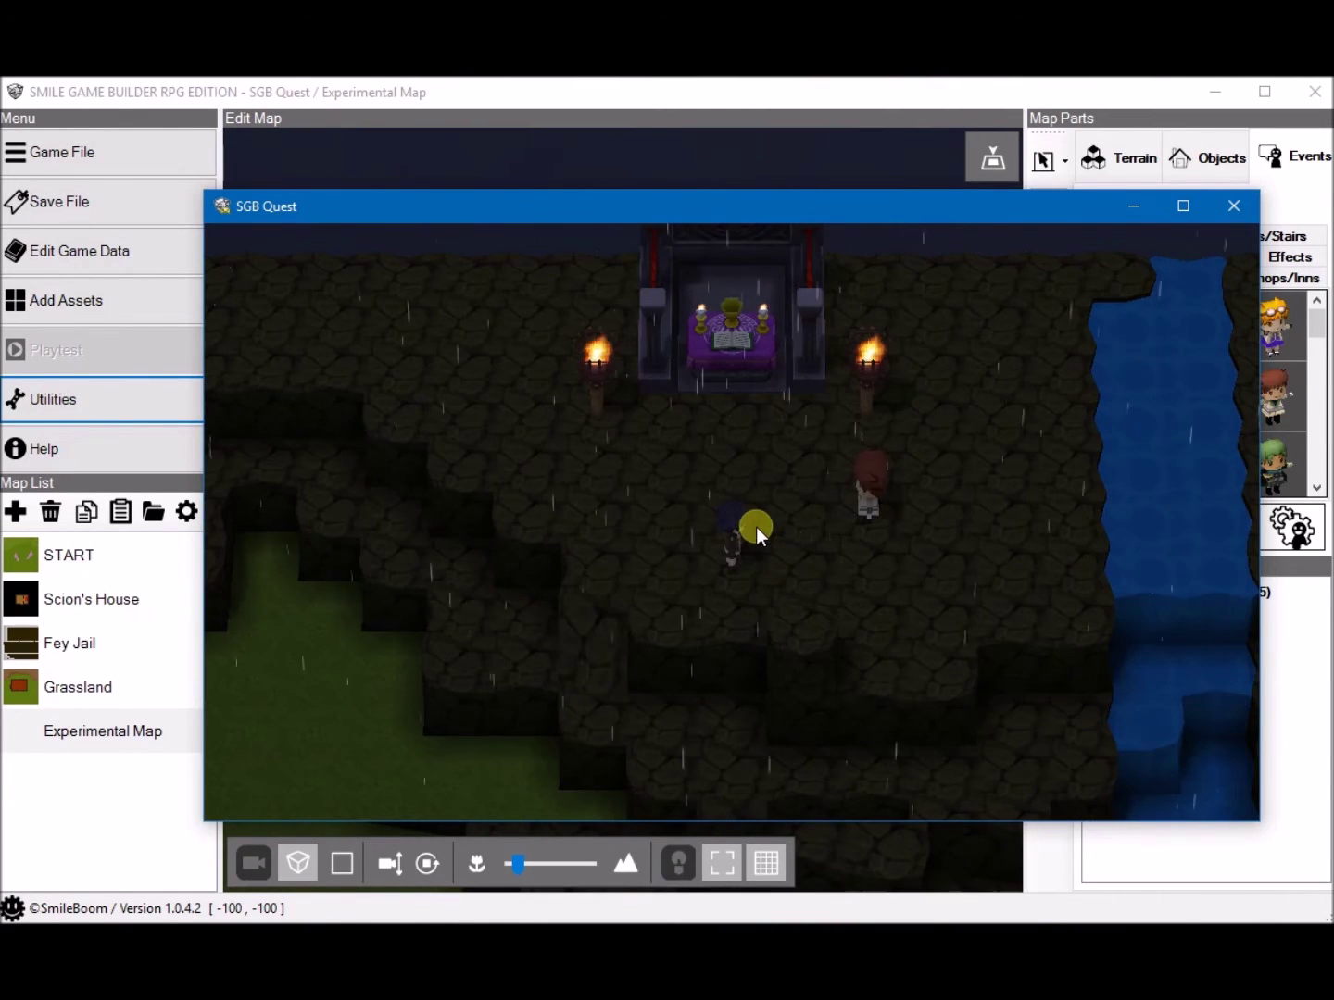
Step: Close the SGB Quest playtest and show the Terrain parts in the map editor
left_click_drag(872, 204, 857, 217)
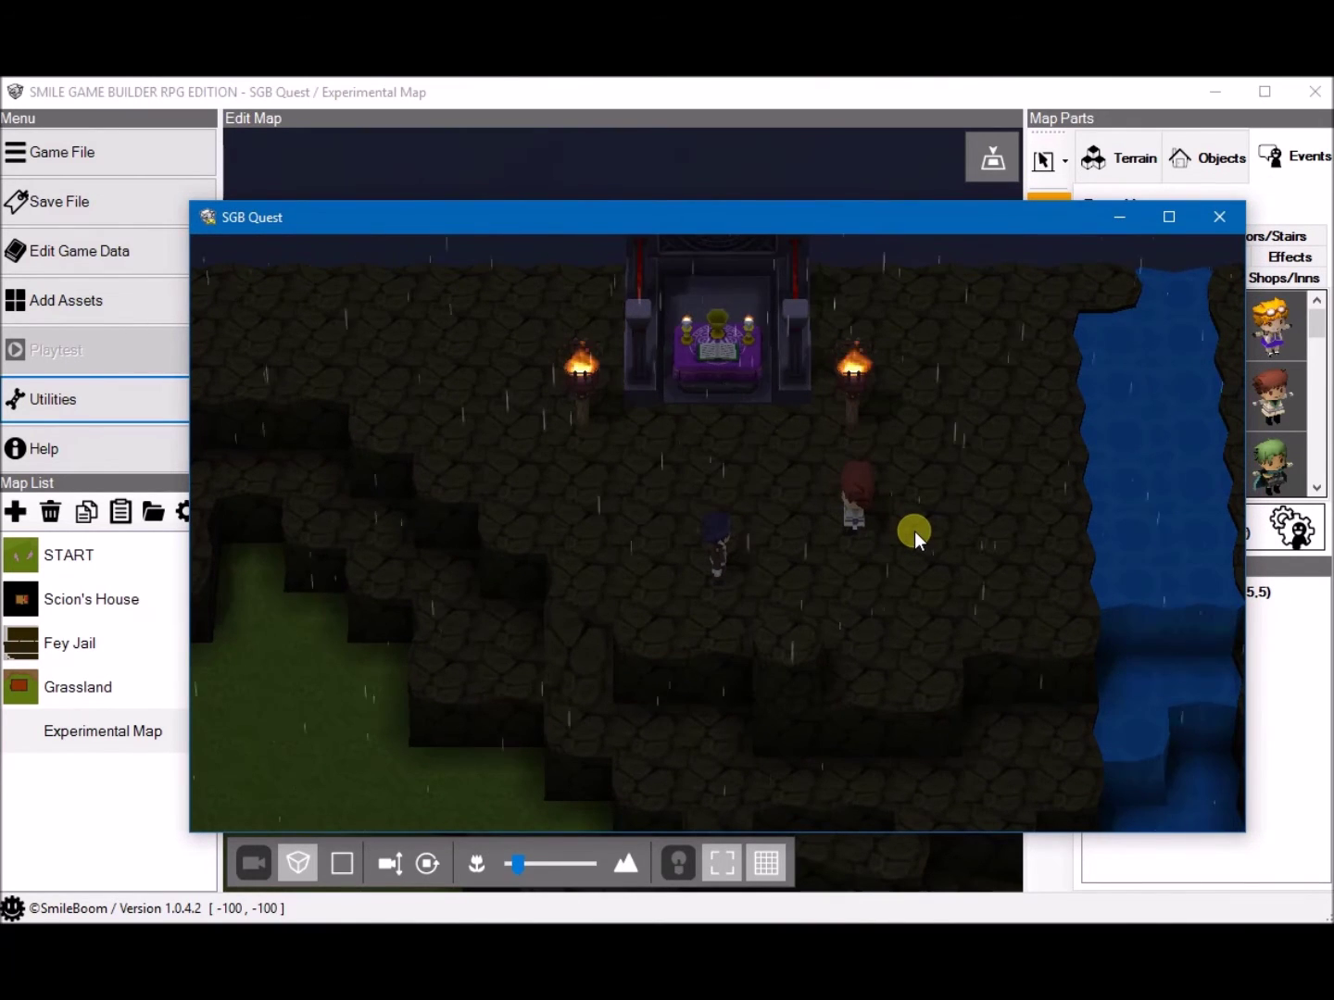
left_click(1222, 212)
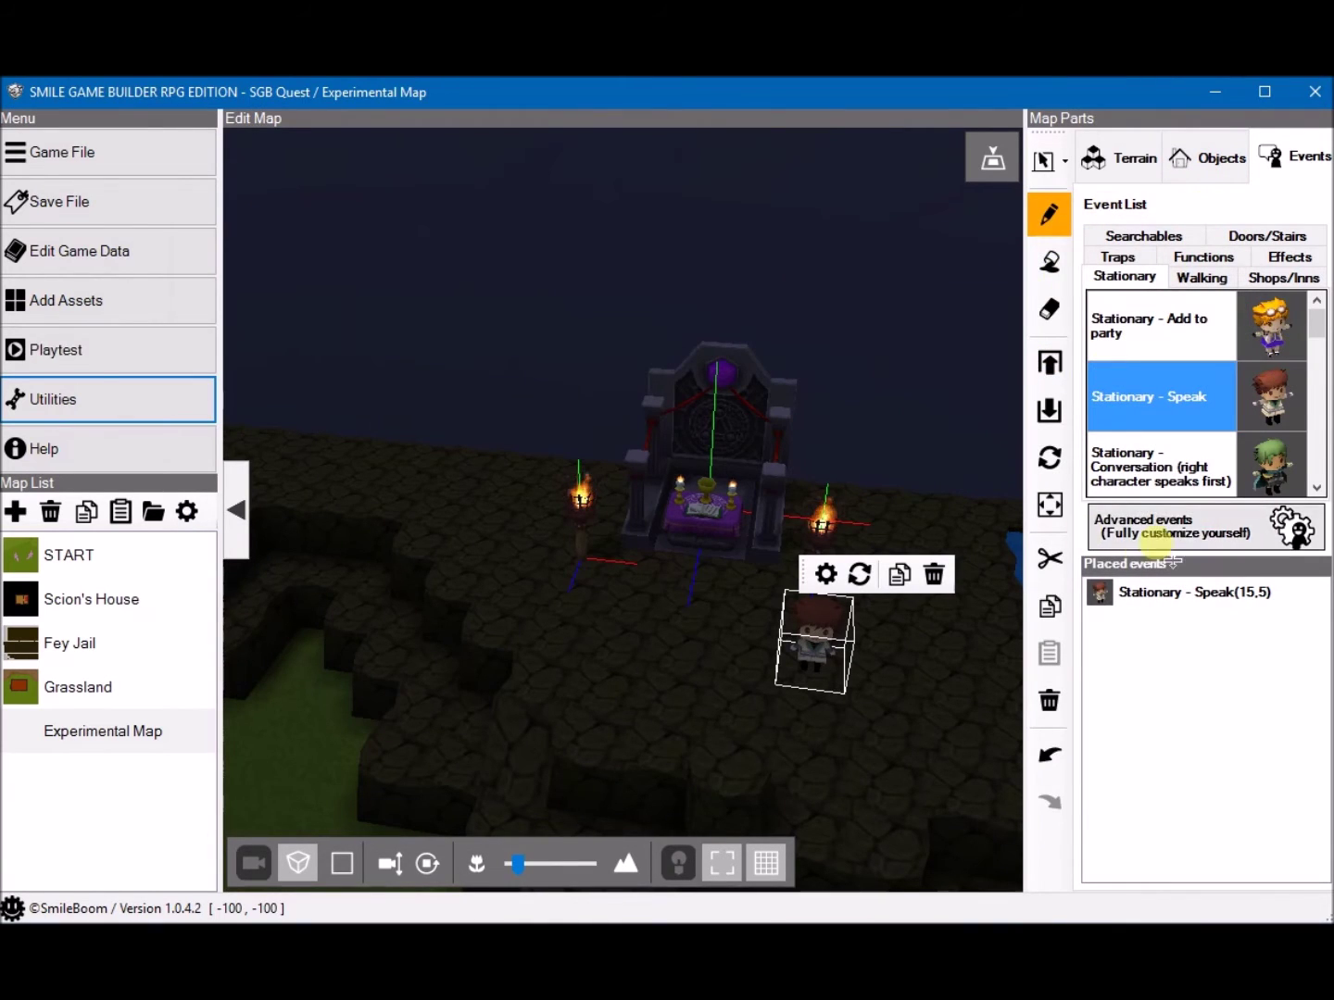
left_click(1117, 157)
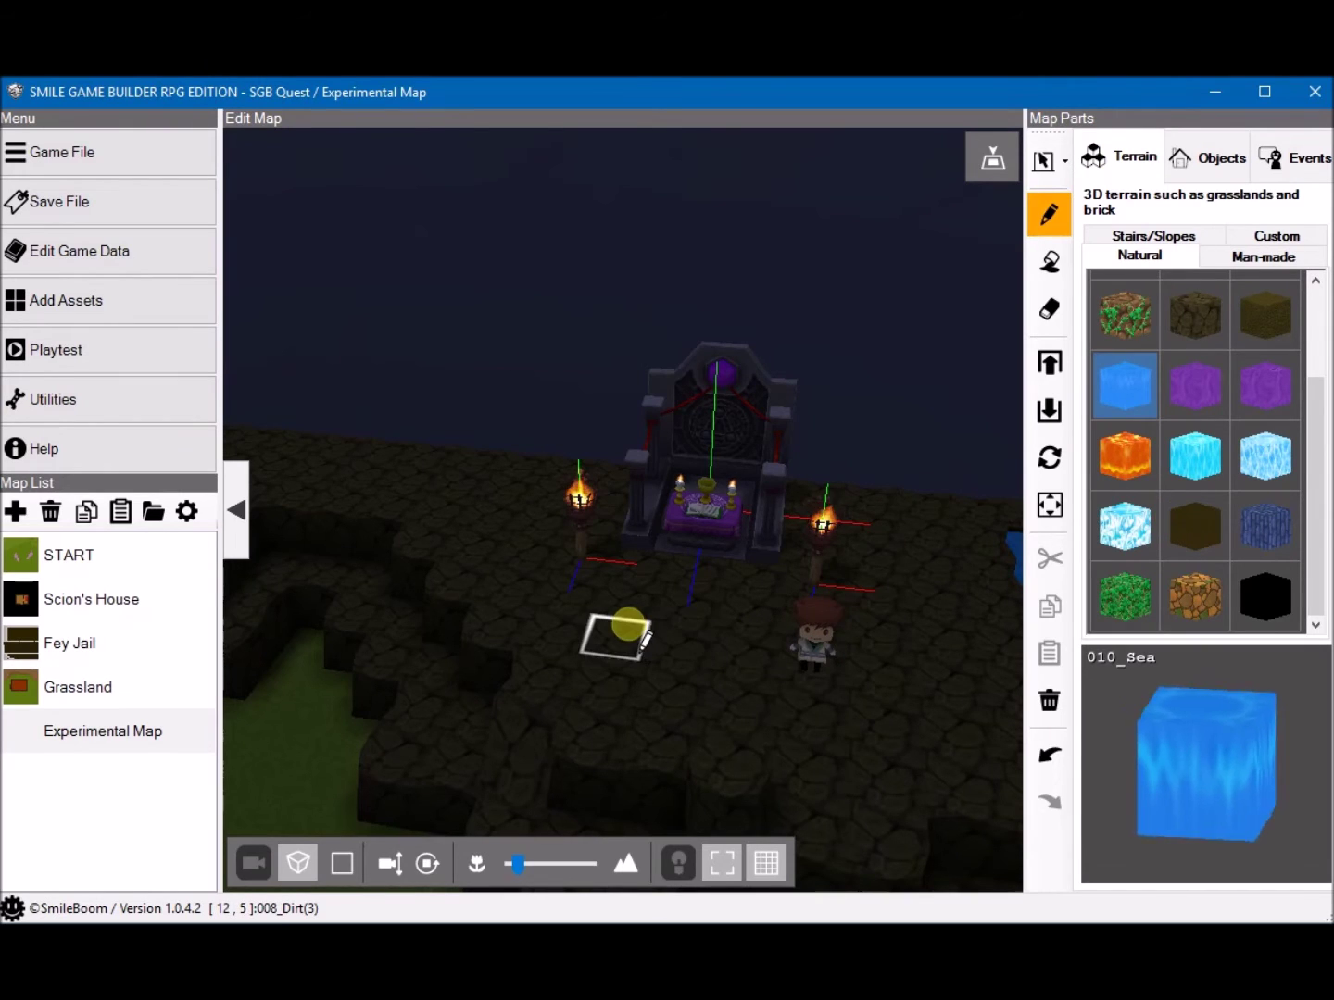
middle_click_drag(630, 632, 648, 472)
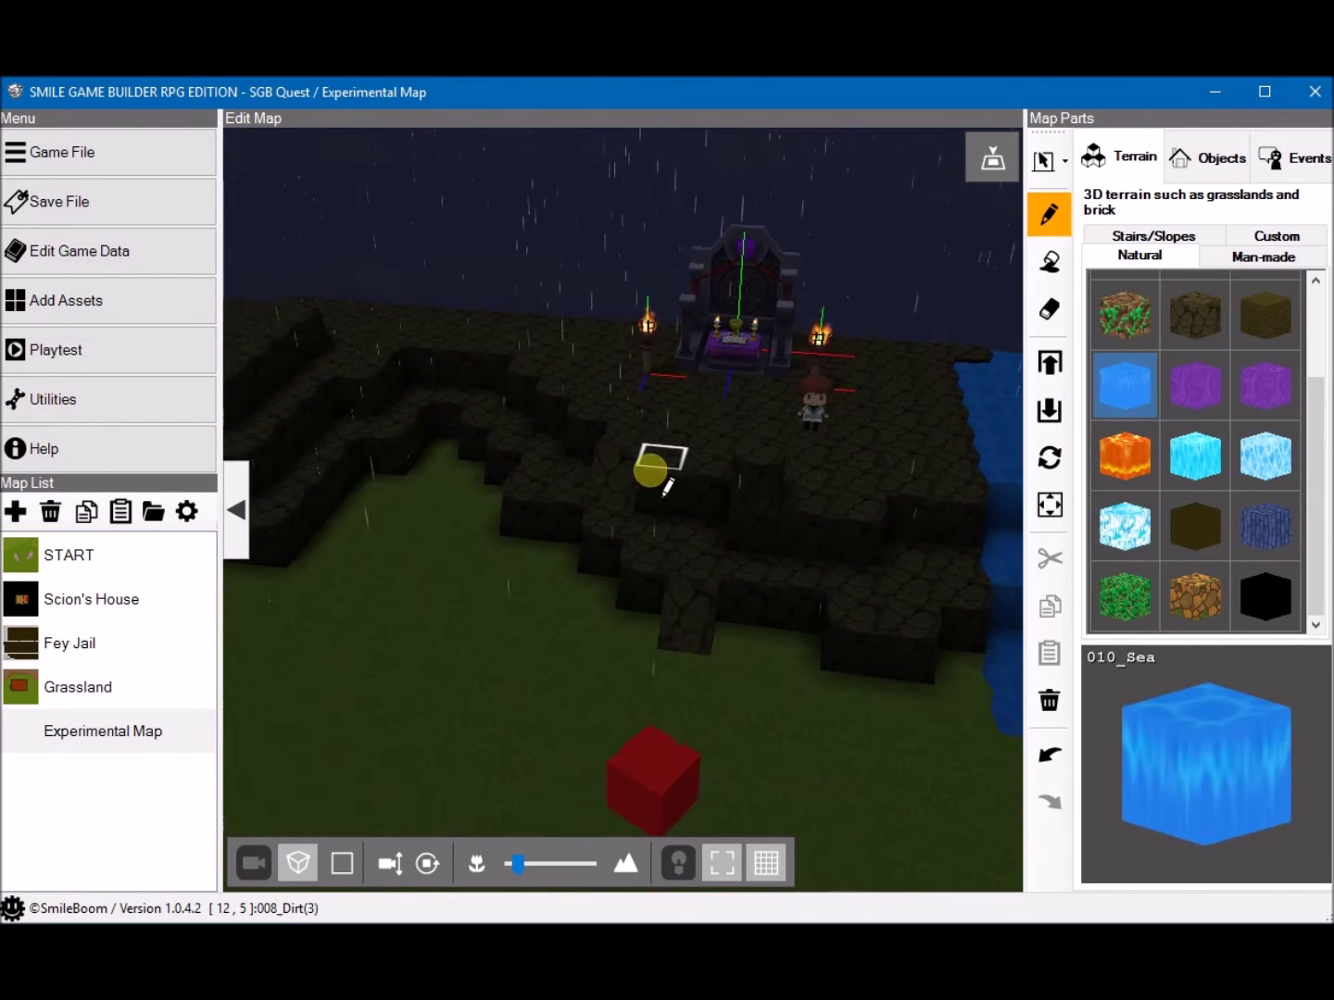
middle_click_drag(695, 598, 602, 523)
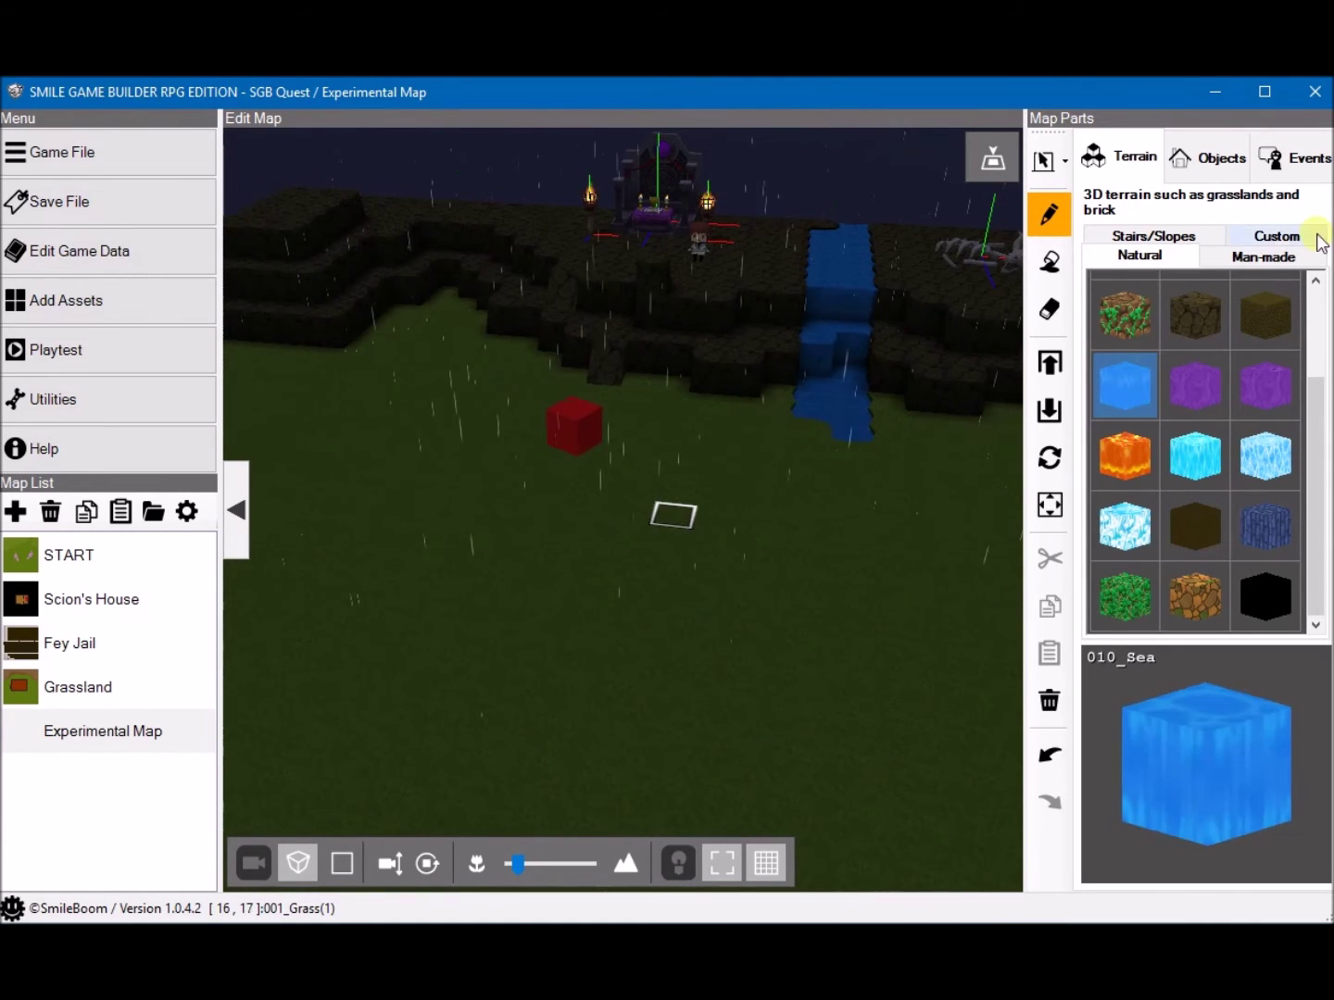
Step: Place a Mansion building object on the open grass near the map edge, away from the cliffs
left_click(1218, 160)
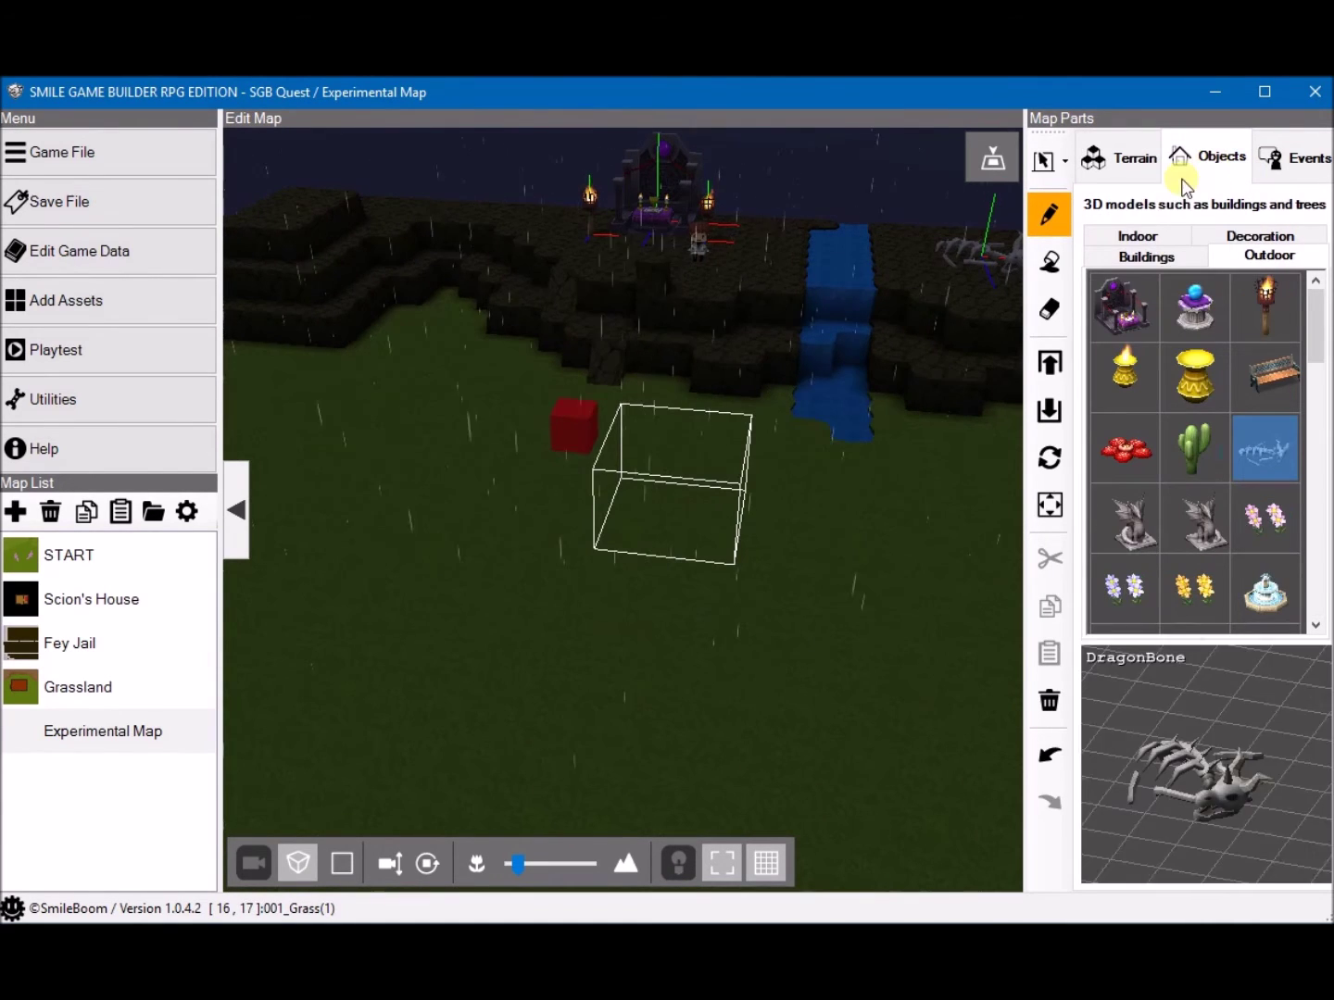
left_click(1163, 256)
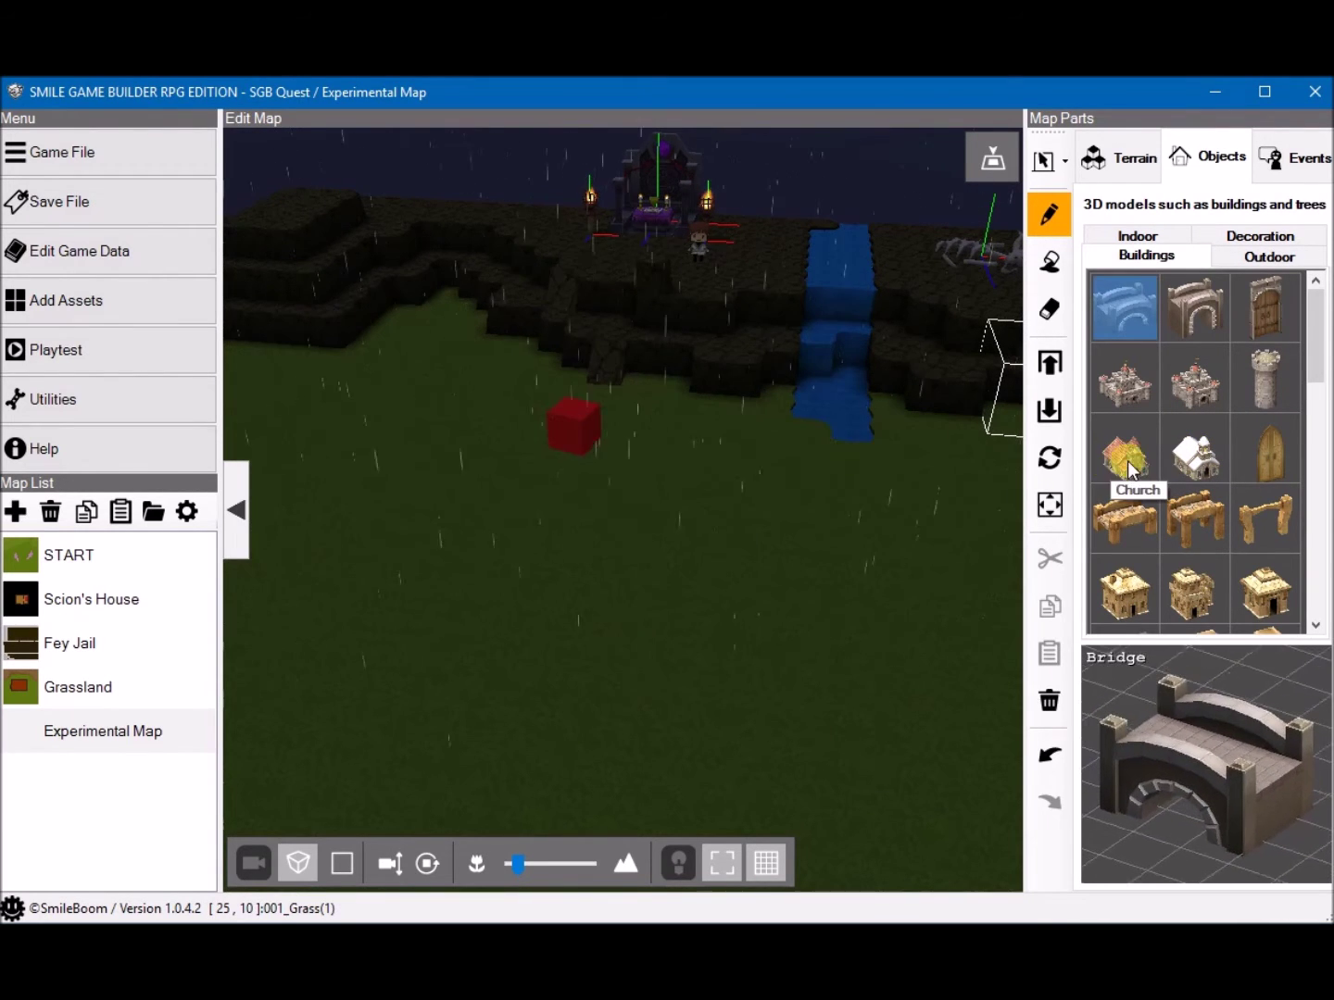
scroll(1167, 522, "down", 3)
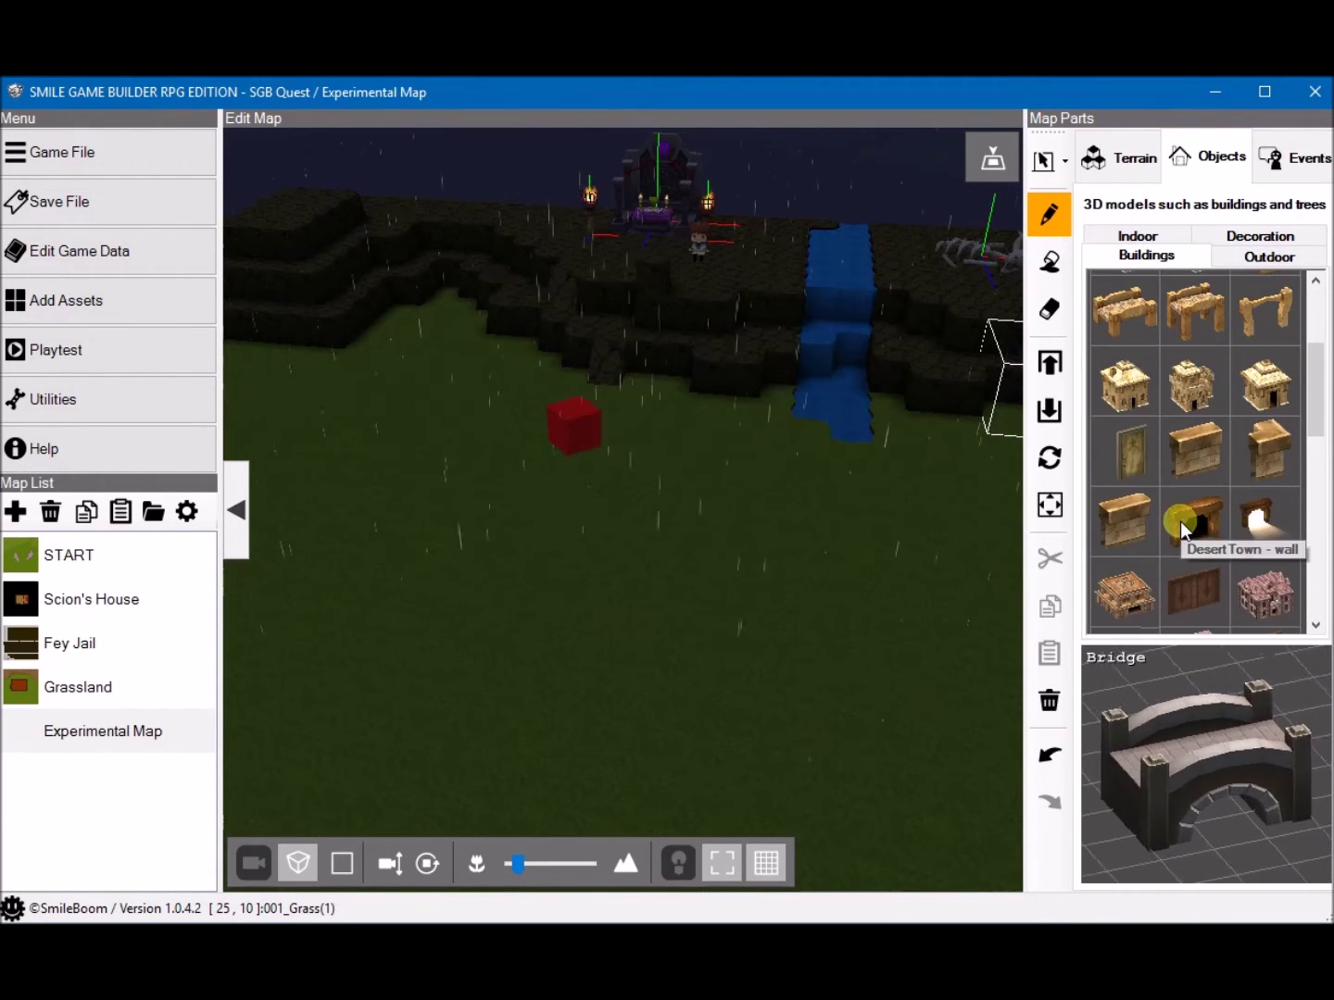
left_click(1276, 607)
middle_click_drag(574, 621, 616, 403)
left_click(481, 387)
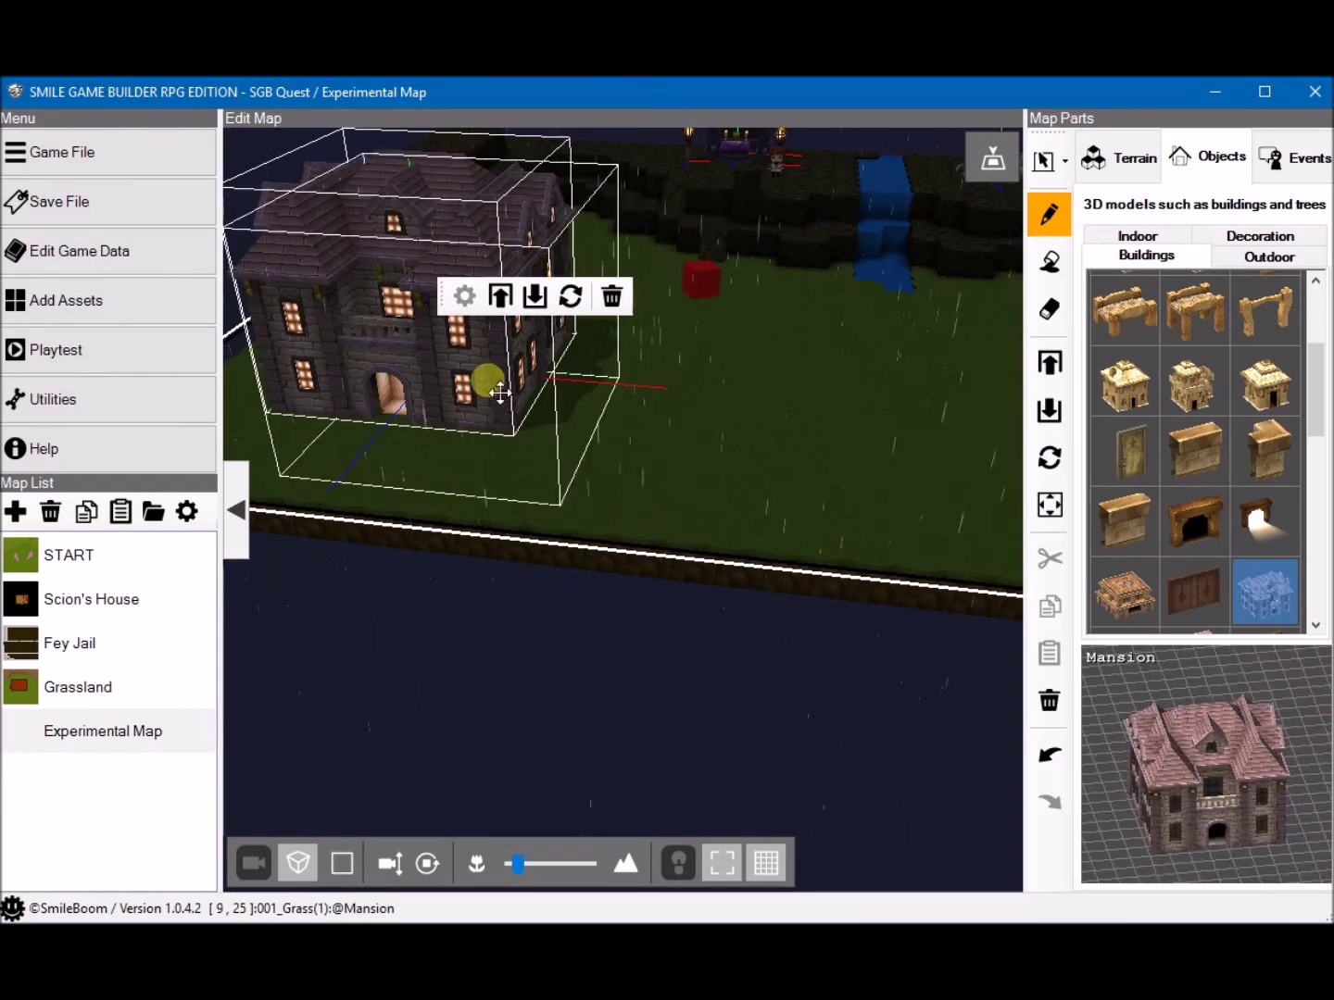
Step: Rotate the mansion in 90-degree turns so that its entrance faces along the red axis
left_click(571, 296)
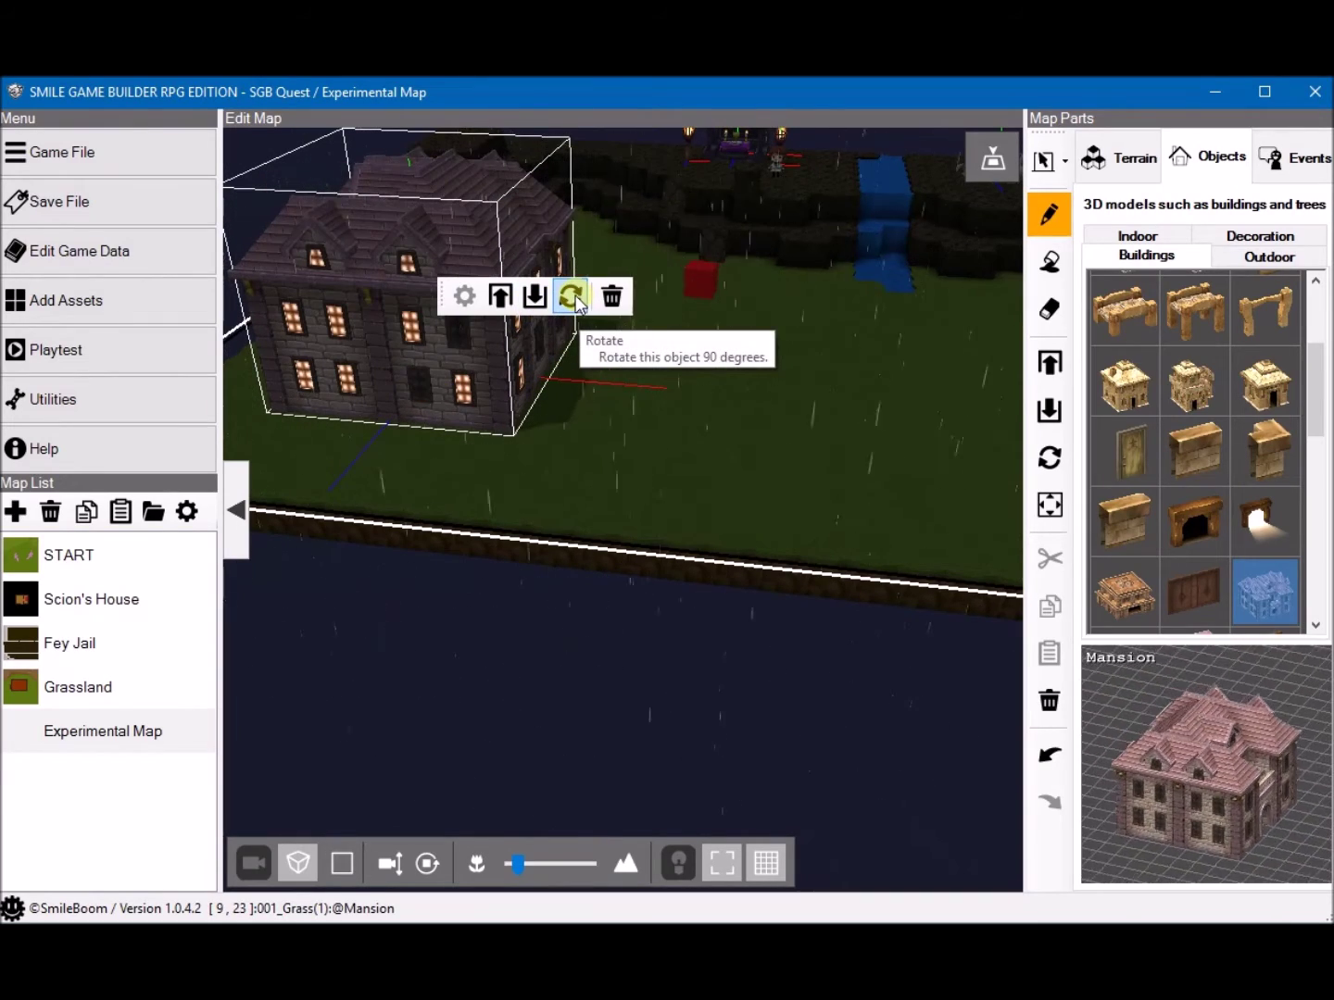
left_click(571, 297)
left_click(571, 296)
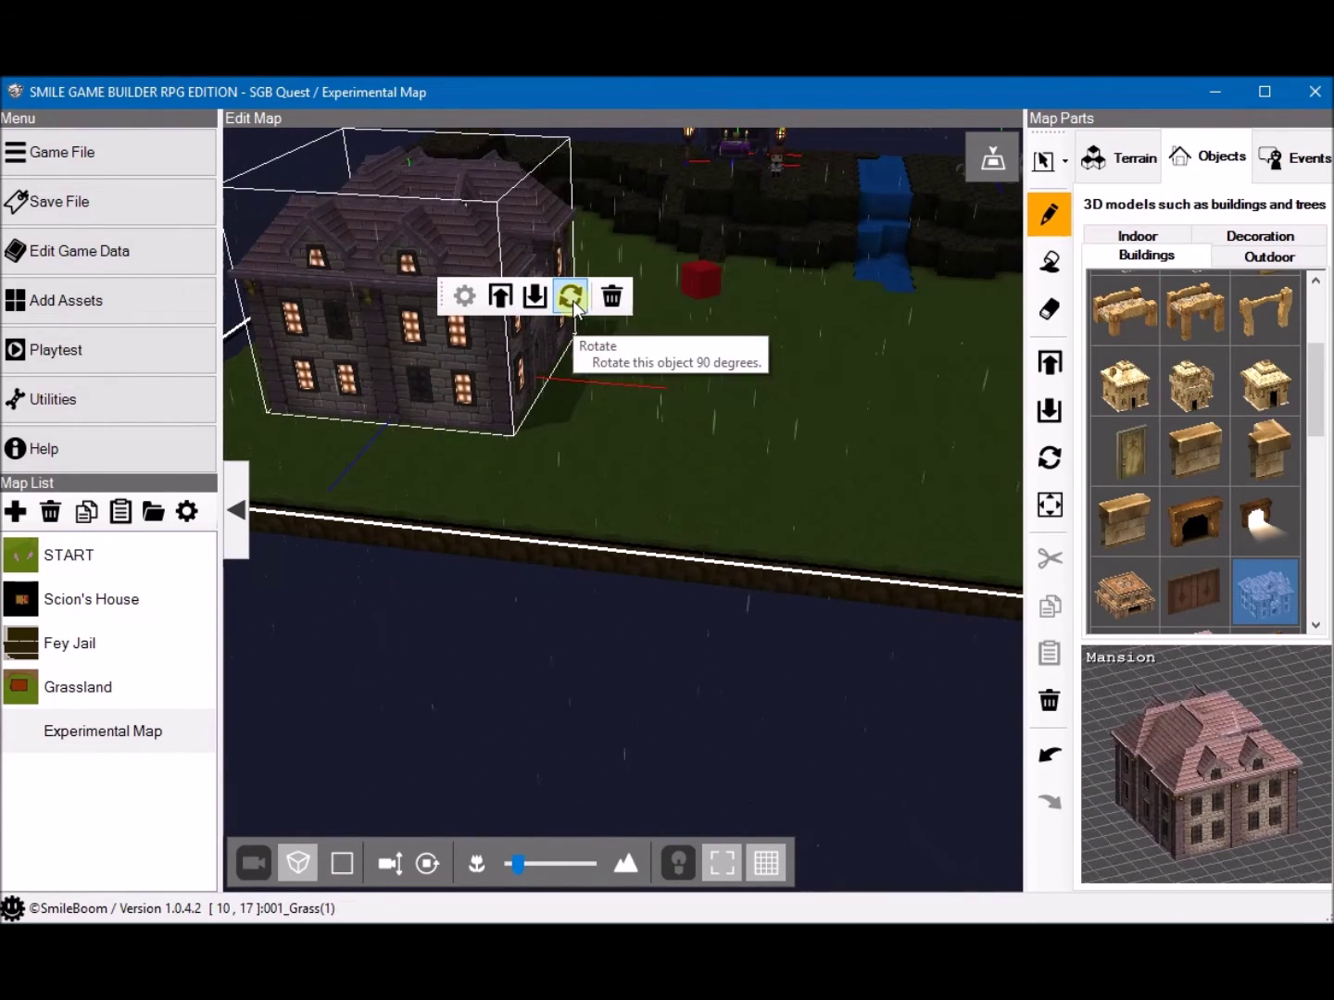
middle_click_drag(694, 346, 543, 485)
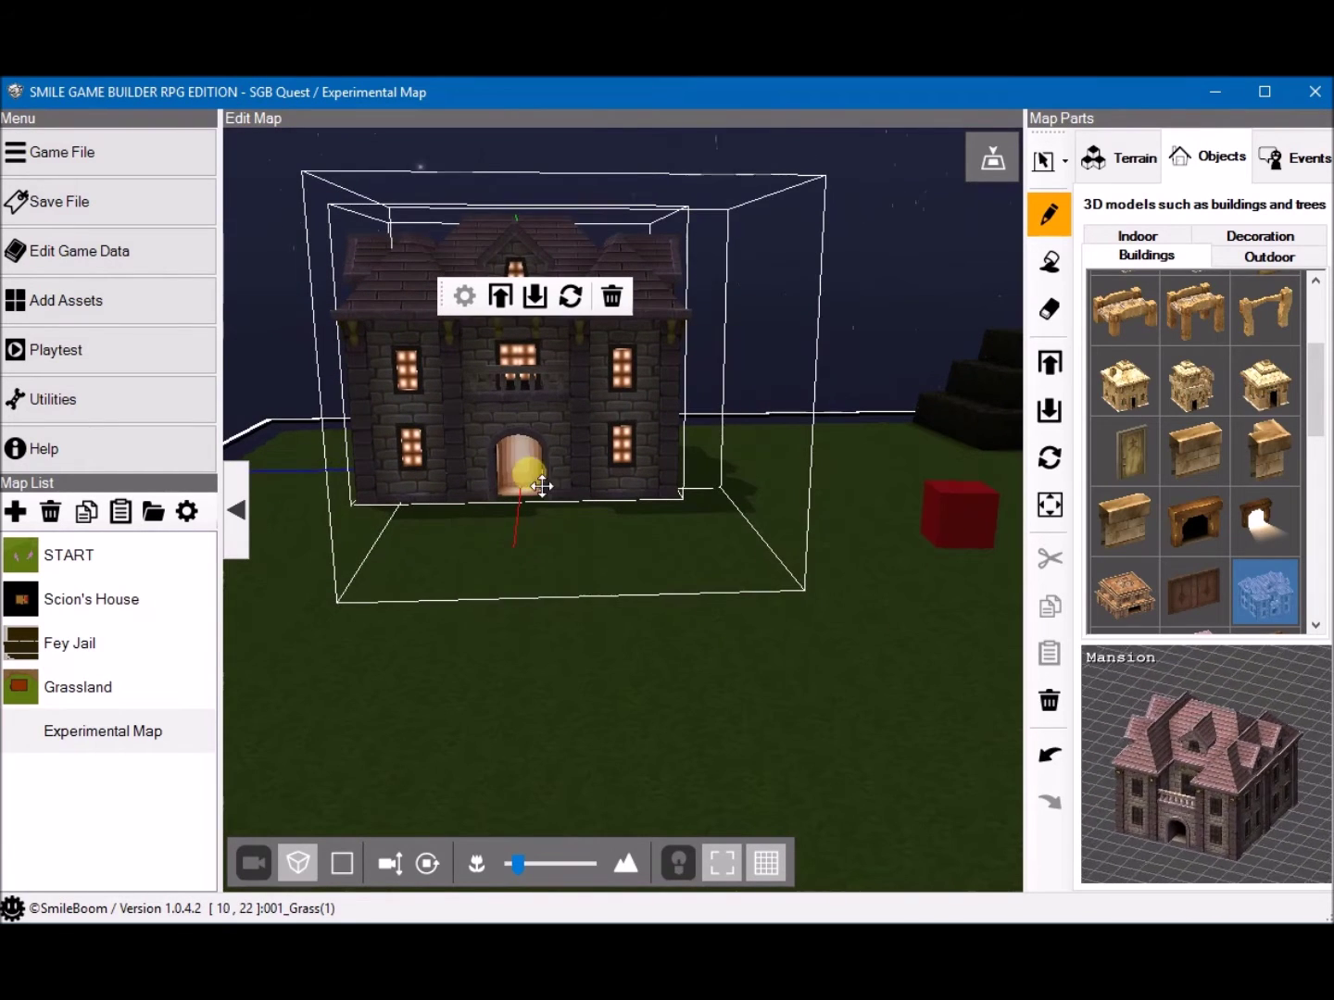
Step: Place a "Door - link to another place" event at (8,22) in the mansion's entrance
left_click(1272, 165)
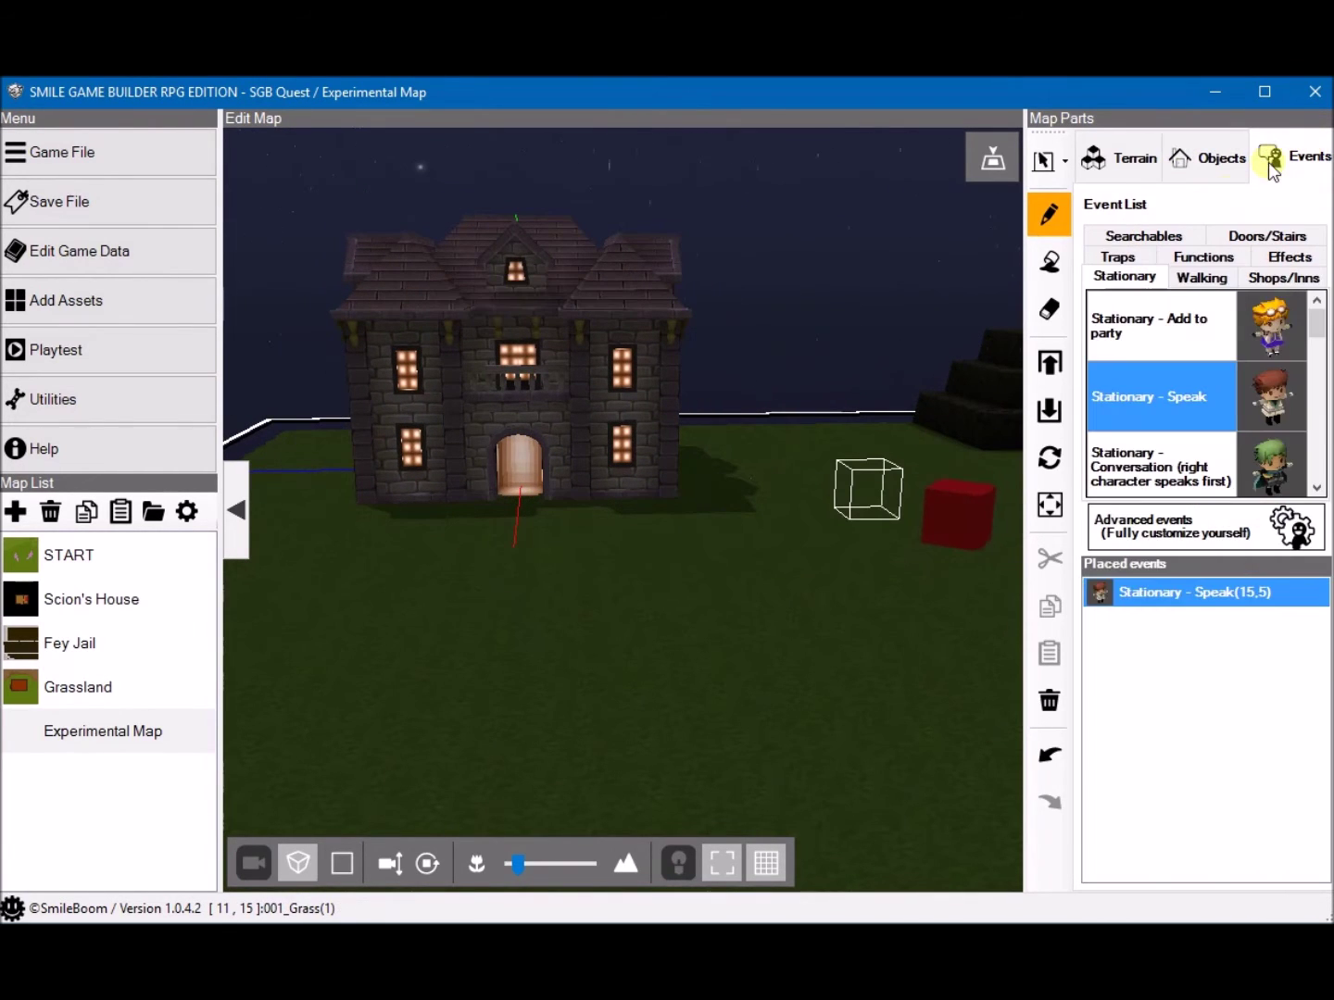
left_click(1263, 237)
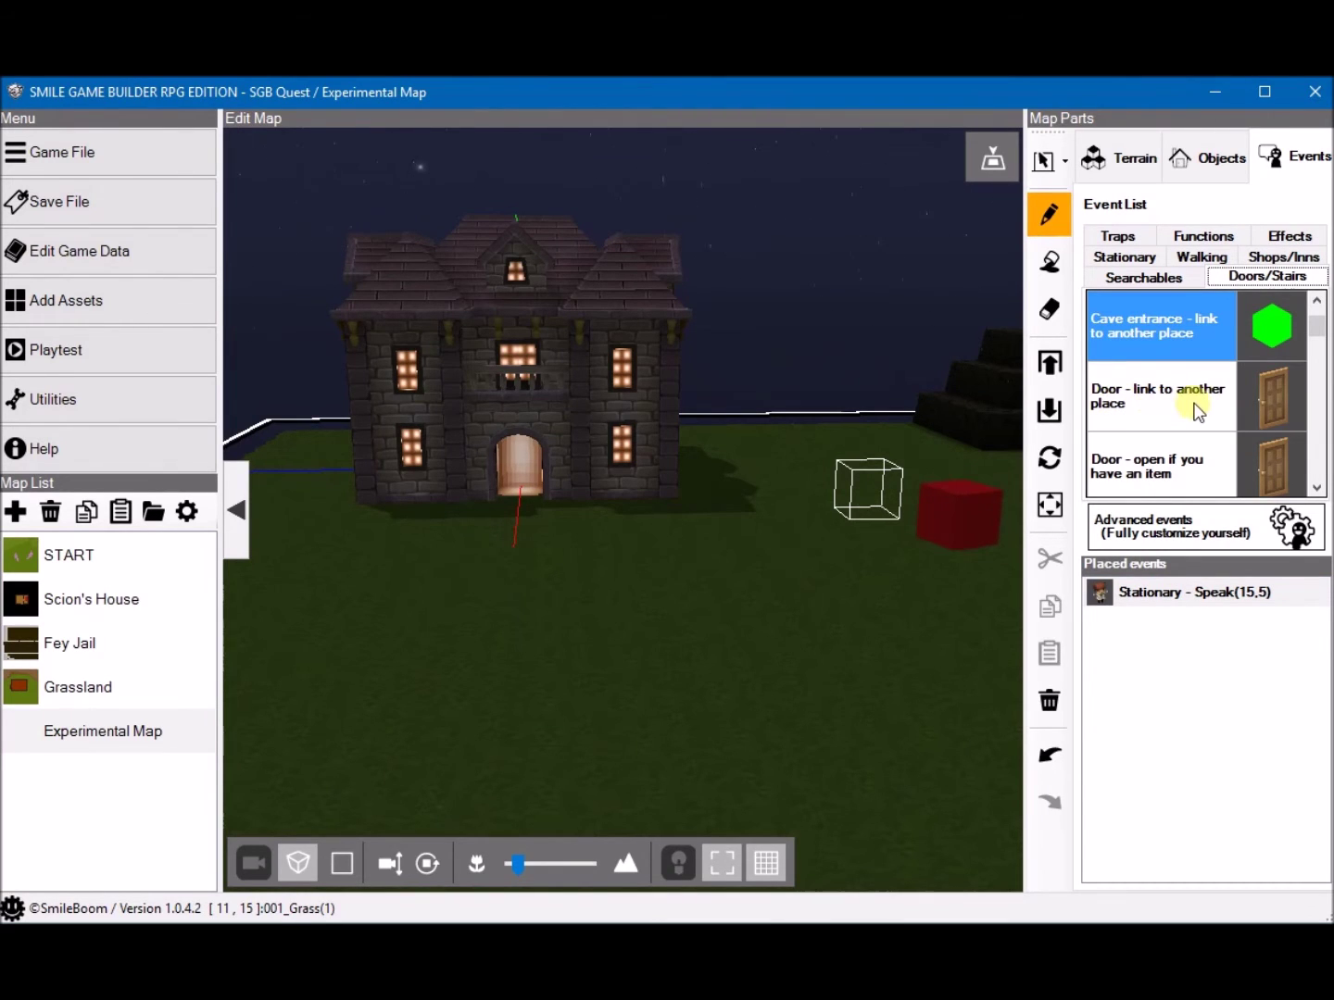
left_click(1245, 397)
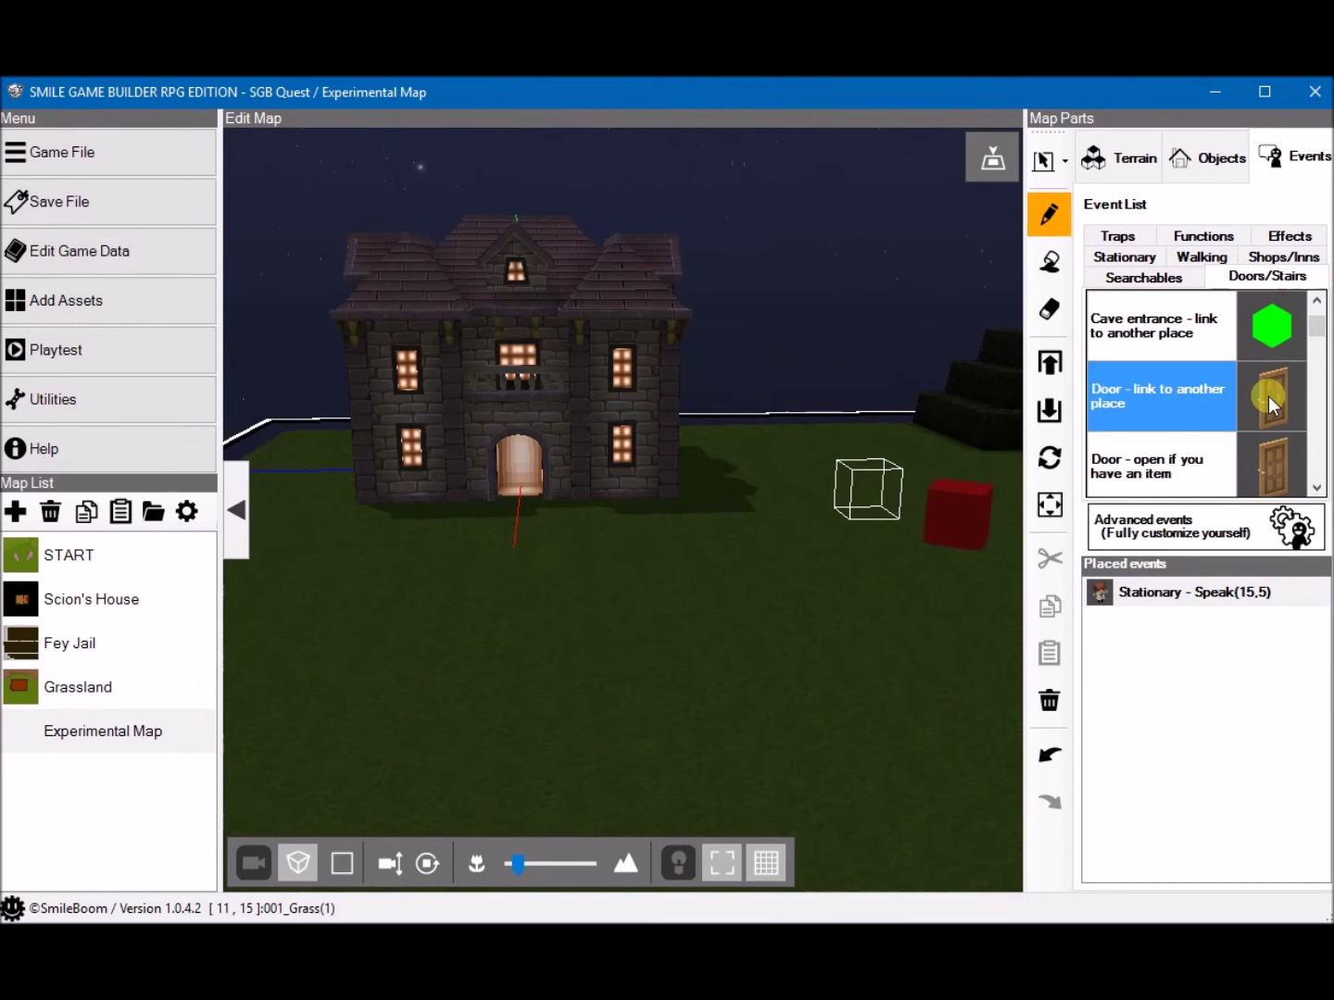
left_click(519, 484)
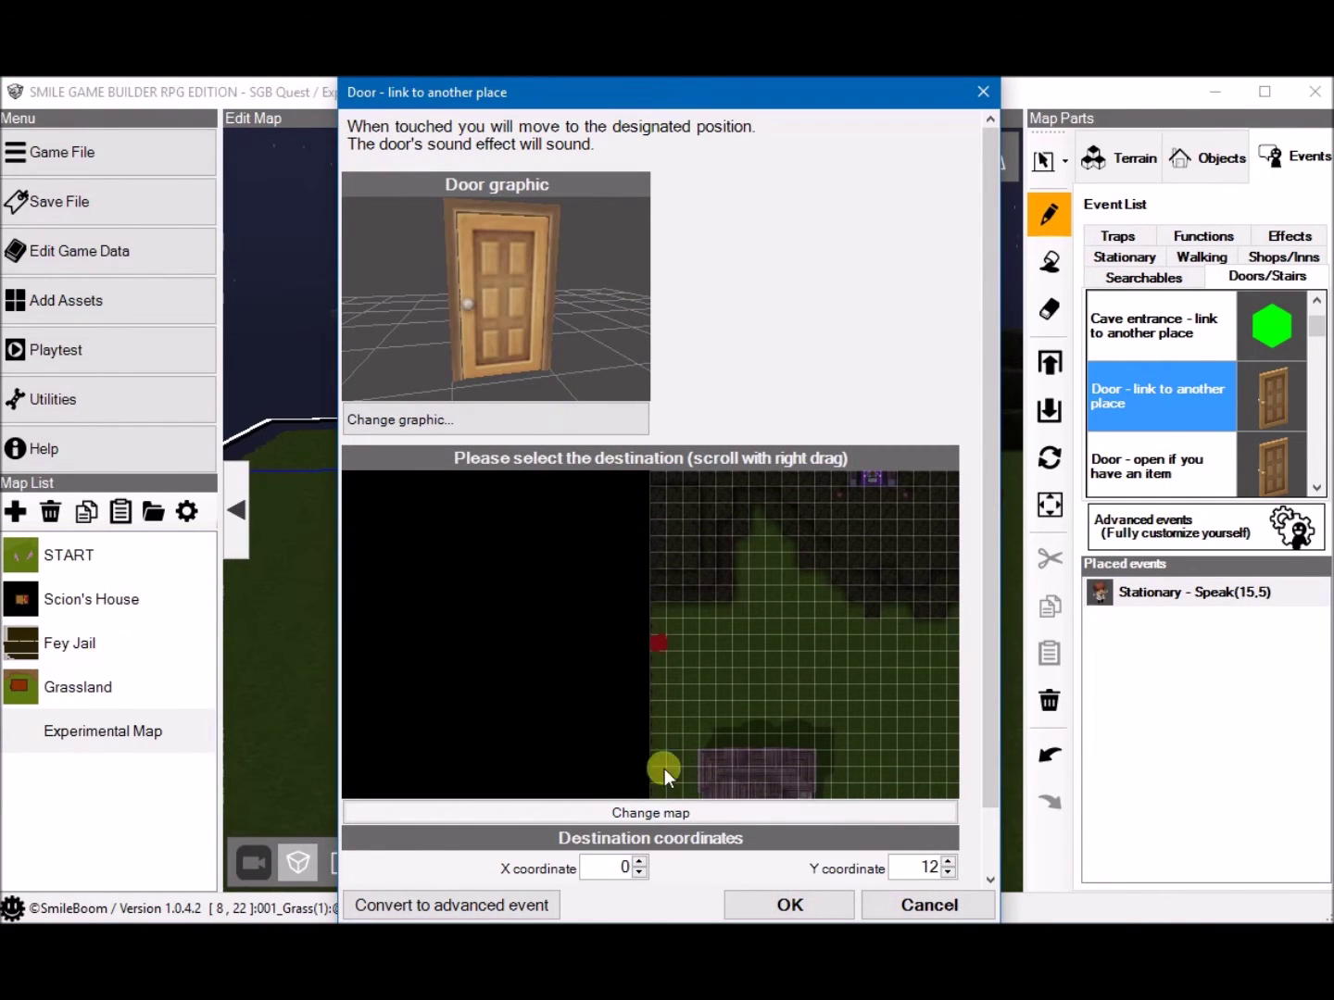
Step: Link the door to the Scion's House map with destination coordinates X 15, Y 17, just inside the house's doorway
left_click(697, 812)
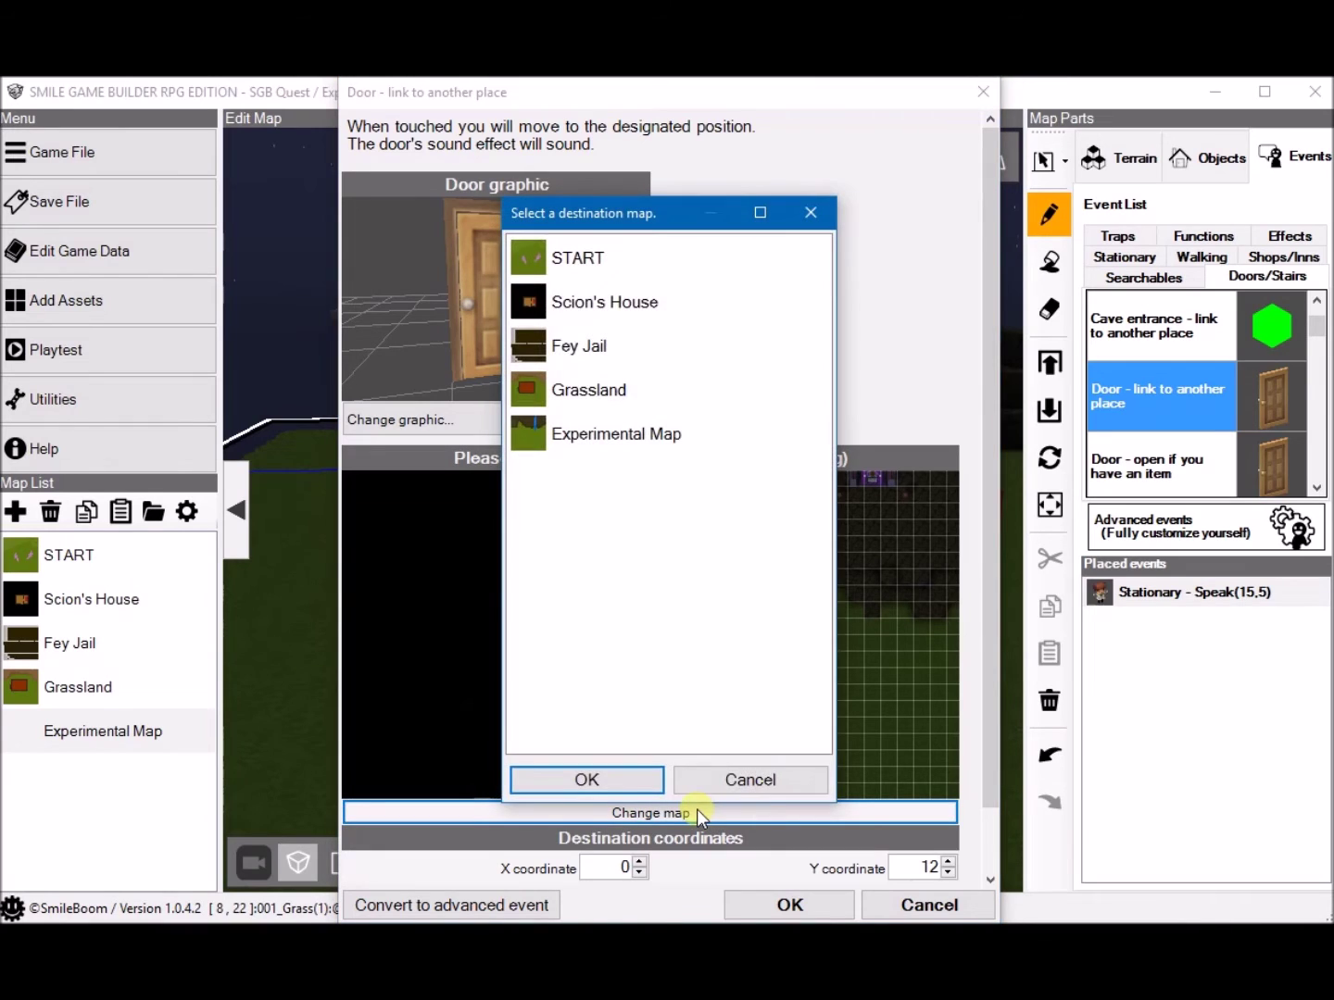
left_click(572, 302)
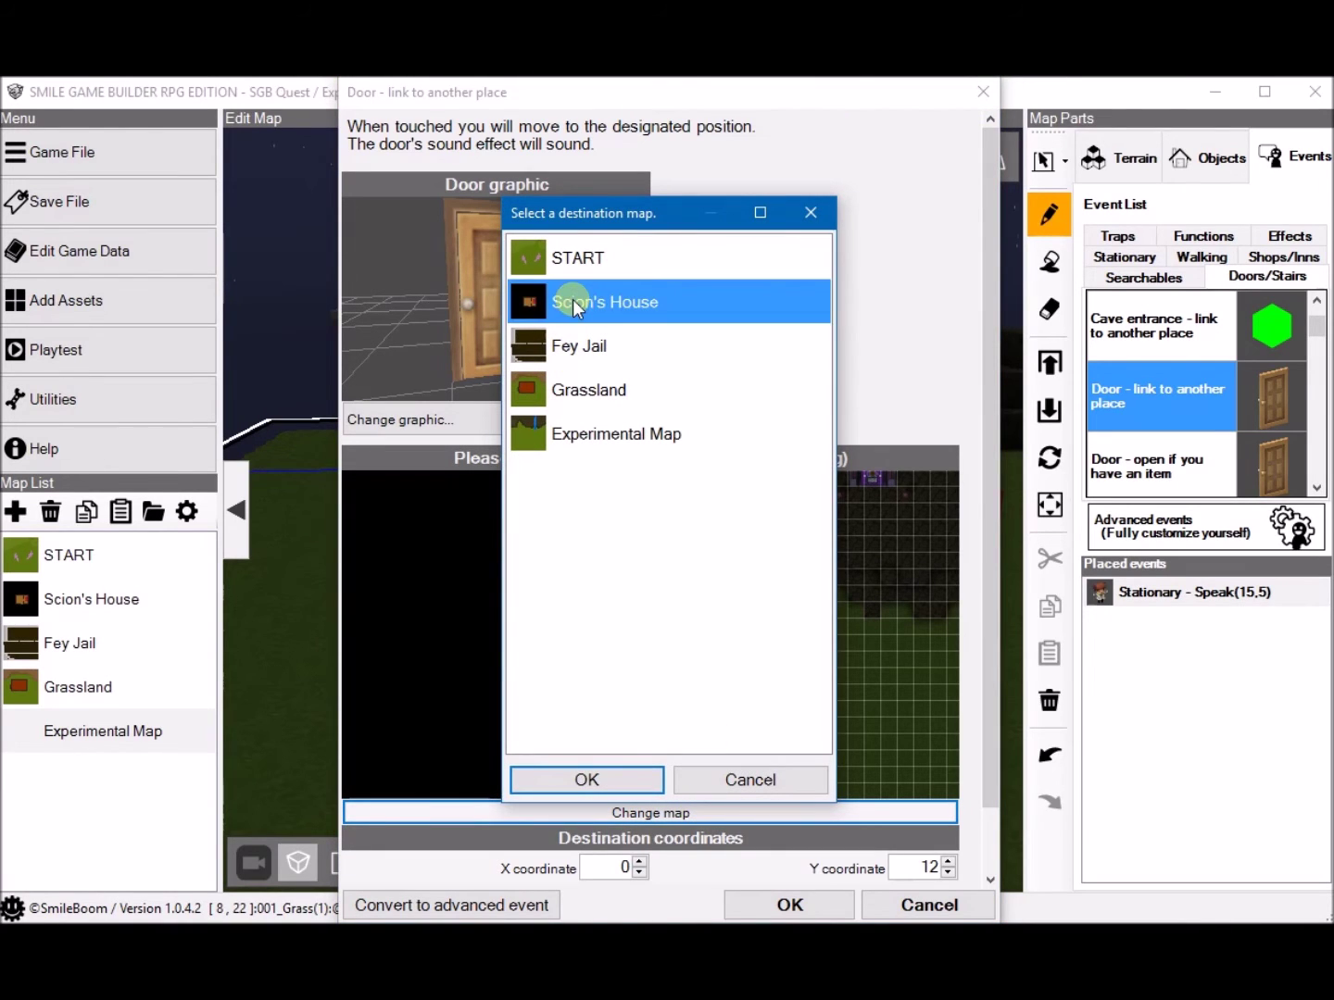
left_click(604, 780)
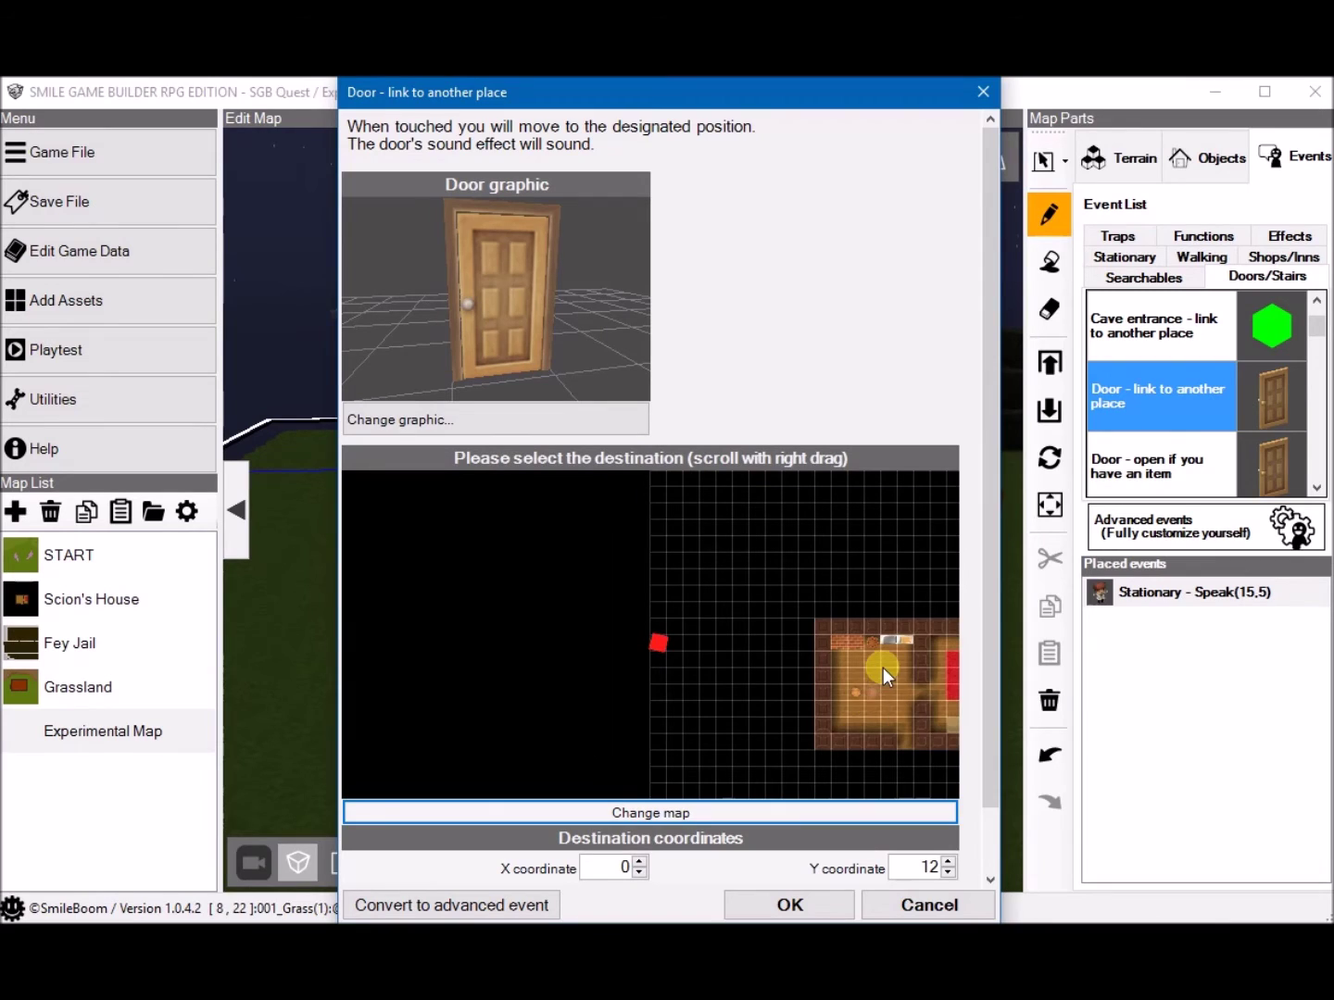
right_click_drag(883, 668, 741, 585)
left_click(762, 641)
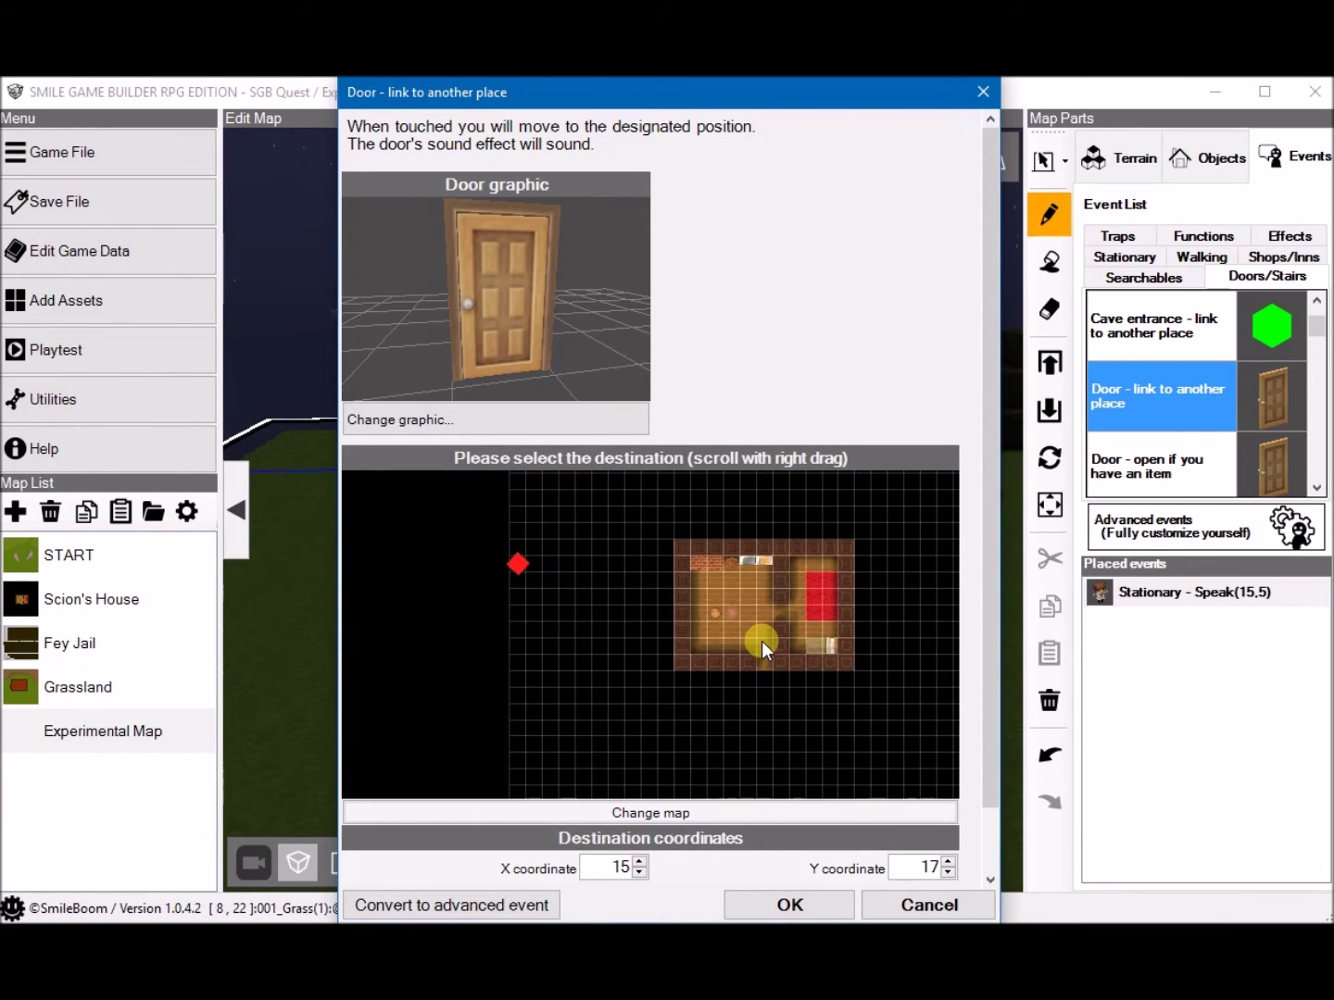
left_click(790, 904)
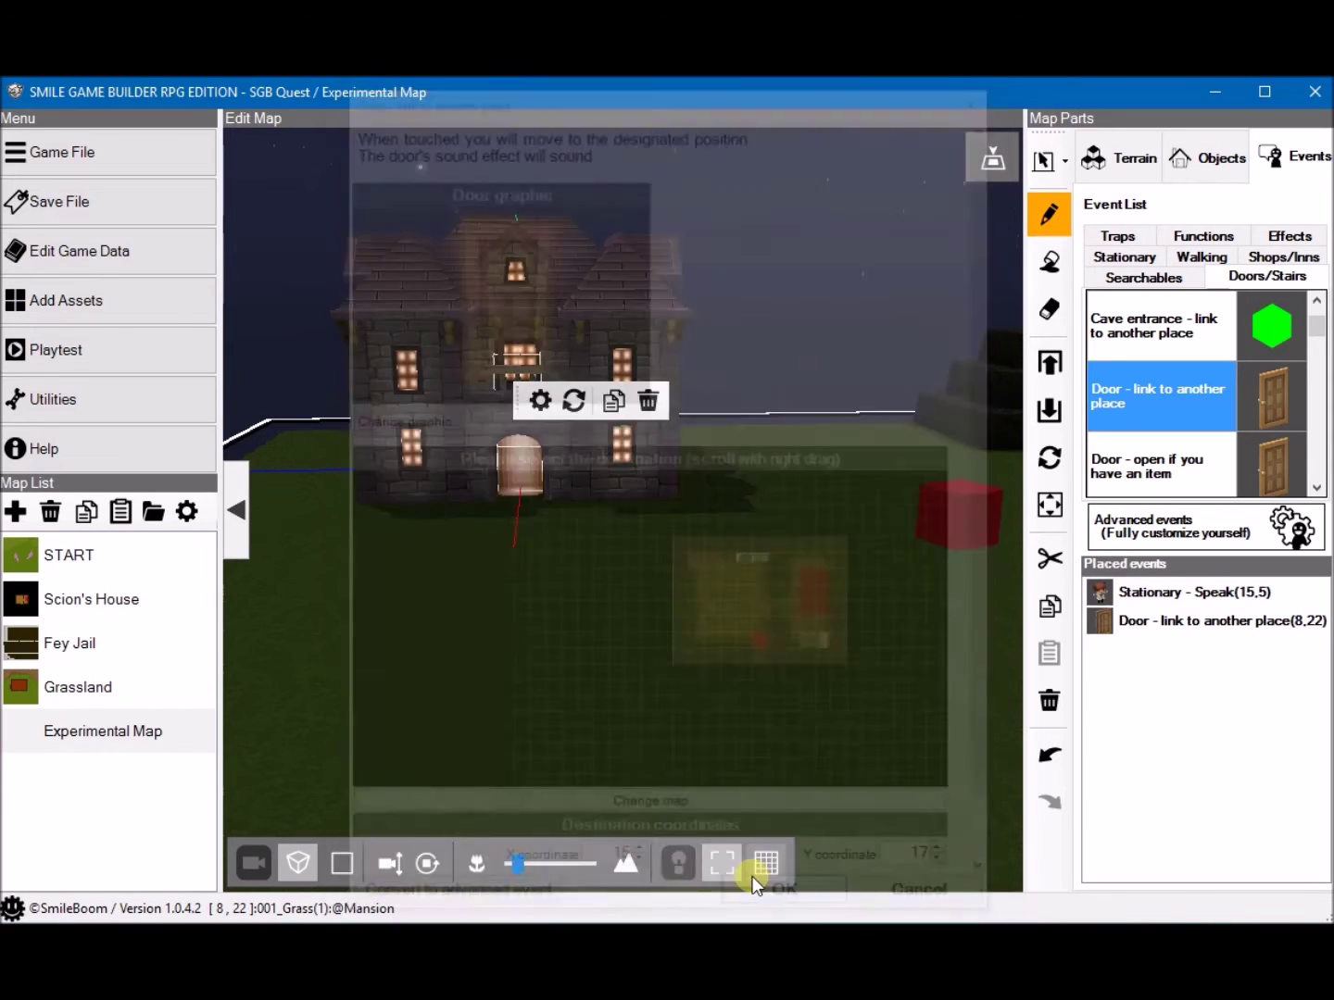
Step: Show the Scion's House map around its doorway and start a playtest of the game
left_click(81, 610)
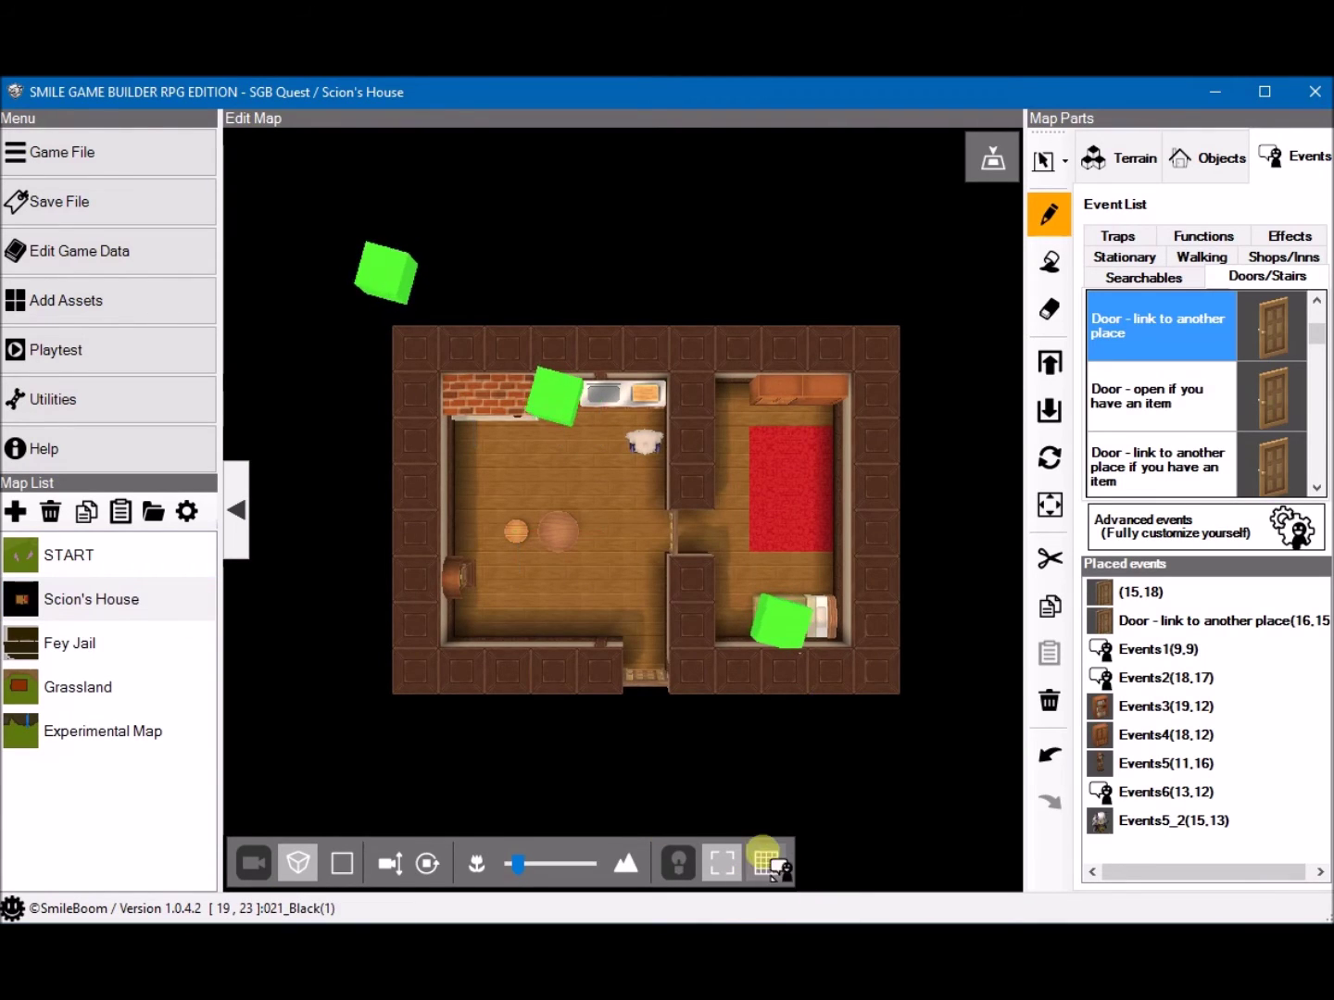
right_click_drag(596, 612, 579, 582)
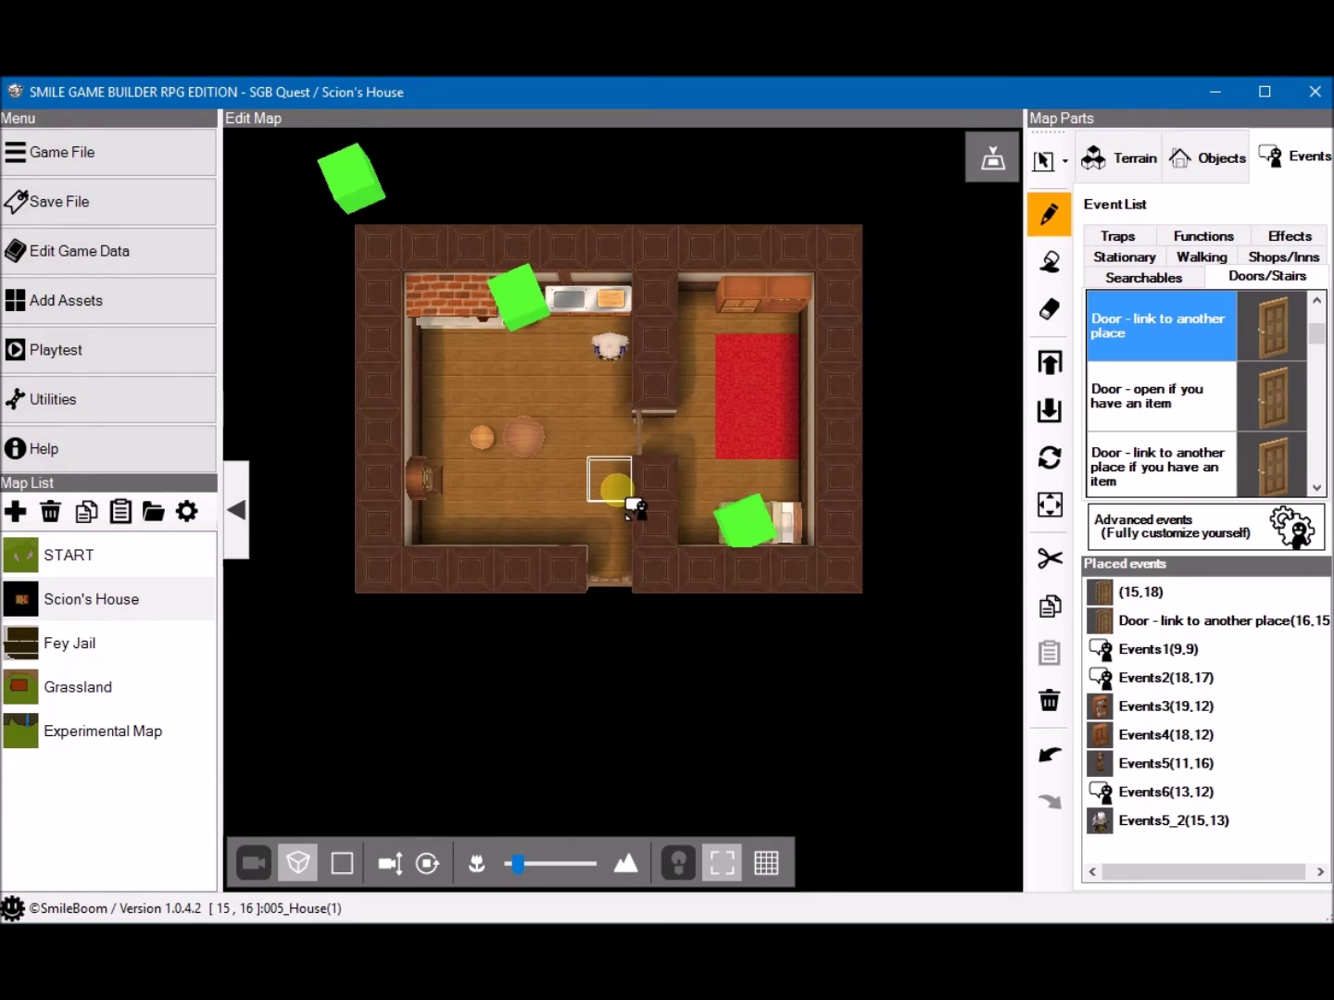
left_click(65, 352)
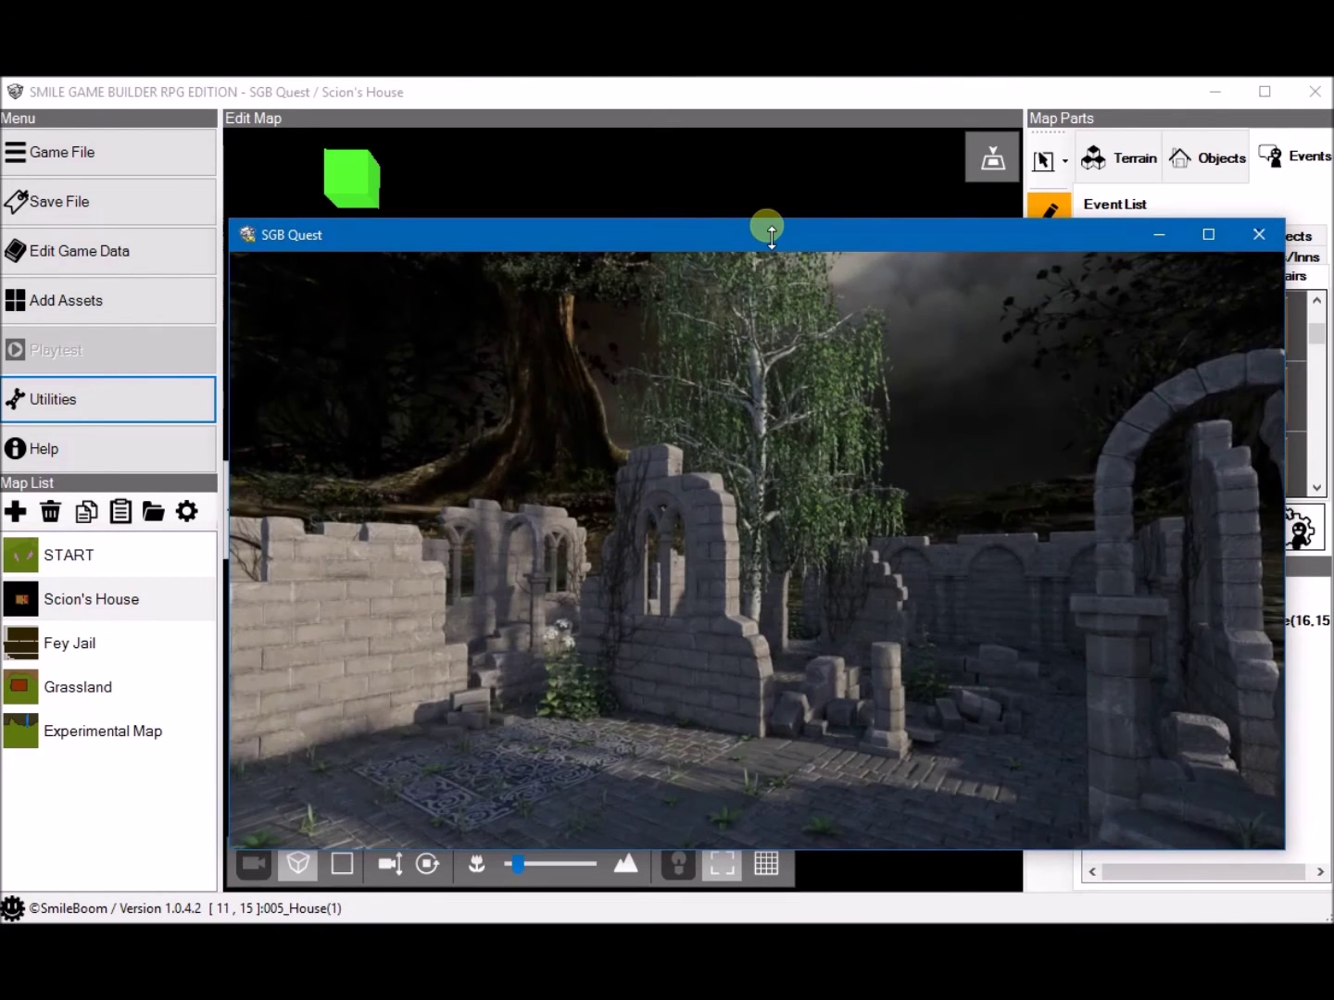
left_click(725, 579)
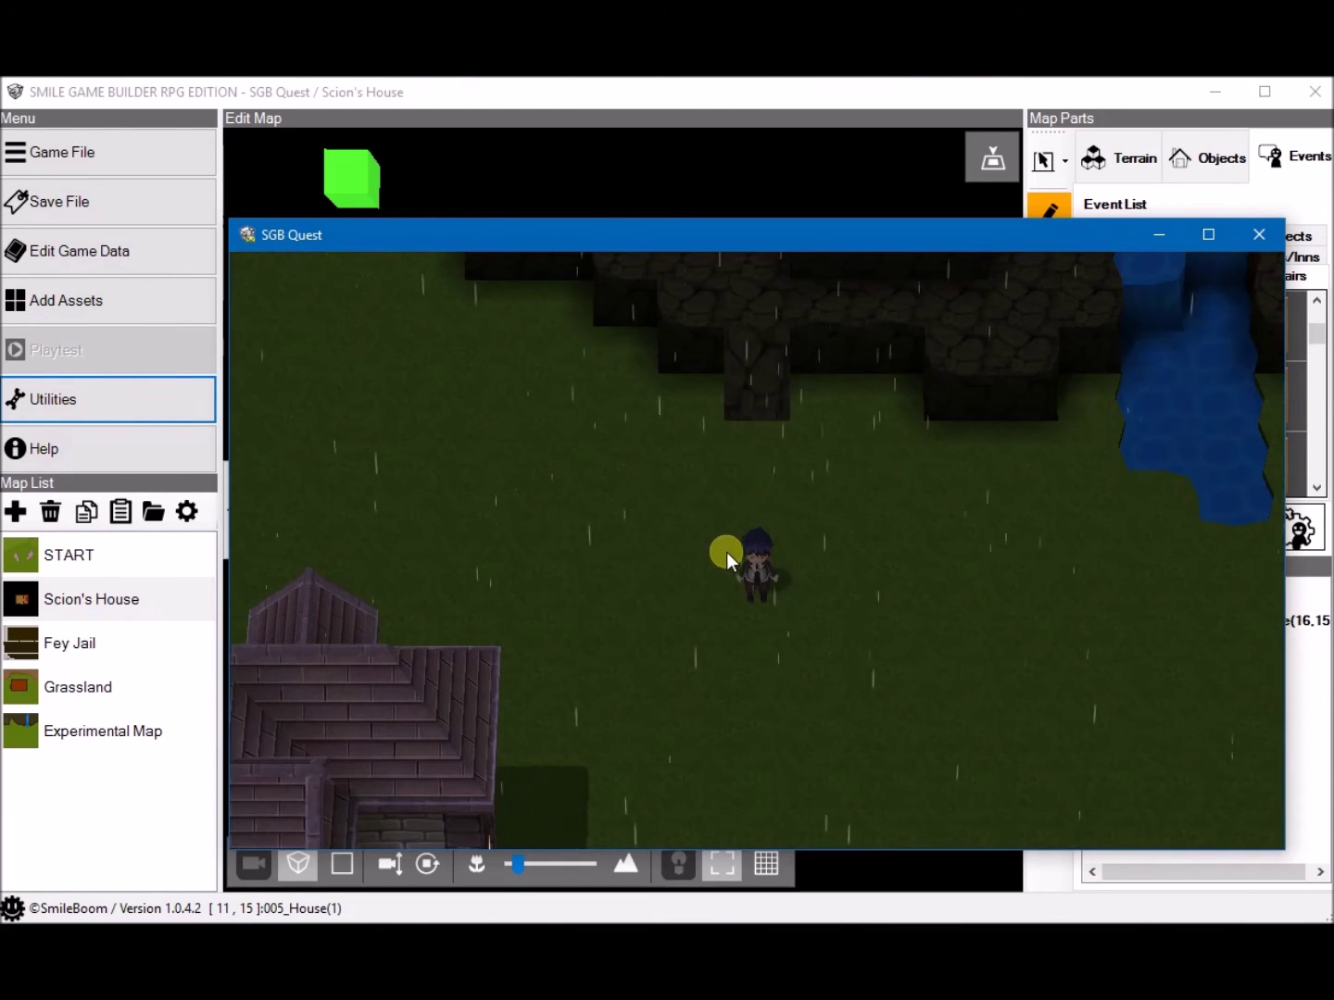
Step: Walk the character around the mansion and try to enter its doorway, opening and dismissing the in-game menu along the way
key("Down")
key("Down")
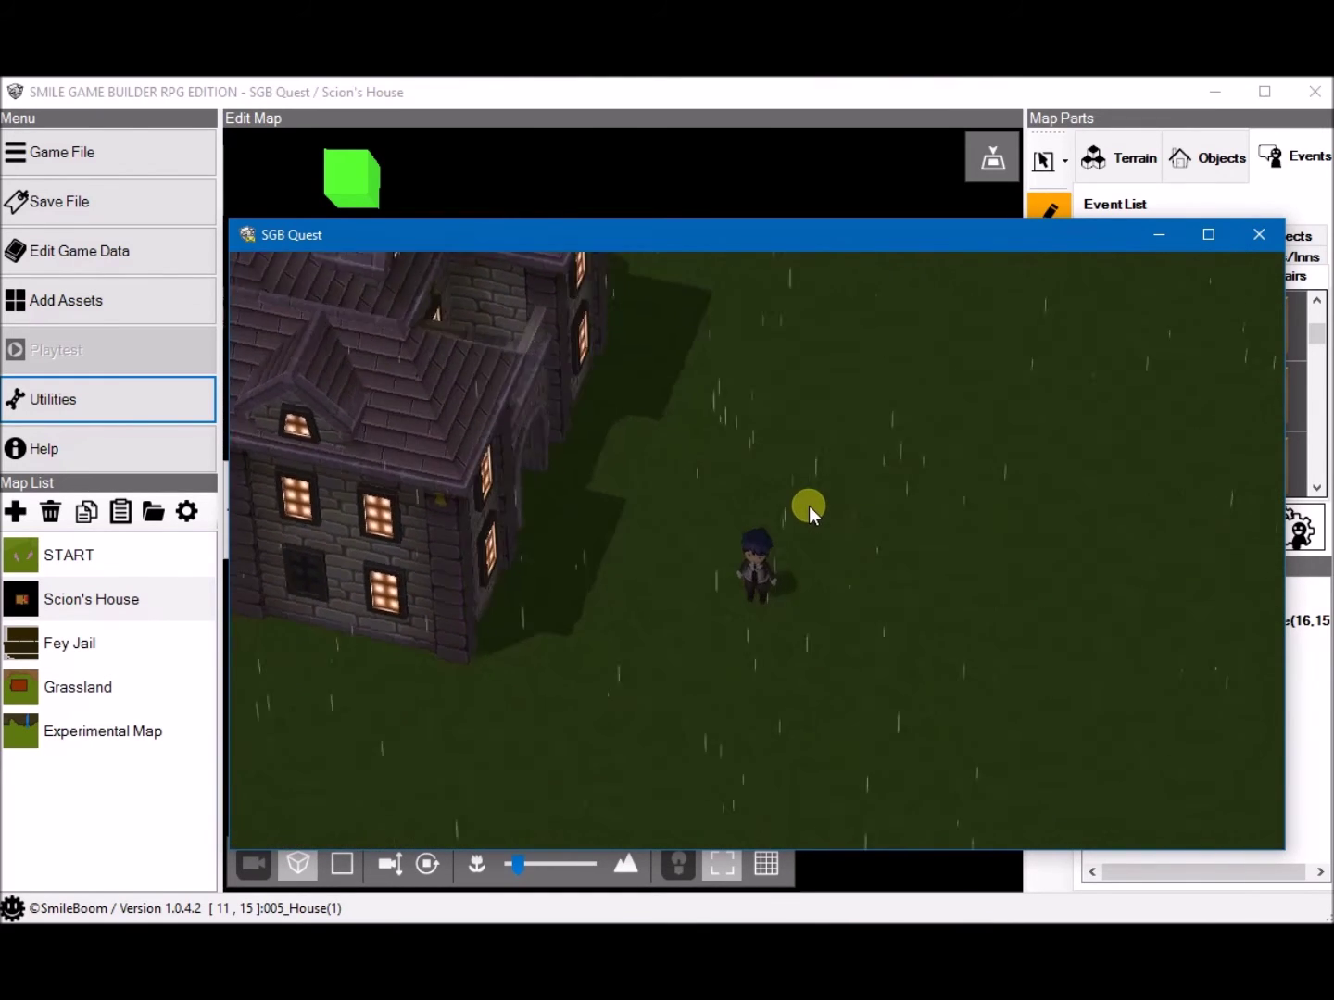
key("Up")
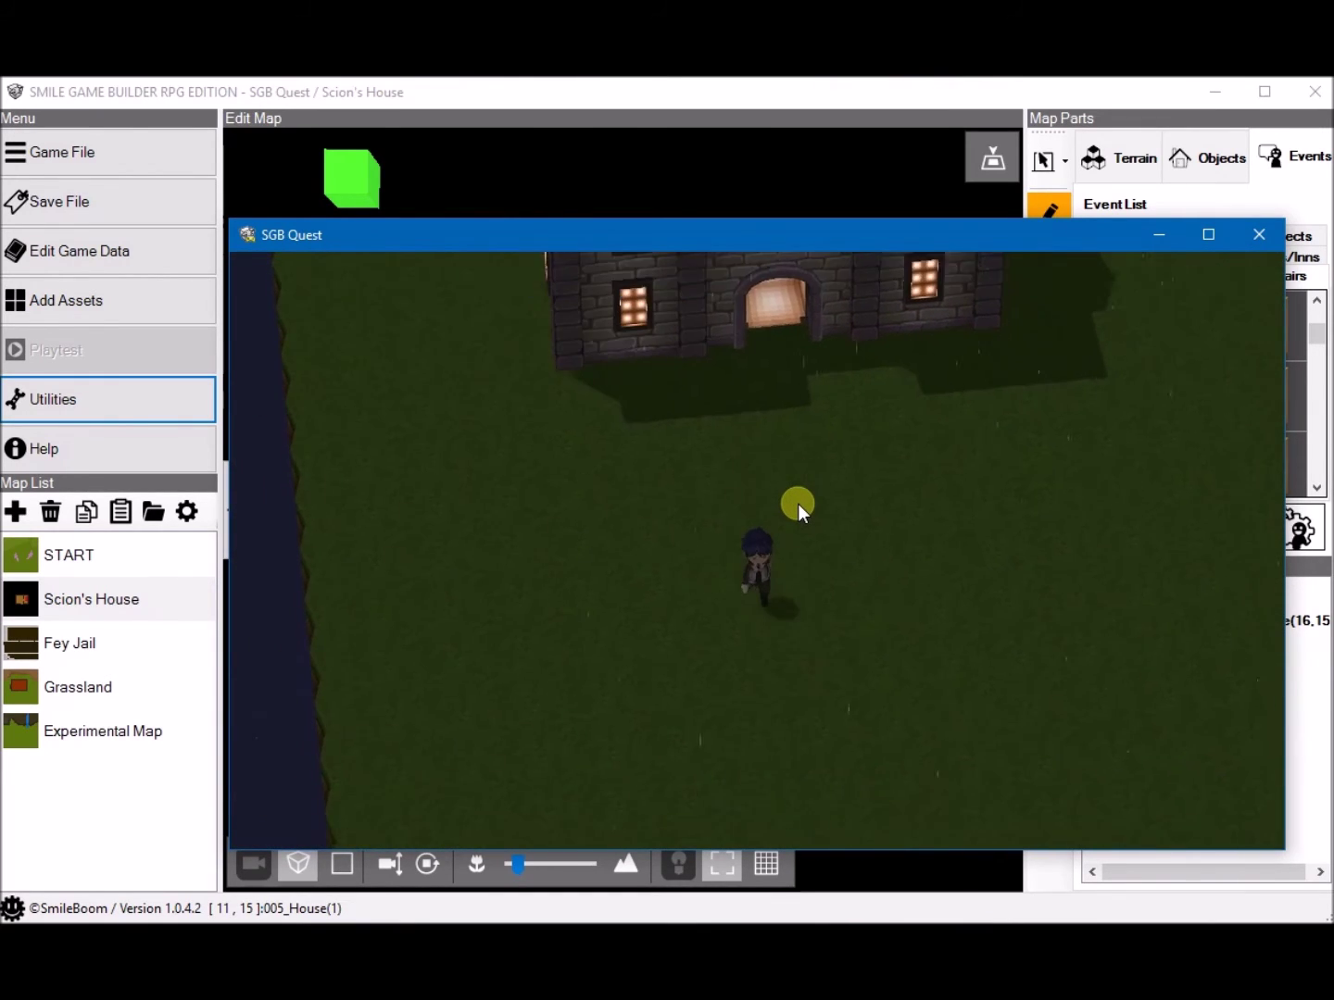
key("Up")
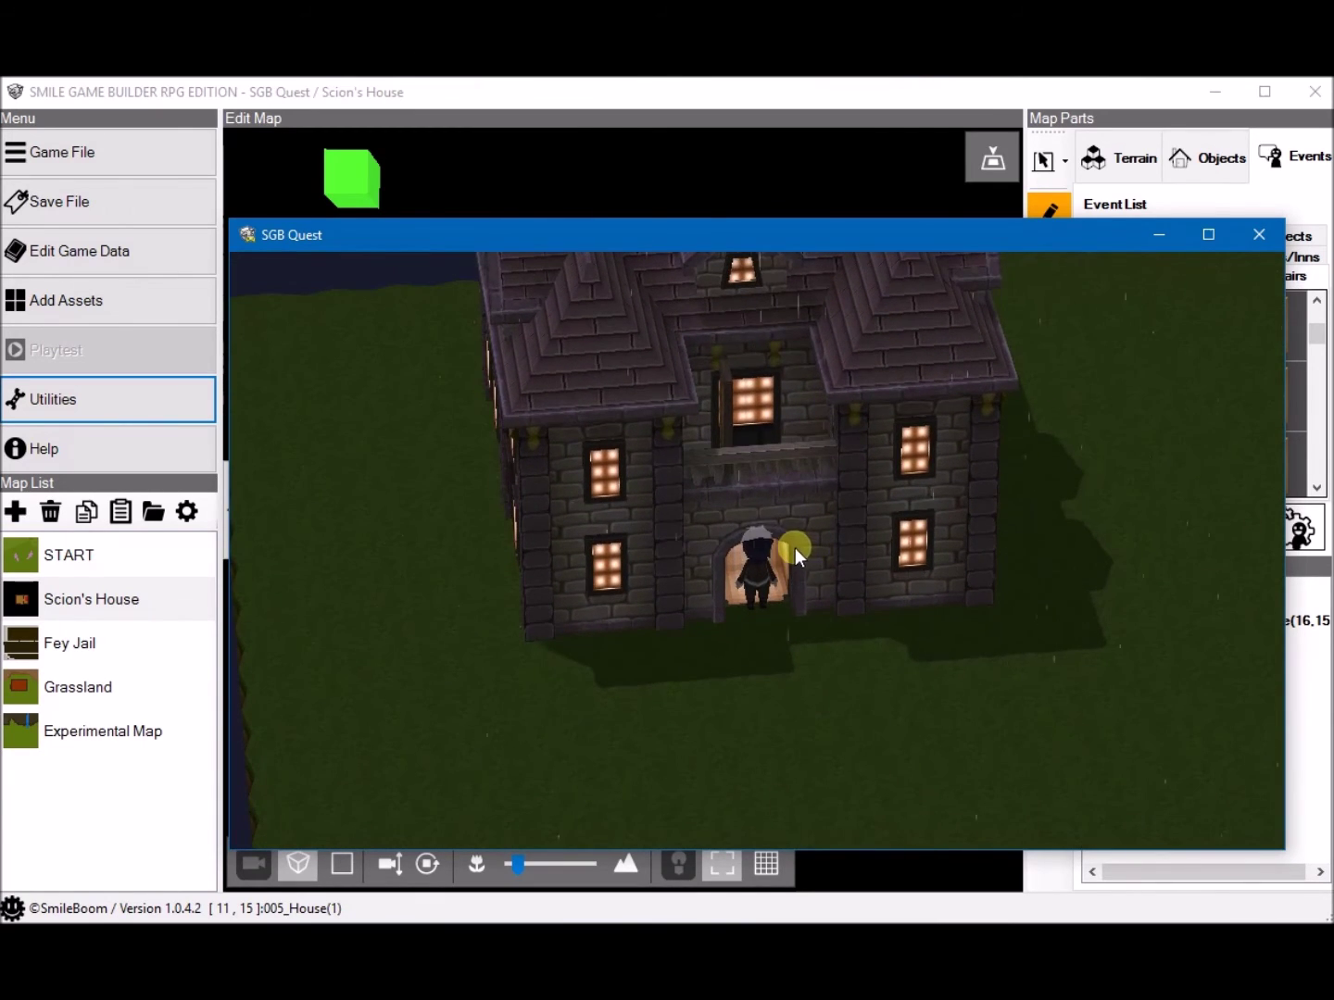
key("Down")
key("Escape")
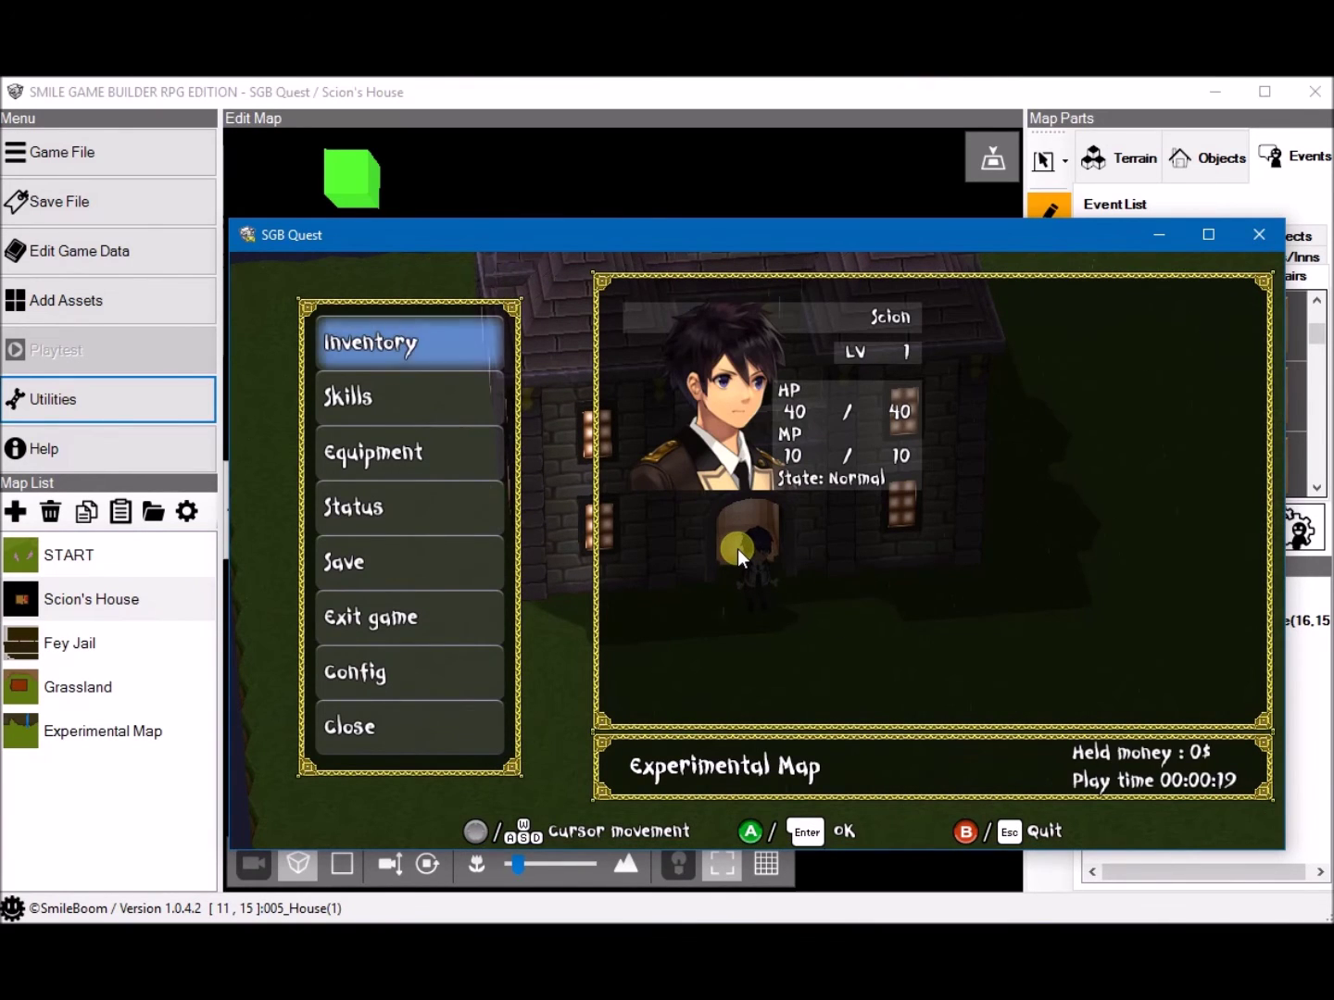
key("Escape")
key("Up")
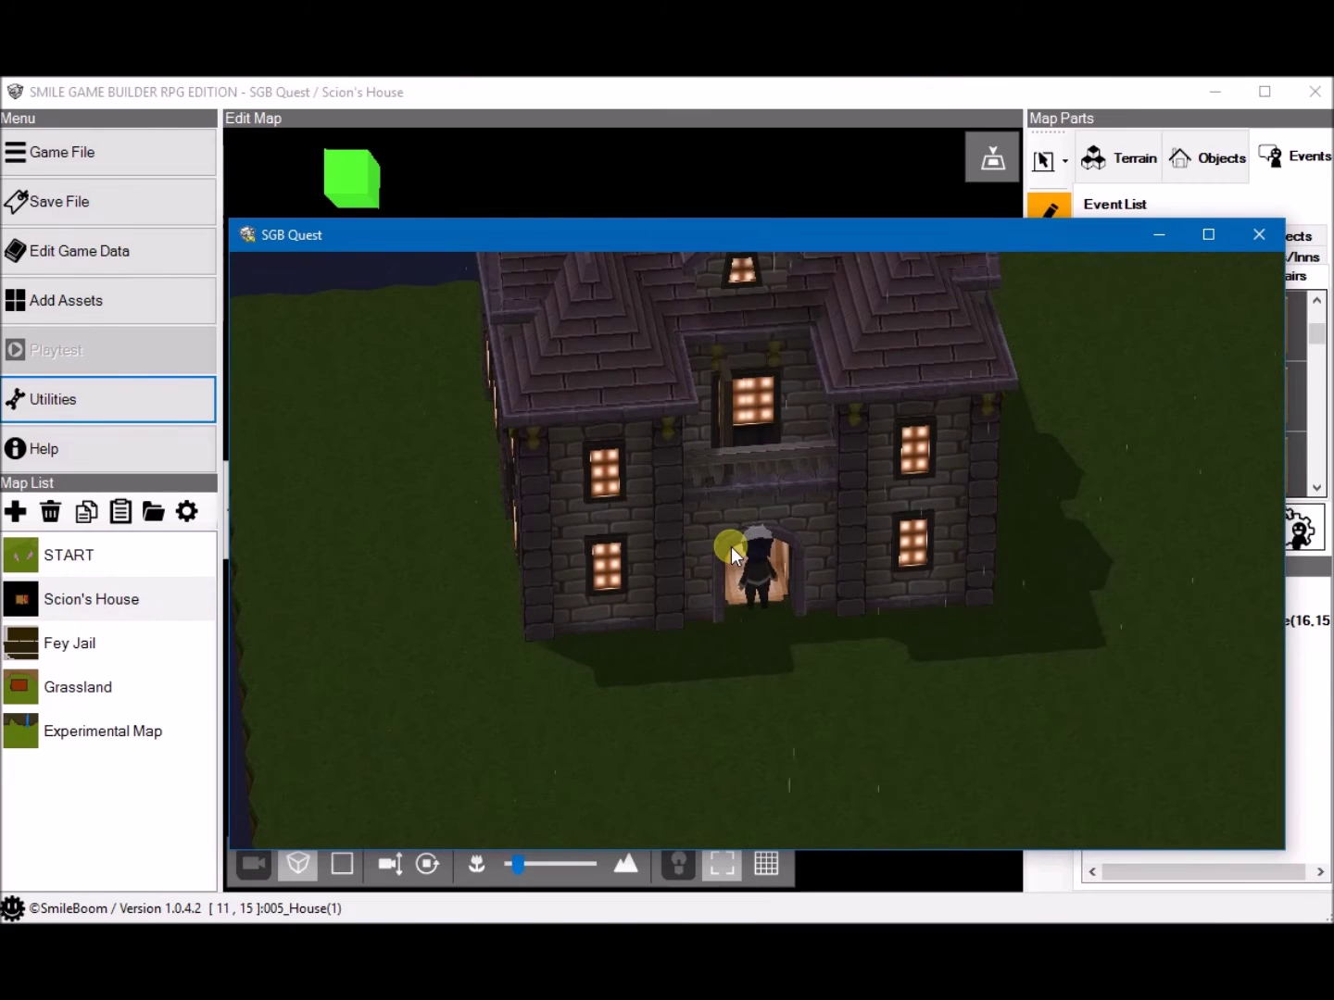
Step: Walk the character away from the mansion's doorway and close the playtest
key("Left")
key("Down")
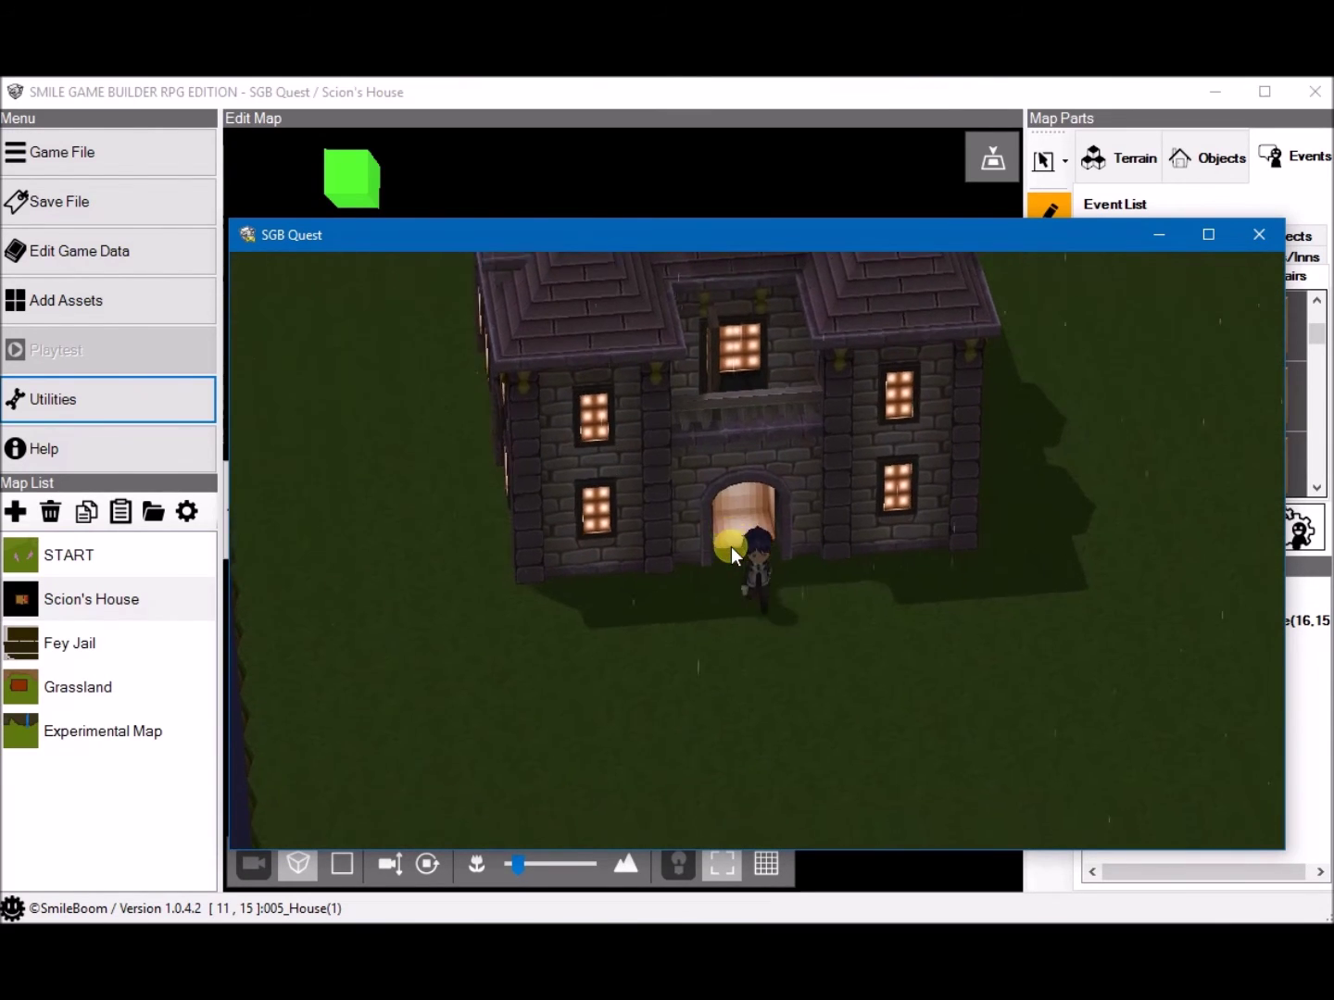
key("Left")
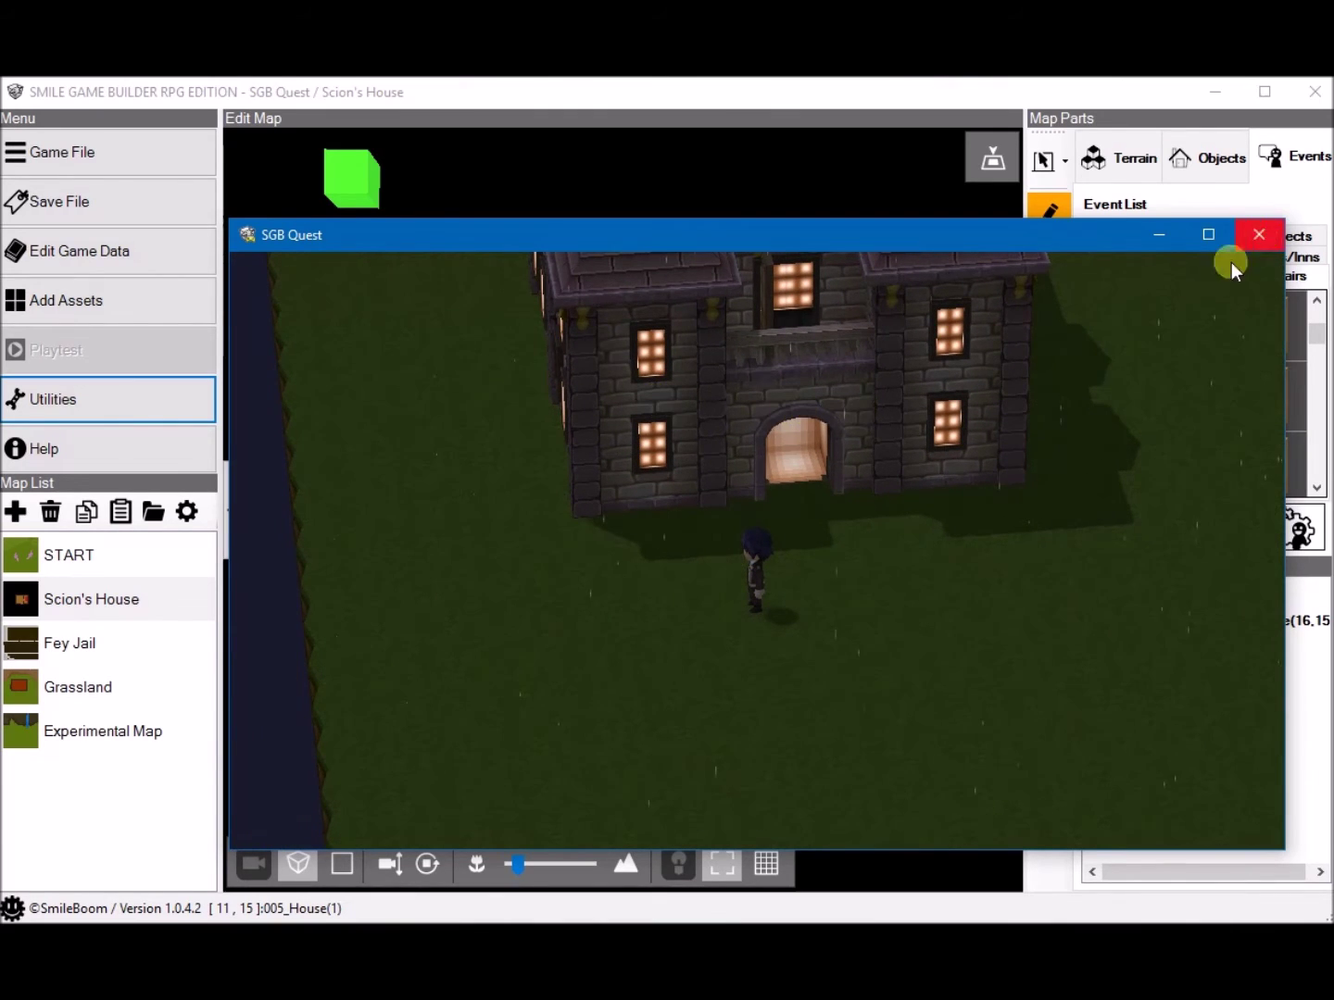
left_click(1259, 234)
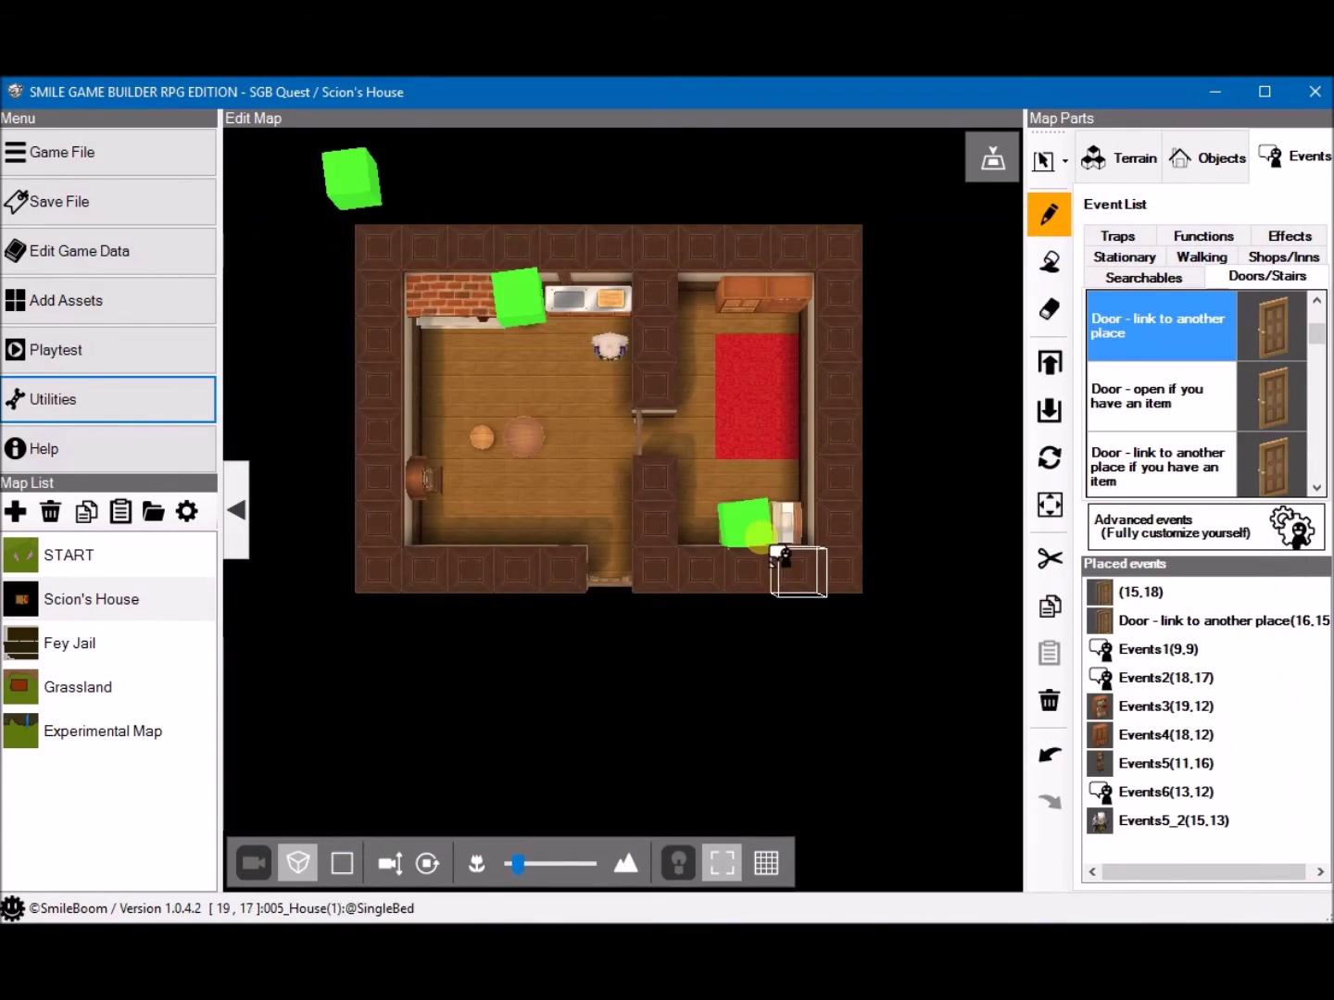
Step: Return to the Experimental Map and add a second "Door - link to another place" event at (9,22), directly in front of the mansion's entrance
left_click(81, 731)
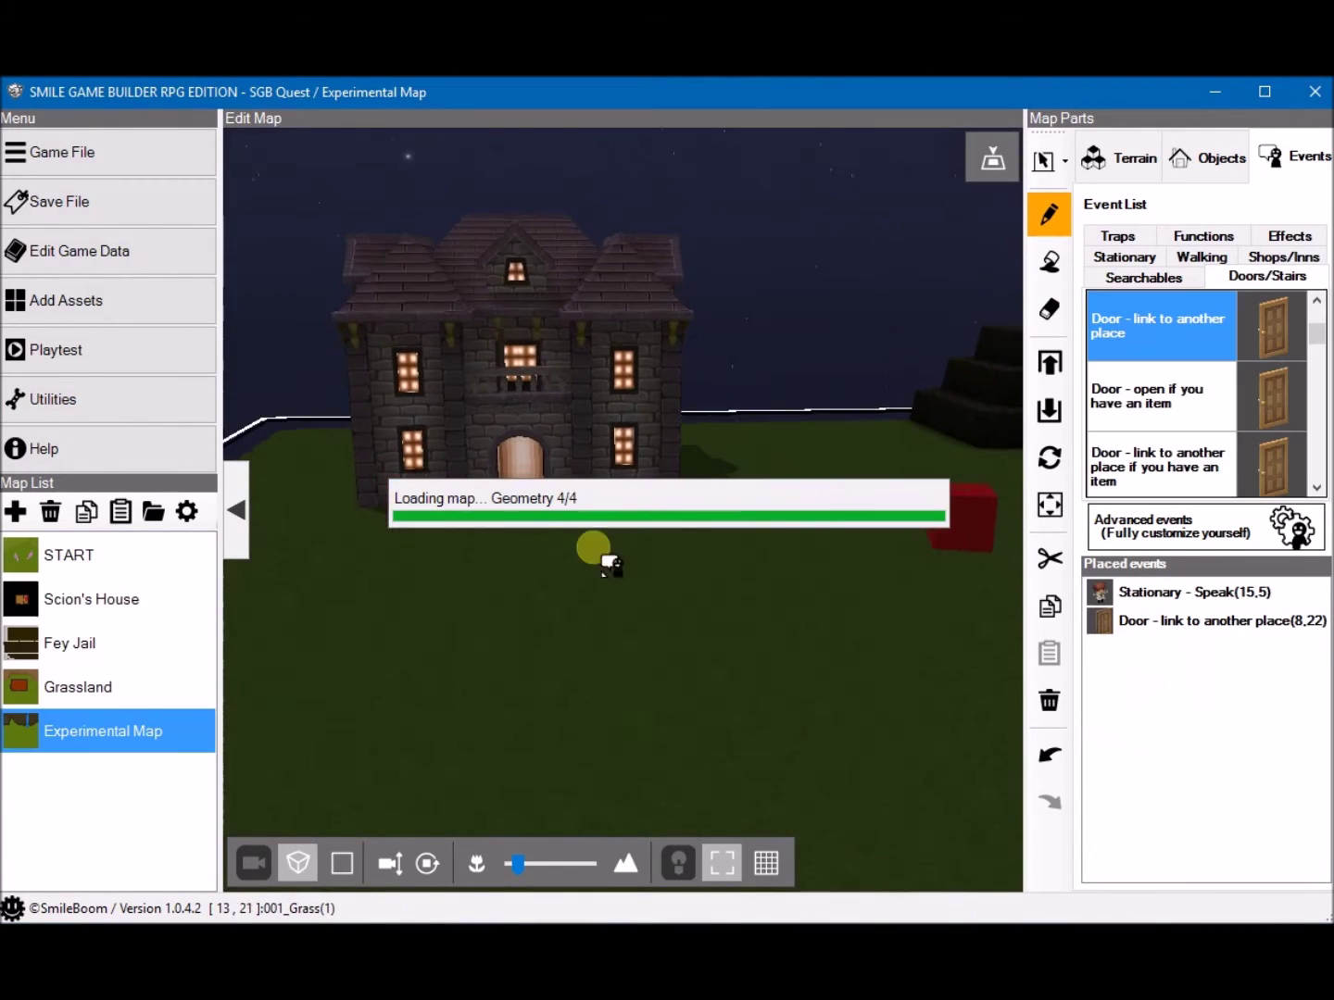
scroll(524, 520, "up", 3)
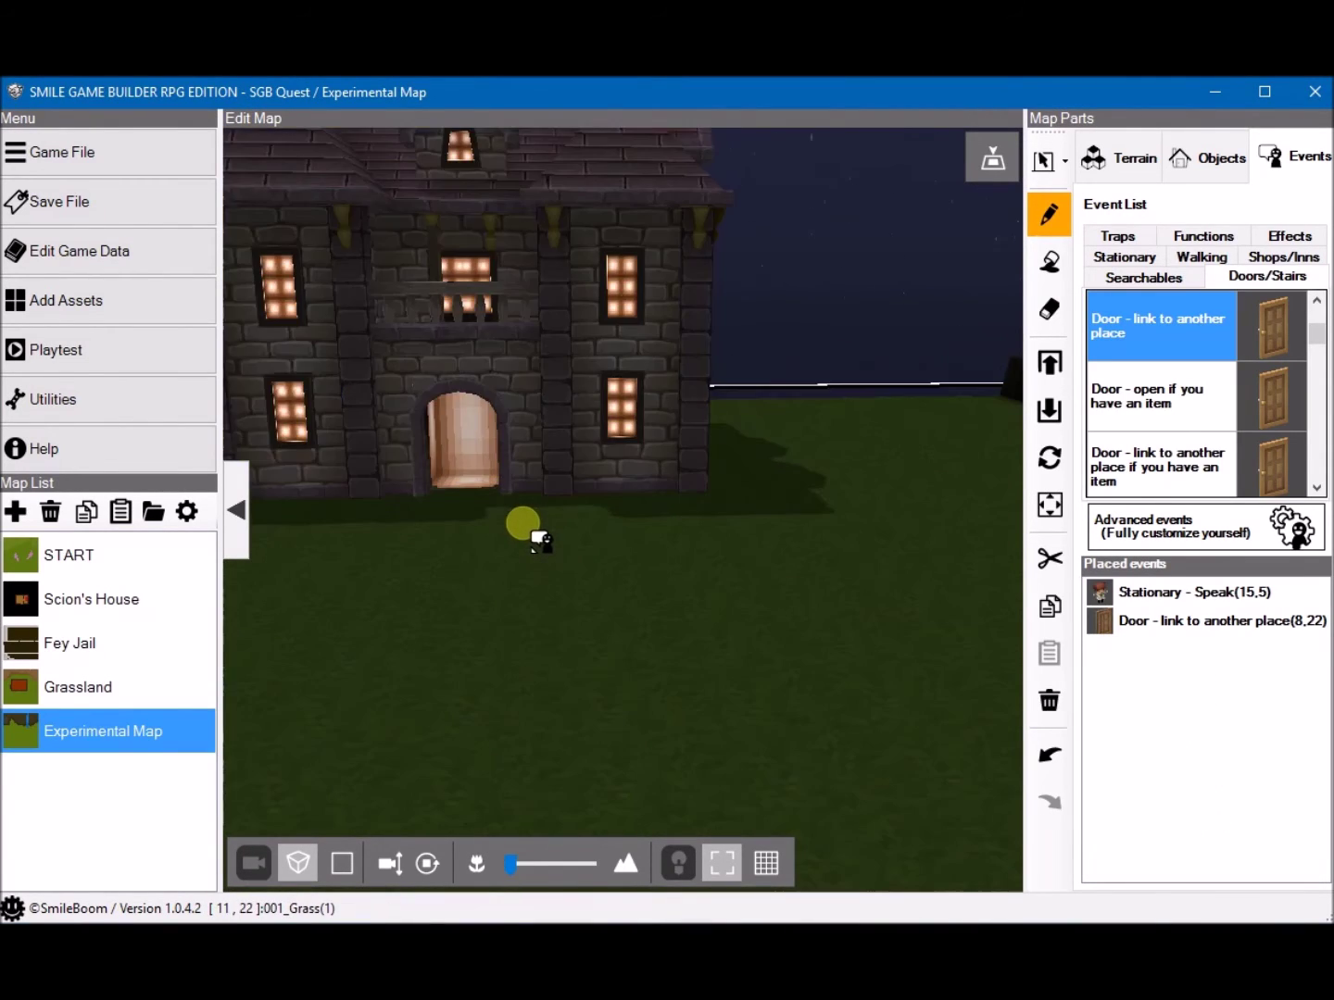
right_click_drag(446, 518, 469, 528)
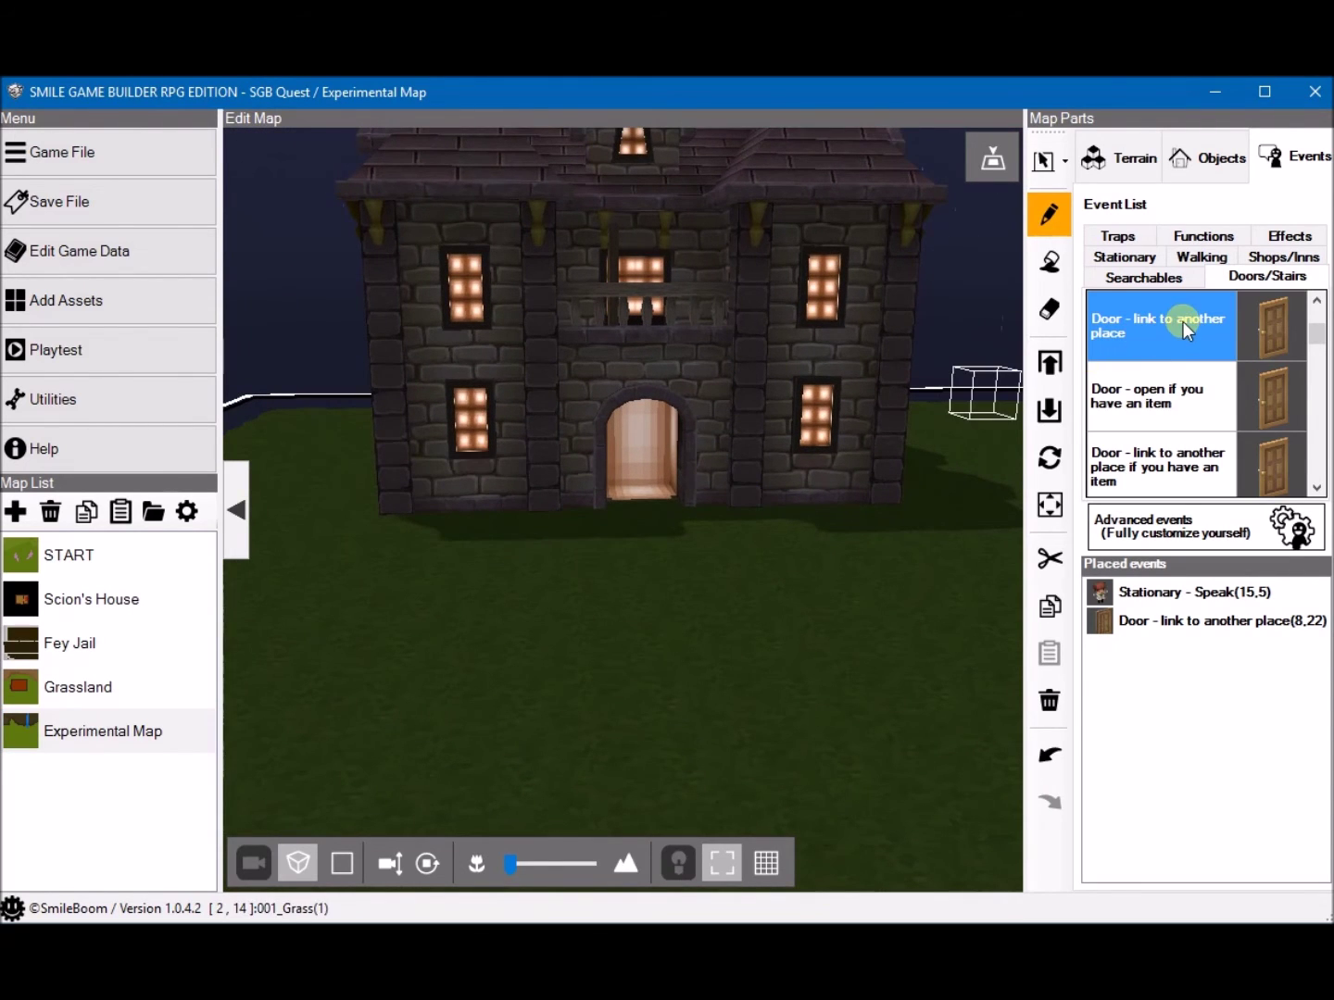
left_click(639, 508)
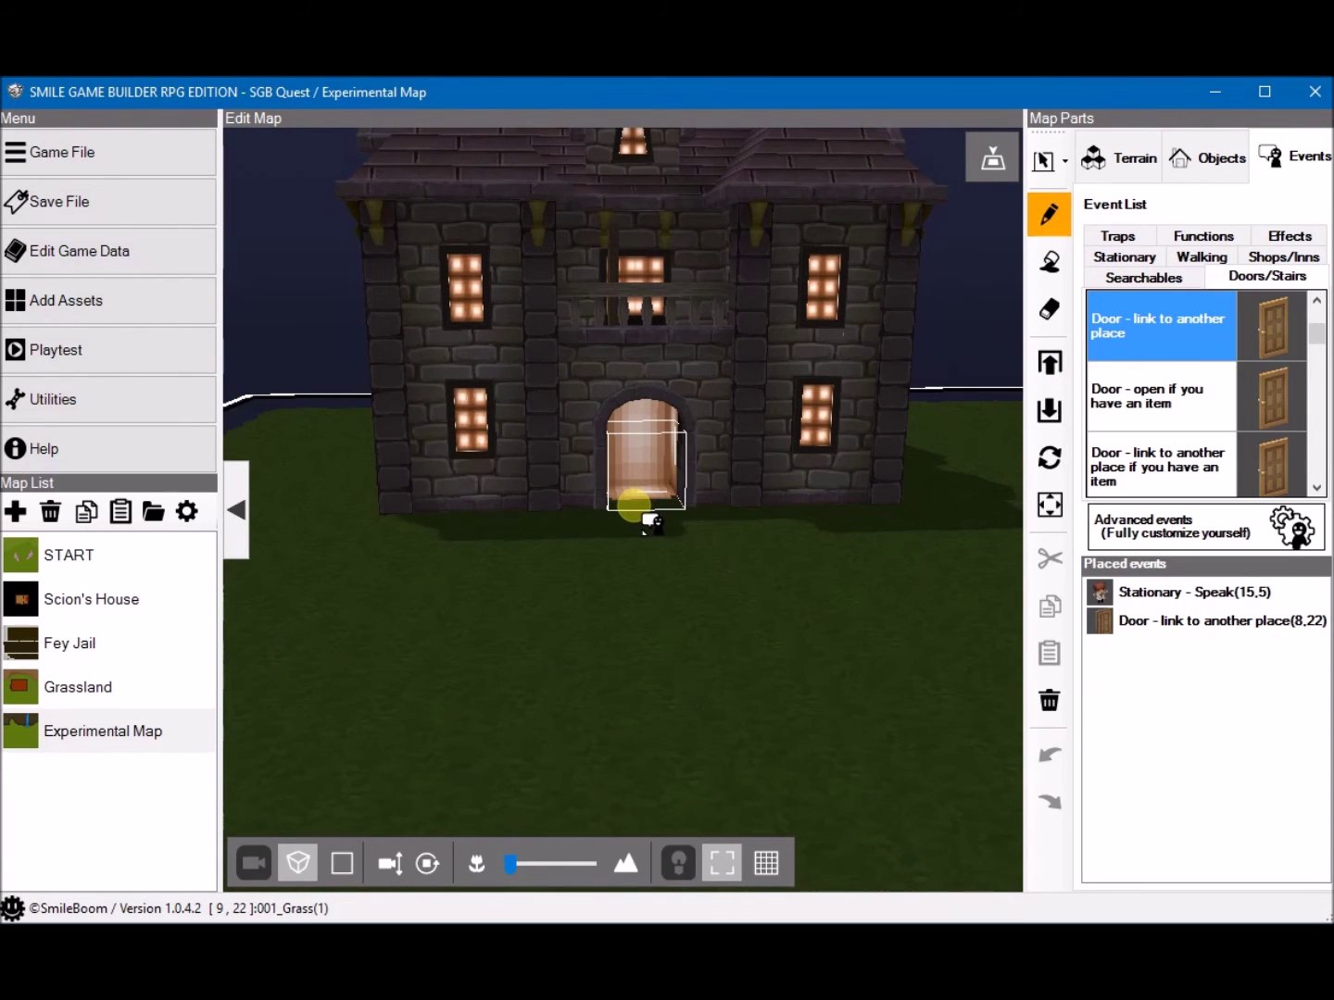
left_click(634, 506)
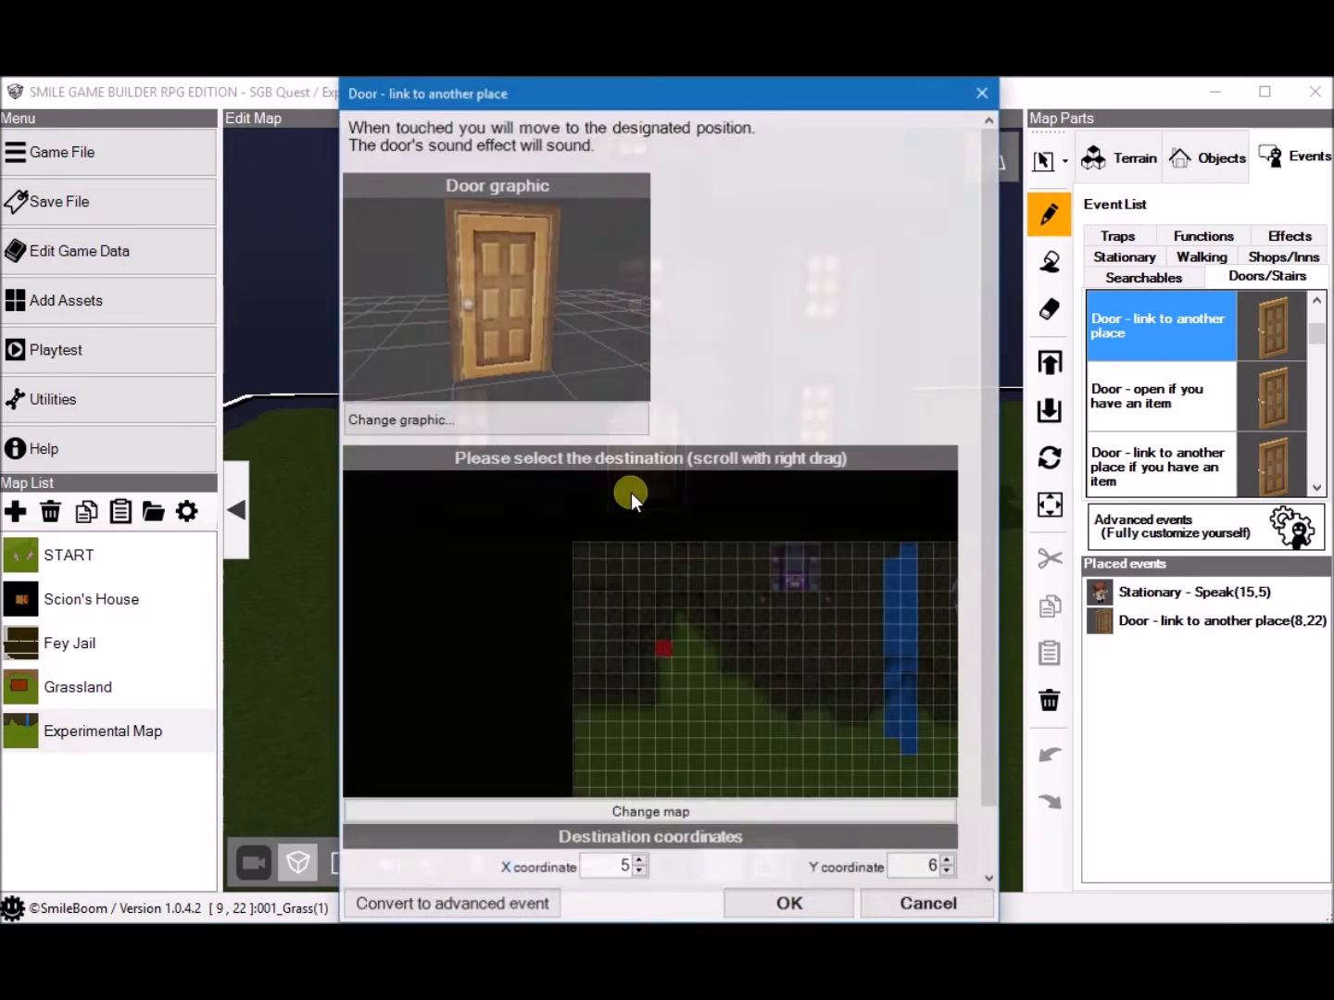
Step: Set the second door's destination to the Scion's House map at X 15, Y 17
right_click_drag(719, 672, 689, 628)
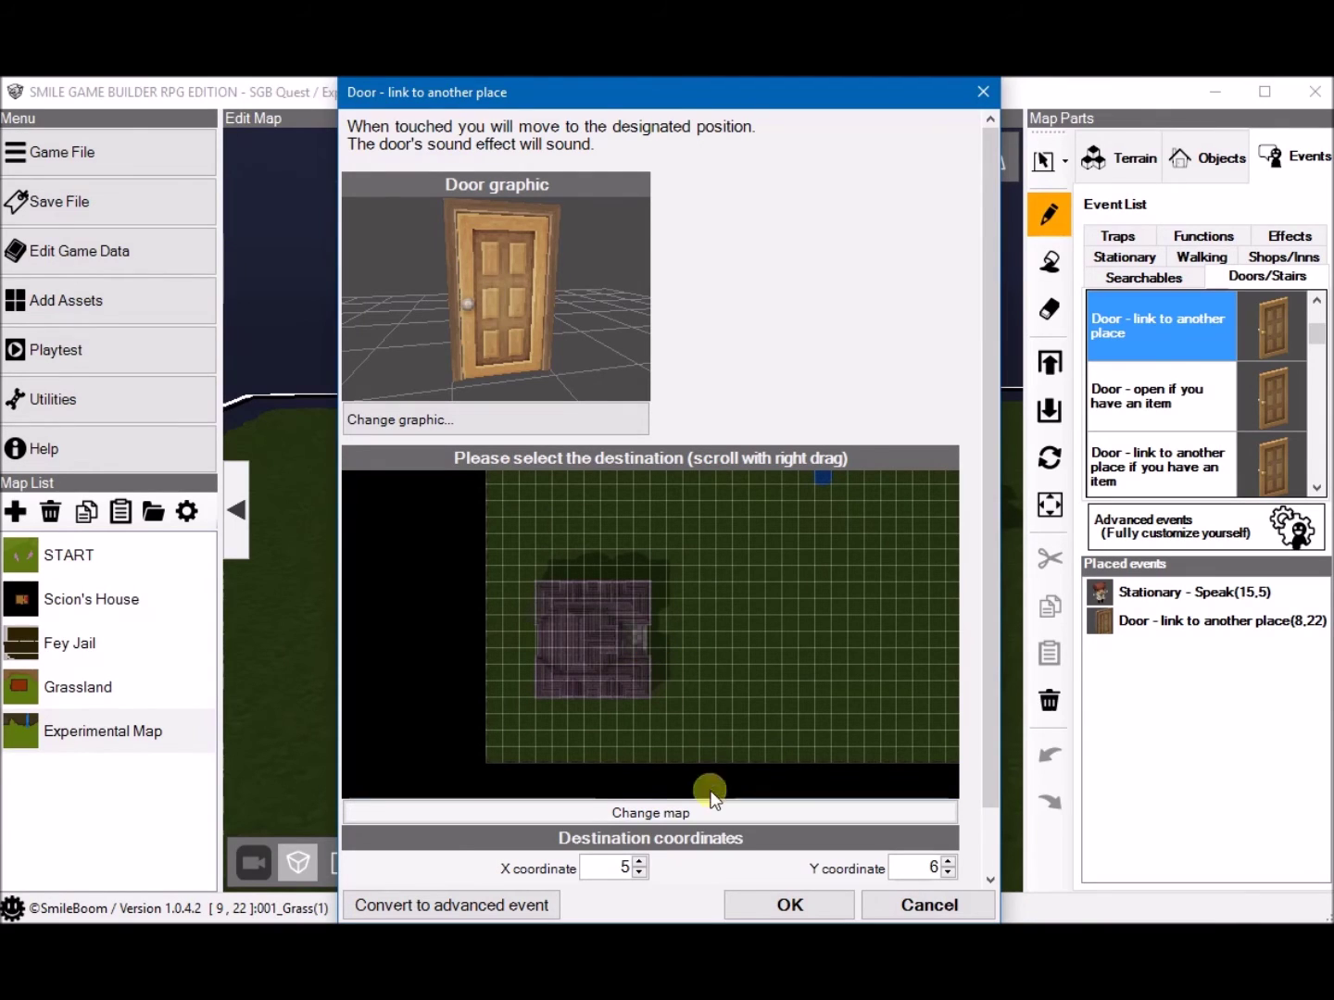
left_click(789, 906)
left_click(683, 806)
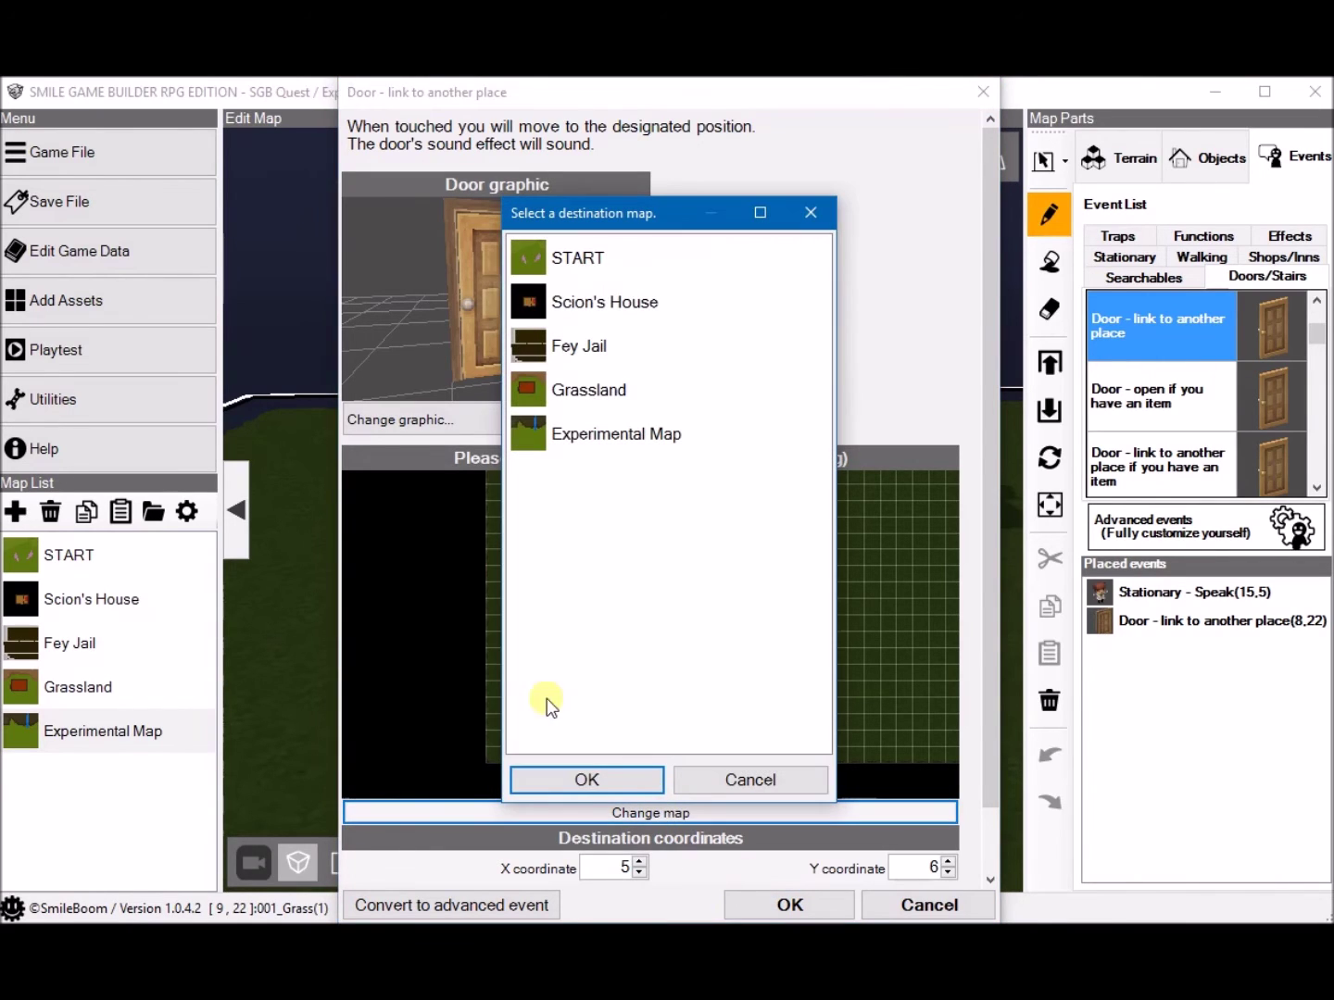
left_click(553, 303)
left_click(587, 779)
right_click_drag(808, 664, 682, 499)
left_click(741, 683)
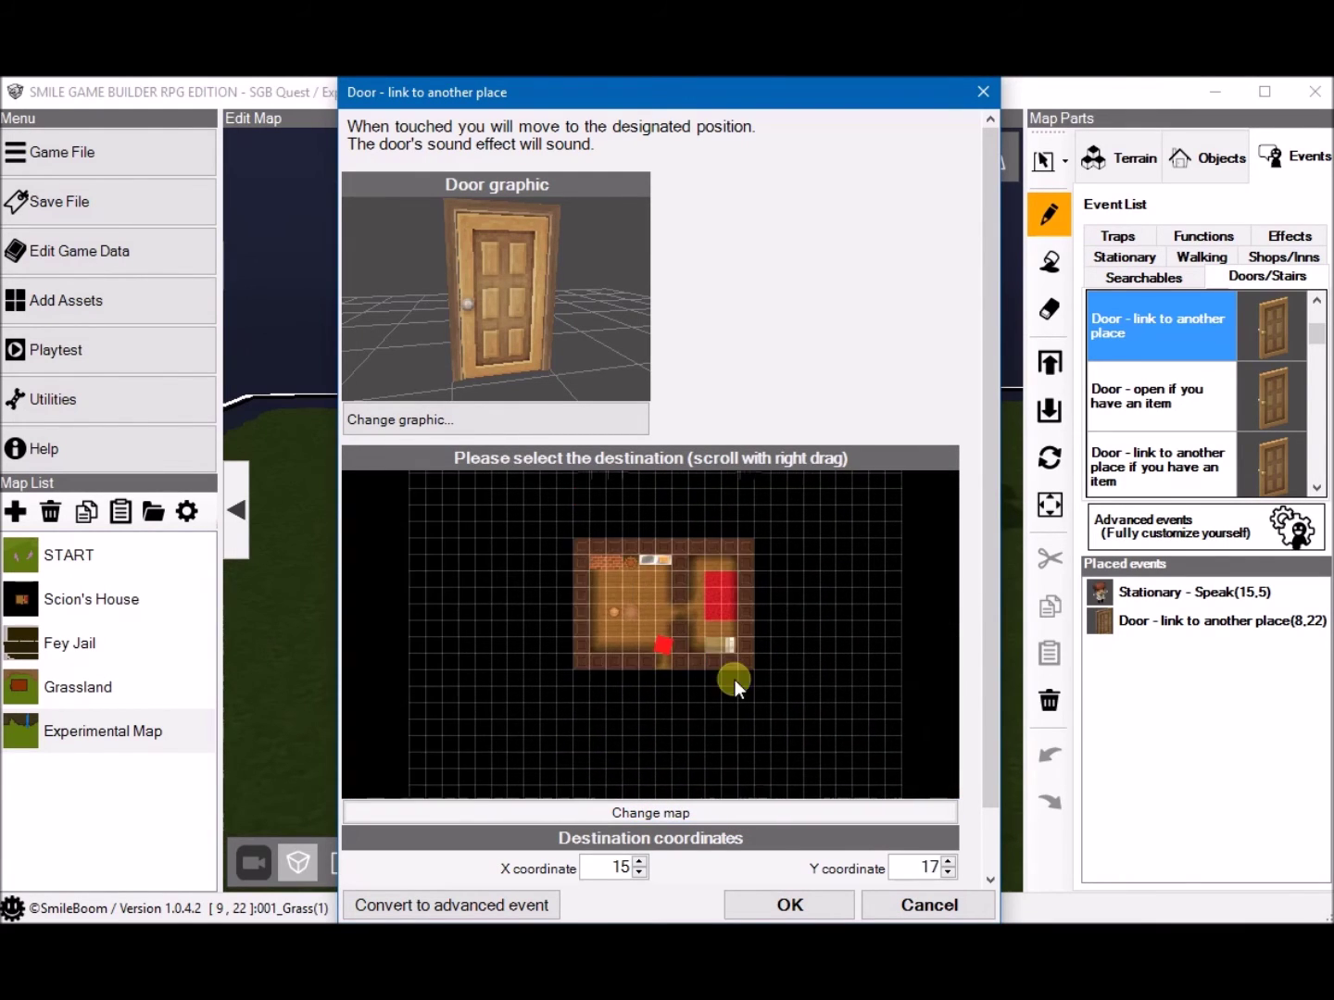
left_click(793, 905)
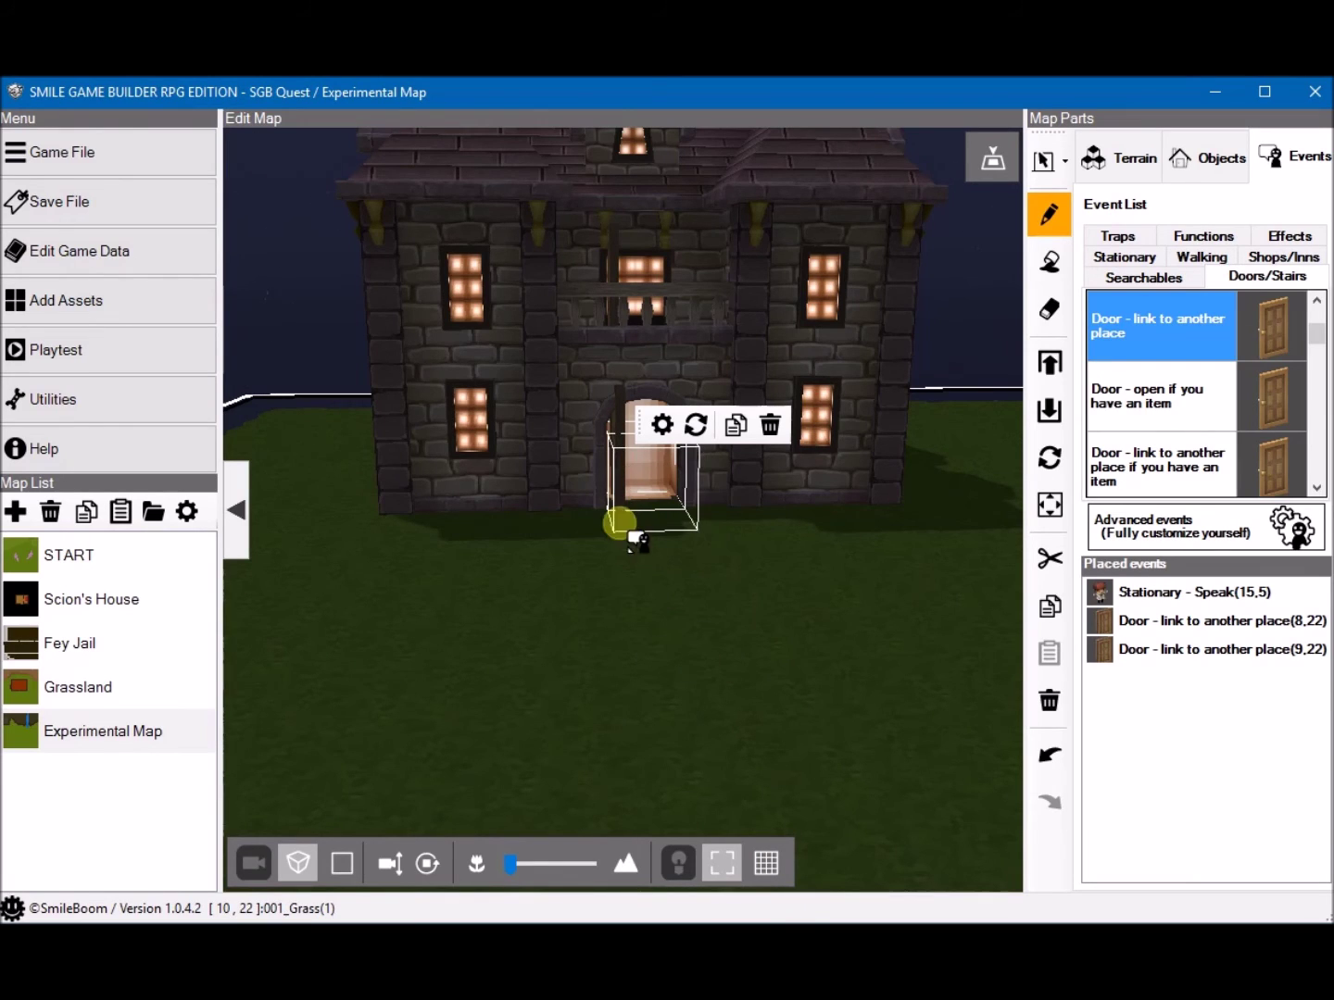
Step: Try out different 90-degree orientations for the second door in the mansion's entrance
left_click(699, 427)
left_click(699, 427)
left_click(699, 427)
left_click(699, 428)
left_click(699, 427)
left_click(698, 427)
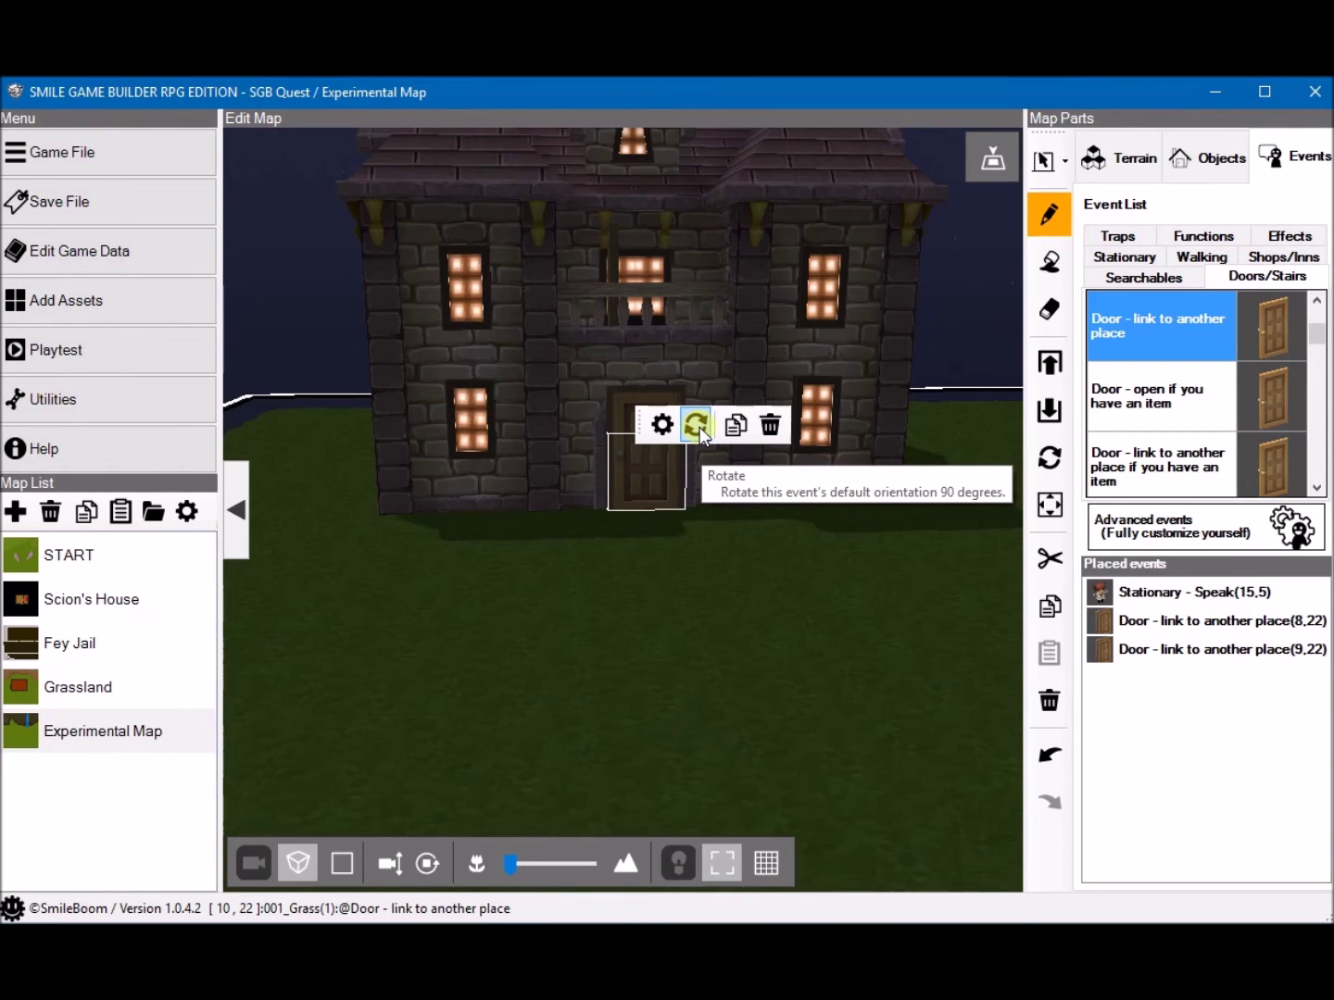
left_click(697, 427)
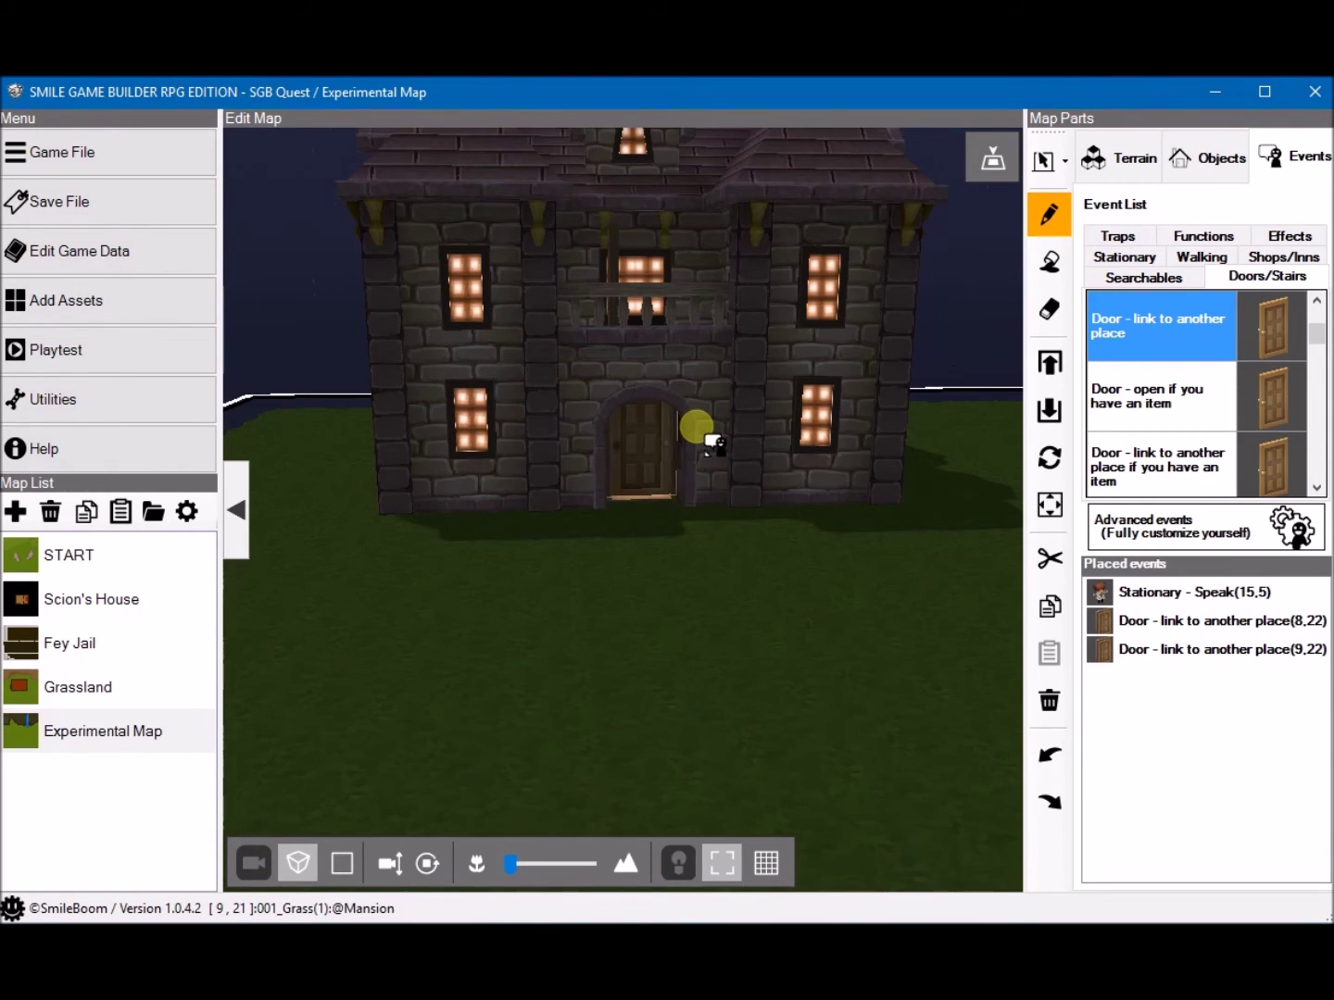
left_click(696, 427)
left_click(695, 427)
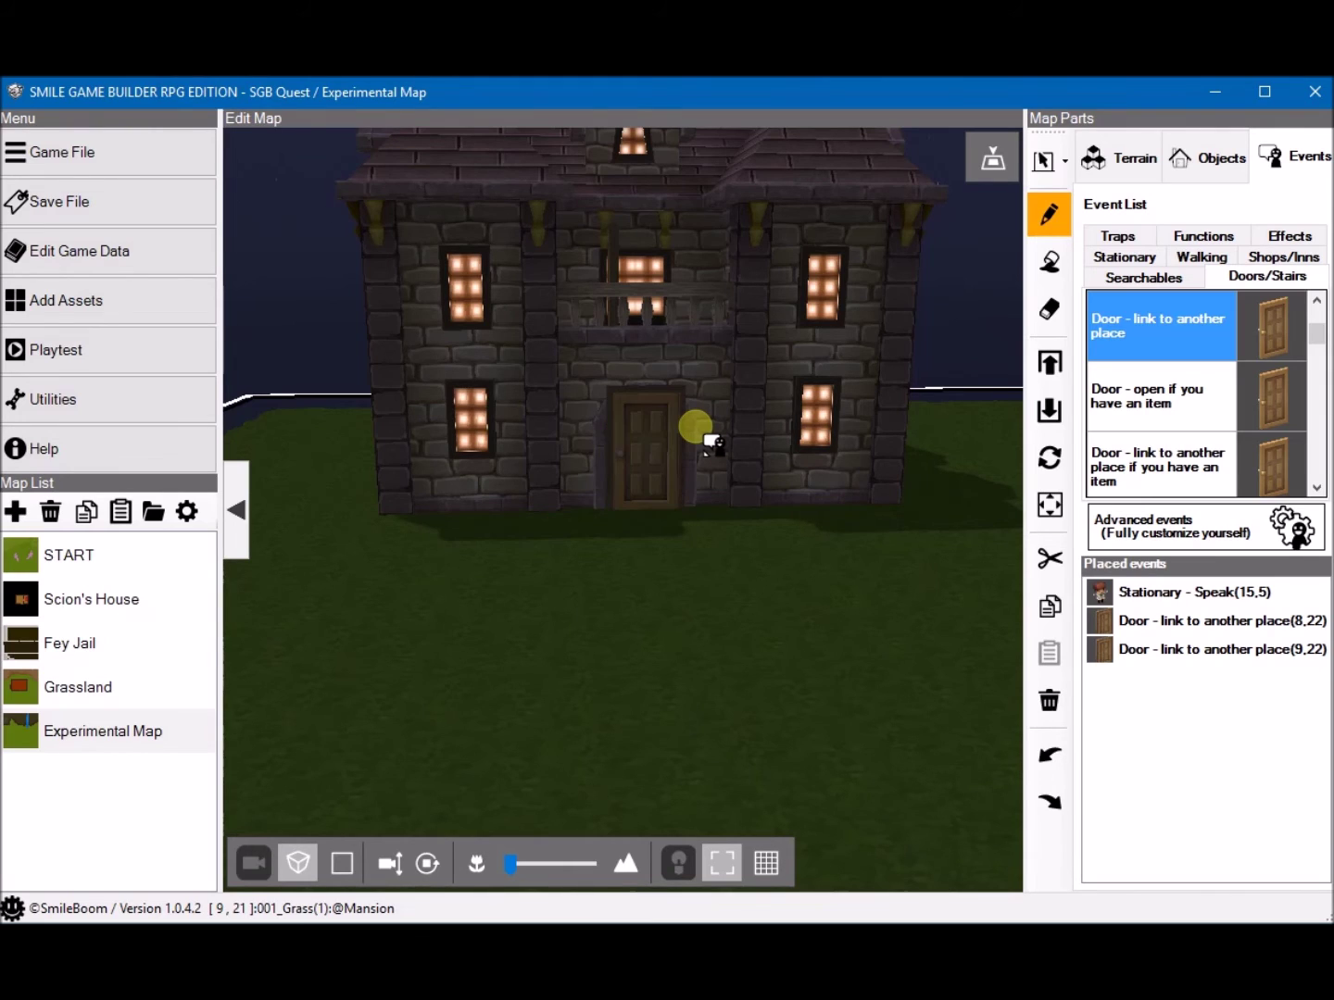
Step: Reopen the settings of the second door in the mansion's entrance and close them without changes
left_click(682, 458)
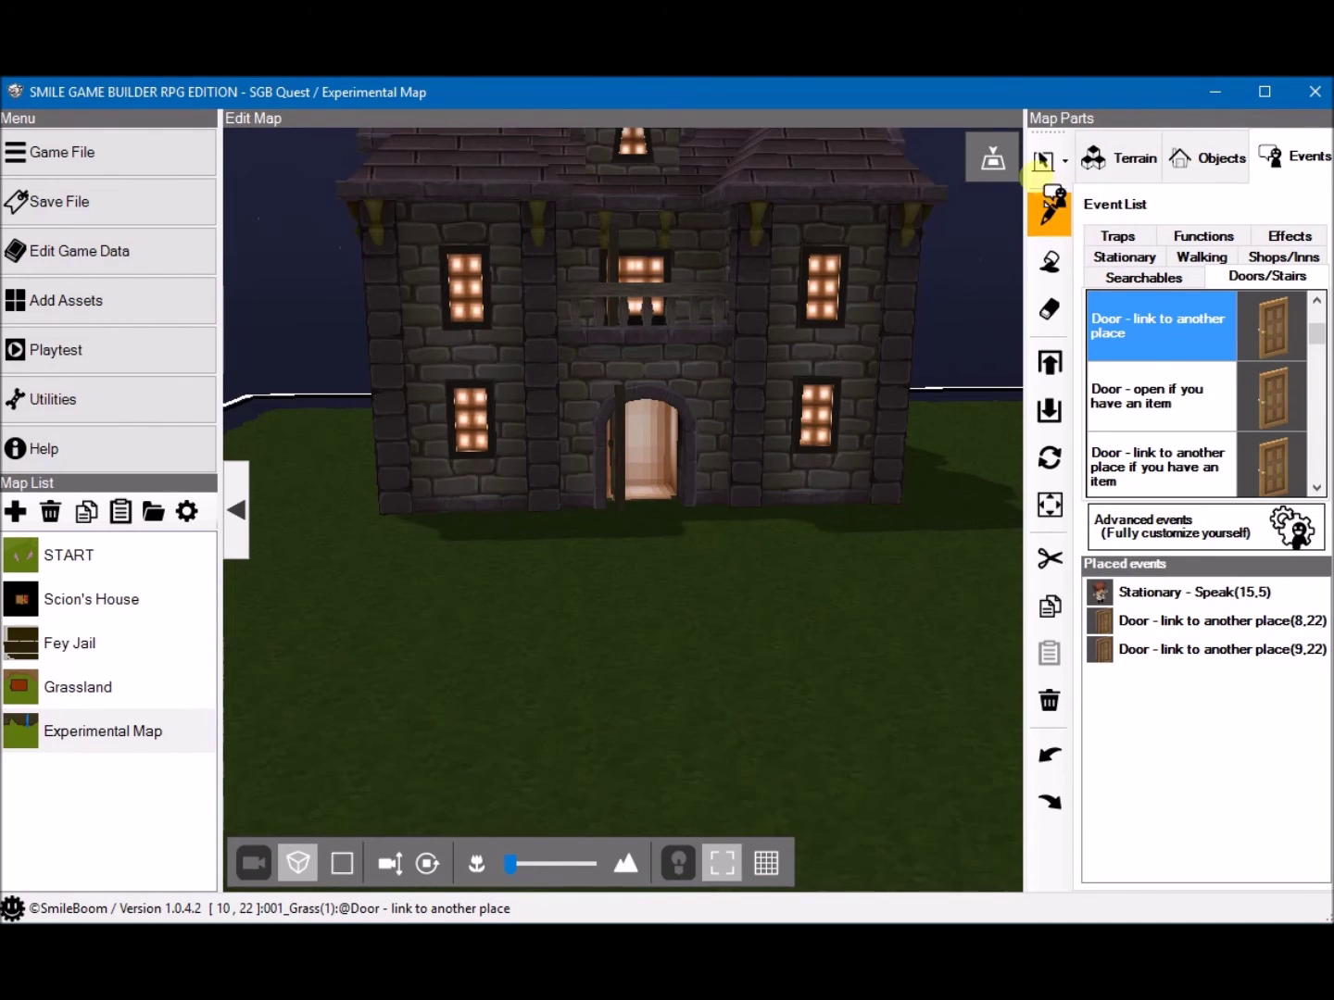
left_click(644, 440)
left_click(955, 903)
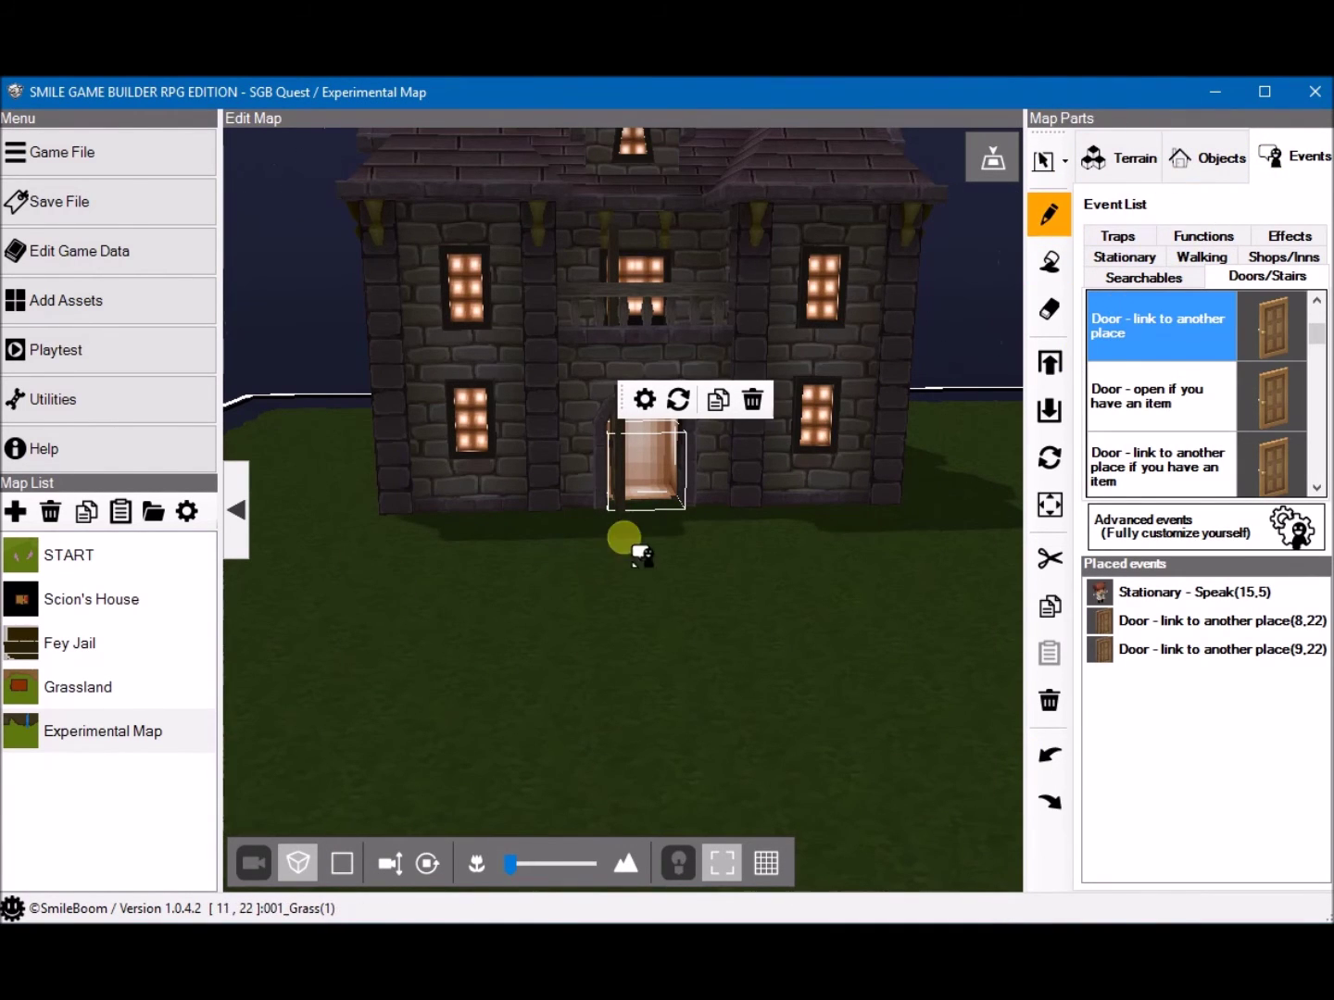
Step: Delete the placed "Door - link to another place" event at (9,22) from the mansion's entrance
scroll(628, 520, "up", 3)
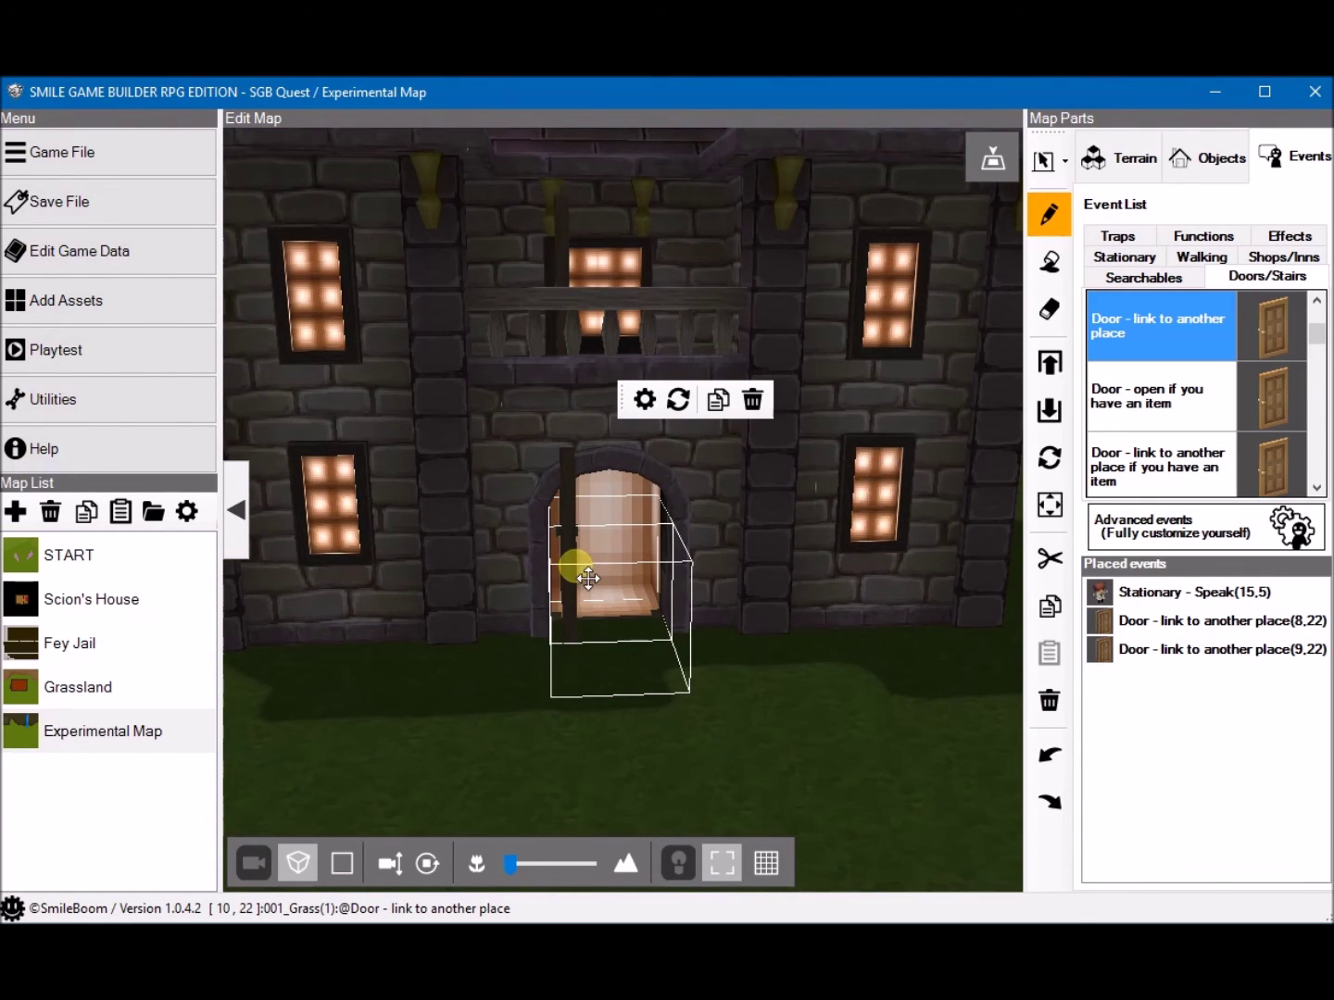
right_click_drag(594, 578, 612, 622)
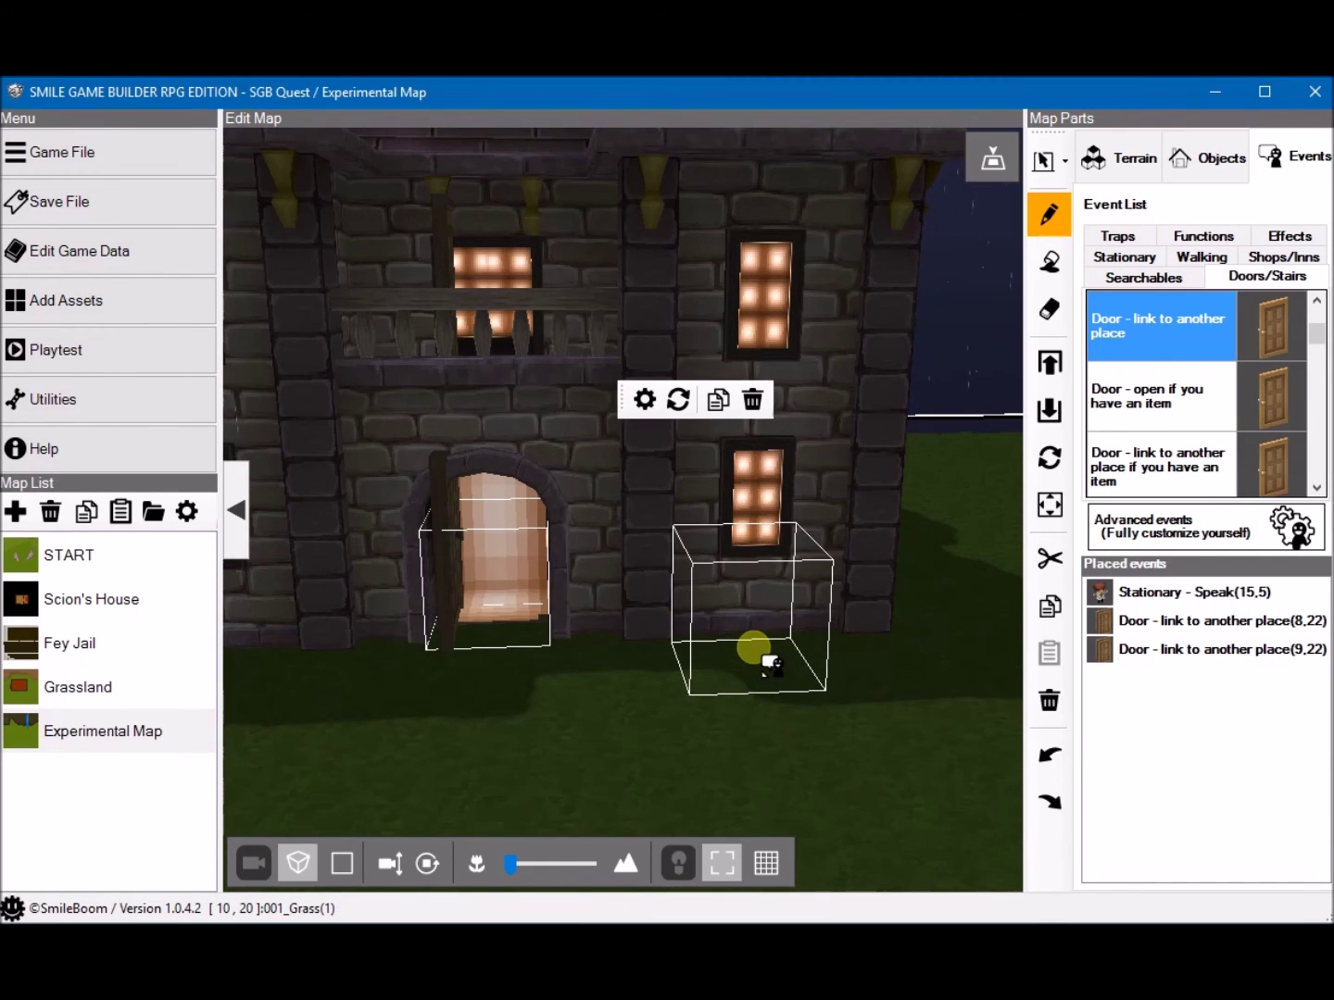
mouse_move(765, 658)
right_mouse_down()
mouse_move(783, 646)
mouse_move(713, 662)
mouse_move(744, 671)
mouse_move(772, 639)
mouse_move(714, 635)
mouse_move(804, 625)
mouse_move(780, 664)
mouse_move(801, 666)
mouse_move(811, 650)
mouse_move(754, 630)
mouse_move(765, 635)
right_mouse_up()
left_click(1177, 619)
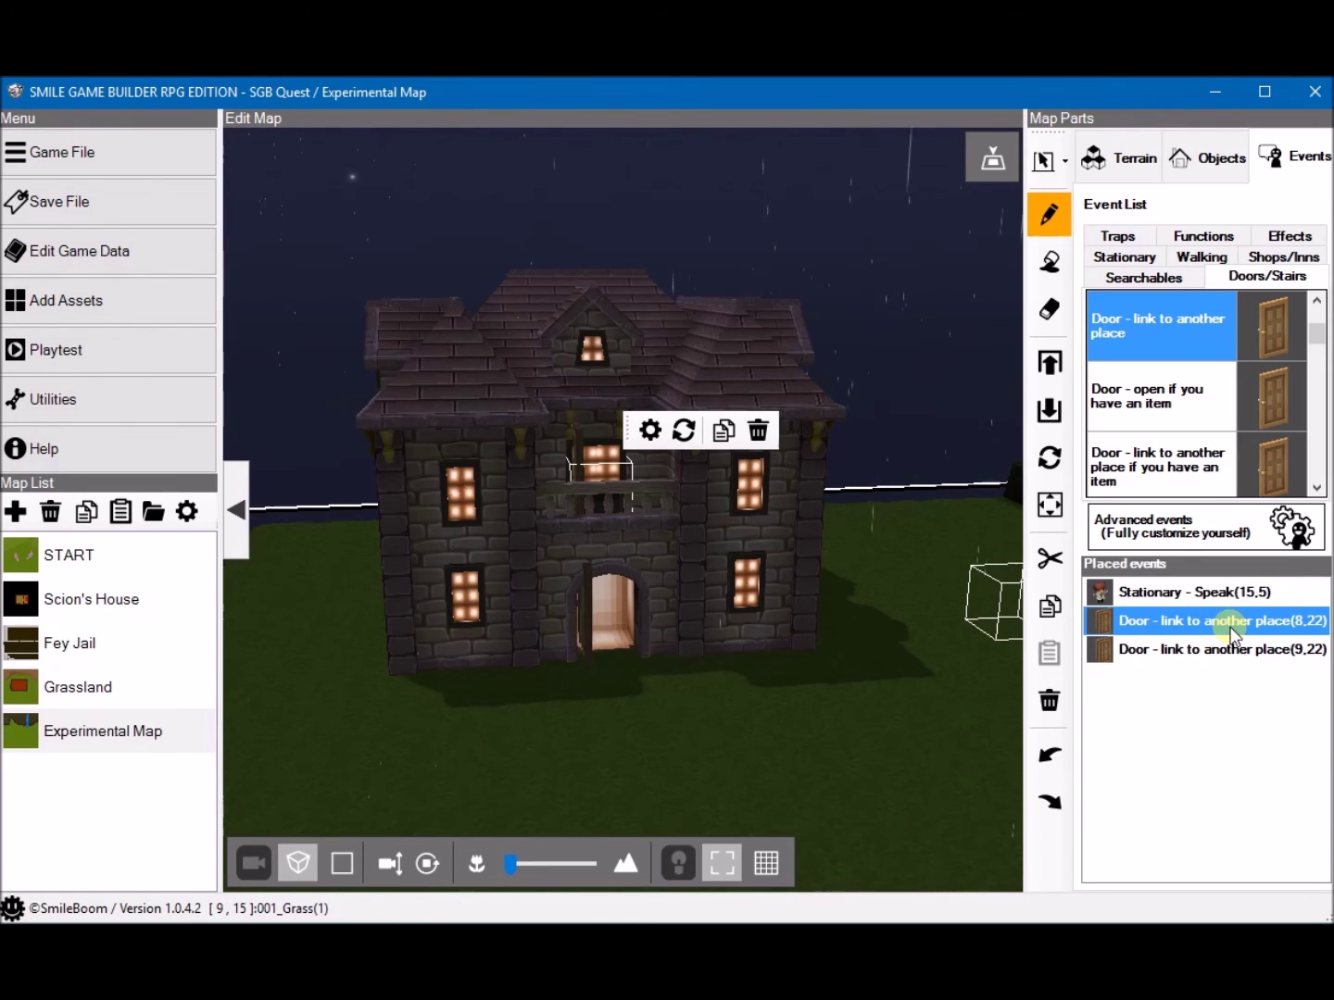
left_click(1187, 650)
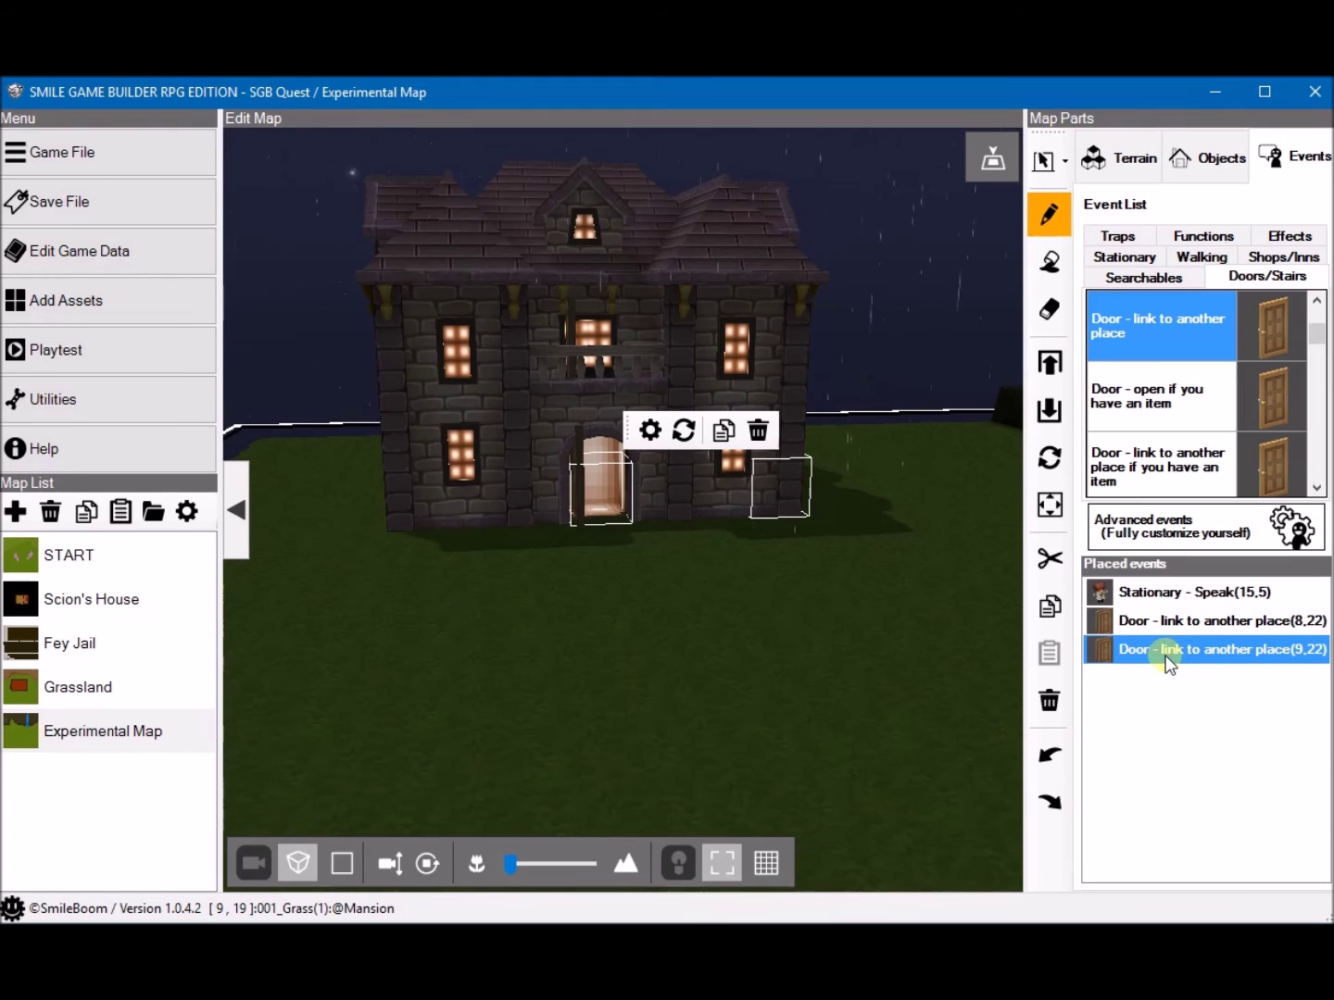
key("Delete")
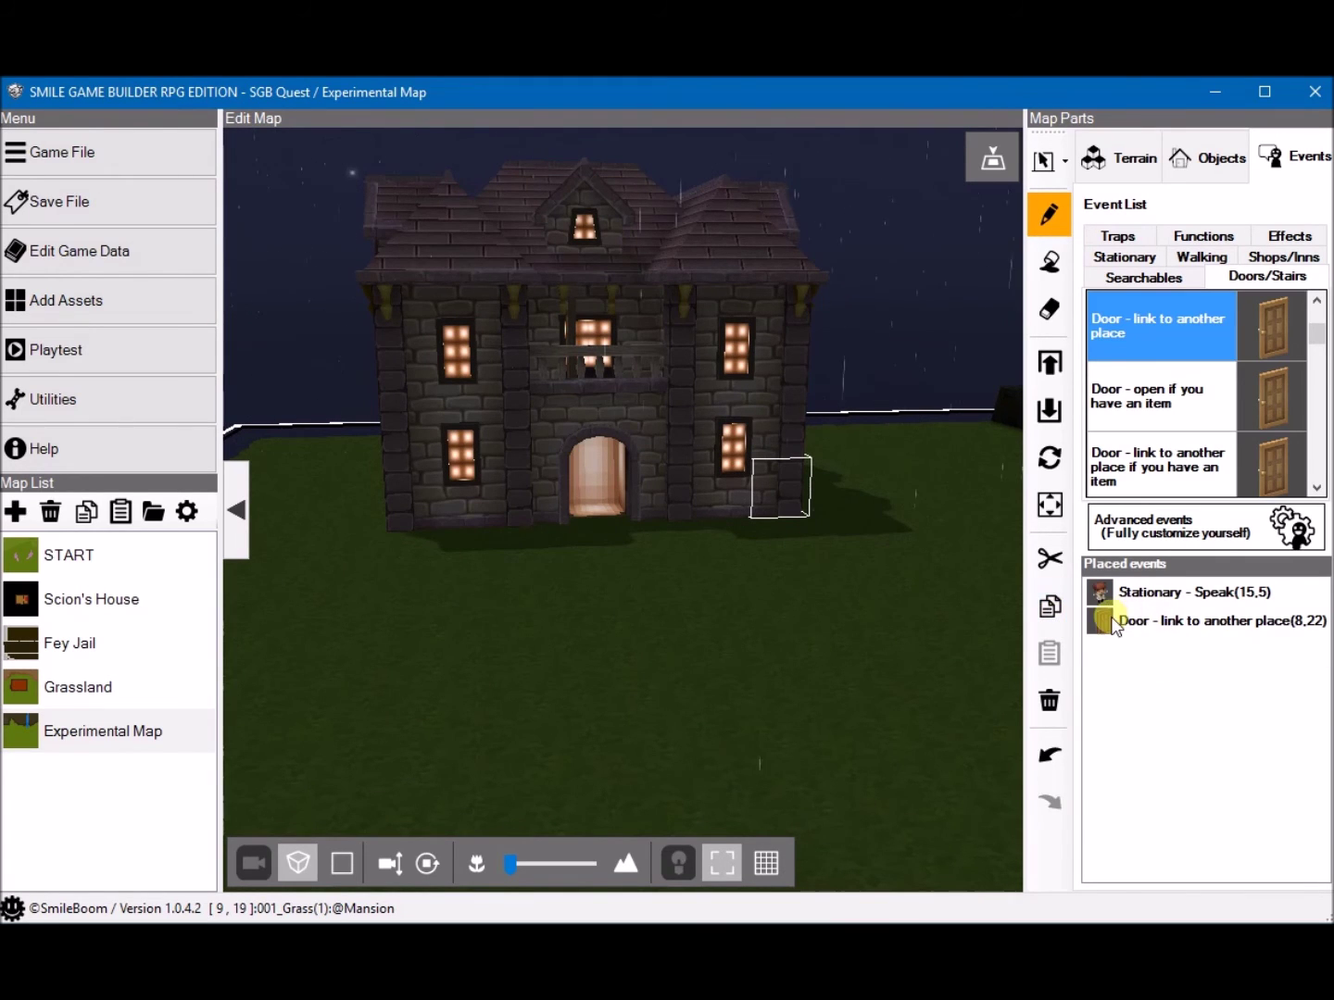
Step: Delete the remaining "Door - link to another place" event at (8,22) from the Experimental Map
left_click(1160, 623)
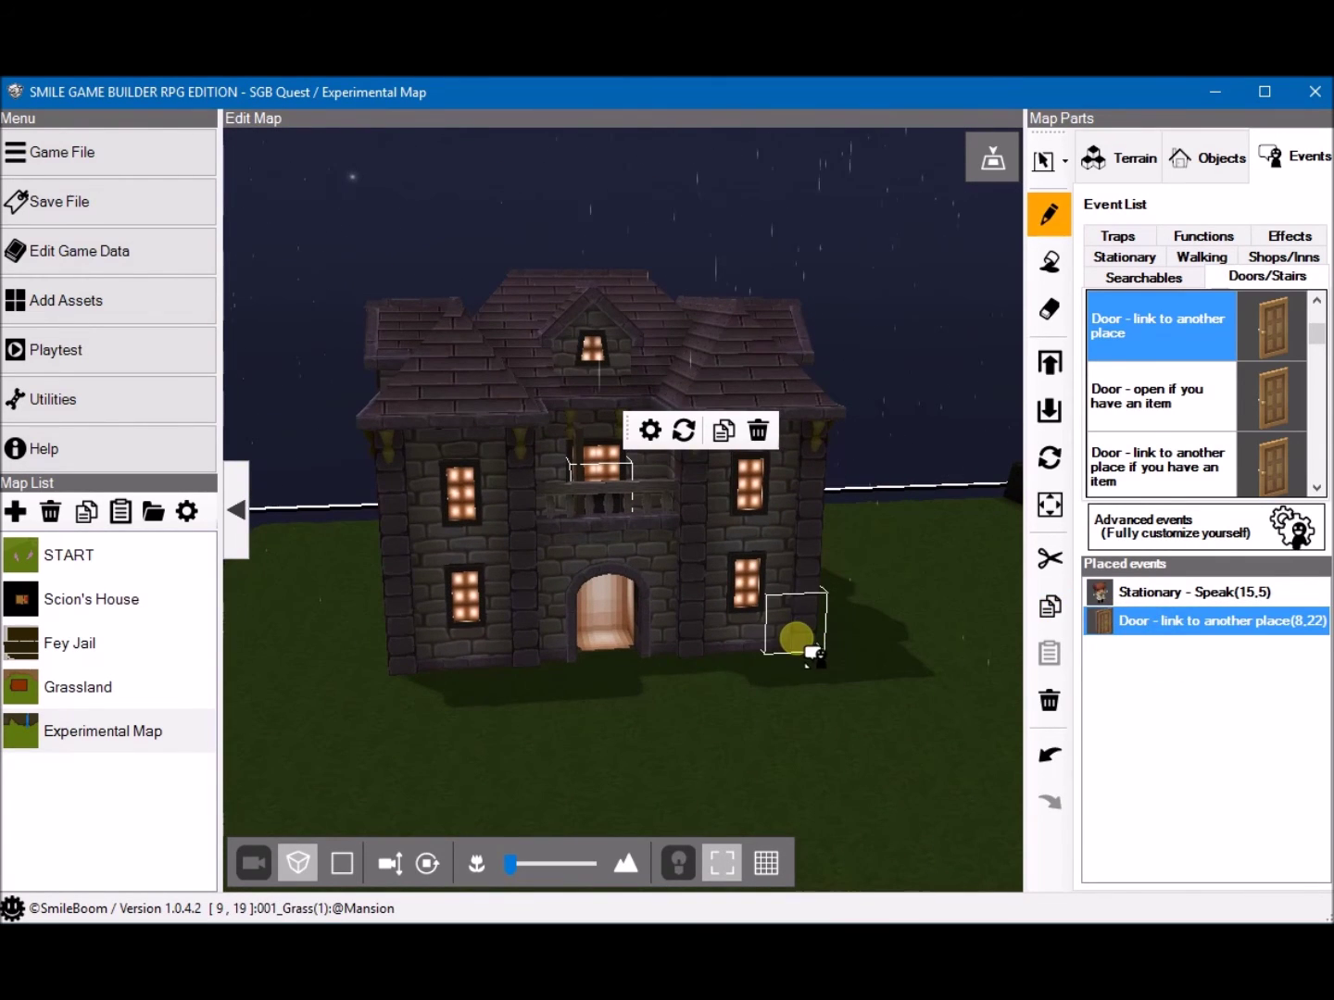
left_click(792, 633)
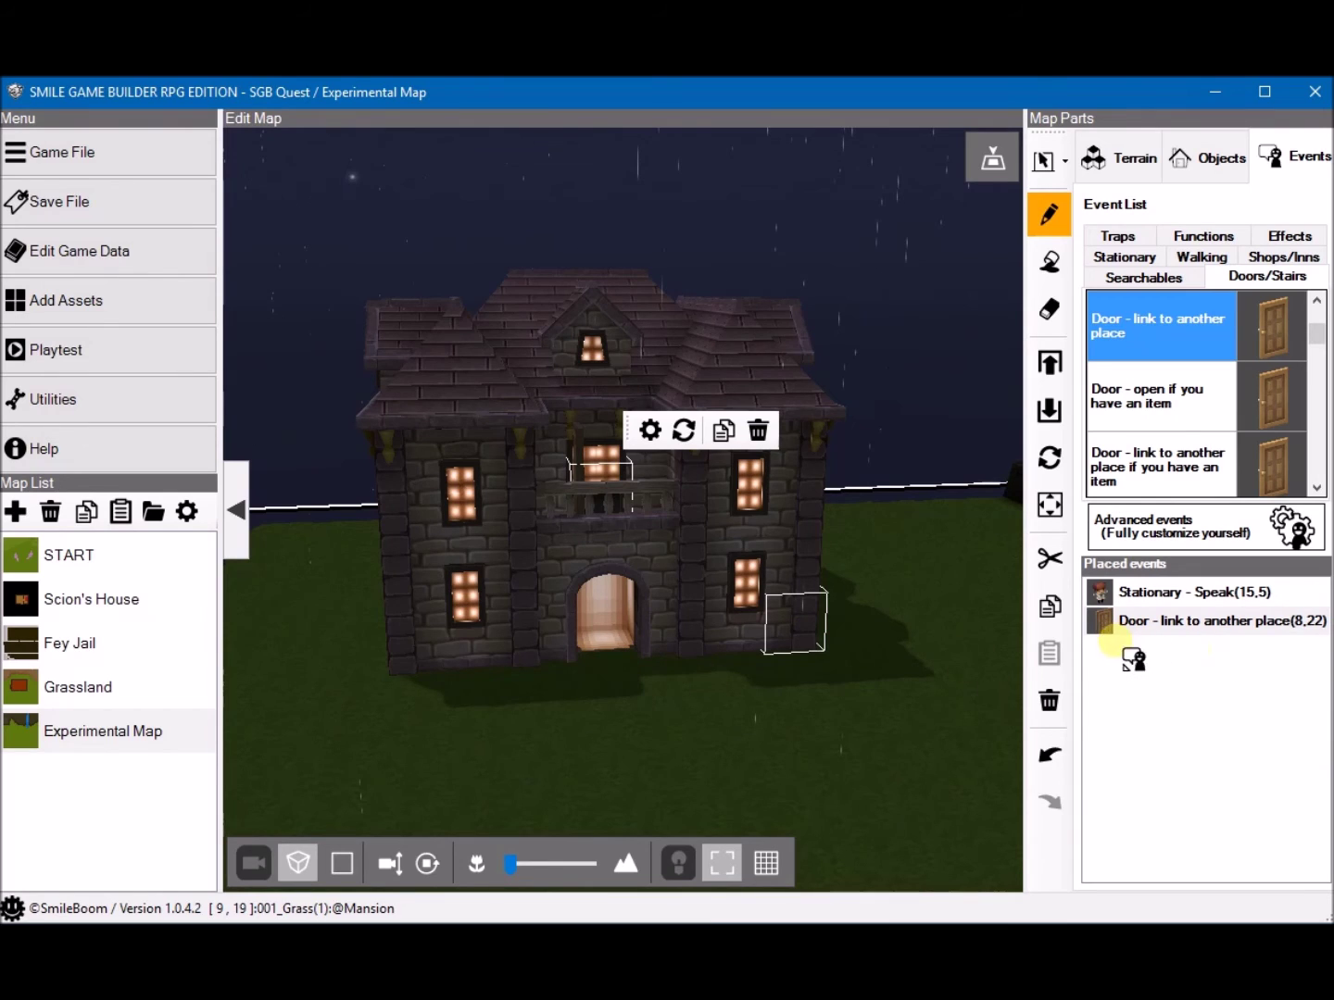
double_click(1177, 635)
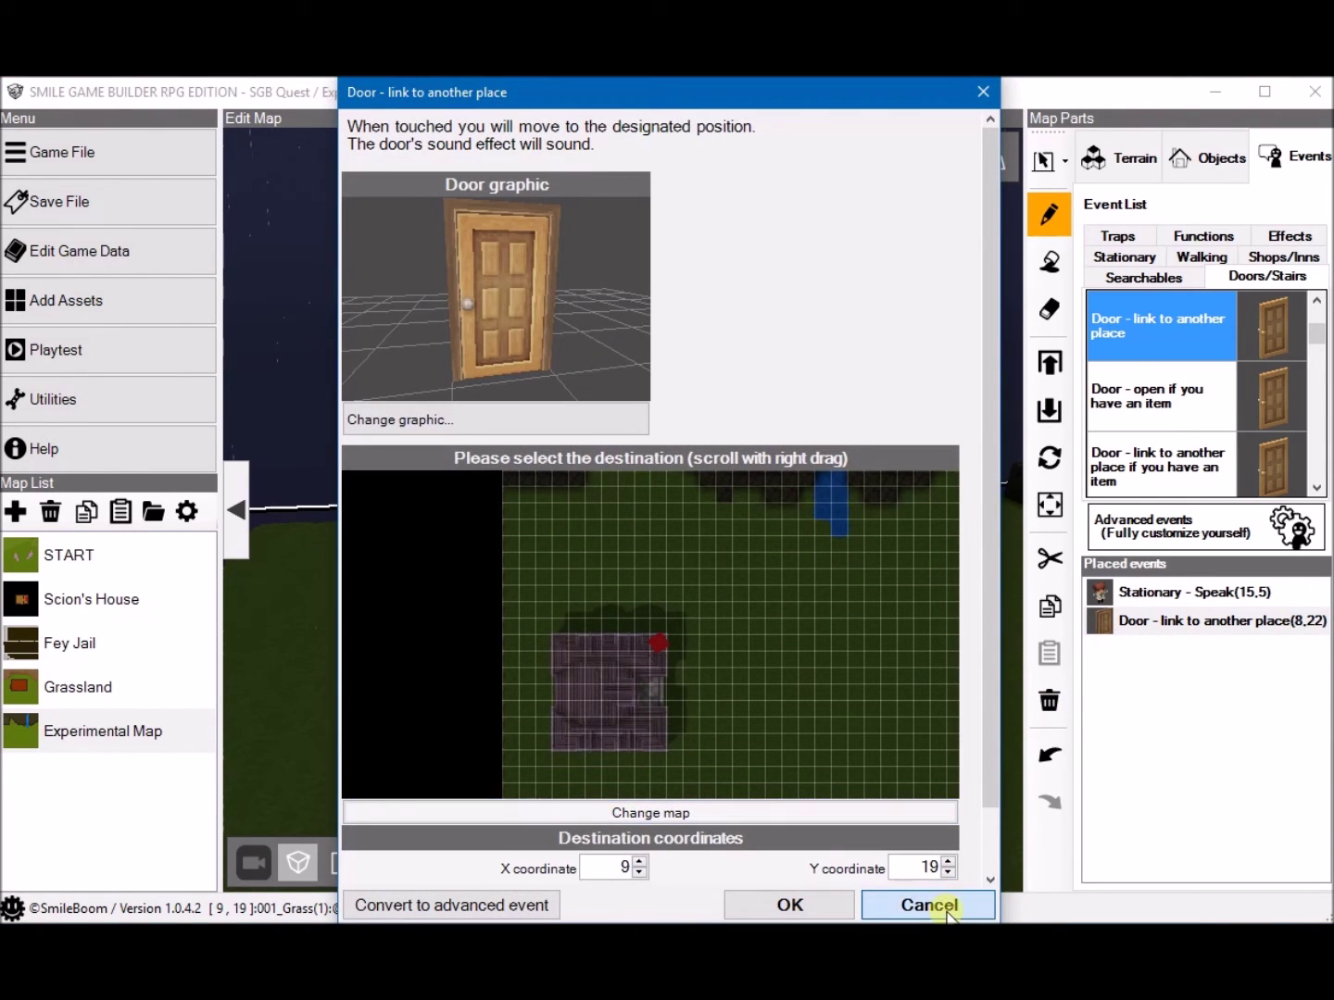
left_click(930, 903)
left_click(1170, 621)
key("Delete")
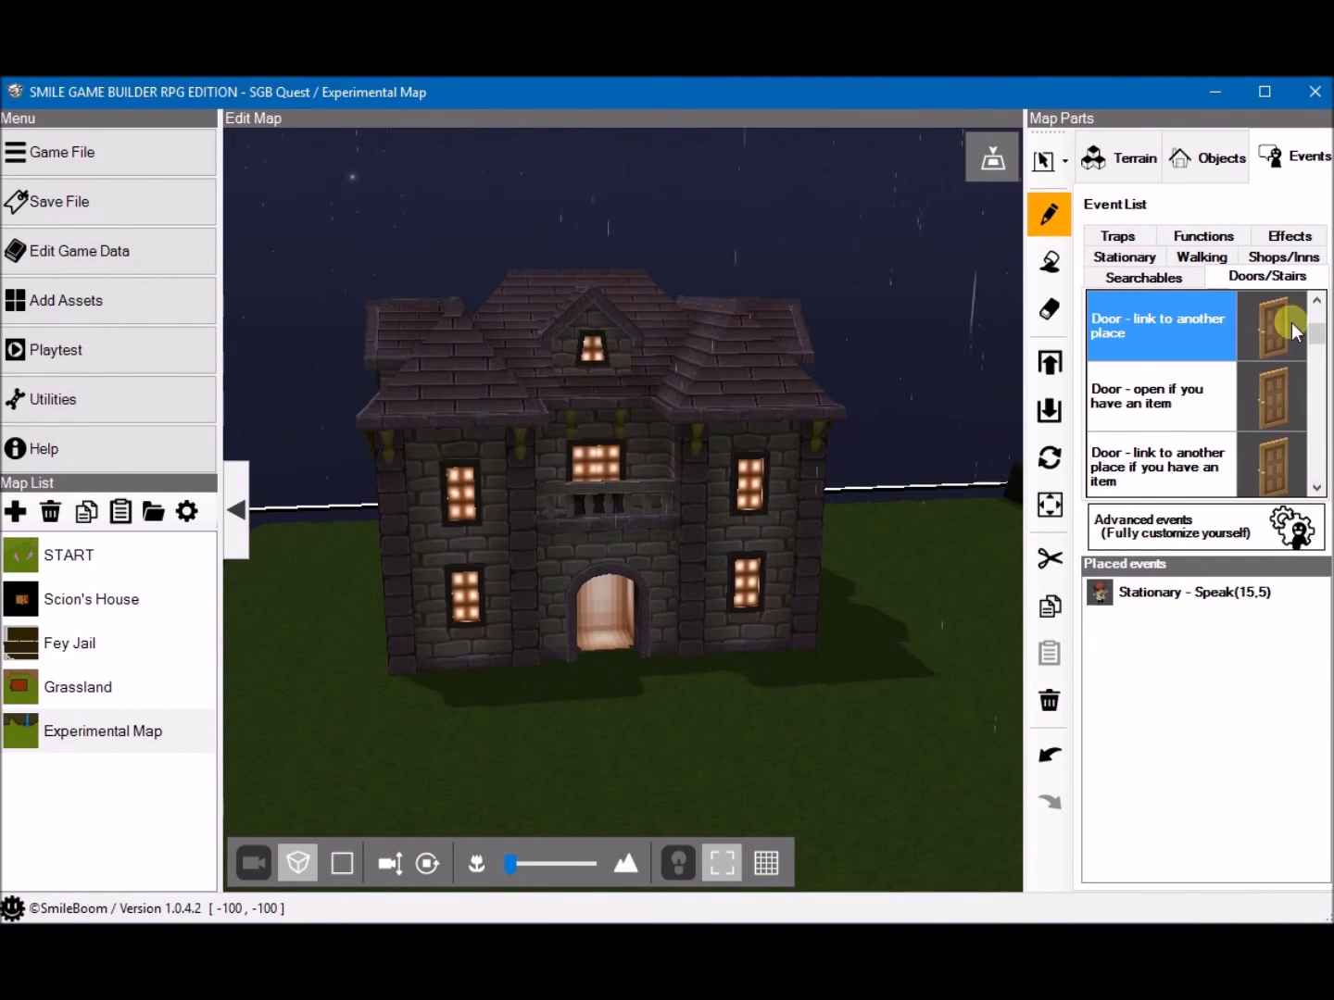
Step: Place a new "Door - link to another place" event at (9,22), leading to the Scion's House map at X 15, Y 17
left_click(622, 688)
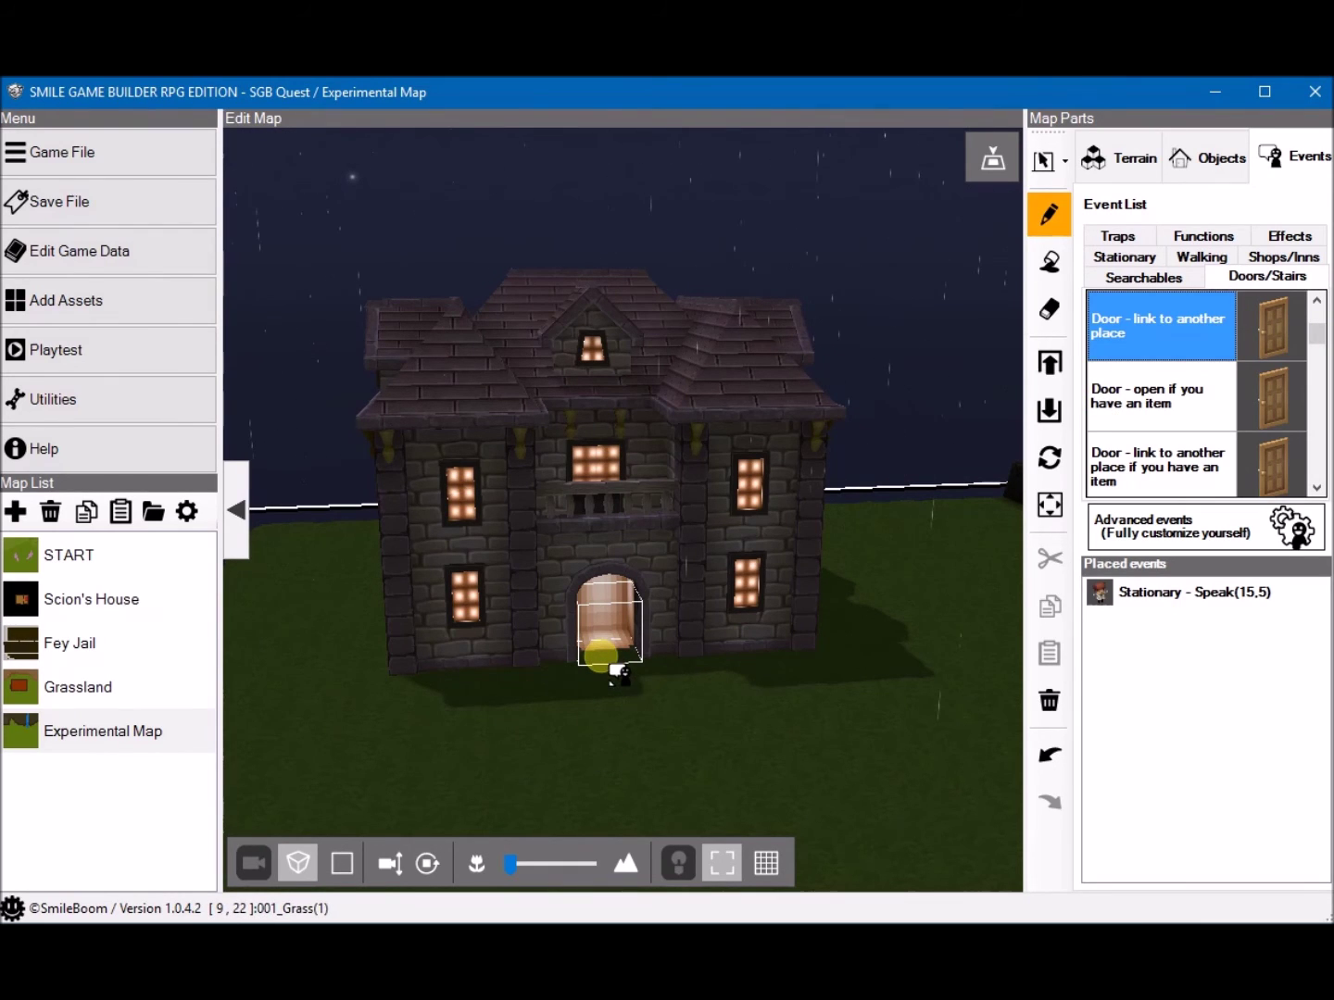
left_click(600, 650)
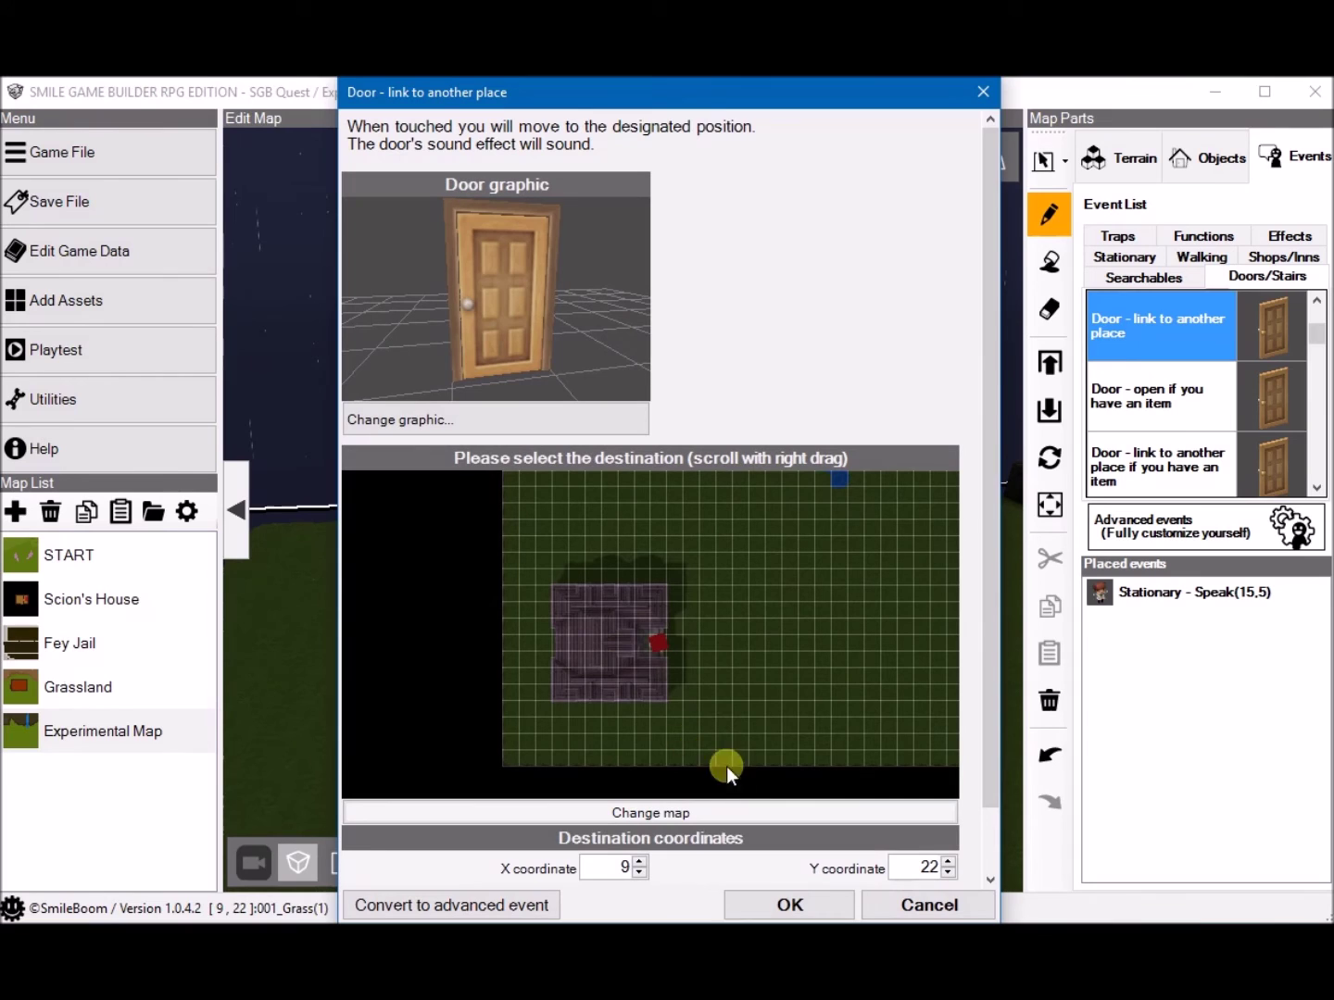
left_click(677, 812)
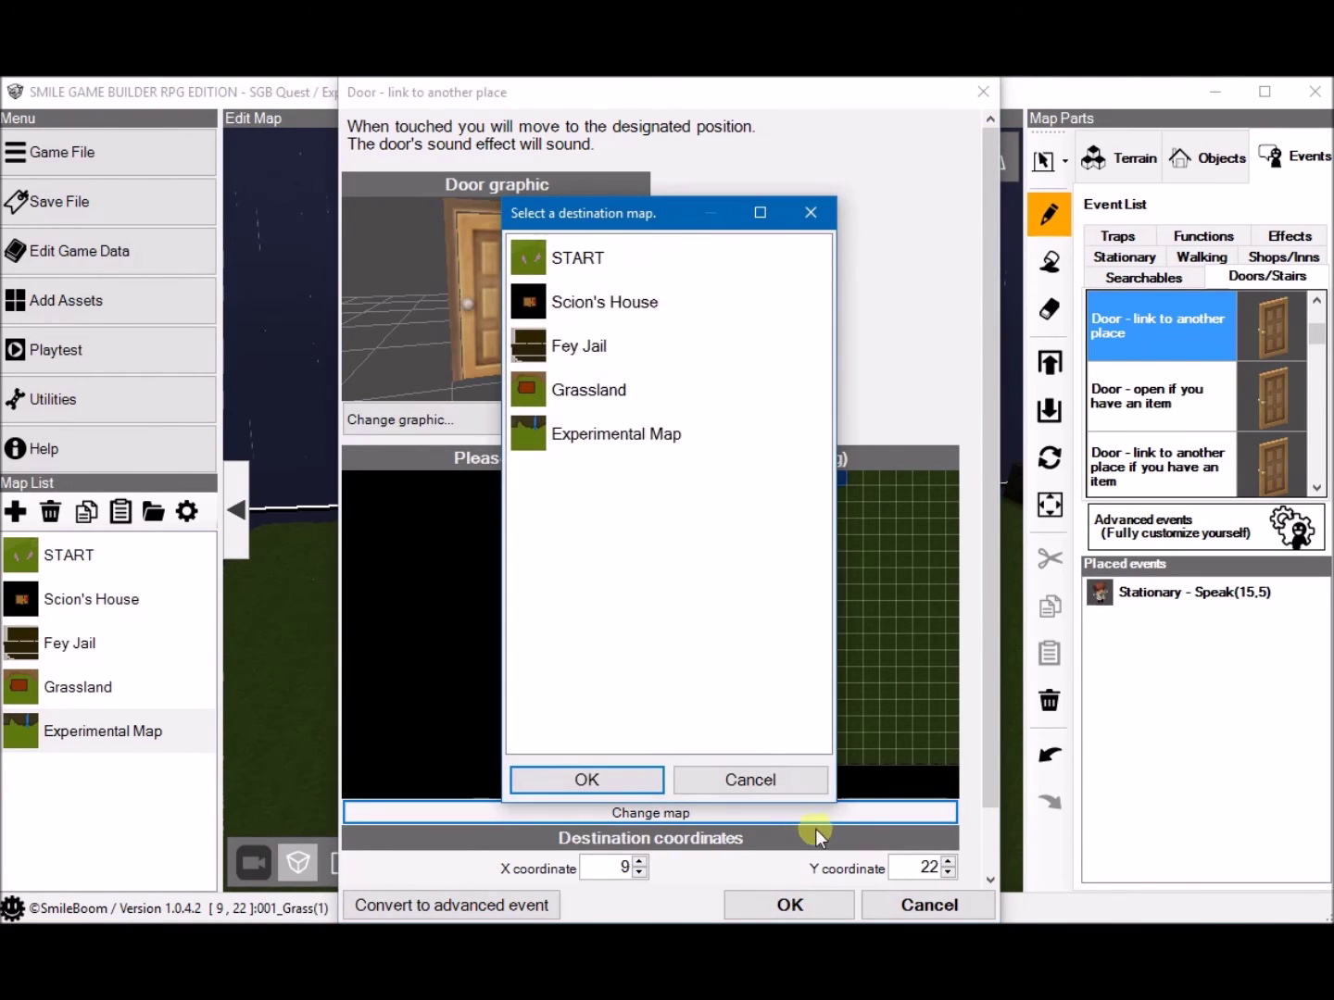
left_click(578, 305)
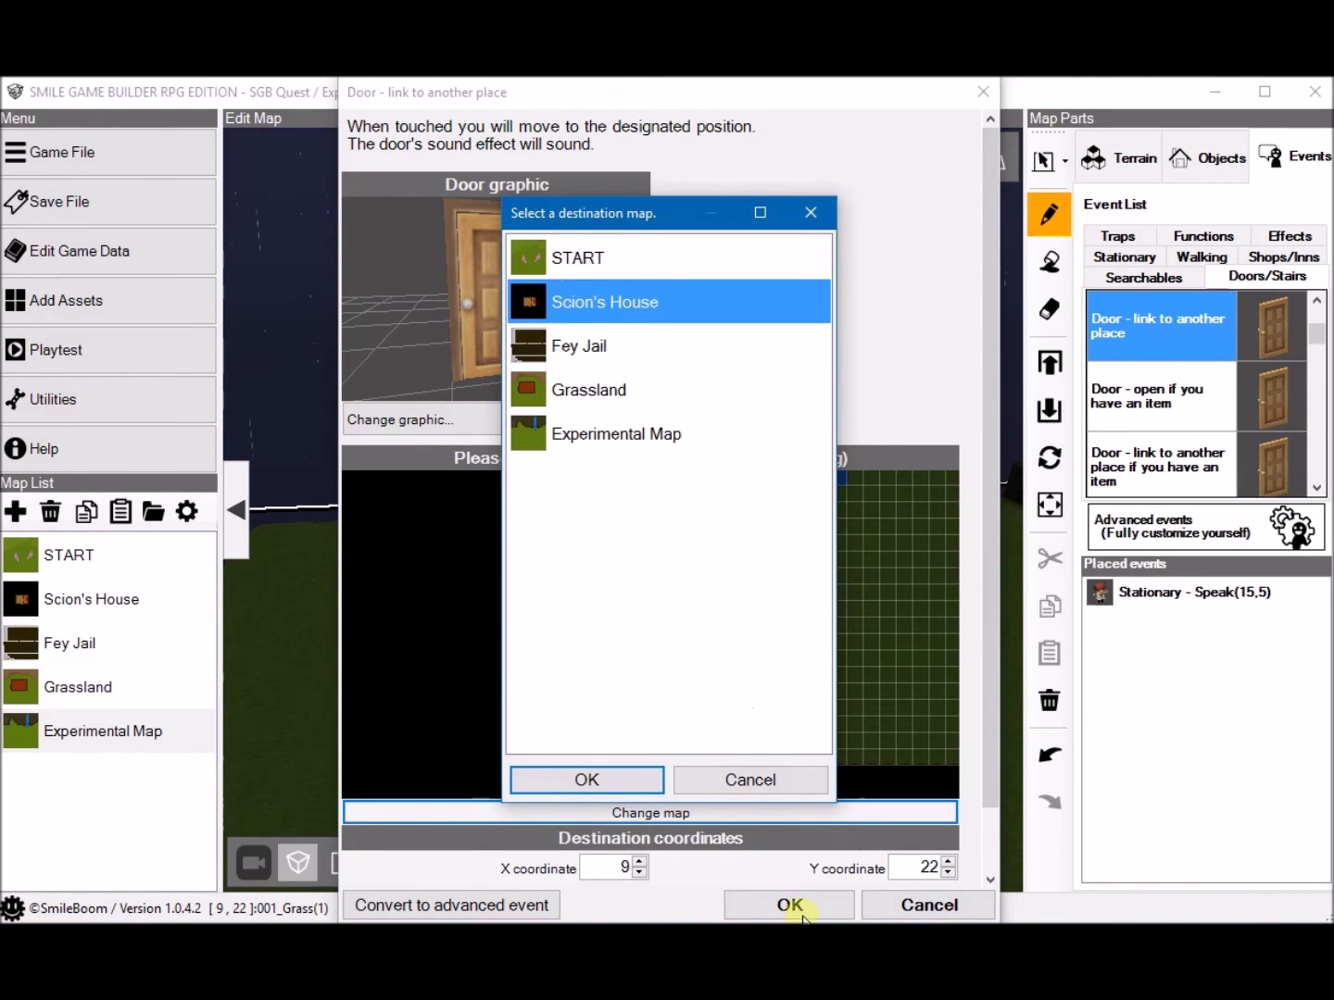
left_click(587, 780)
left_click(660, 670)
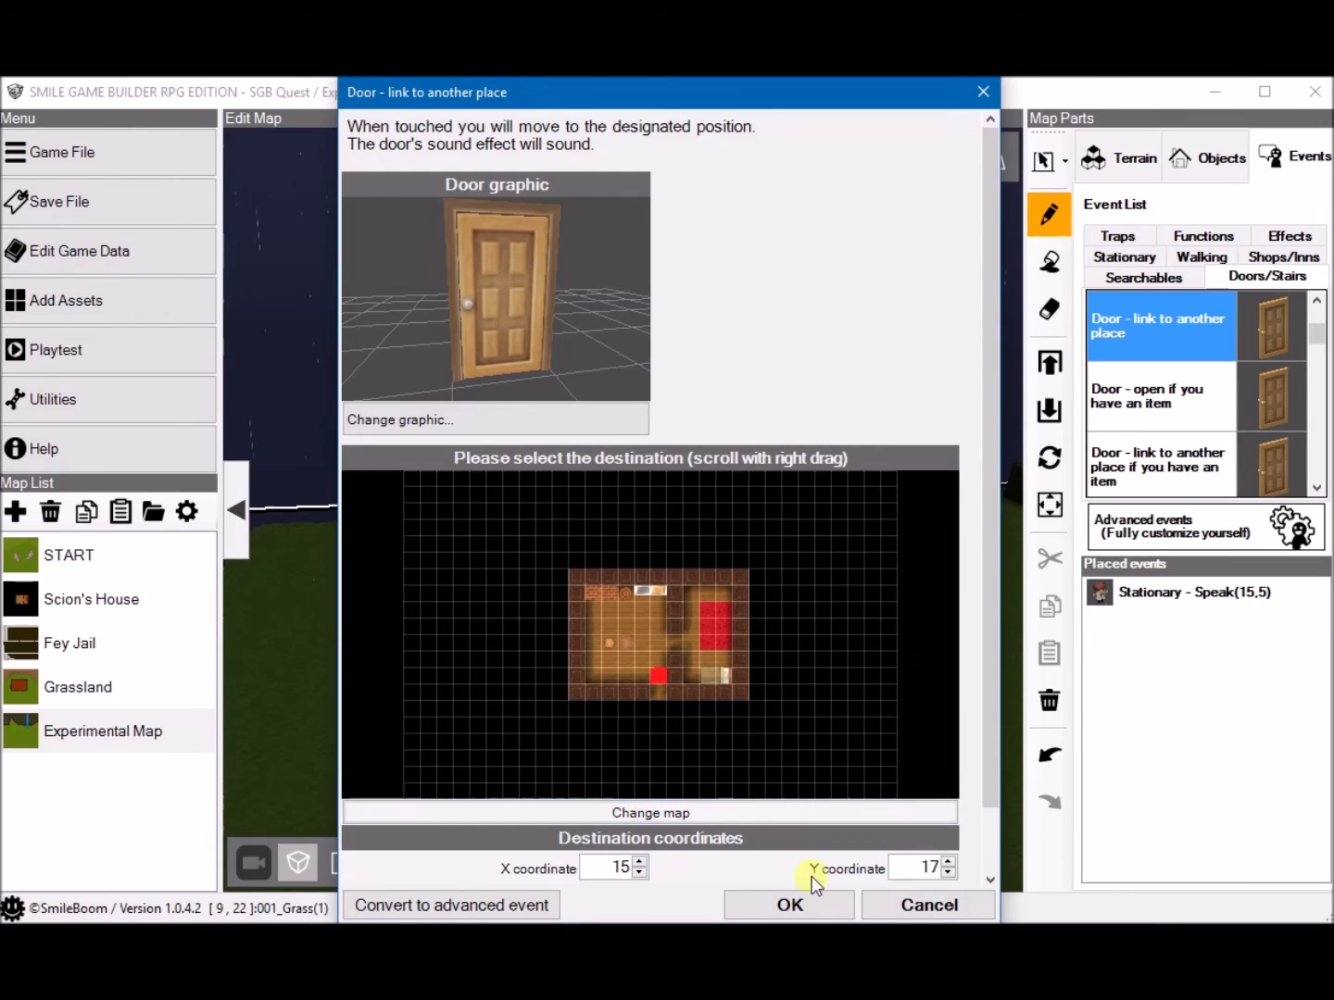
left_click(789, 903)
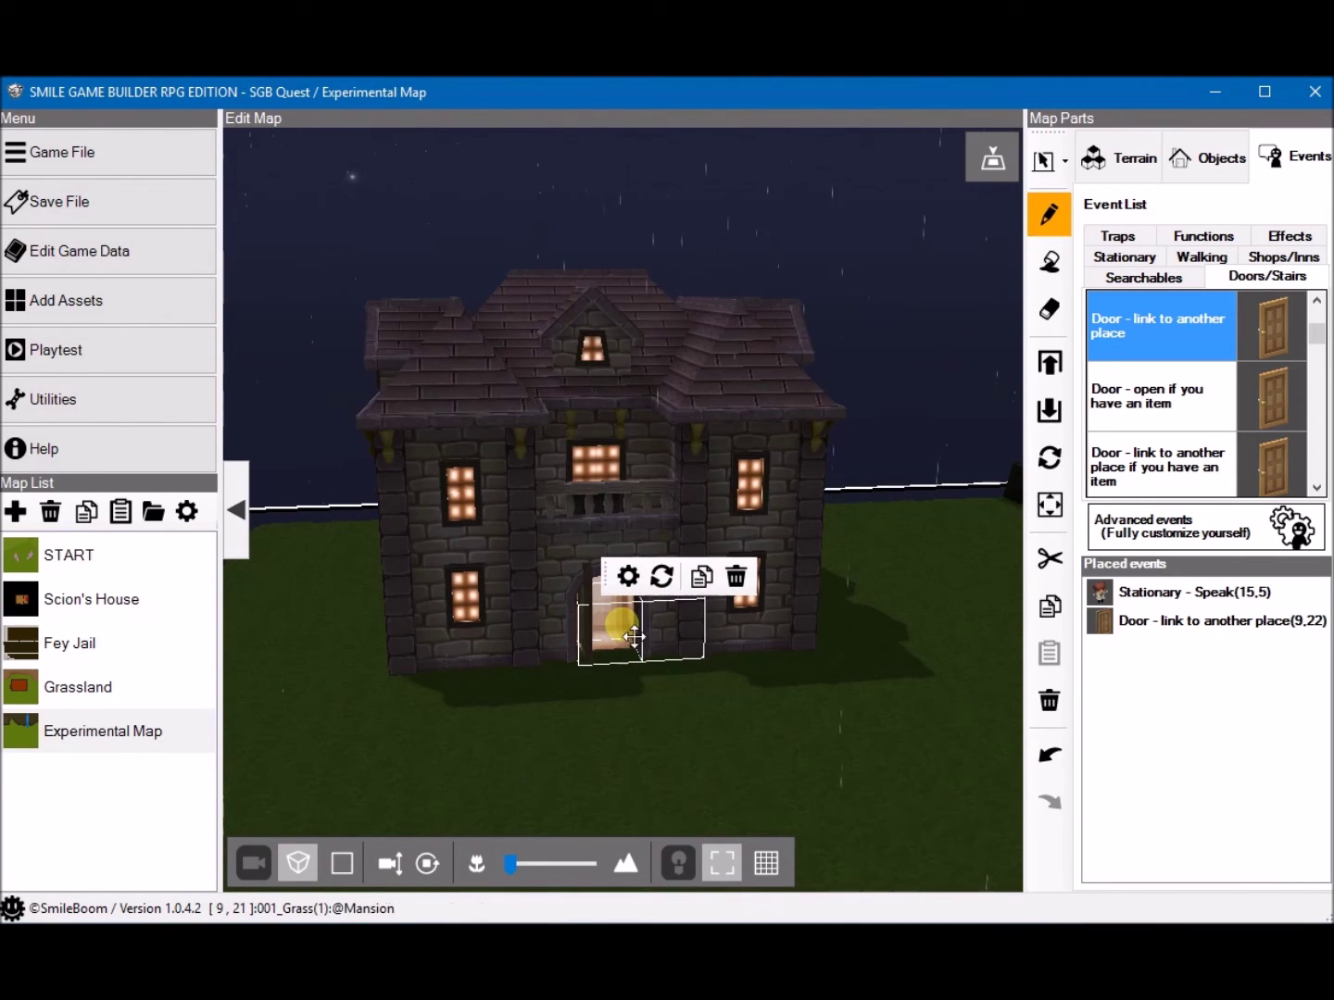
Step: Rotate the new door in 90-degree turns until it closes off the mansion's entrance, set back inside the arch
left_click(661, 576)
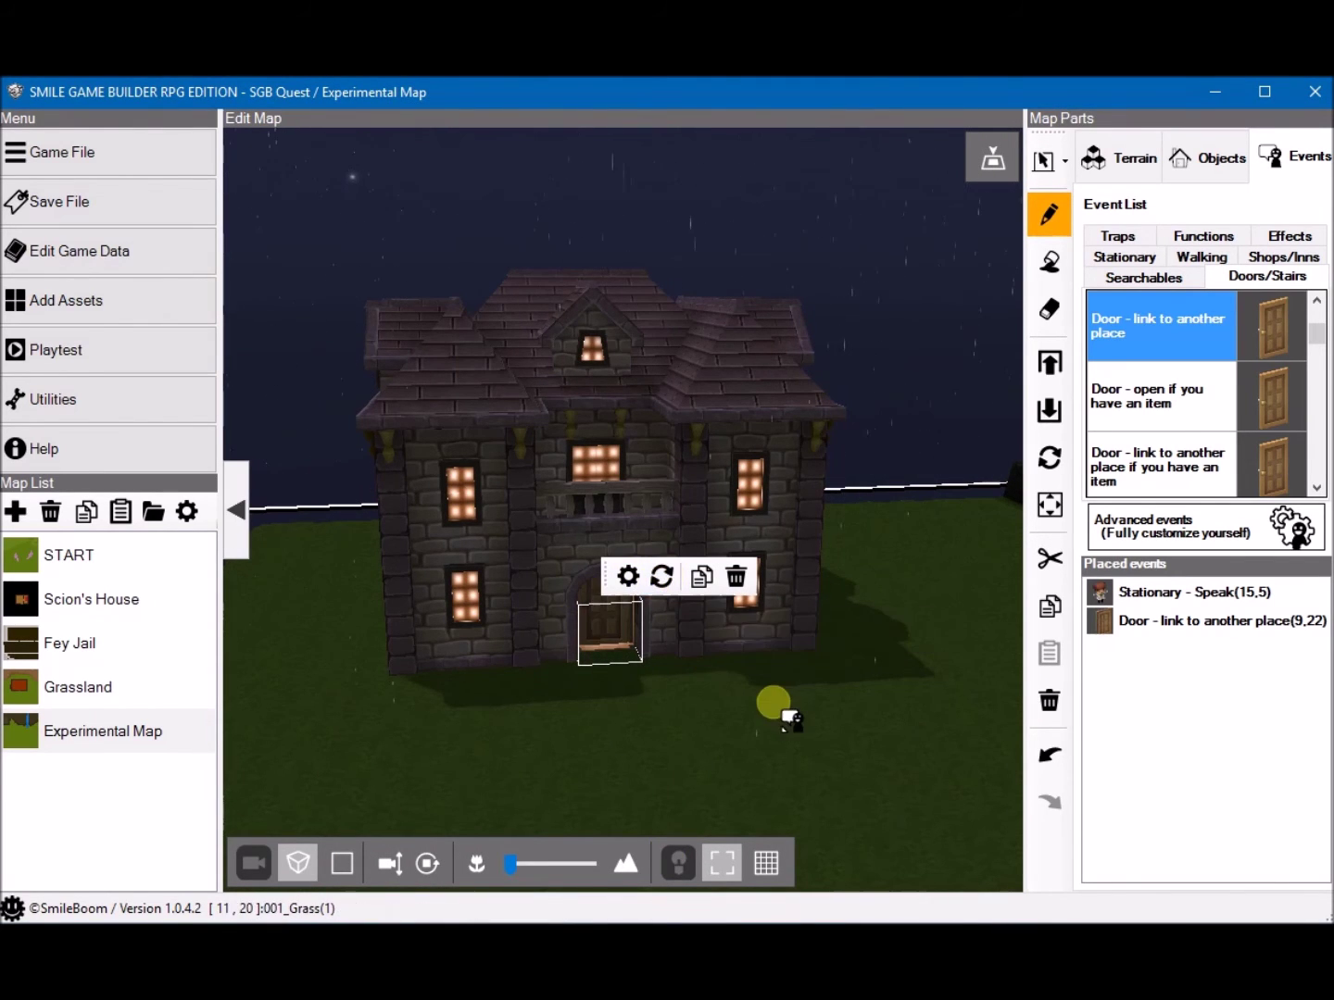
right_click_drag(778, 712, 736, 682)
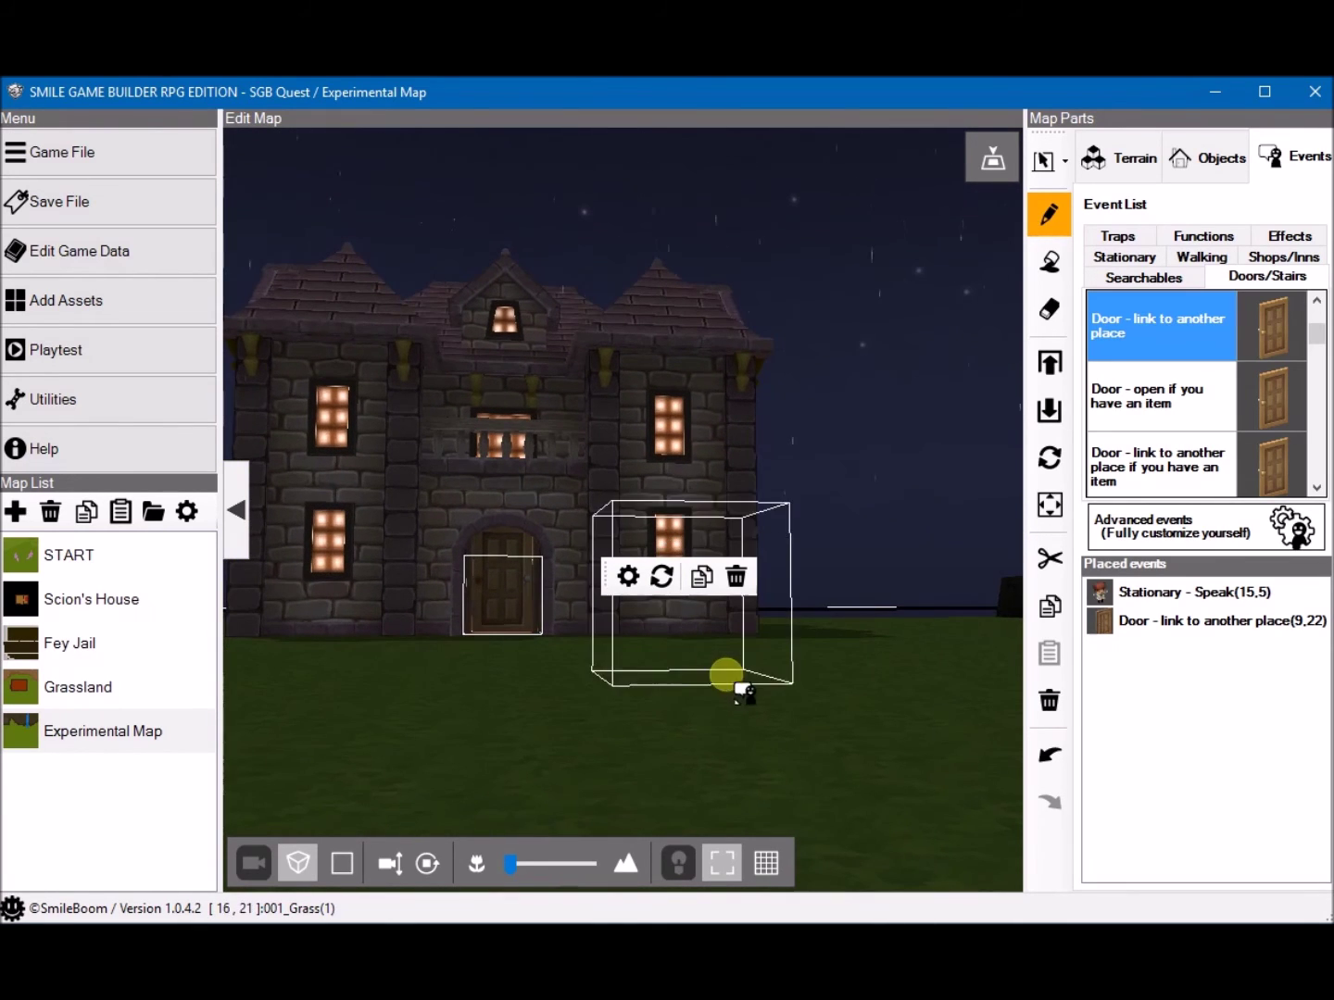
left_click(660, 587)
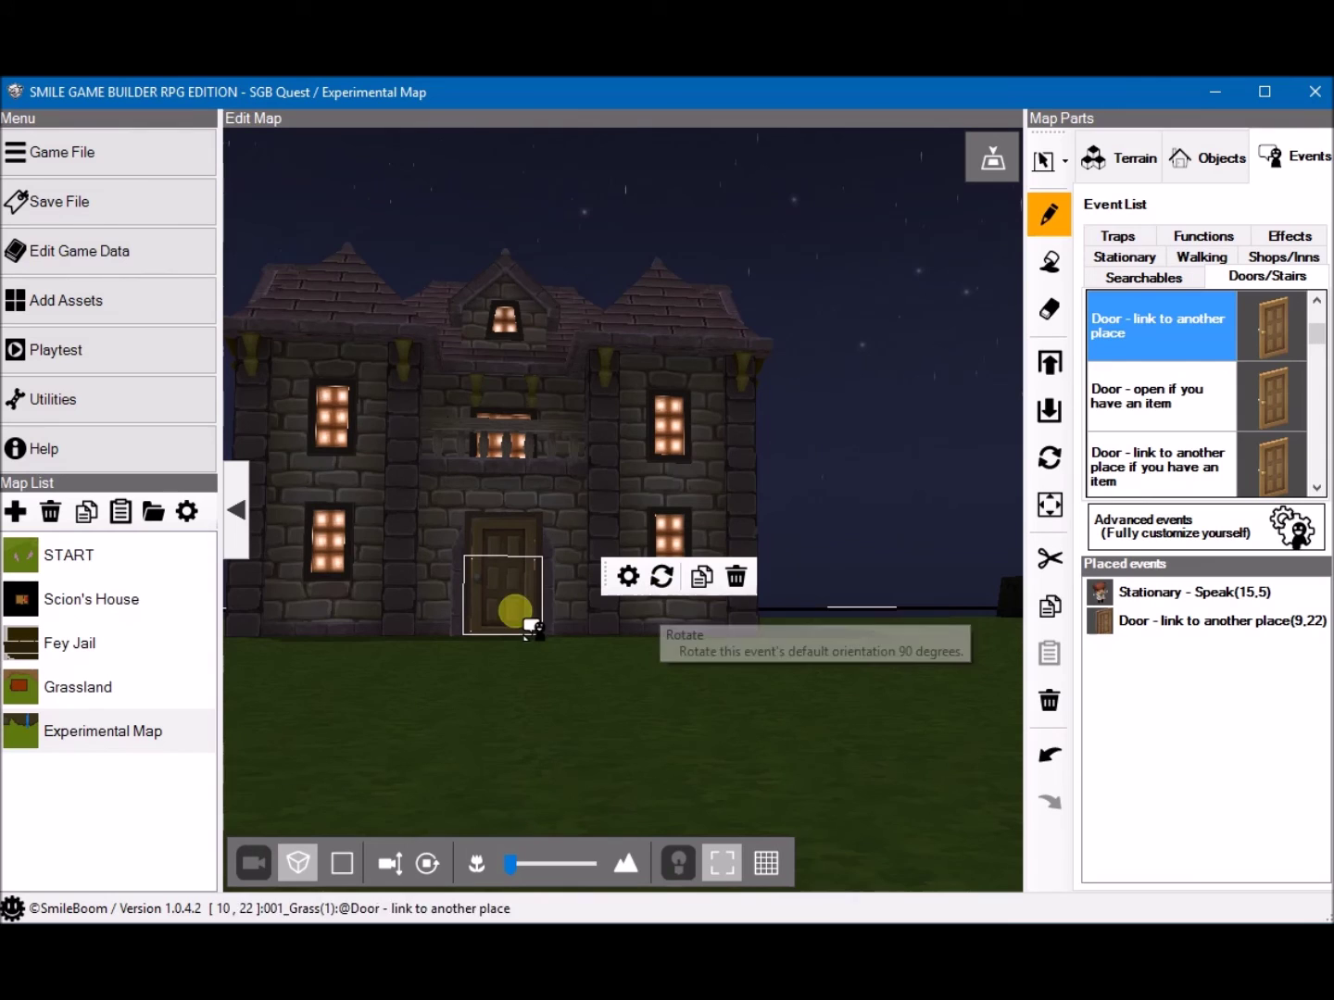
left_click(662, 576)
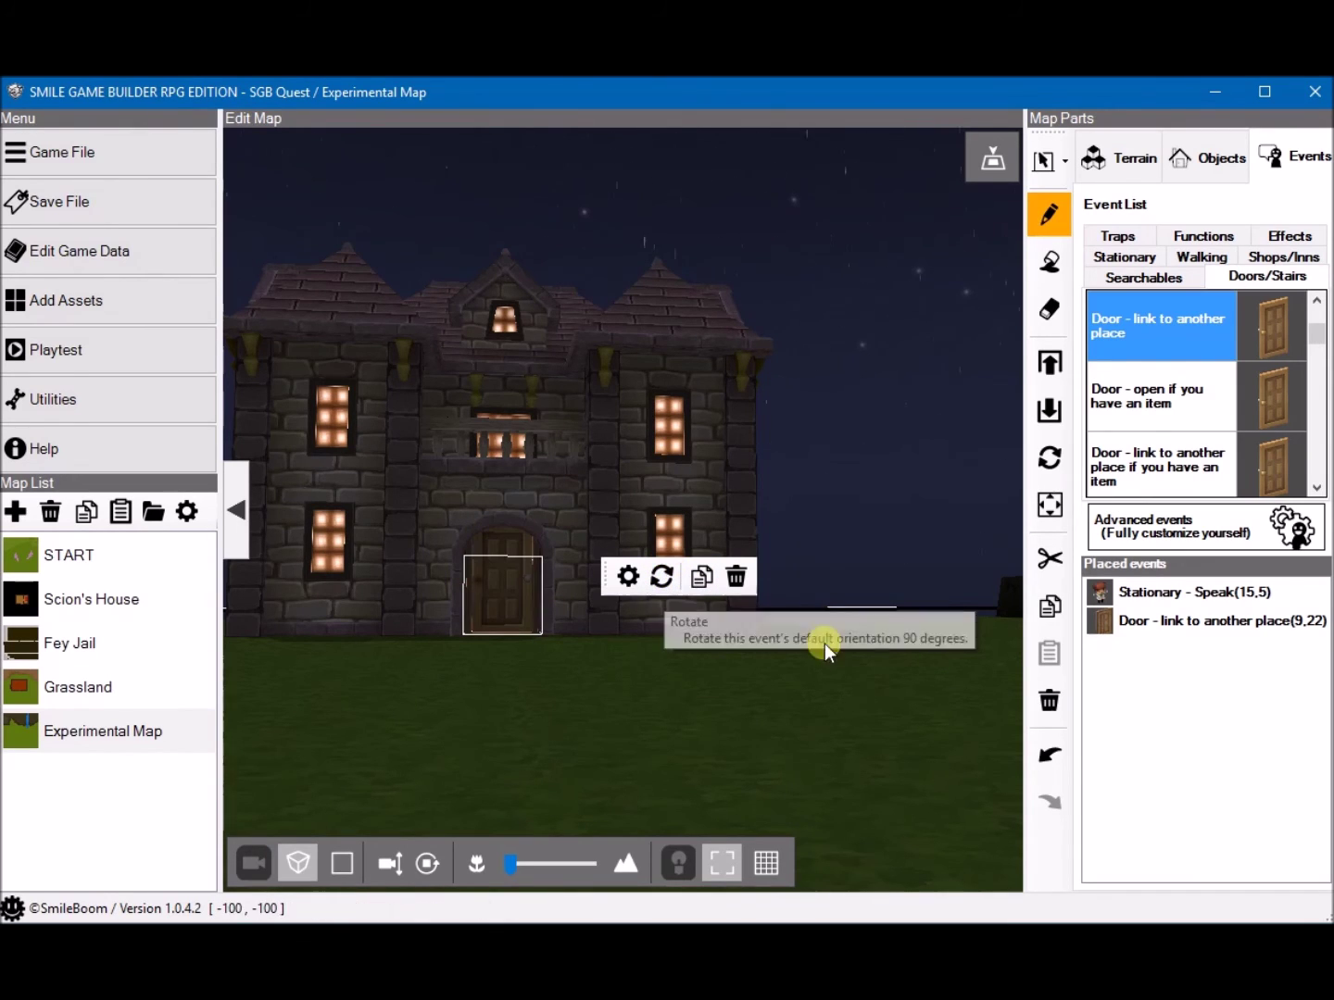
Step: Playtest the game and walk the hero around the mansion and through its front door
left_click(93, 350)
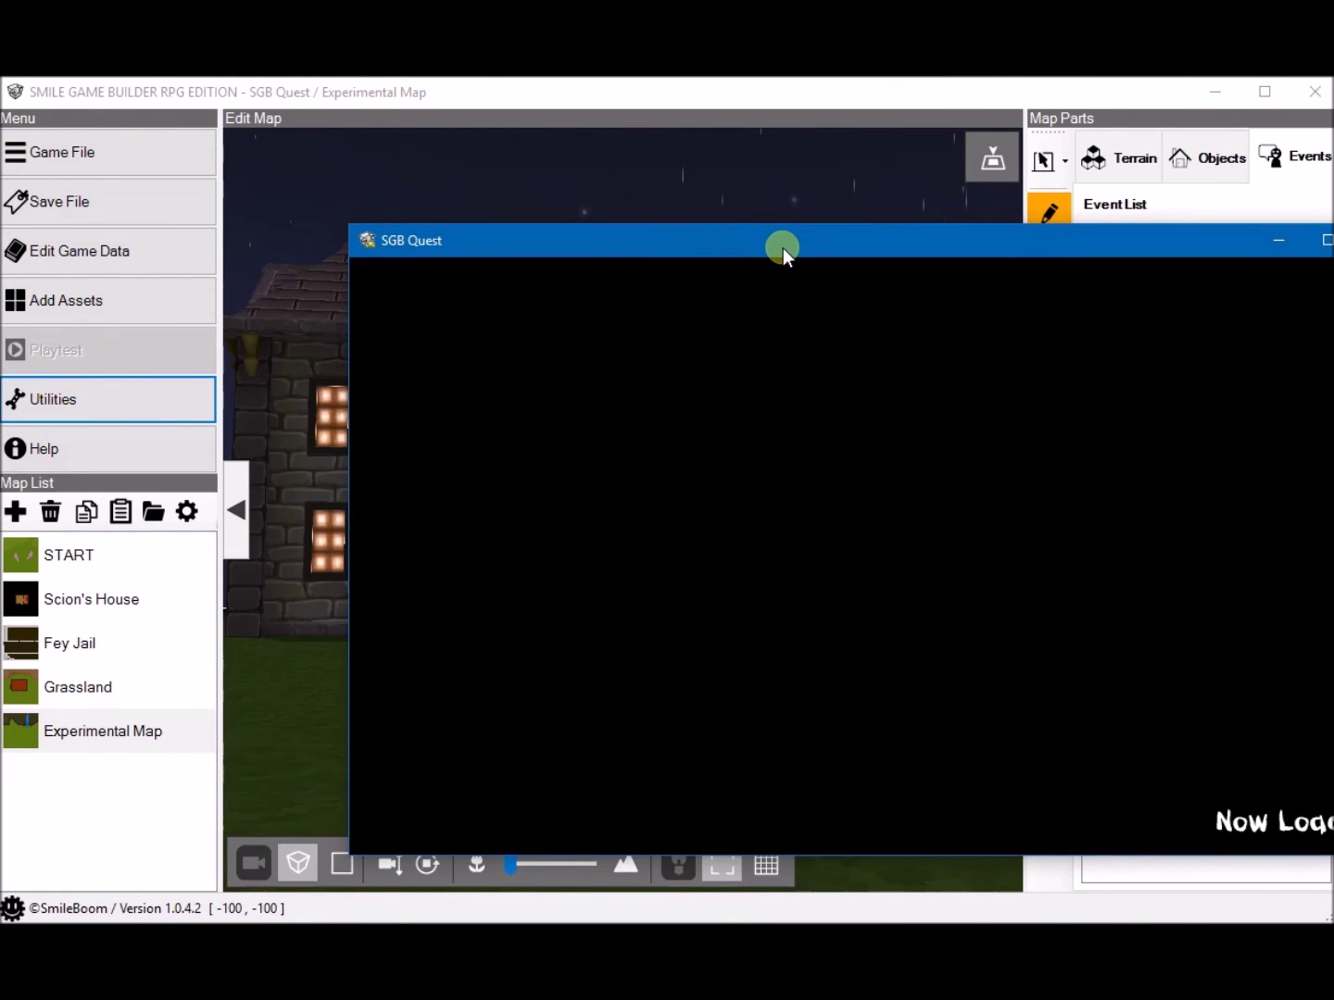
left_click_drag(806, 239, 582, 226)
key("Return")
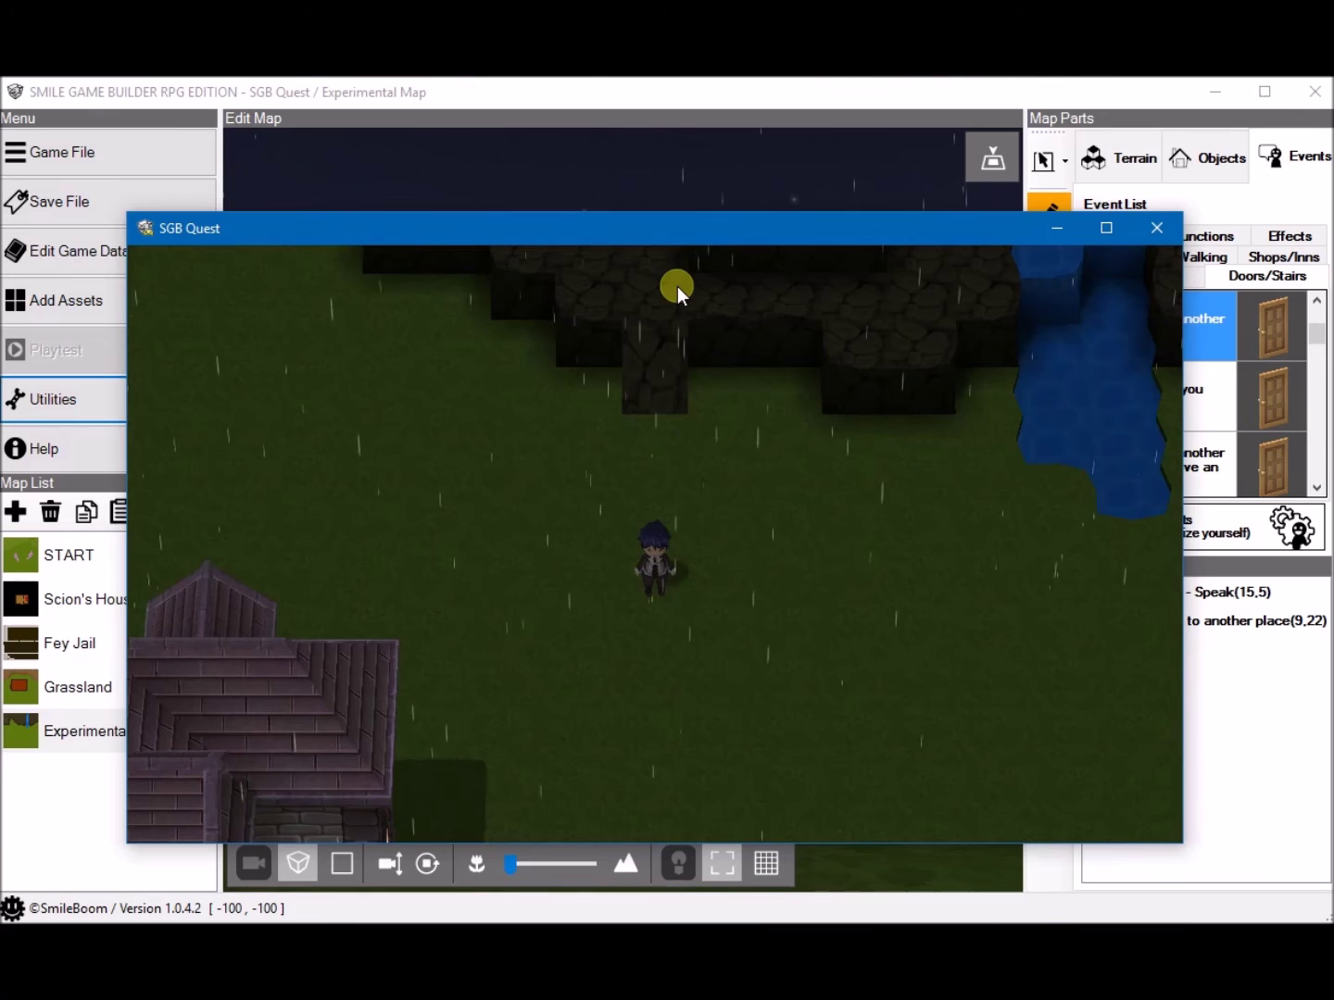
key("Down")
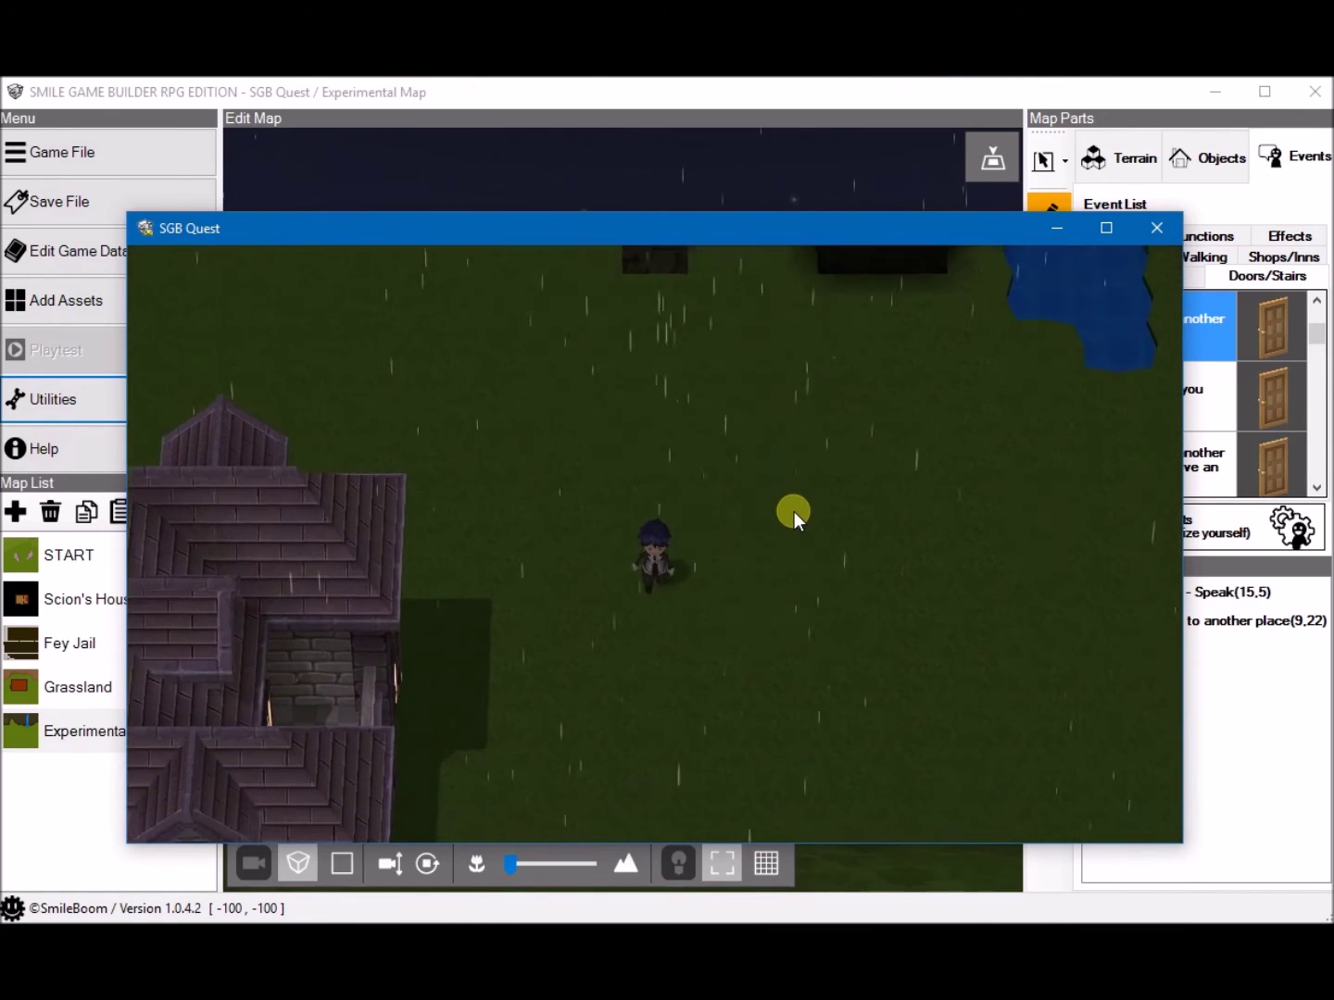
key("Down")
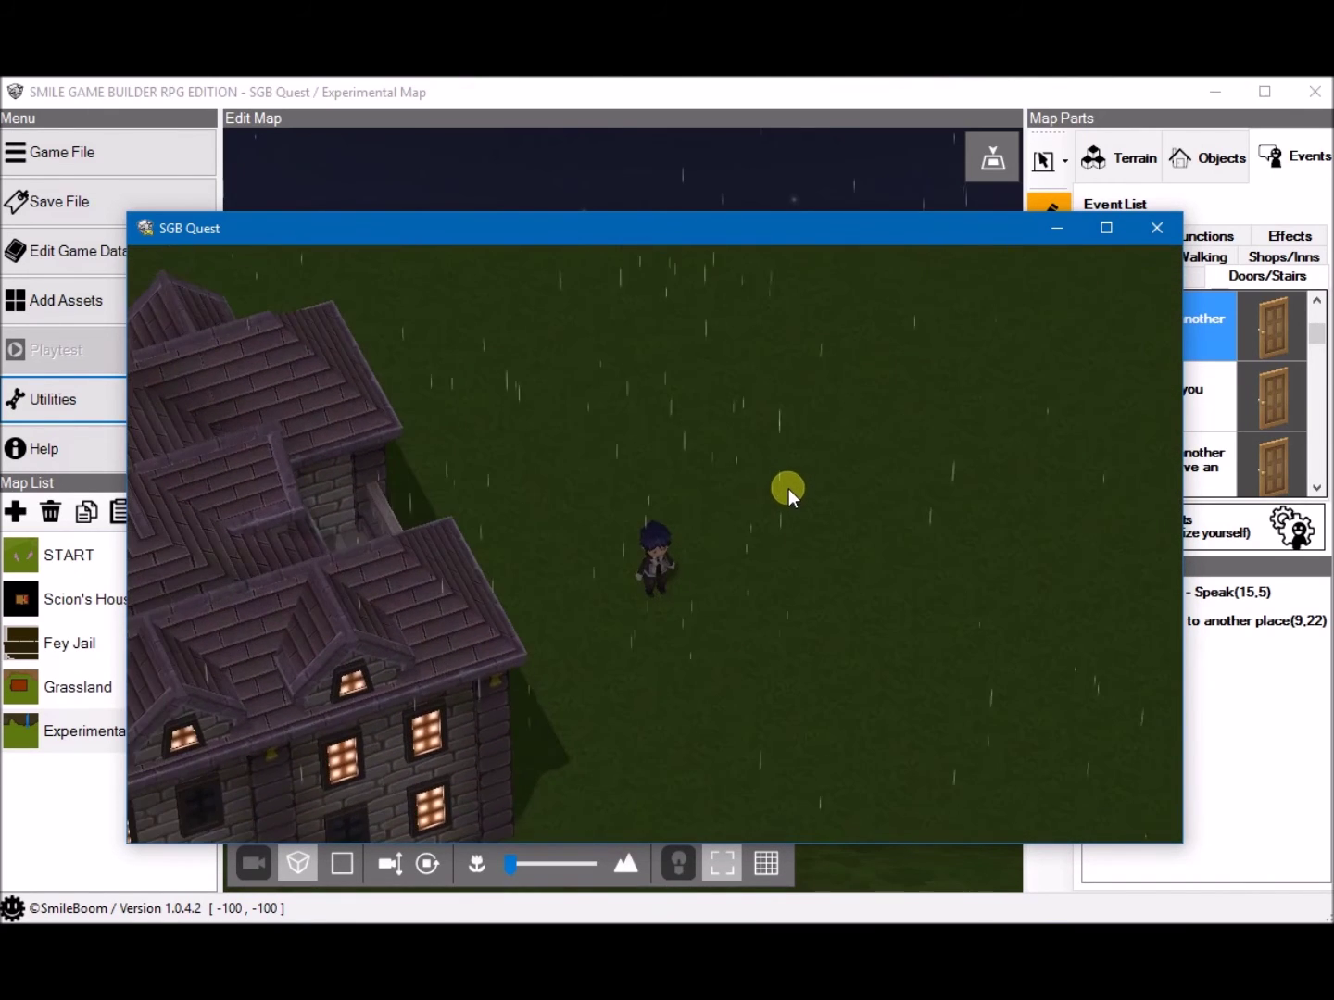
key("Down")
key("Left")
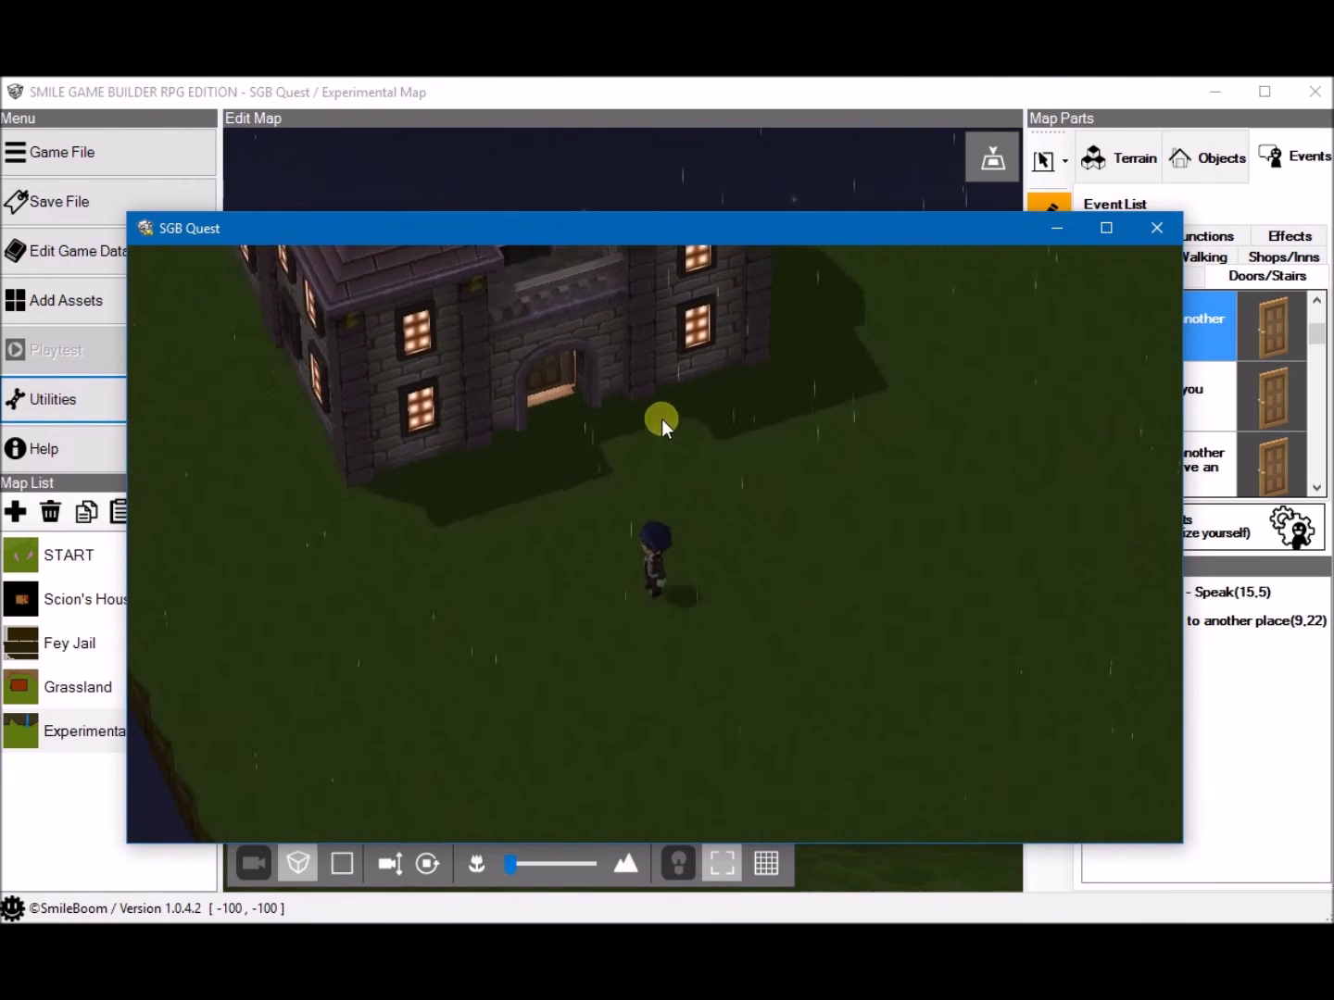
key("Up")
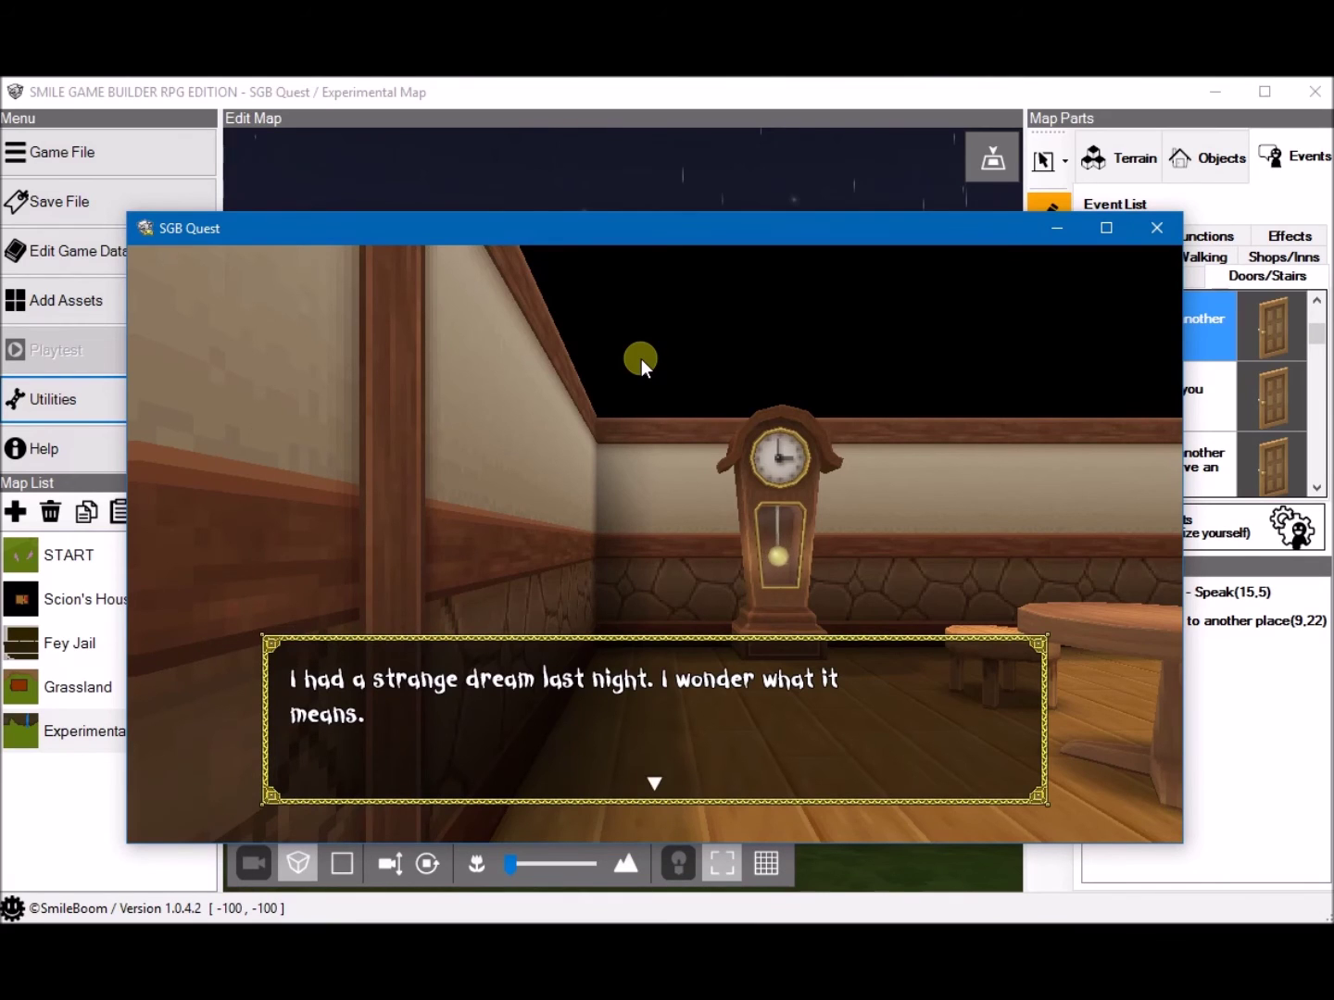
Step: Advance the dialogue inside Scion's House and close the playtest
key("Return")
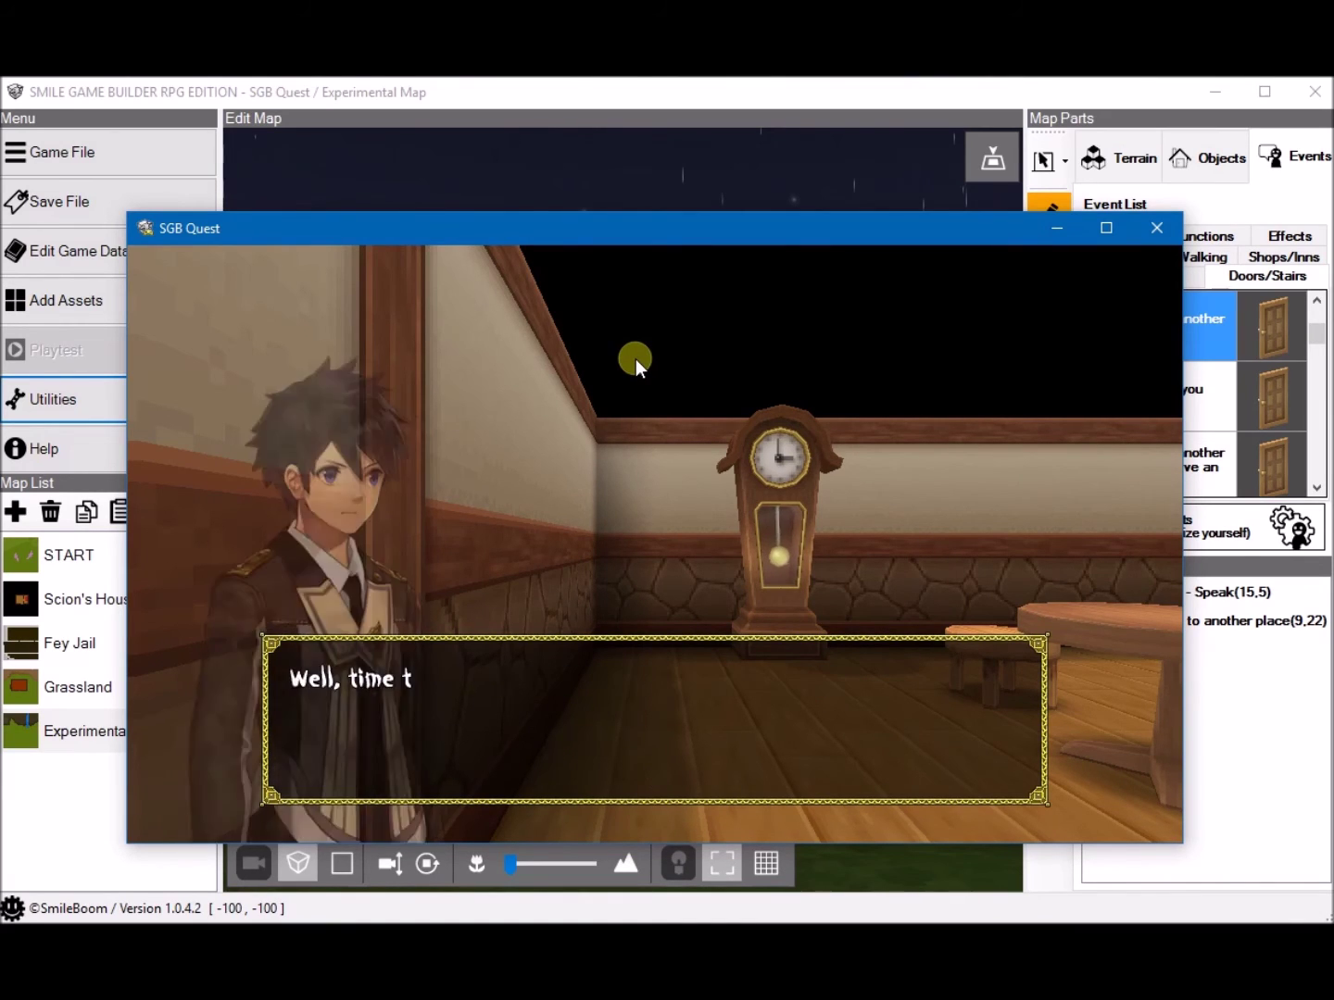
key("Return")
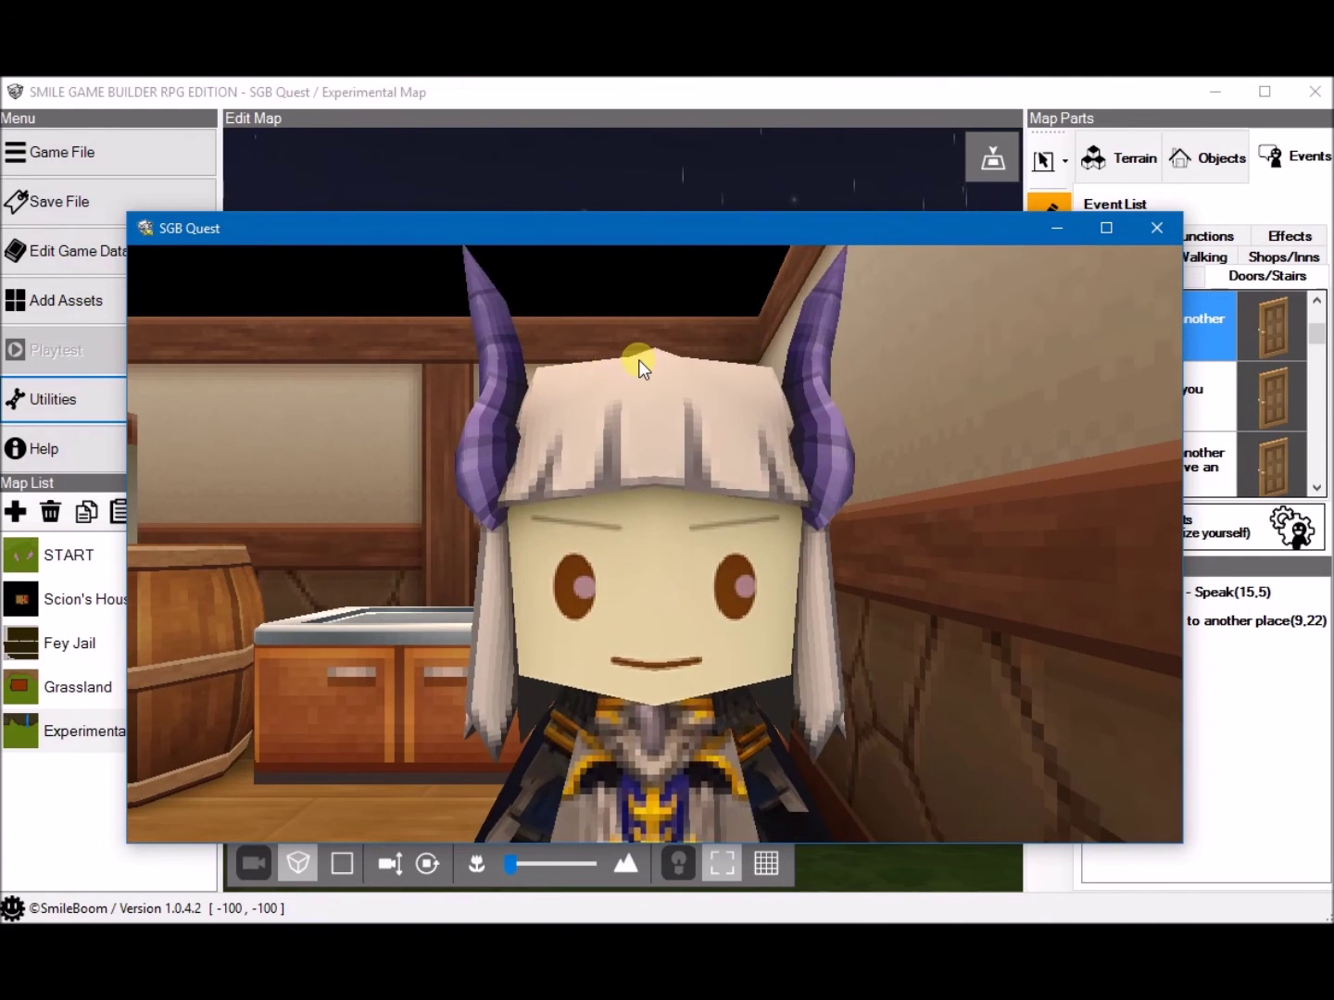
left_click(1167, 231)
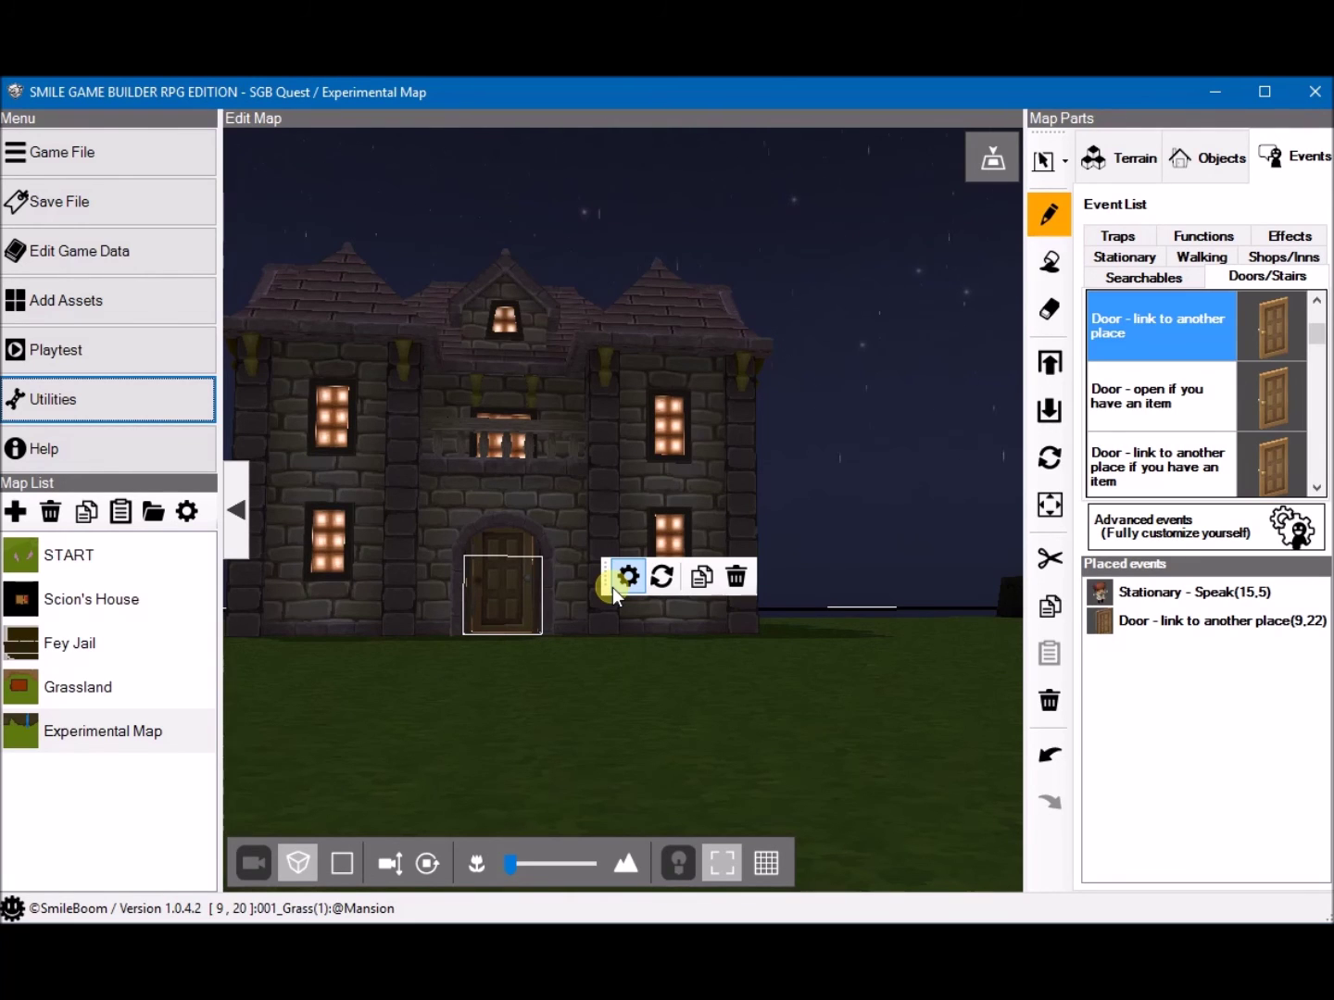
Step: Examine the Experimental Map from several angles and distances, from the mansion to the rocky ridge and river
right_click_drag(625, 402, 675, 671)
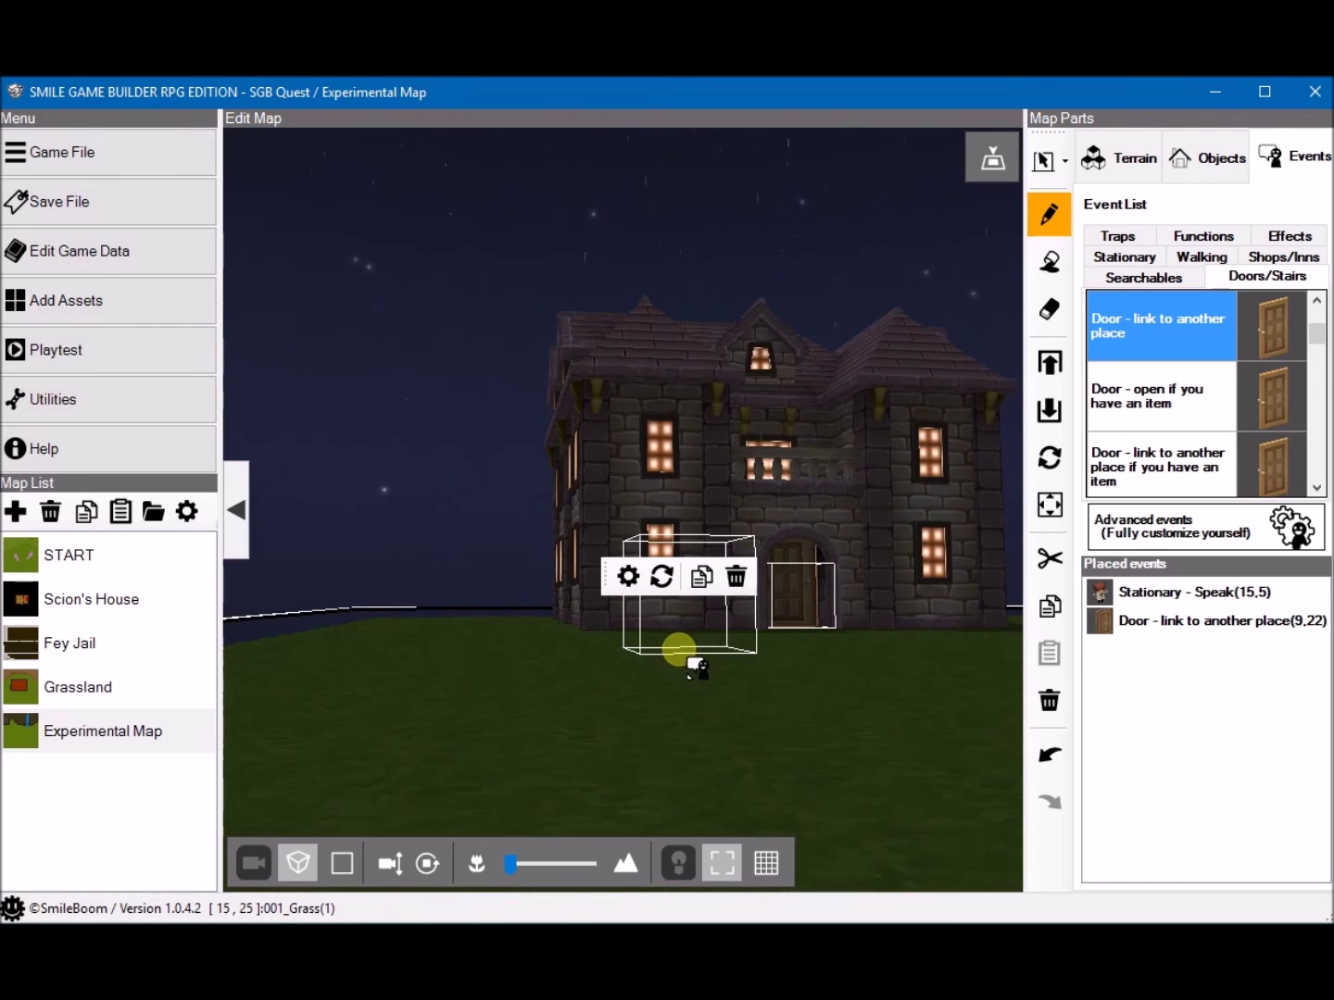
right_click_drag(714, 471, 681, 636)
scroll(654, 435, "down", 8)
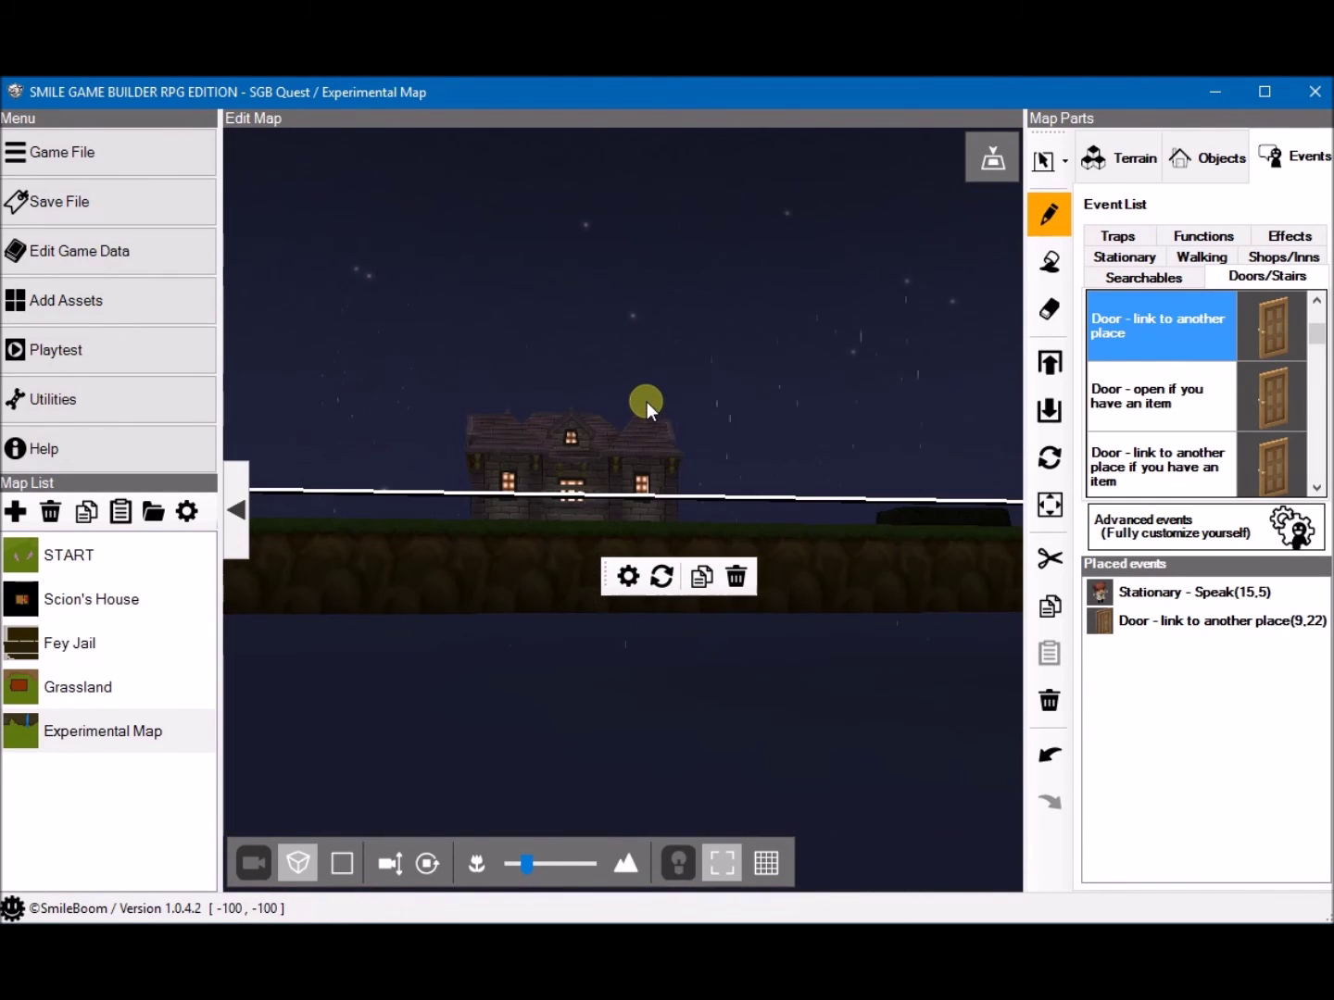
right_click_drag(646, 401, 639, 547)
scroll(753, 457, "up", 2)
scroll(752, 455, "down", 2)
right_click_drag(662, 513, 599, 432)
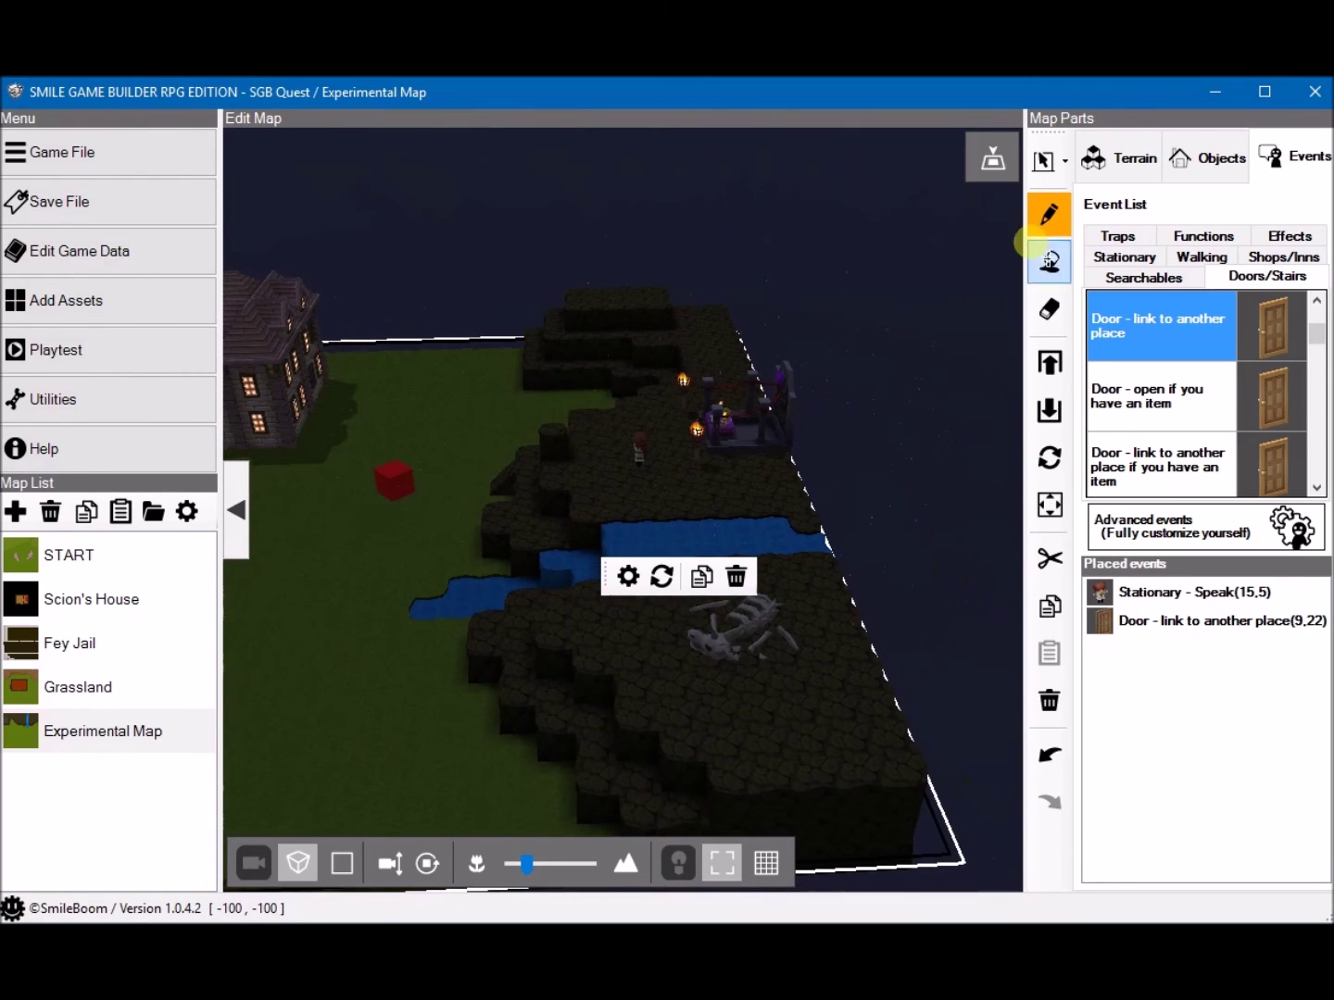
Step: Bring up the terrain parts and use the map shift control to move the whole Experimental Map to the right
left_click(1122, 157)
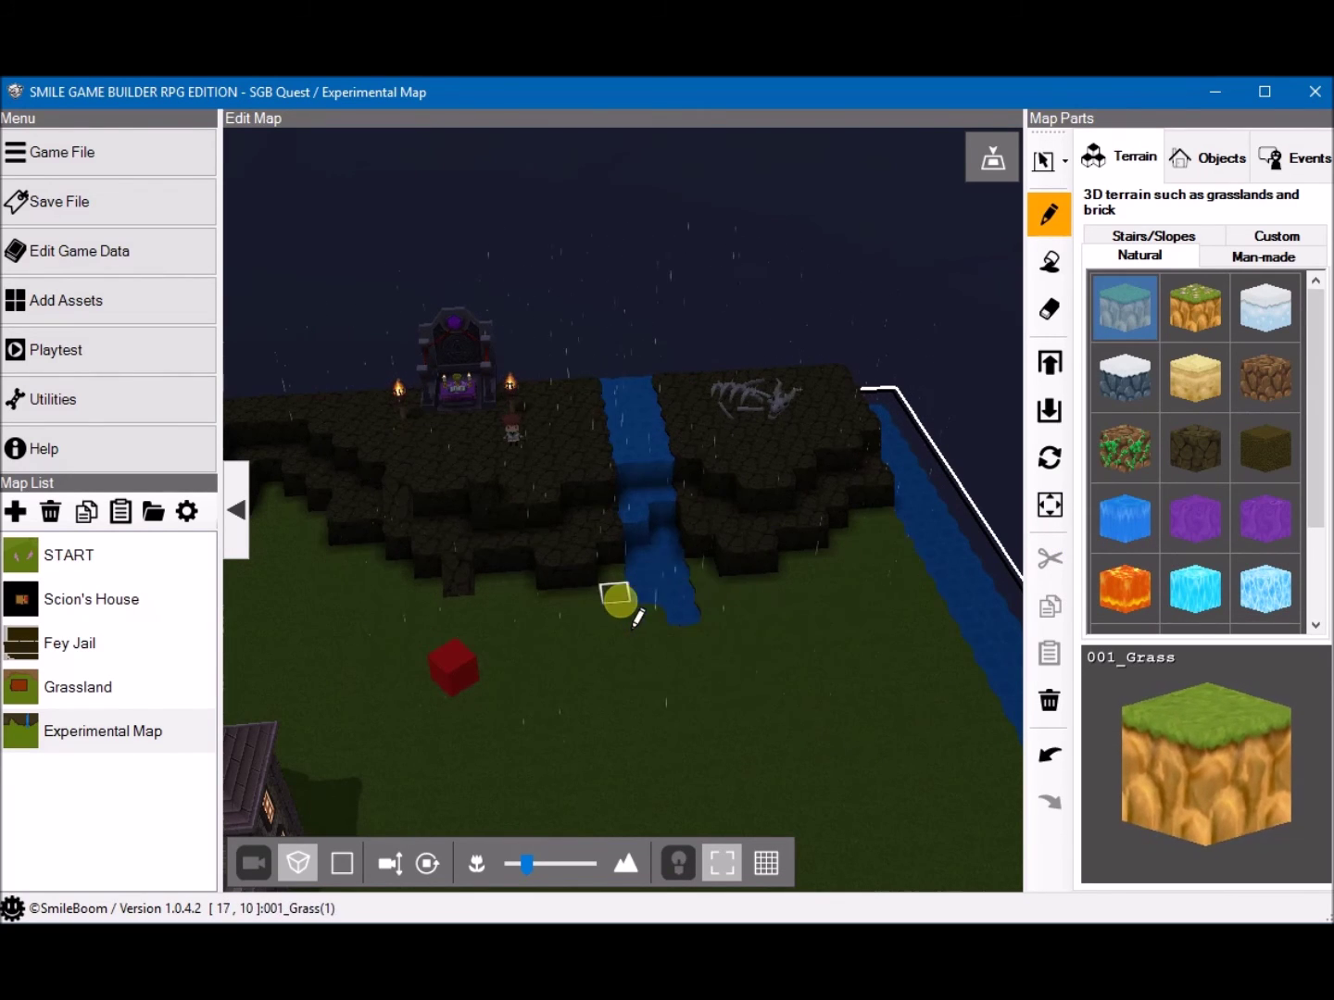
mouse_move(551, 632)
right_mouse_down()
mouse_move(599, 626)
mouse_move(648, 586)
mouse_move(631, 571)
mouse_move(604, 581)
mouse_move(612, 589)
right_mouse_up()
scroll(607, 586, "down", 3)
scroll(604, 587, "up", 4)
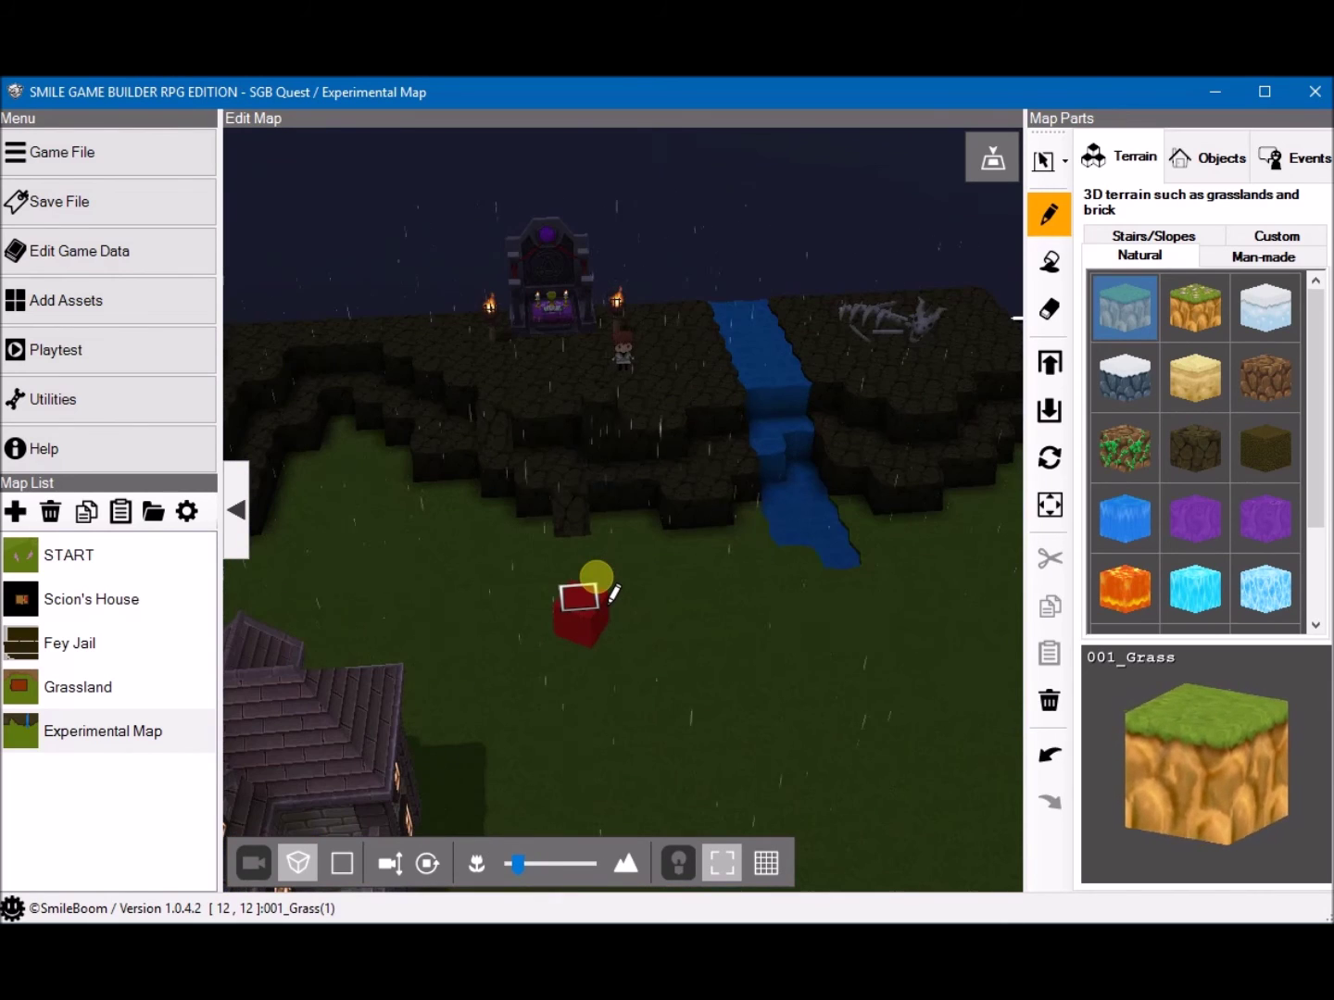
right_click_drag(402, 455, 422, 458)
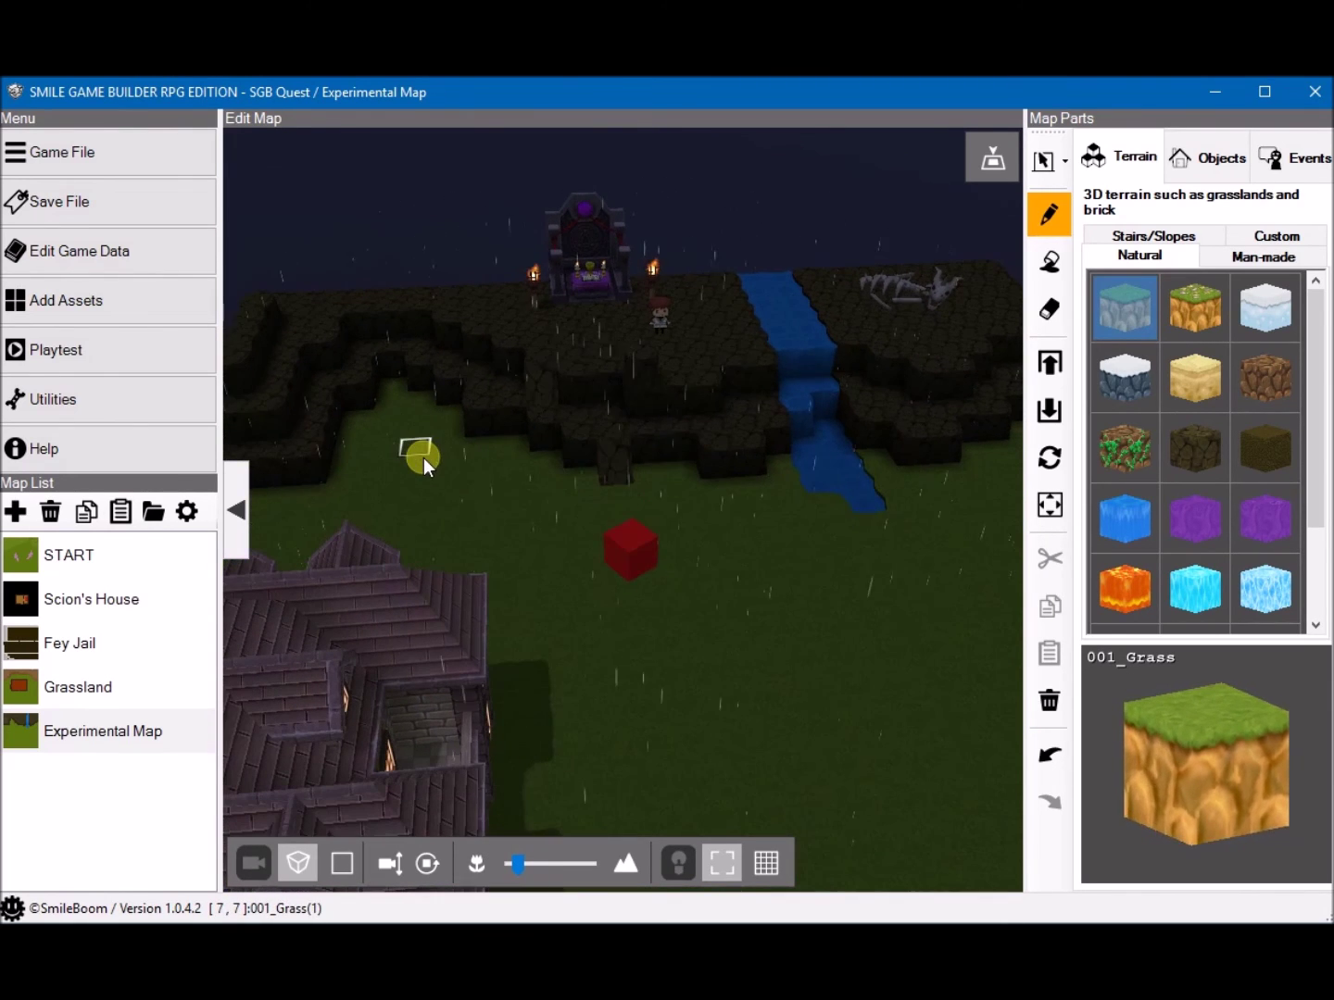
left_click(1055, 504)
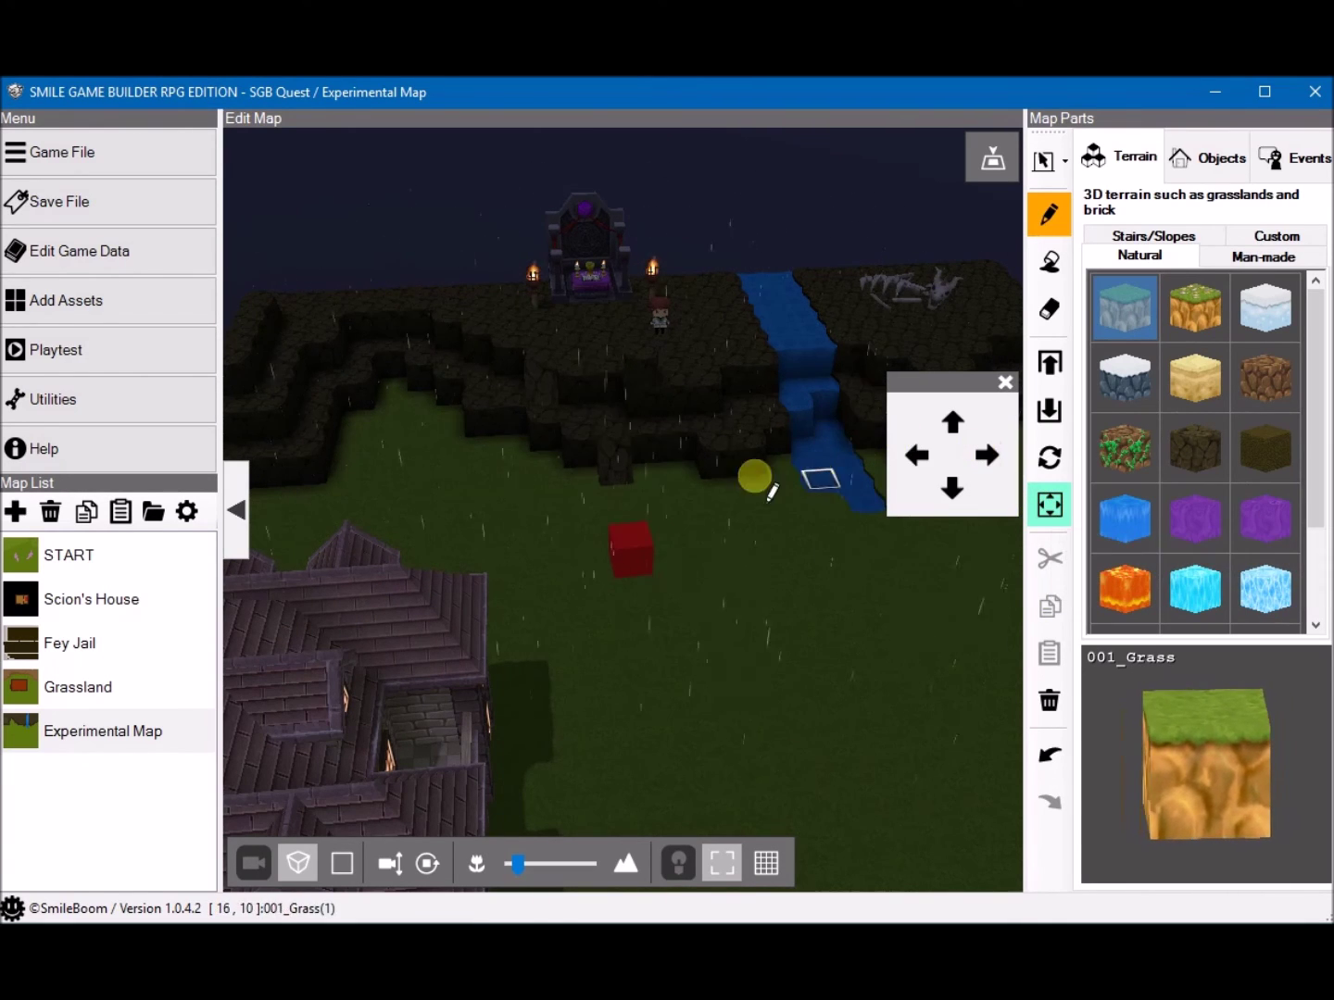
right_click_drag(723, 513, 579, 539)
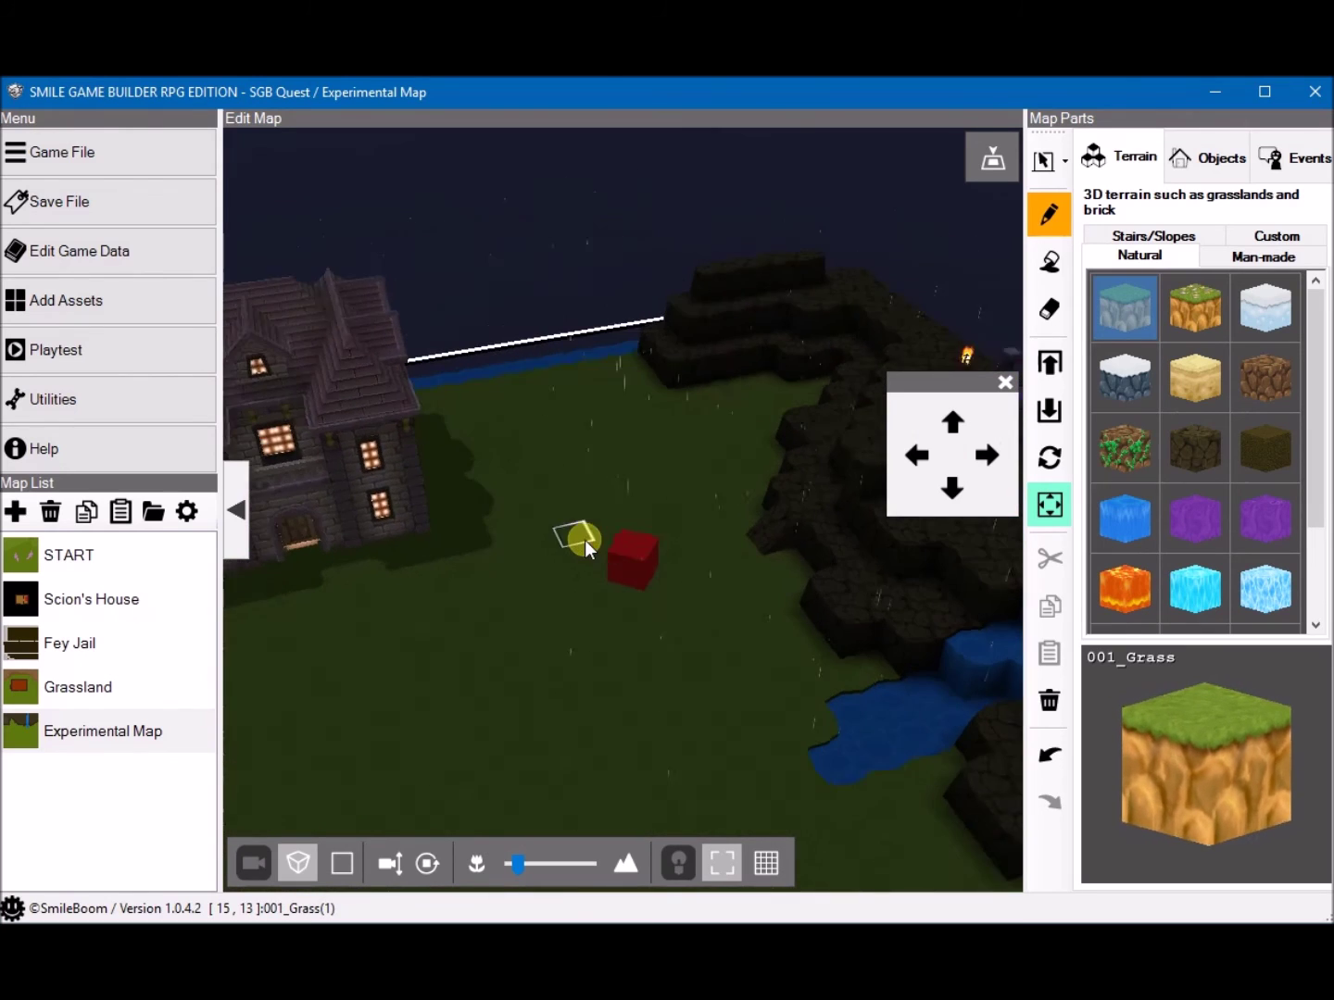
left_click(970, 446)
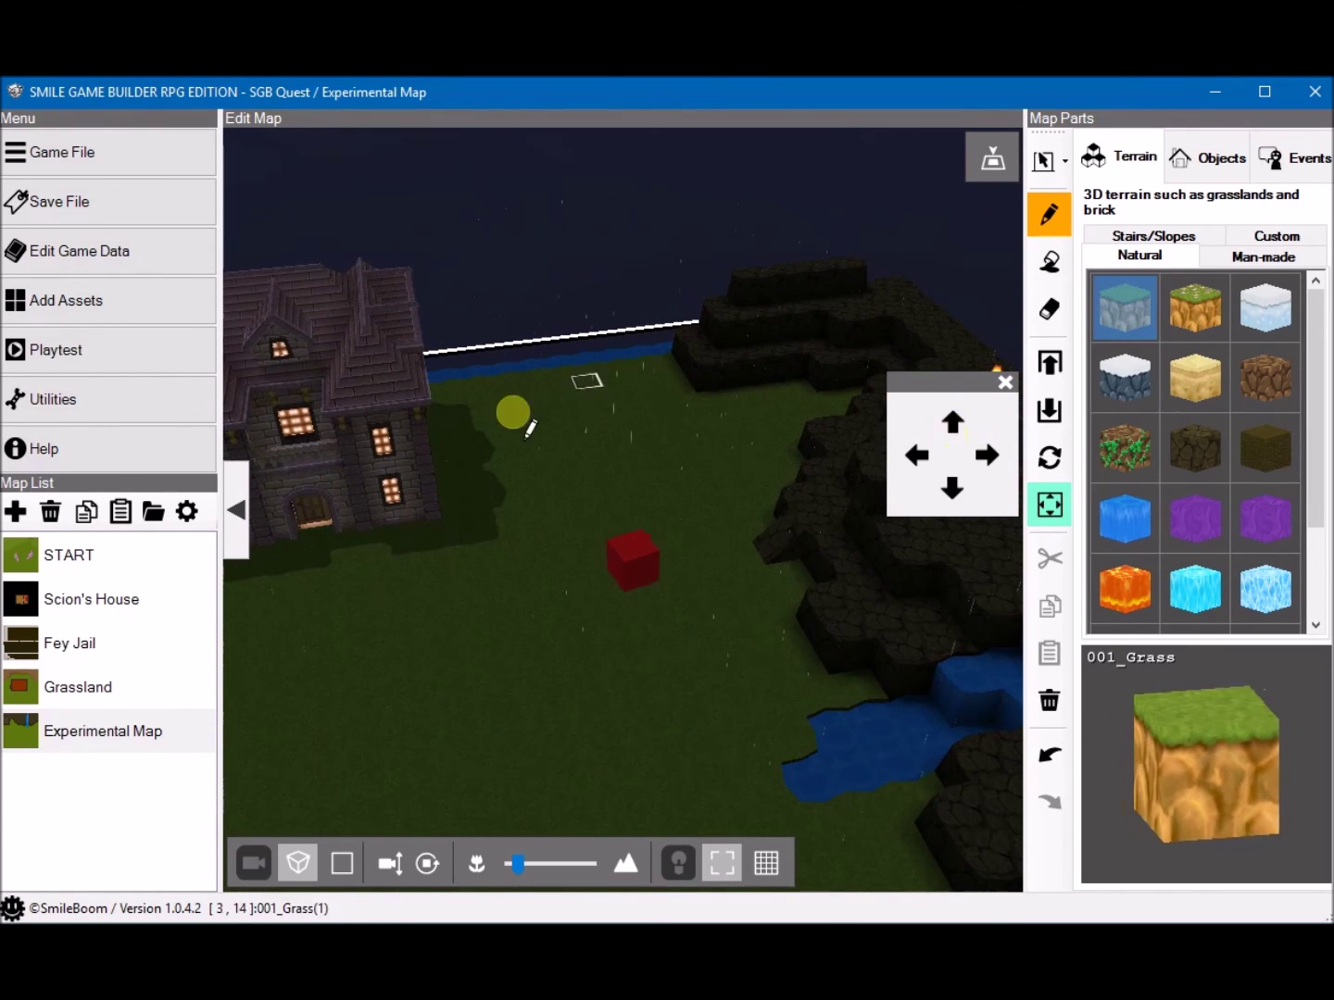
right_click_drag(639, 408, 781, 417)
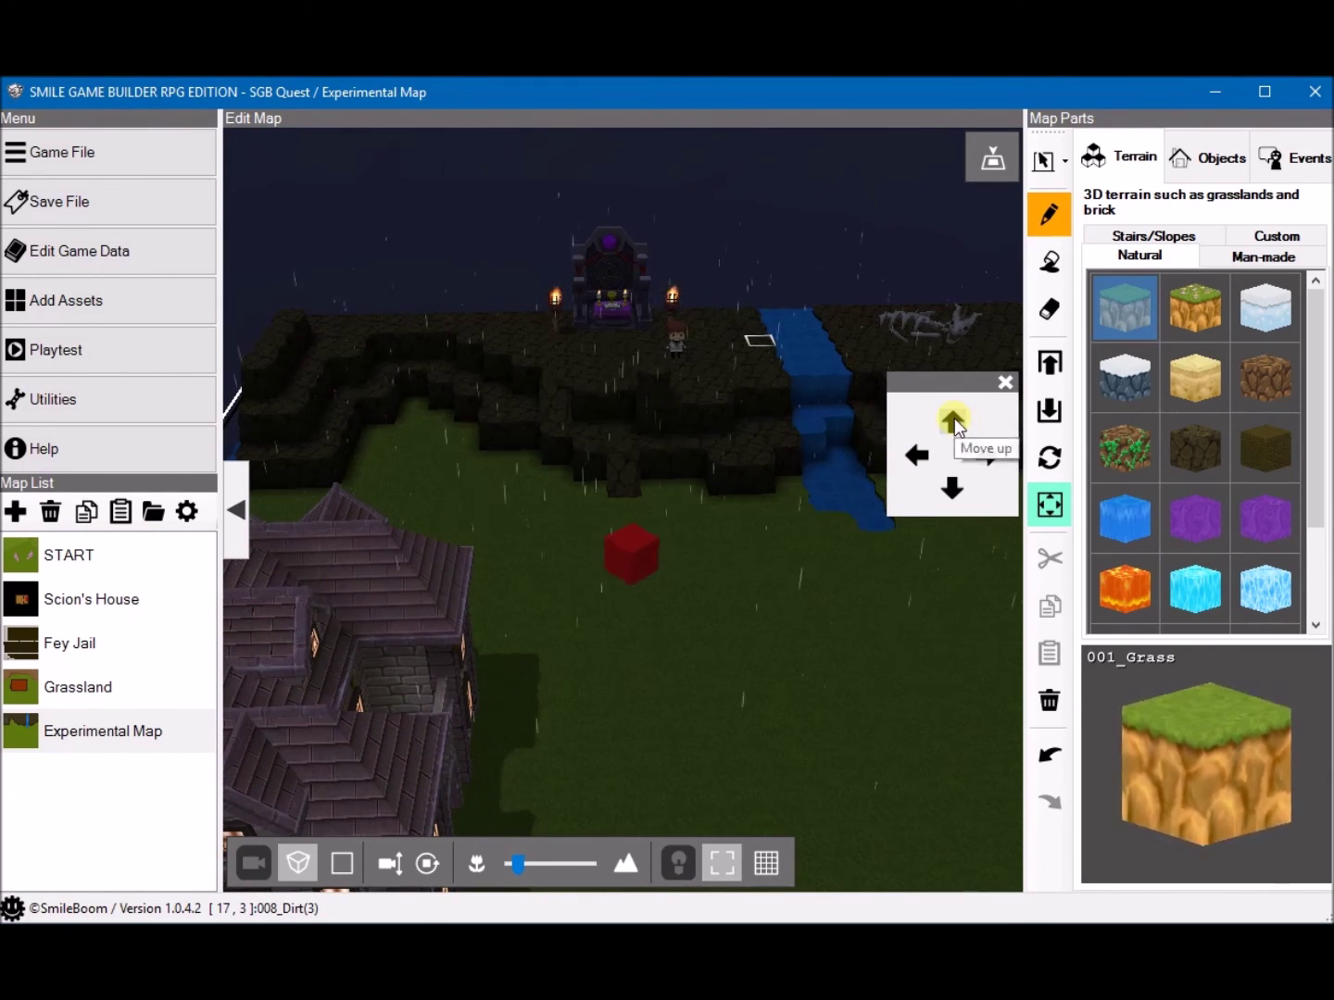
Step: Shift the whole map down, left, twice right, down again and back up to demonstrate the map shift control
right_click_drag(783, 357, 538, 432)
left_click(953, 480)
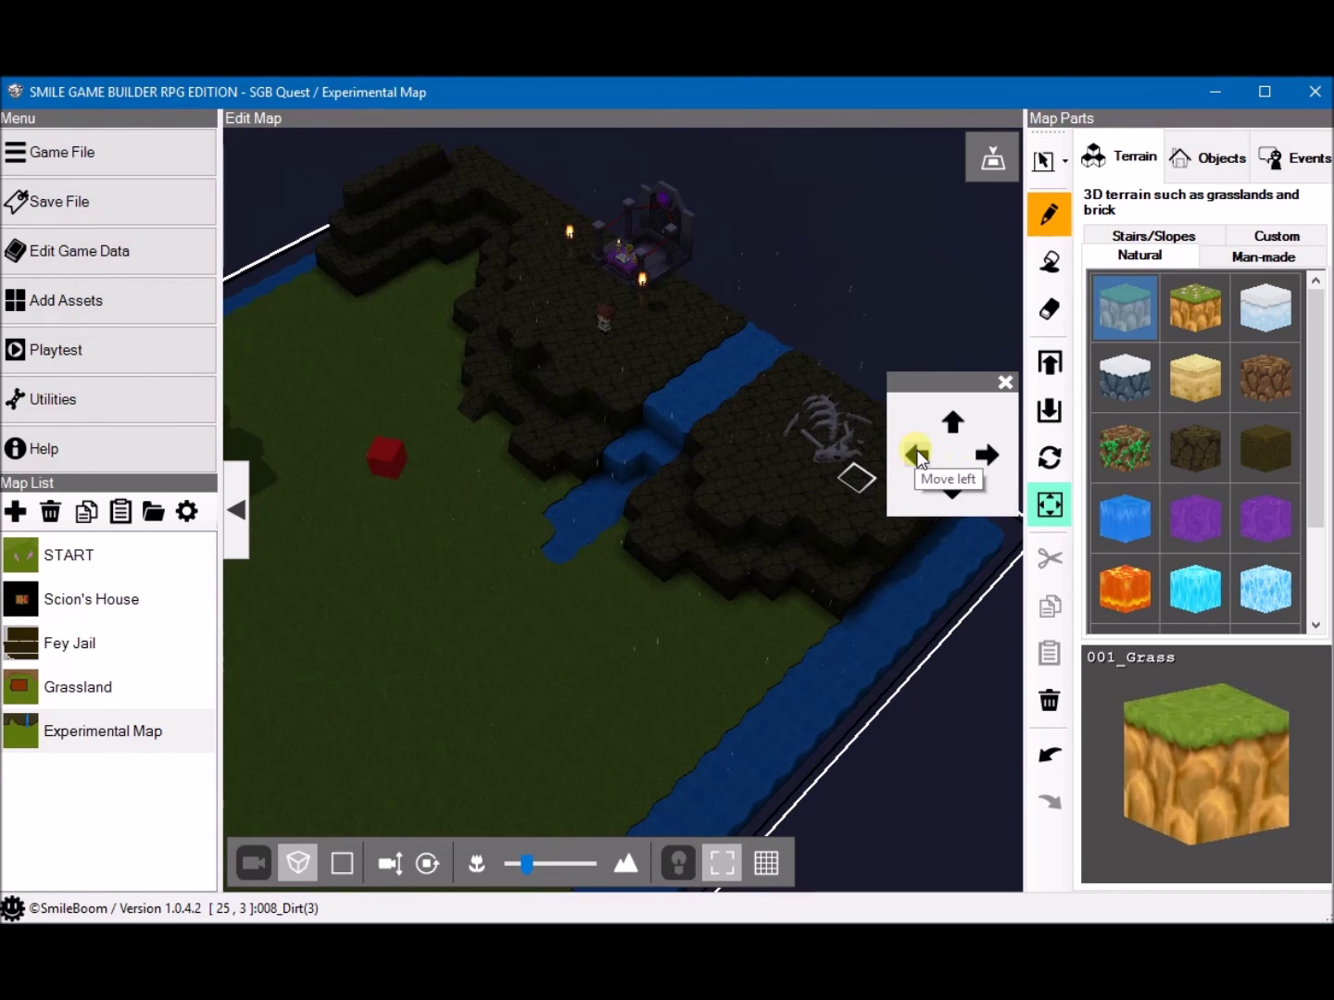
left_click(918, 457)
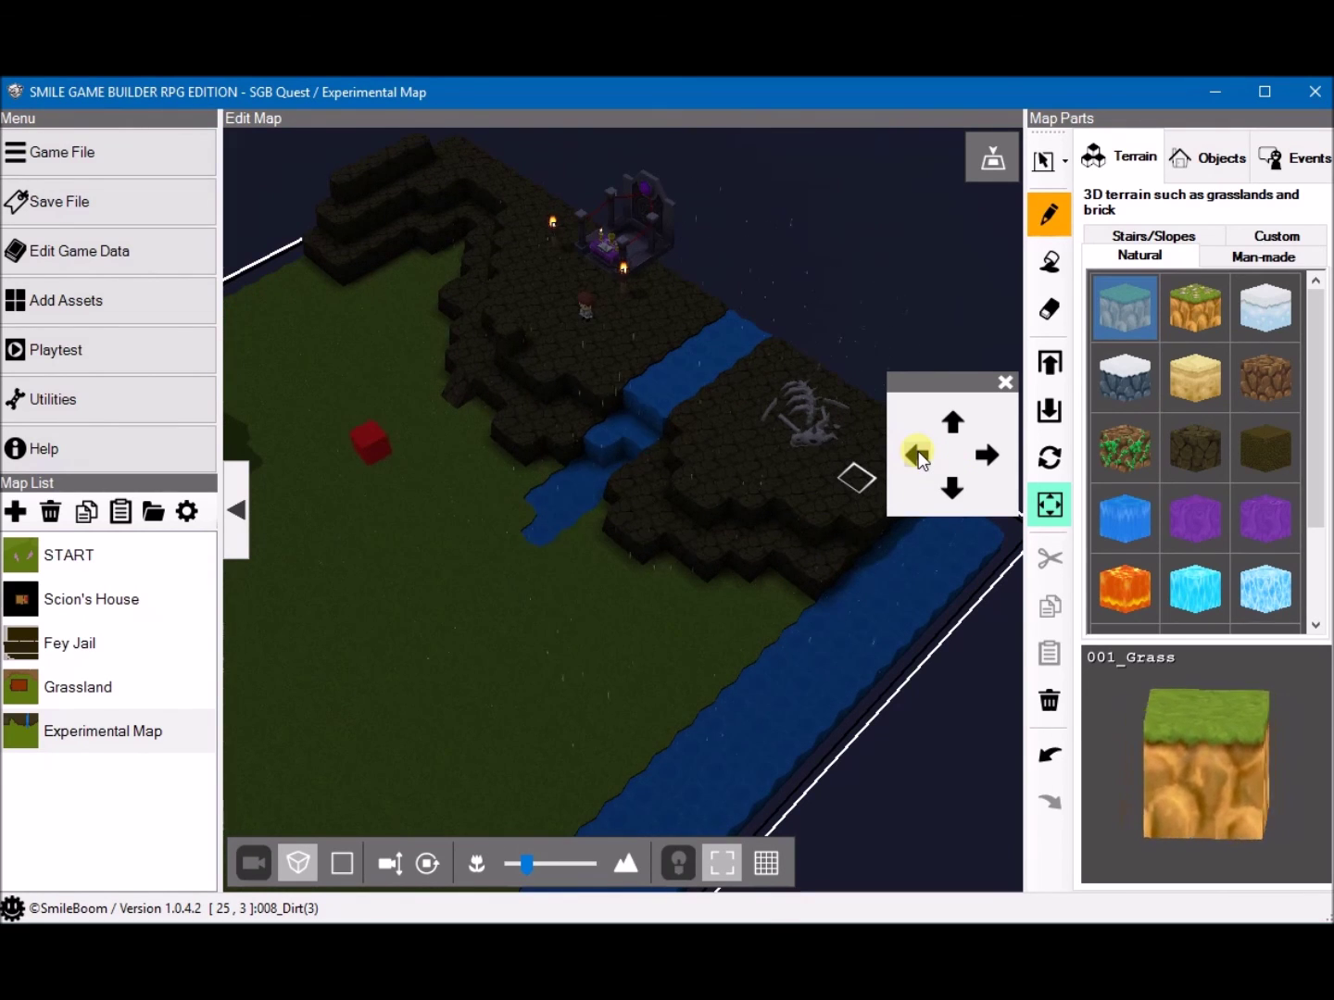
left_click(986, 454)
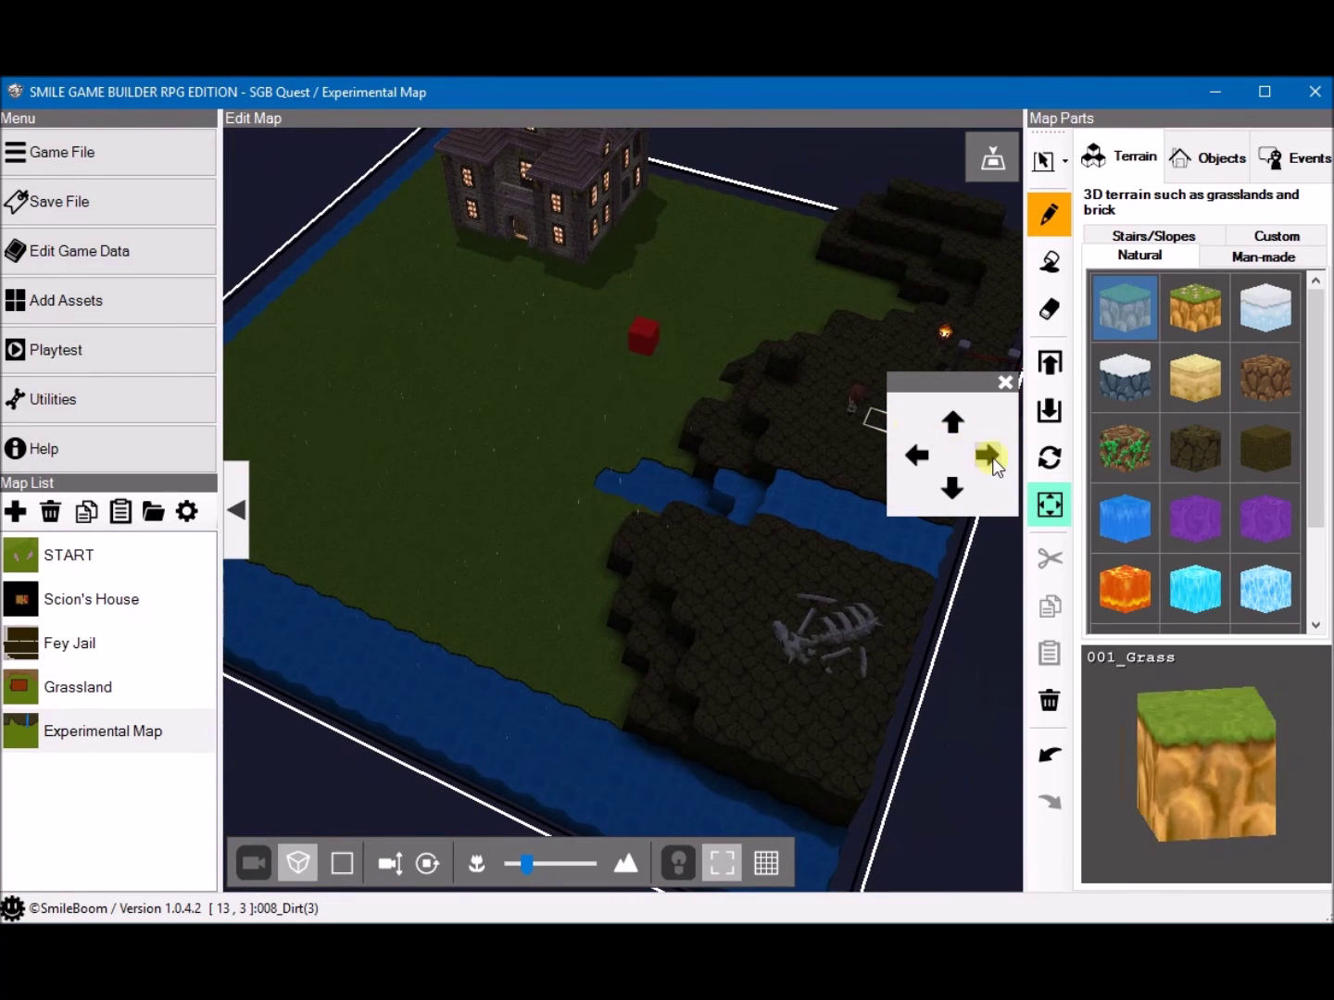
left_click(989, 457)
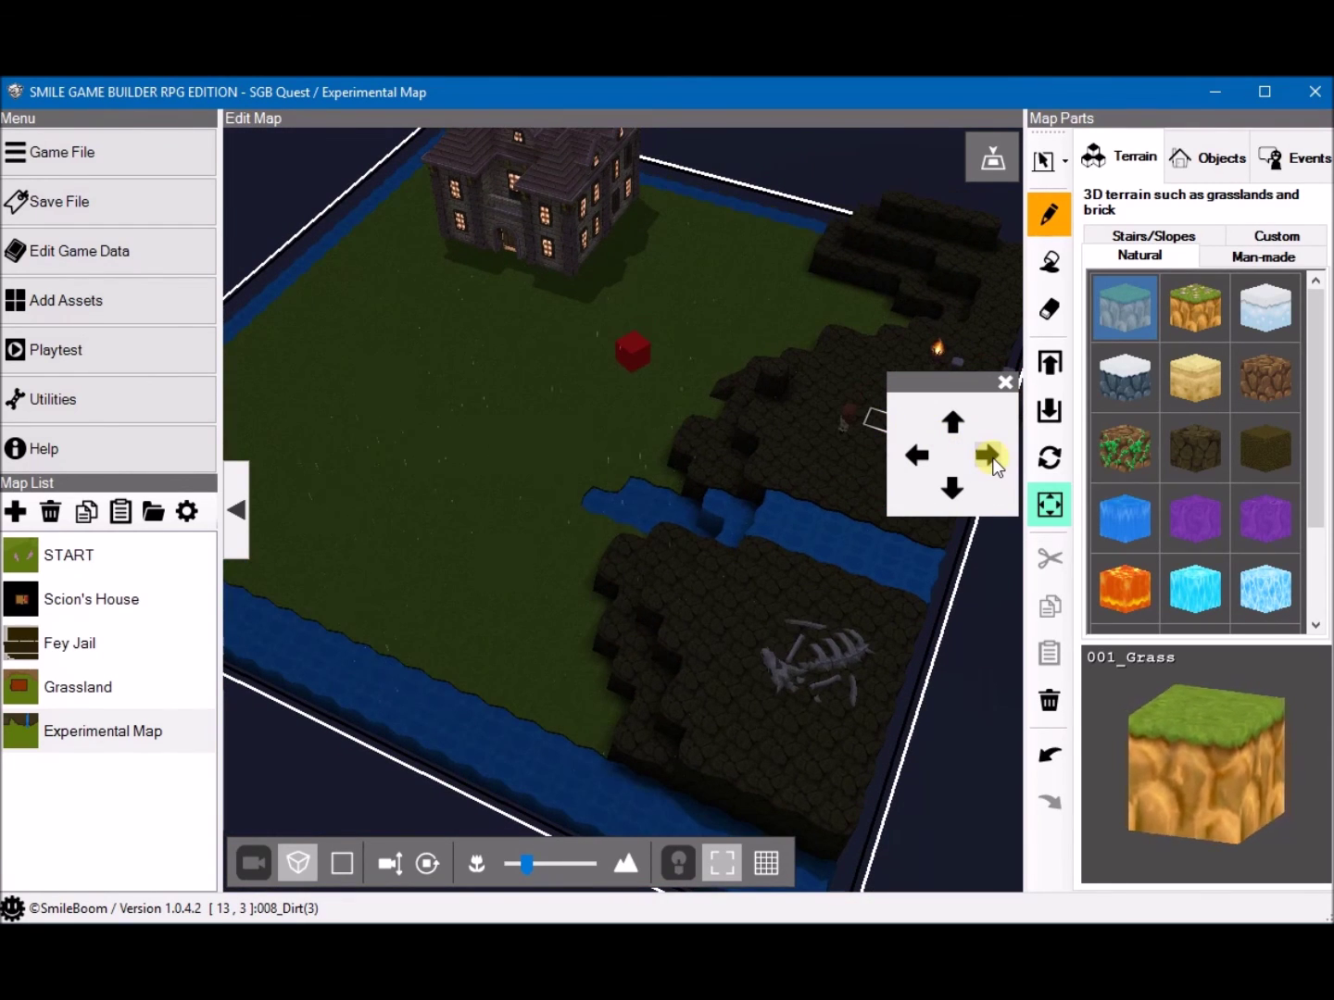
left_click(949, 484)
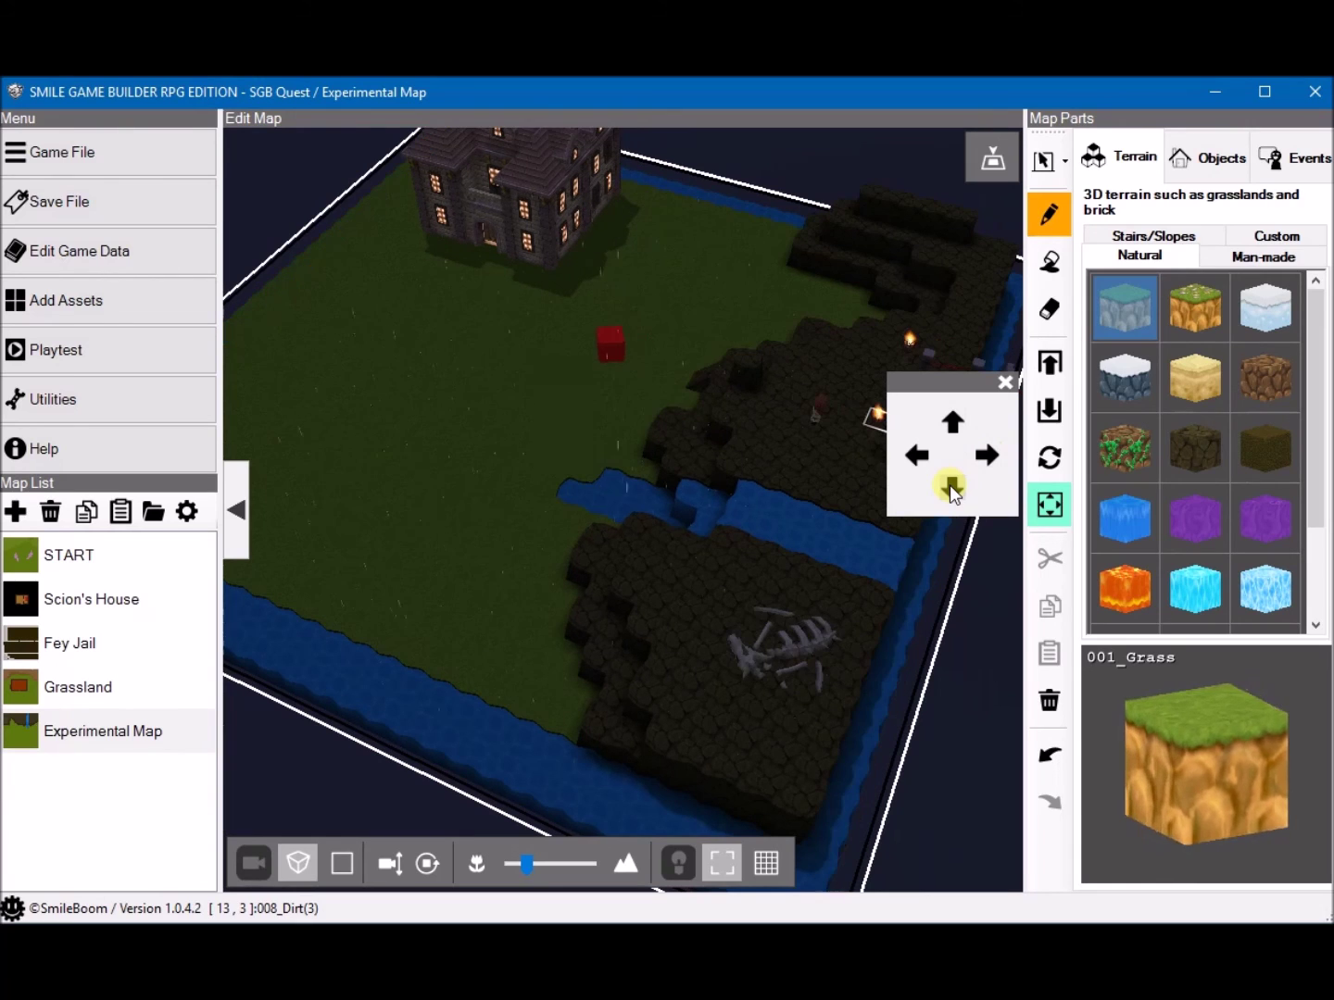
left_click(951, 424)
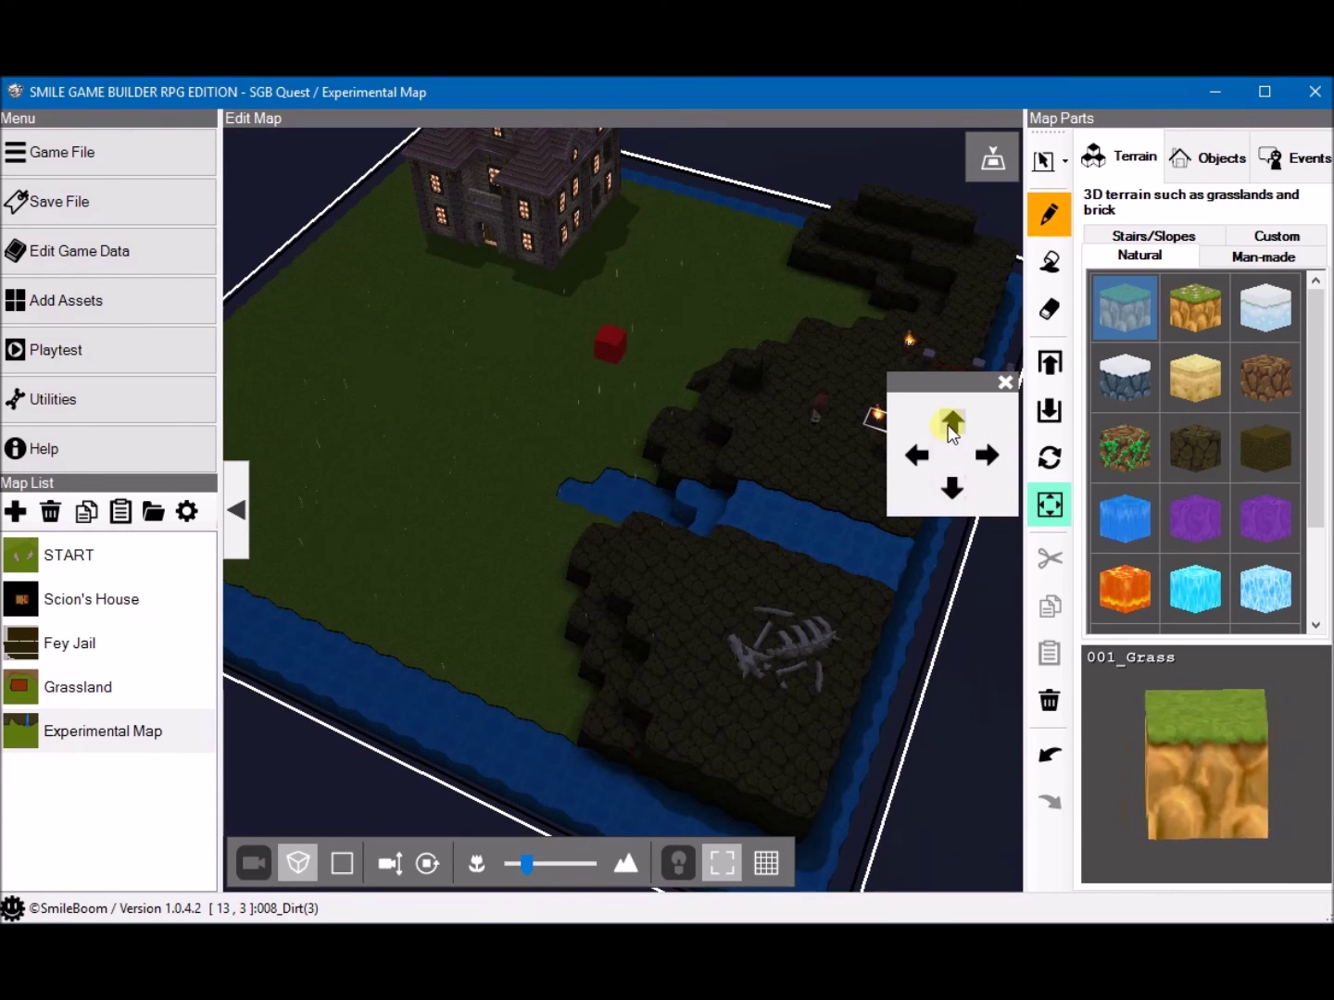
Step: Undo the earlier map shifts, try one more shift to the left, and undo that one as well
mouse_move(636, 396)
right_mouse_down()
mouse_move(796, 372)
mouse_move(646, 397)
mouse_move(653, 453)
mouse_move(764, 382)
mouse_move(753, 357)
mouse_move(777, 321)
mouse_move(586, 375)
mouse_move(476, 384)
mouse_move(619, 396)
right_mouse_up()
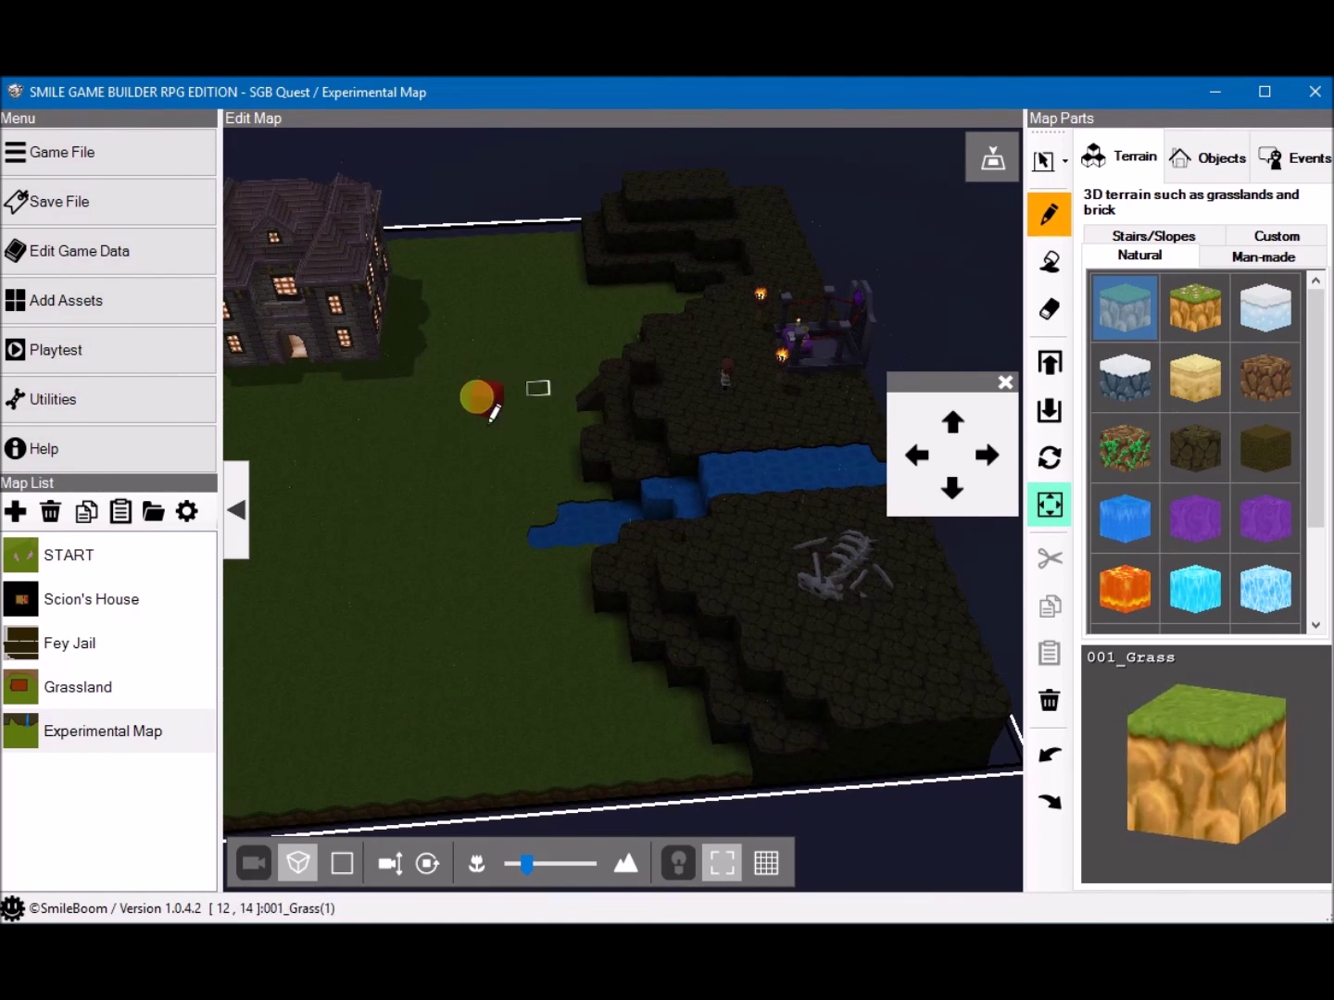
left_click(919, 455)
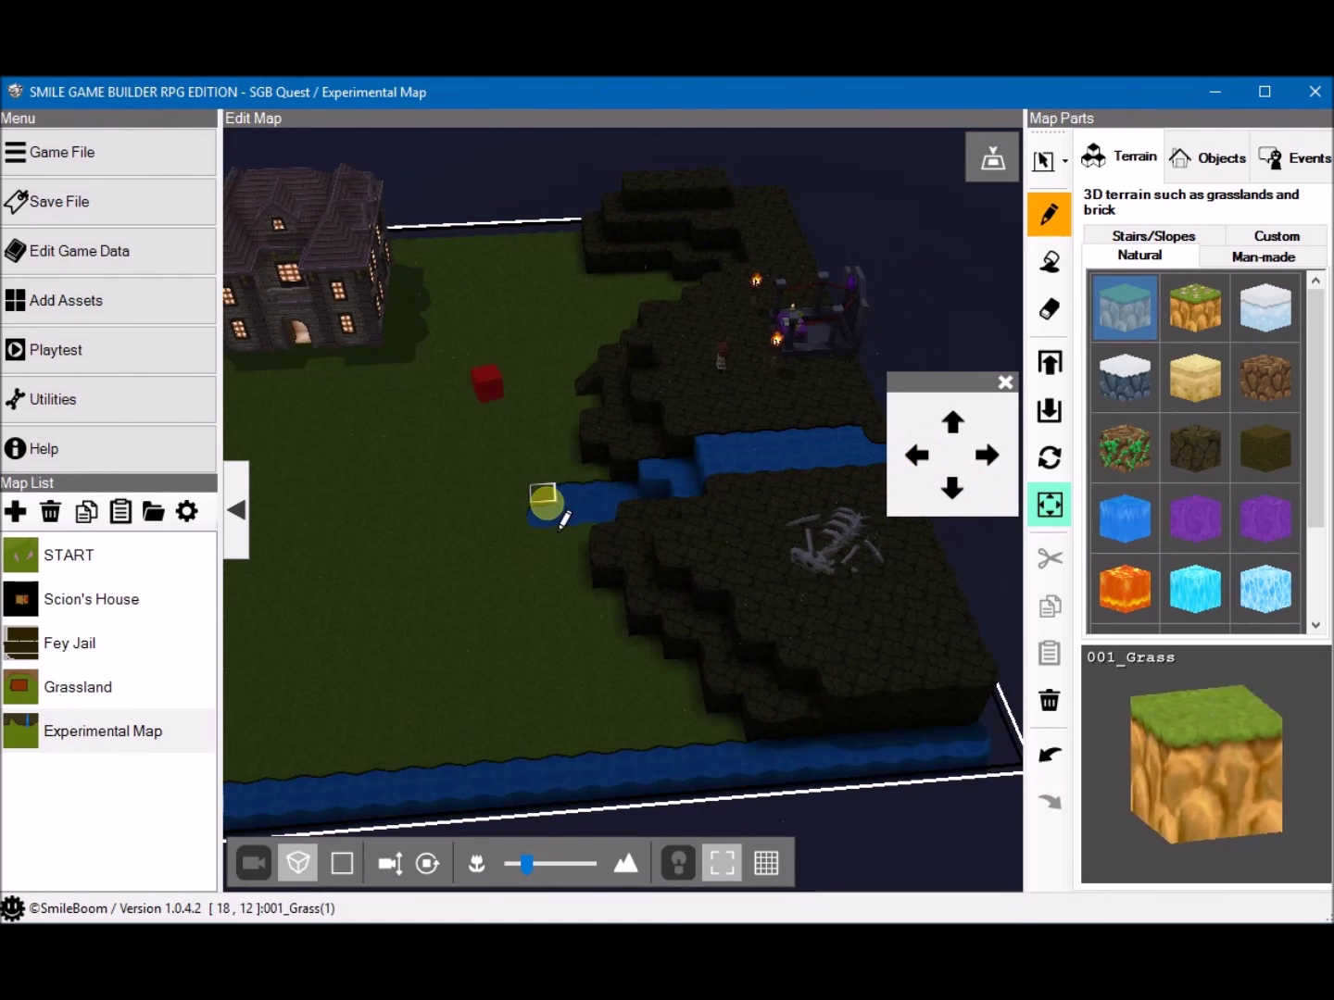
right_click_drag(524, 673, 545, 639)
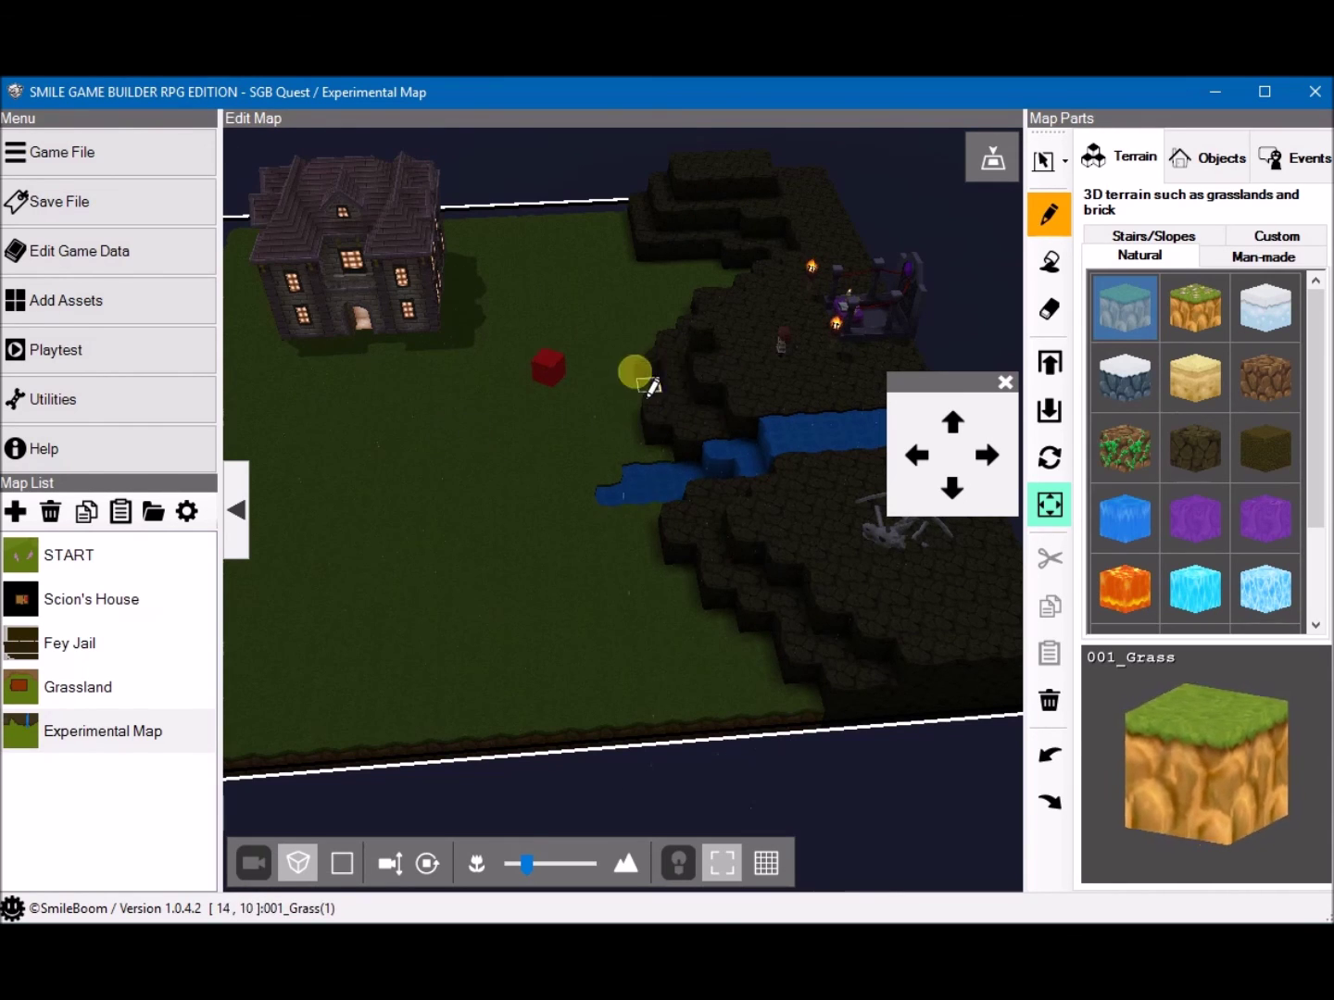
right_click_drag(476, 469, 604, 585)
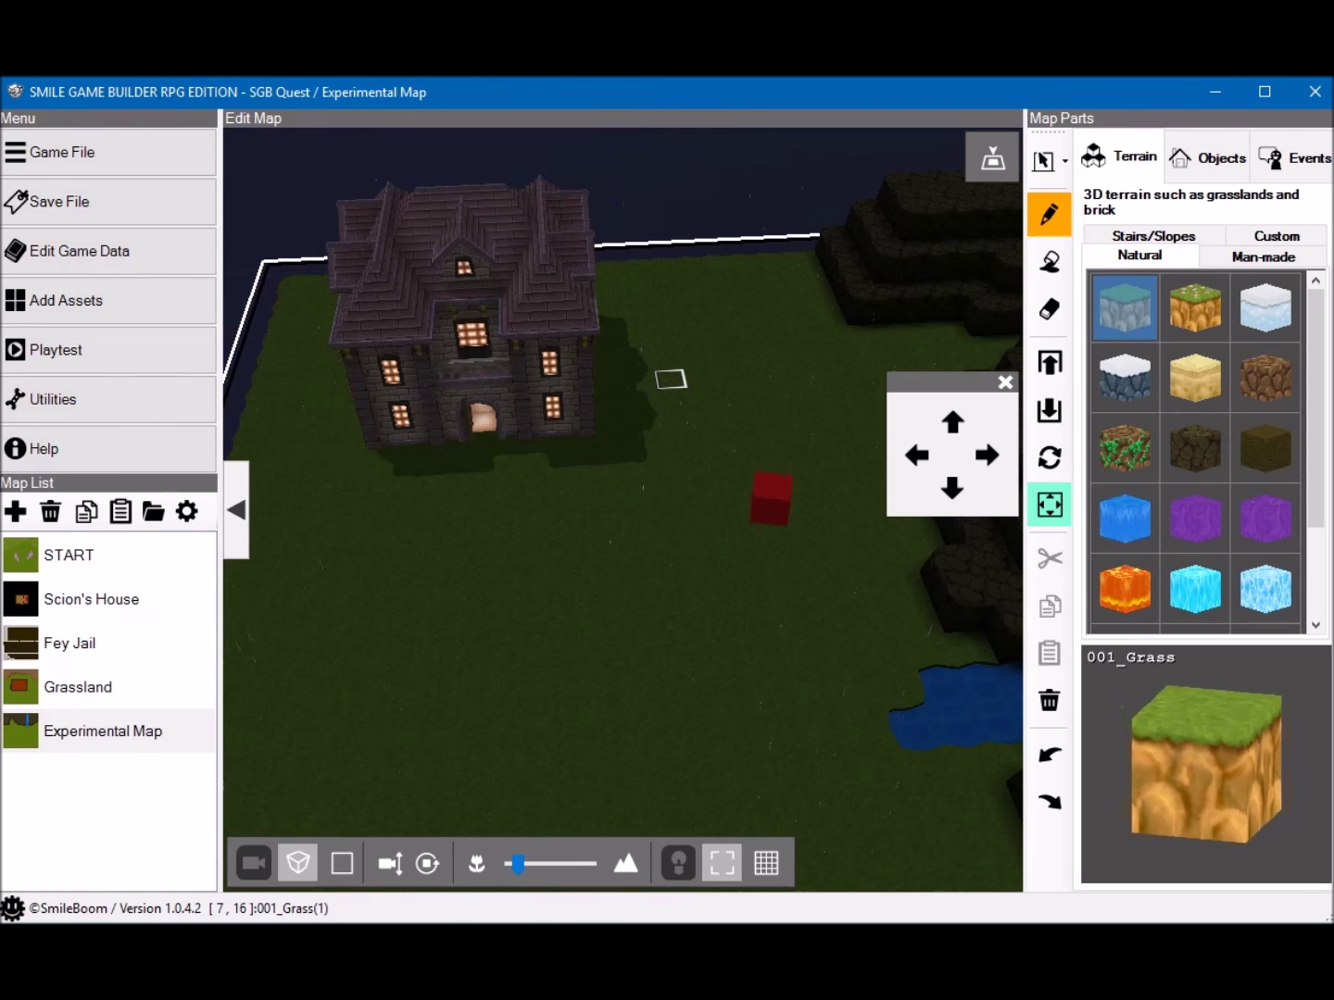
mouse_move(606, 78)
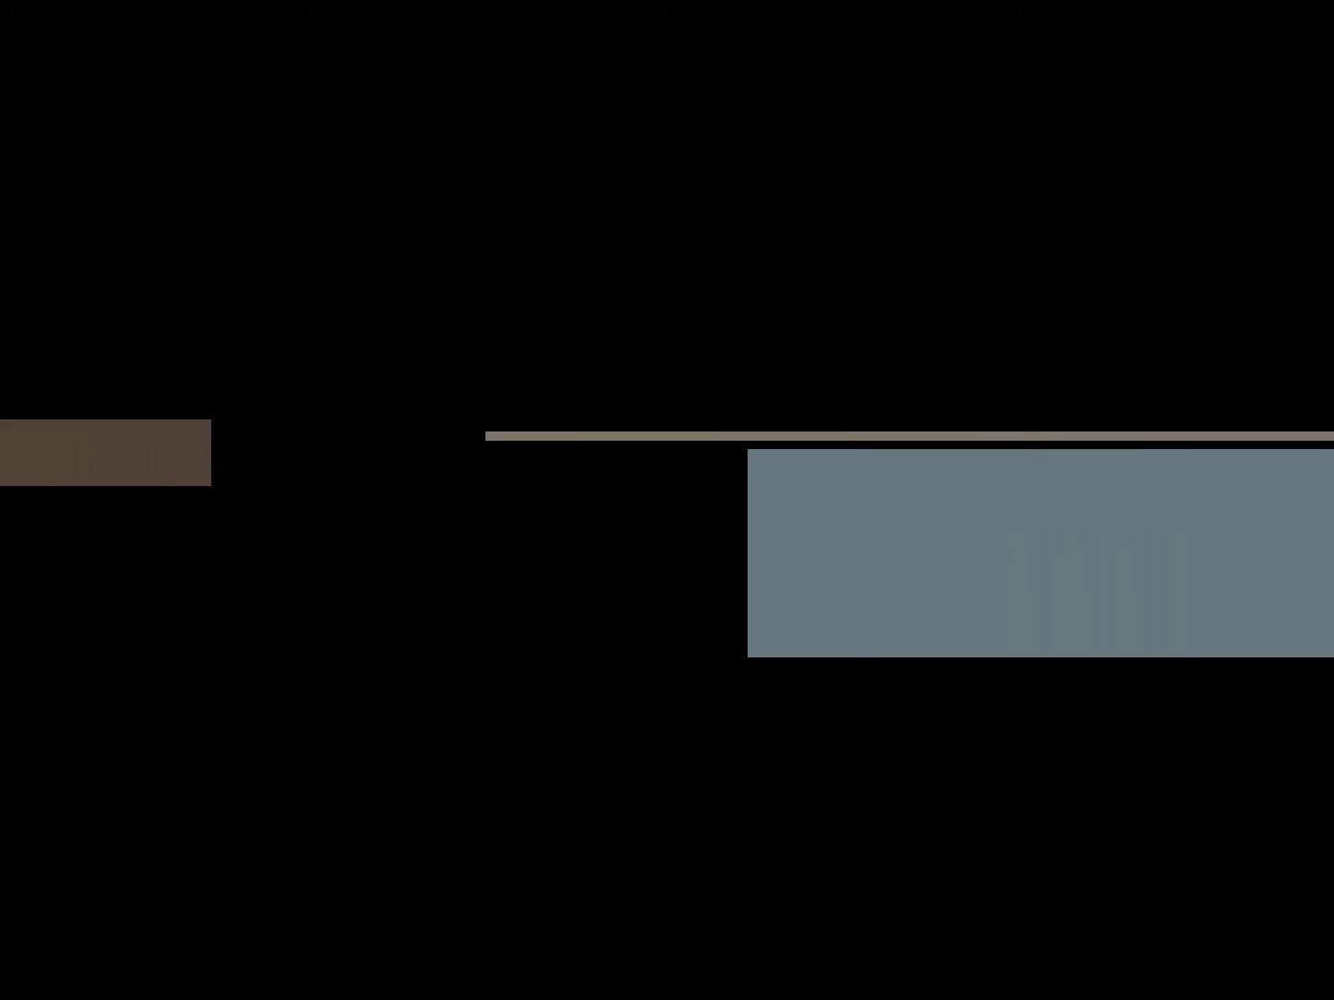